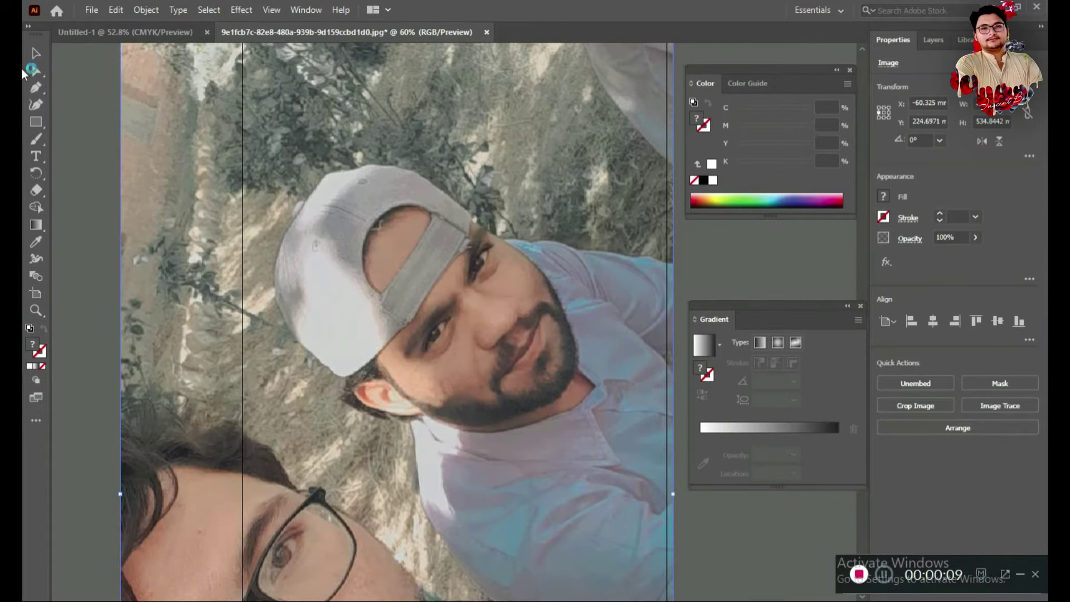
Select the Pen tool and scroll around the selfie photo.
click(35, 87)
scroll(442, 356, down, 1)
scroll(436, 382, down, 1)
scroll(435, 267, down, 2)
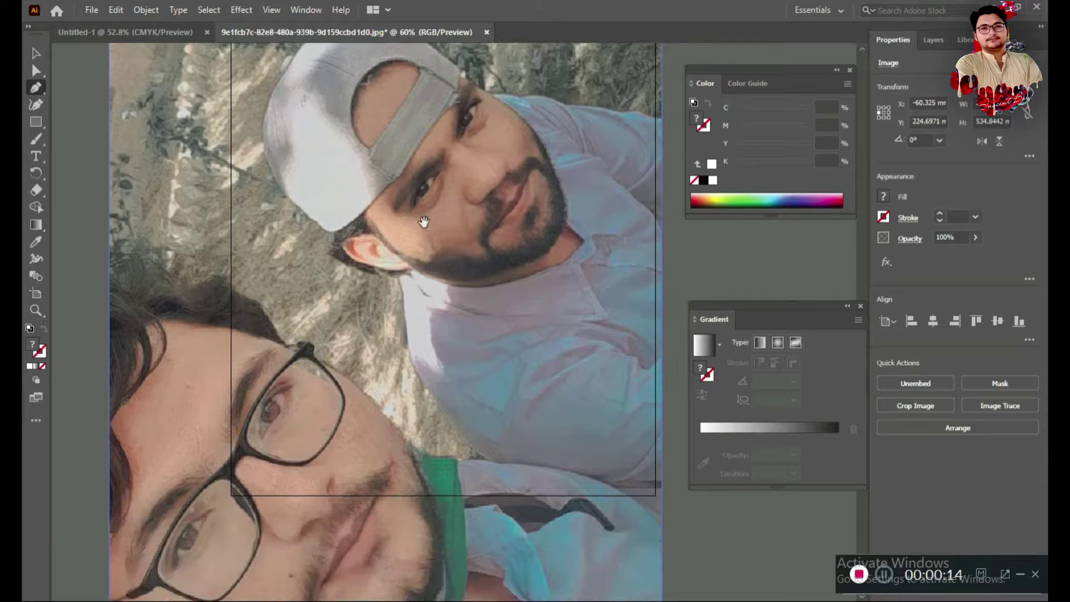
scroll(429, 357, up, 4)
scroll(403, 415, down, 1)
scroll(566, 255, up, 3)
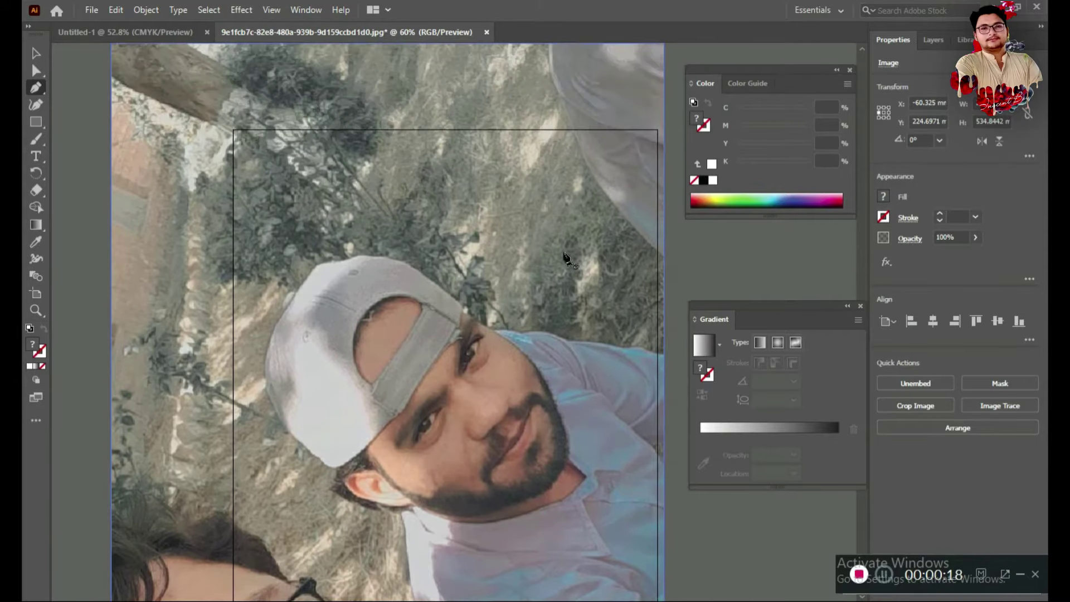
scroll(516, 334, up, 3)
scroll(492, 359, down, 3)
scroll(483, 302, down, 2)
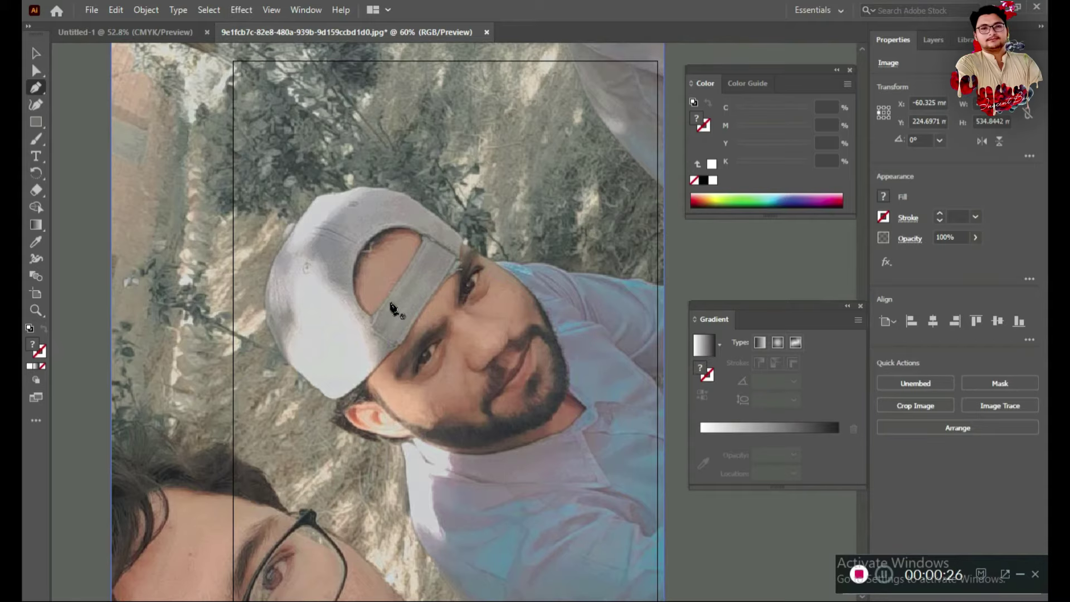
scroll(429, 269, down, 1)
scroll(357, 258, down, 1)
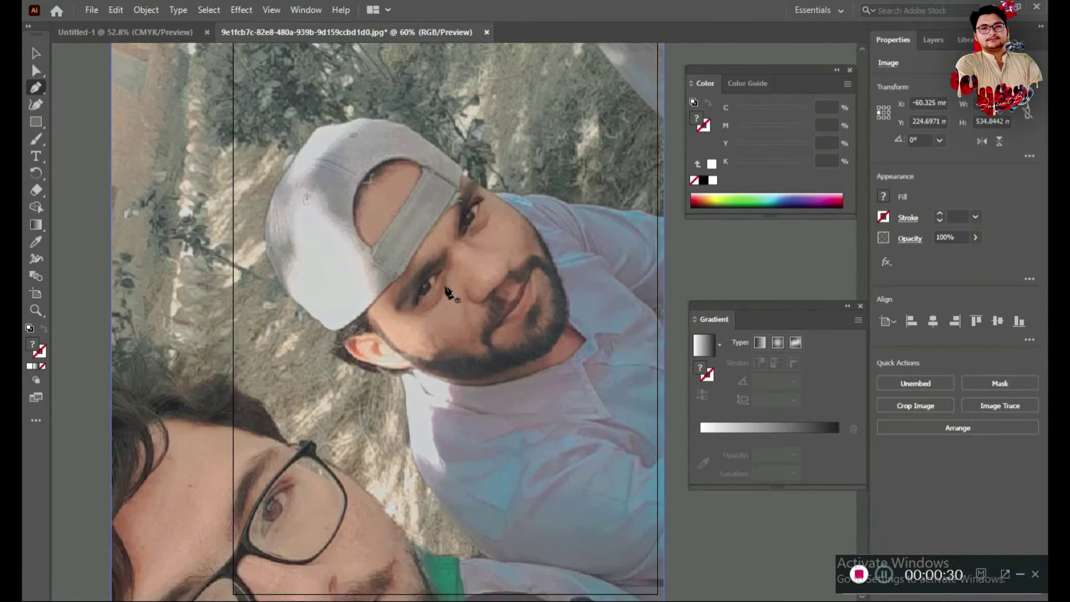
Zoom to 66.67% and add a new layer above the photo in the Layers panel.
key(z)
click(422, 345)
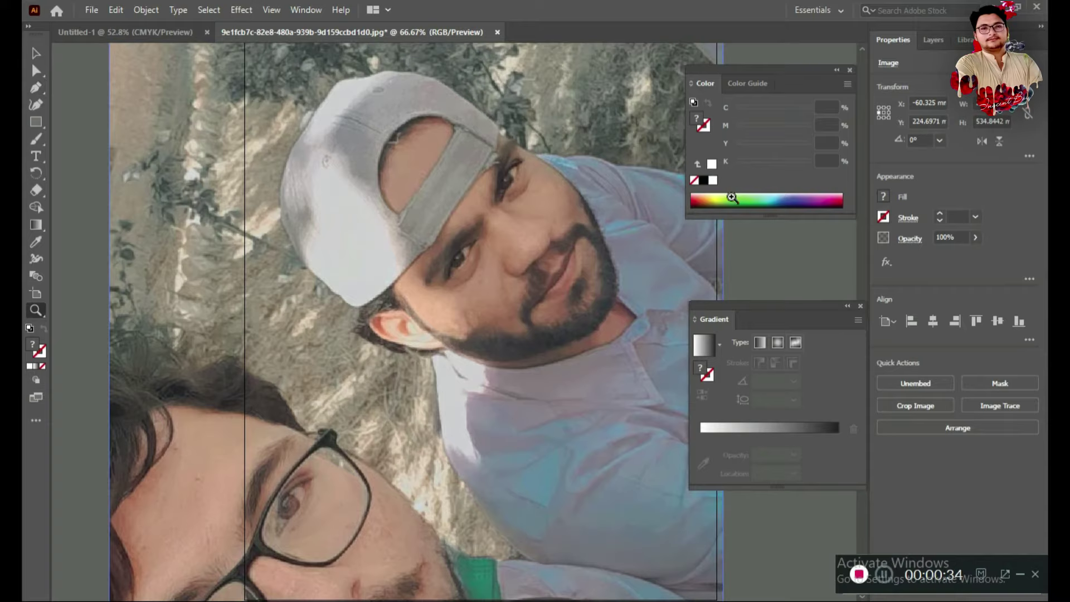
click(1019, 575)
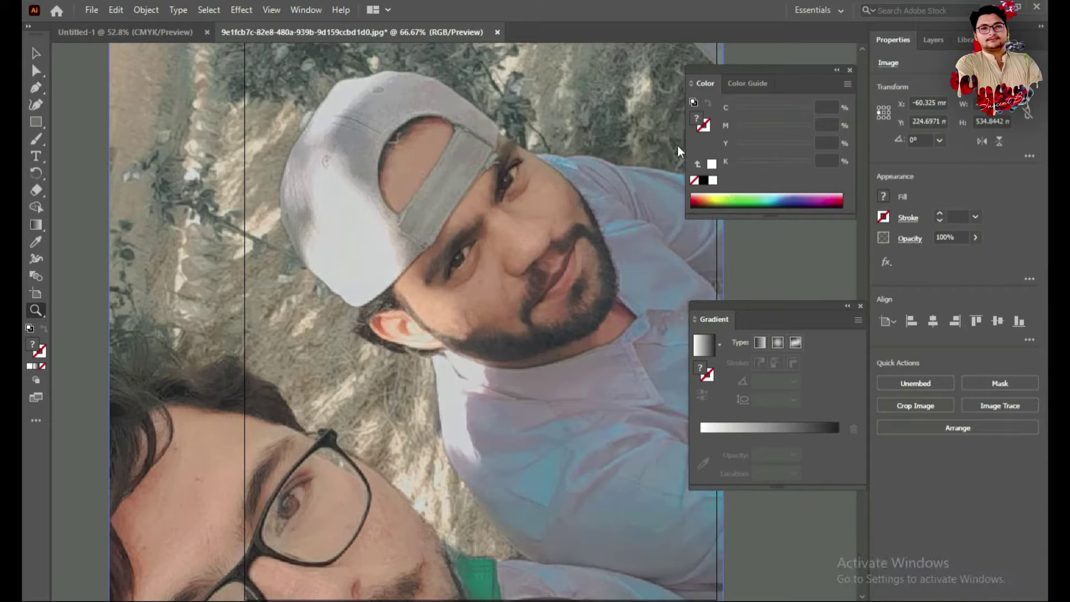
click(933, 40)
key(ctrl+l)
Lock the photo layer, zoom to 150% on the eye, and select the Pen tool.
click(896, 77)
scroll(472, 297, up, 3)
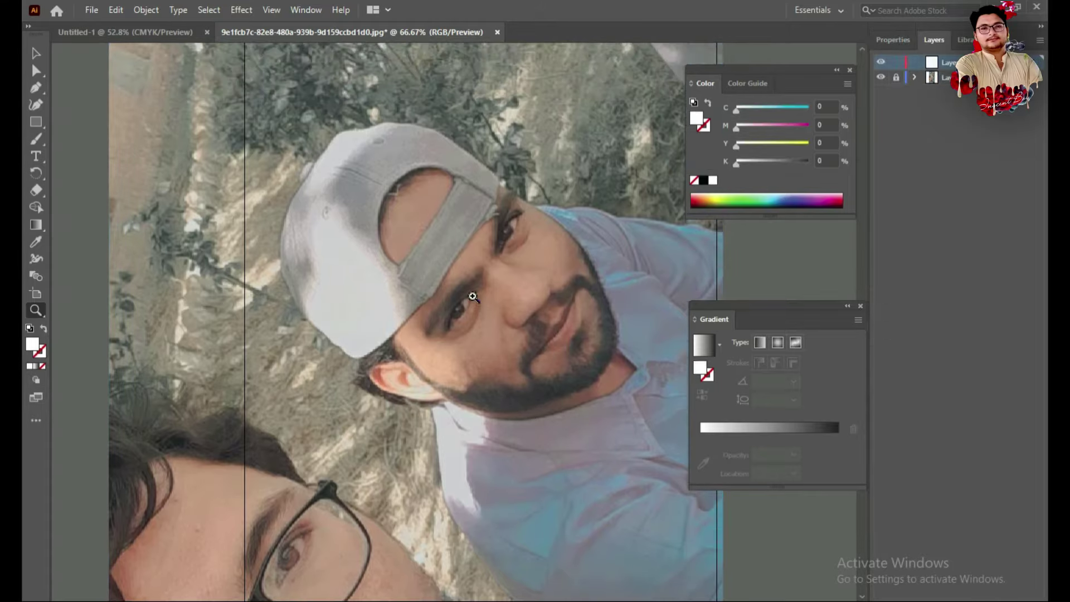
click(462, 345)
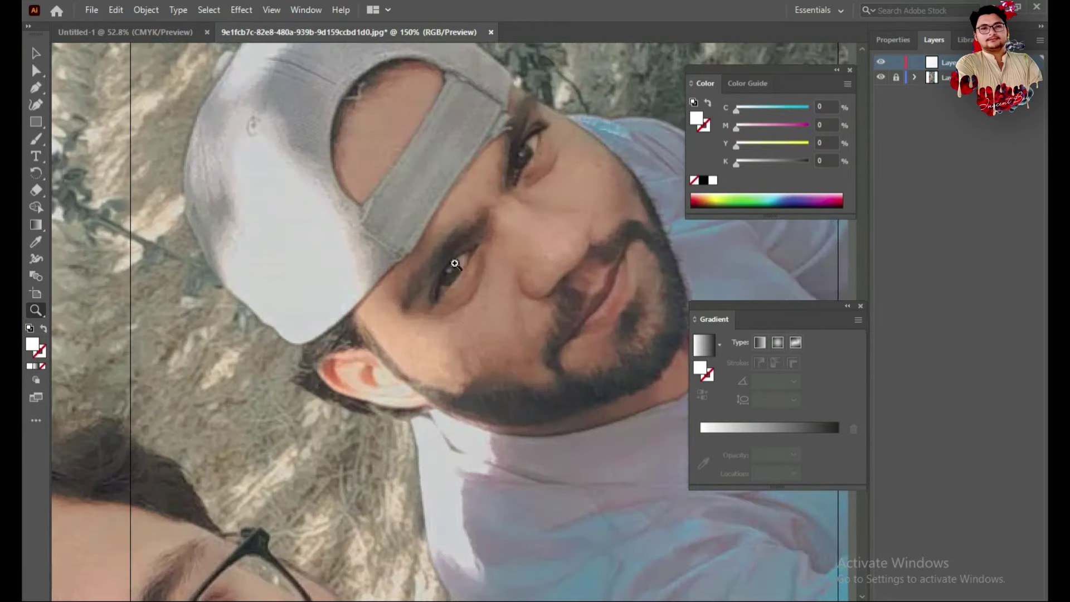
click(455, 264)
key(p)
scroll(347, 270, down, 2)
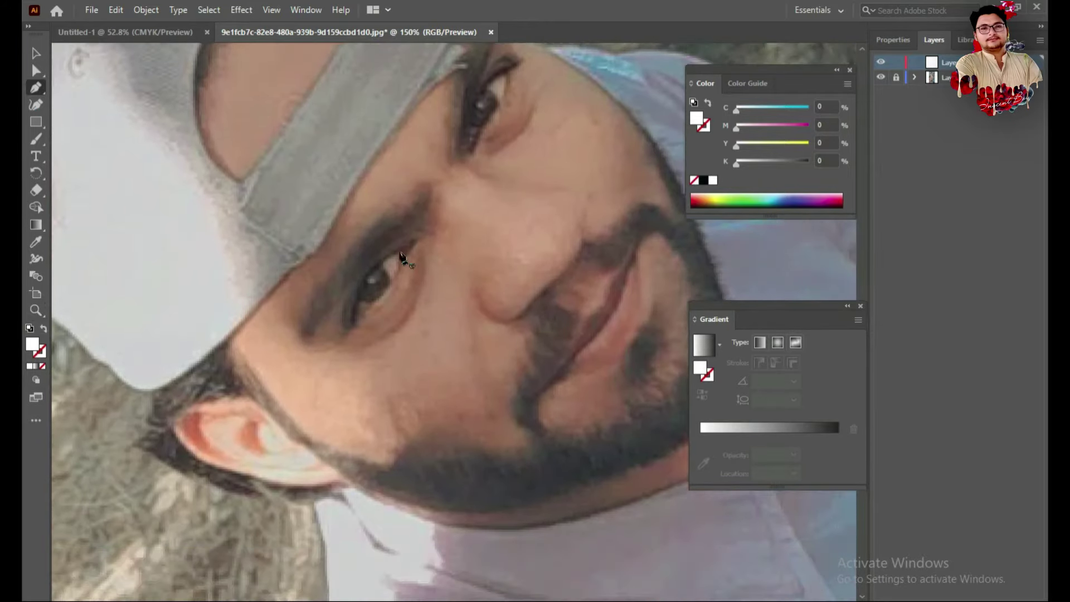
Trace an unfilled curve along the lower eye's edge, undoing and restarting the stroke.
click(414, 243)
drag(352, 322, 354, 370)
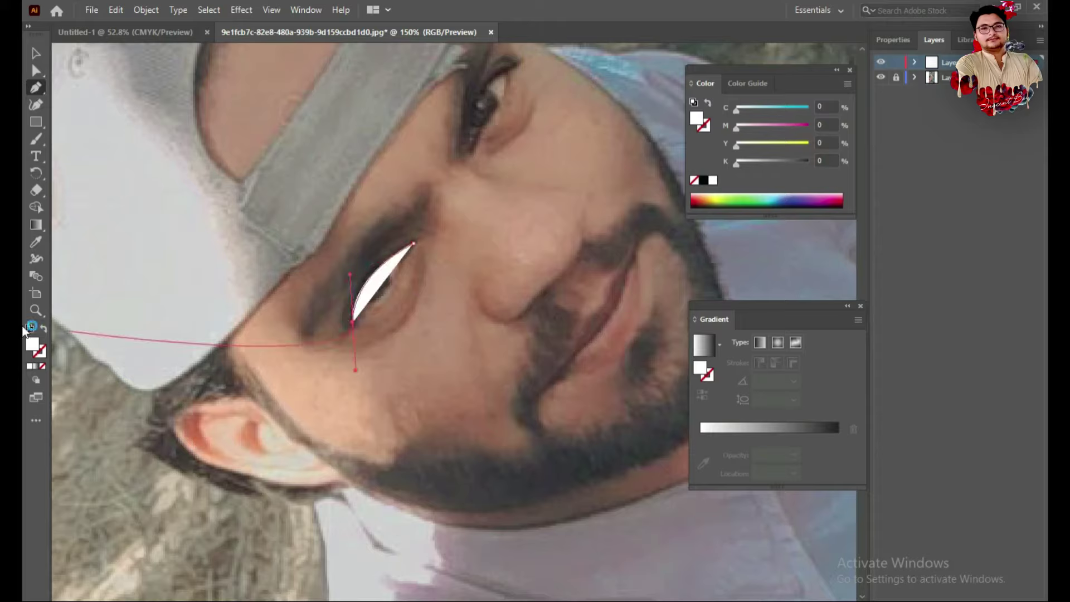
click(42, 366)
click(352, 322)
drag(416, 254, 416, 241)
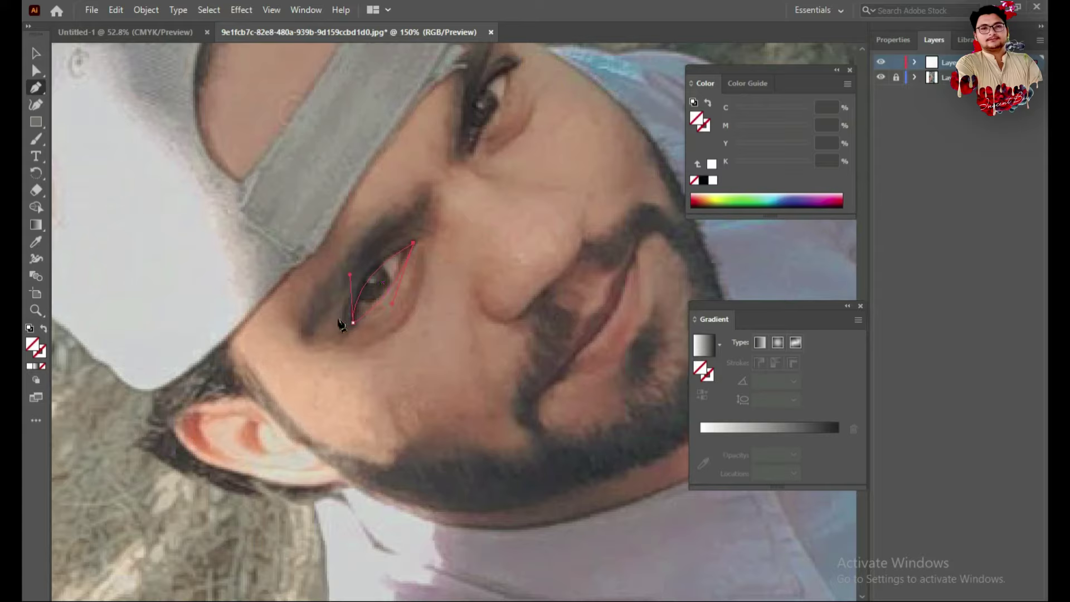
key(ctrl+z)
mouse_move(349, 275)
mouse_down()
mouse_move(349, 301)
mouse_move(352, 275)
mouse_up()
Resize the existing eye outline with the Selection tool, then deselect it.
key(v)
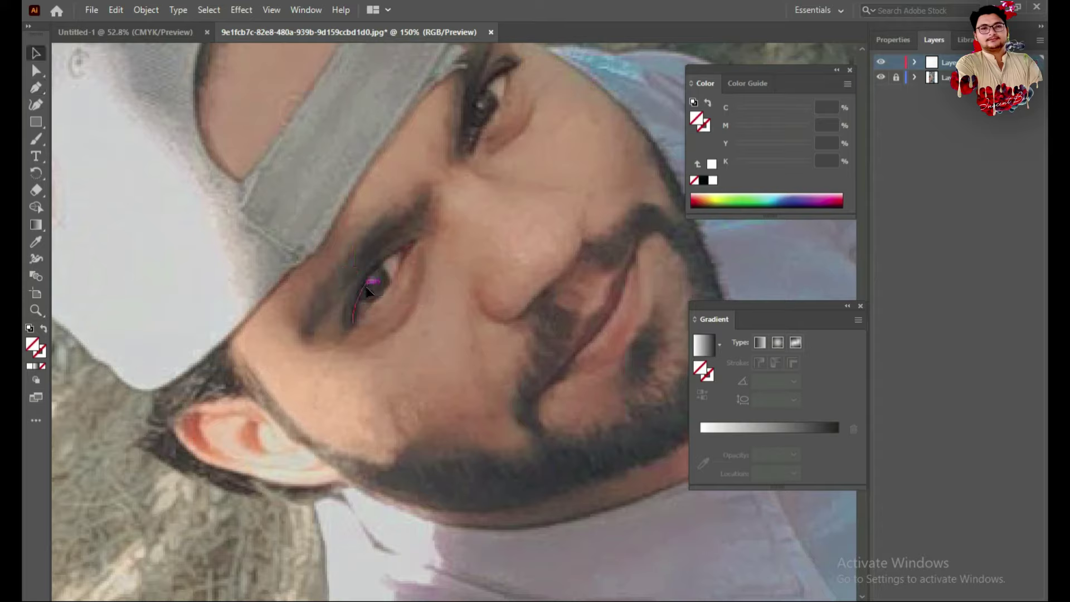
click(372, 281)
drag(354, 322, 353, 322)
drag(383, 243, 411, 244)
click(395, 416)
Redraw the lower eye outline with the Pen tool and close it at its start point.
click(36, 87)
drag(373, 262, 408, 248)
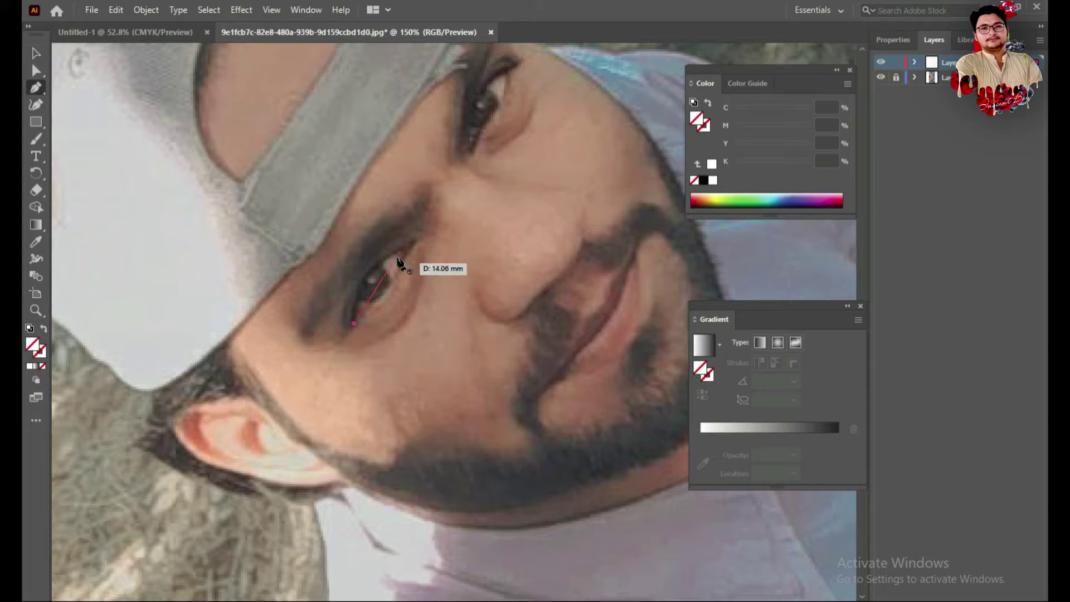
click(440, 234)
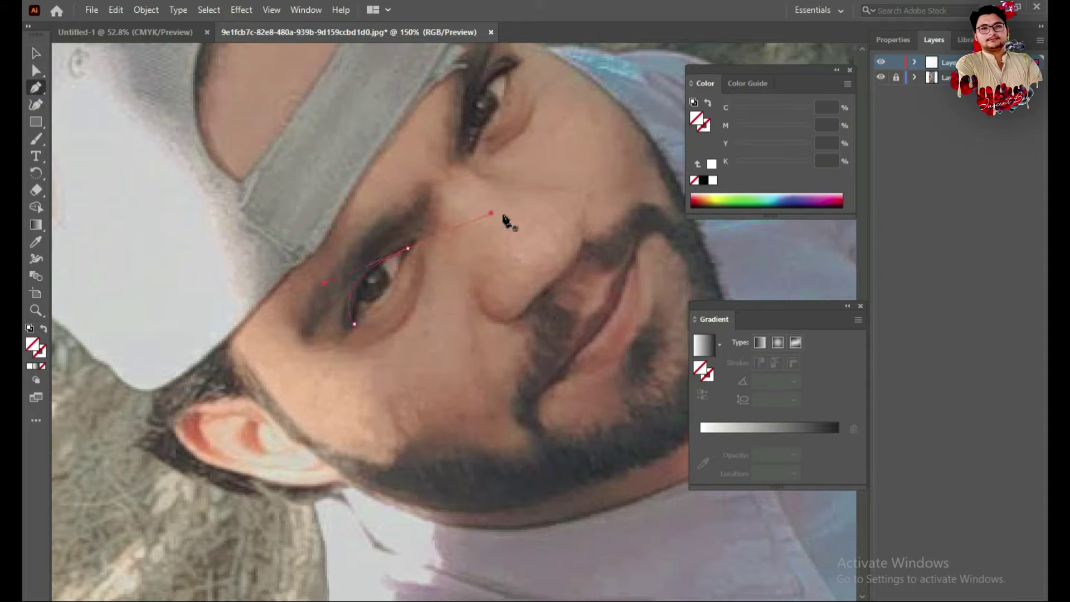
drag(475, 217, 397, 287)
click(353, 323)
mouse_move(354, 278)
mouse_down()
mouse_move(393, 268)
mouse_move(417, 248)
mouse_up()
drag(354, 323, 355, 324)
mouse_move(373, 260)
mouse_down()
mouse_move(380, 305)
mouse_move(366, 300)
mouse_move(368, 260)
mouse_up()
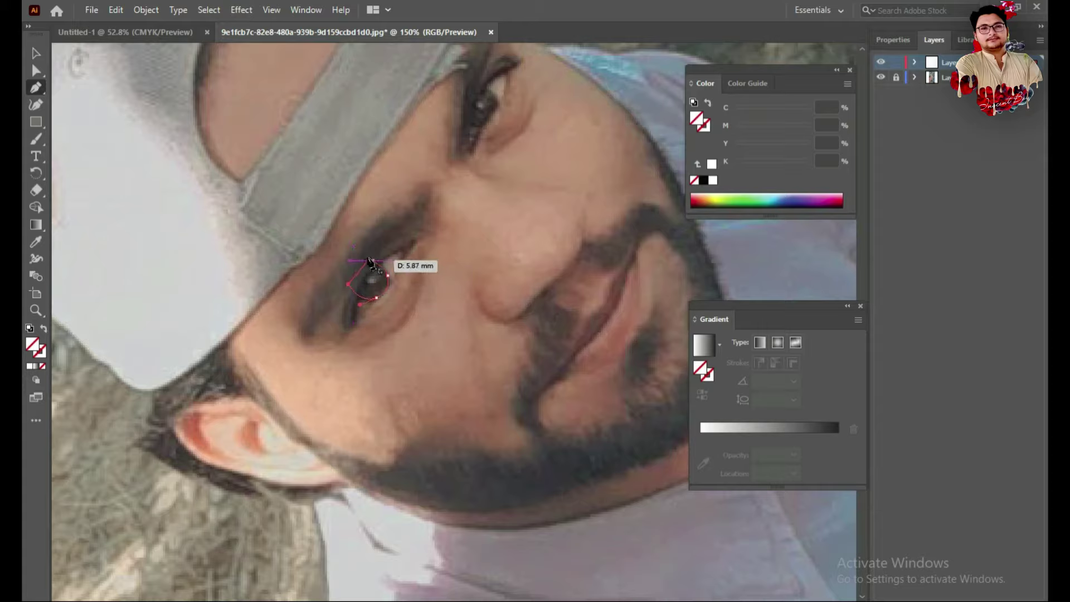
scroll(483, 179, up, 2)
Trace the curve under the lower eye, then return to the Pen tool.
scroll(548, 295, up, 3)
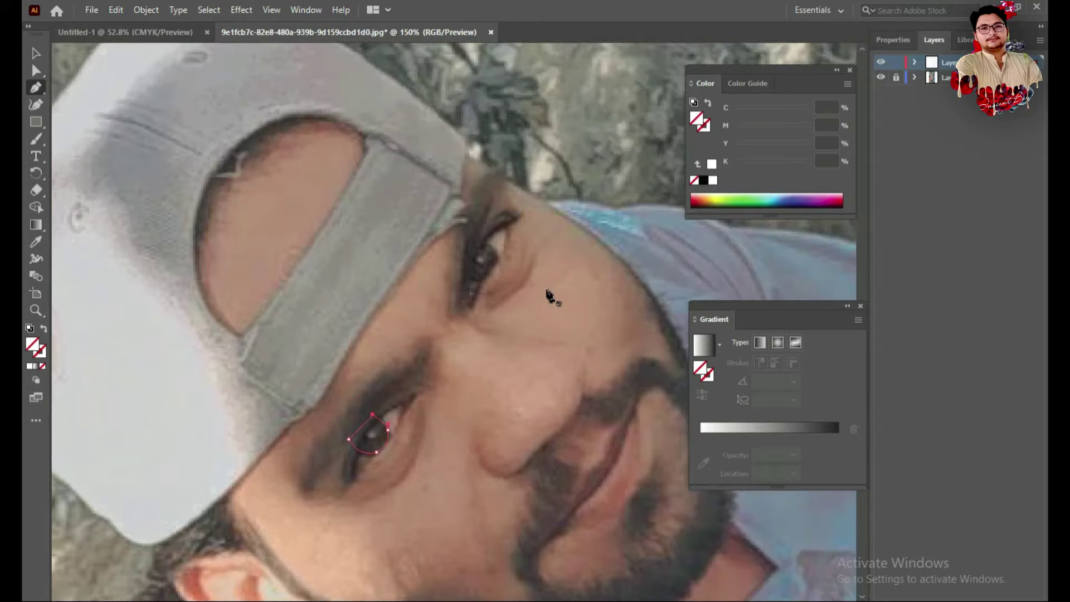
drag(368, 497, 305, 510)
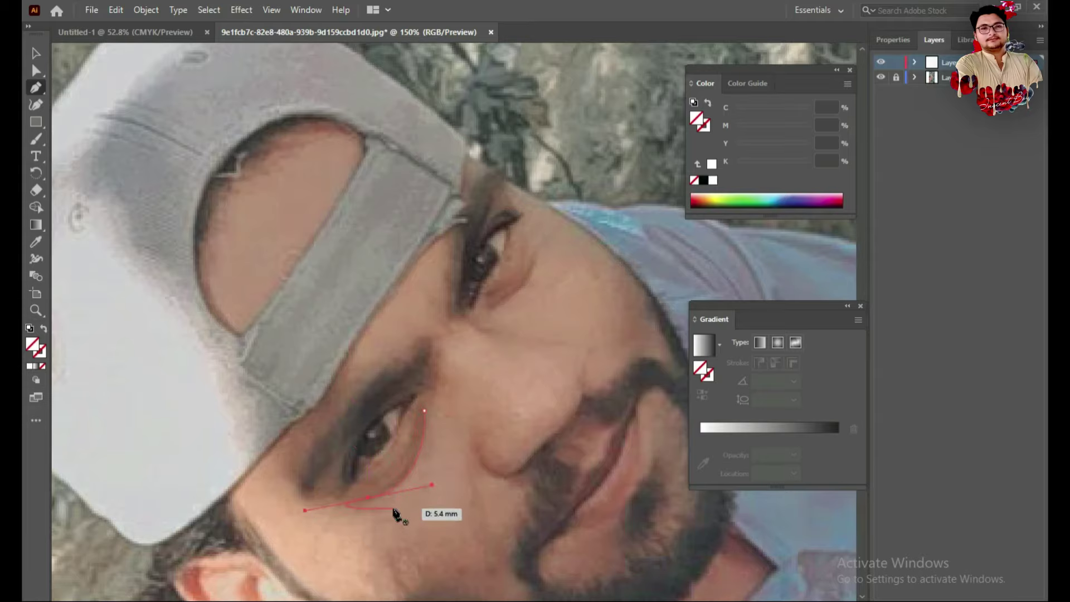
key(v)
key(p)
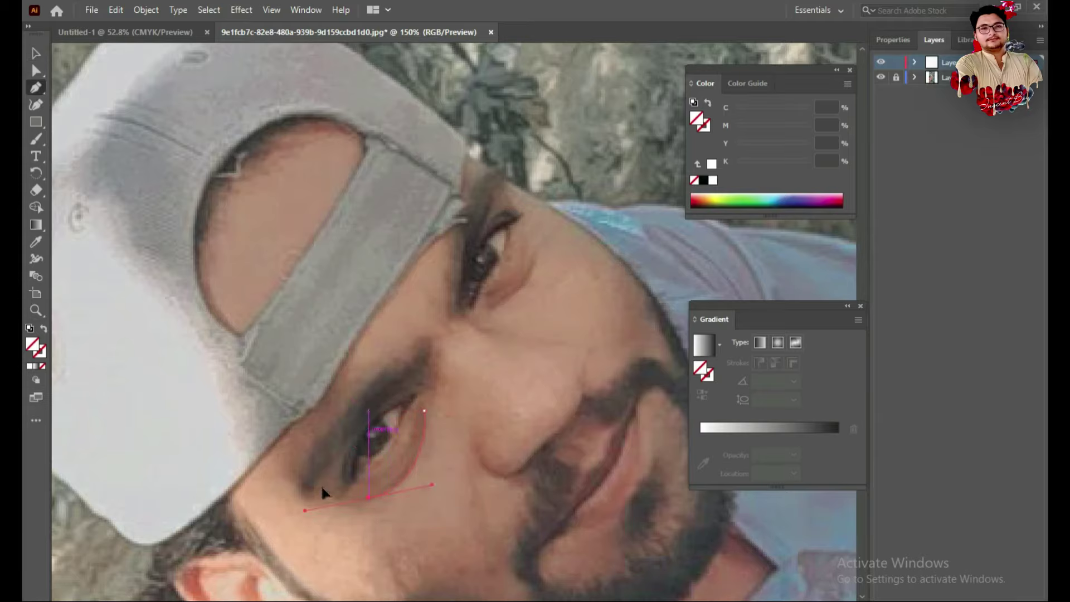
scroll(471, 382, down, 2)
scroll(515, 285, up, 1)
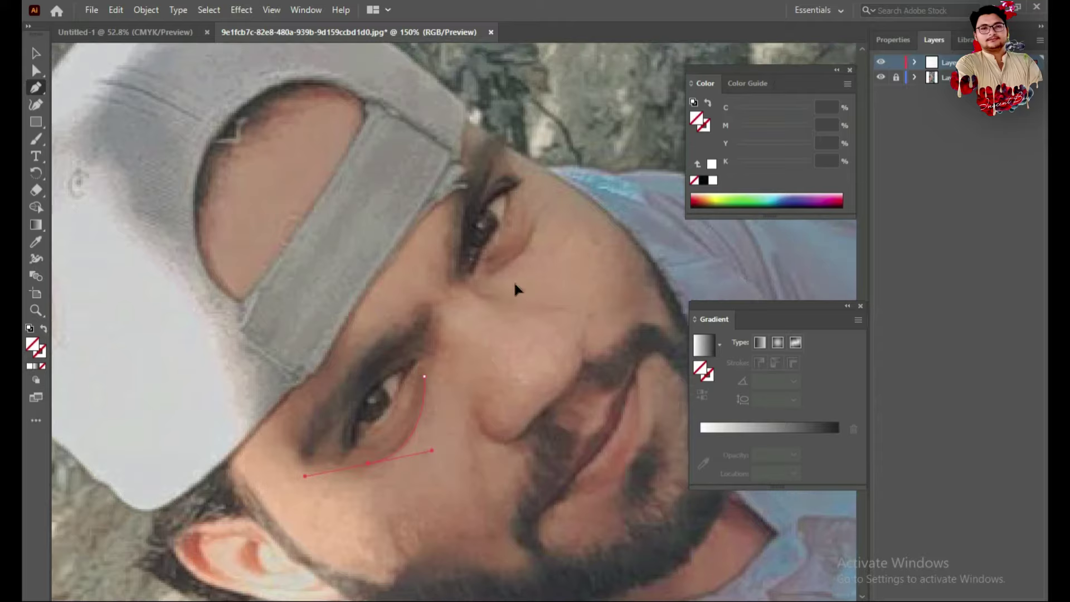
Trace the upper eye's outline with curved anchors wrapping around its bottom.
click(489, 273)
click(518, 271)
drag(557, 163, 523, 255)
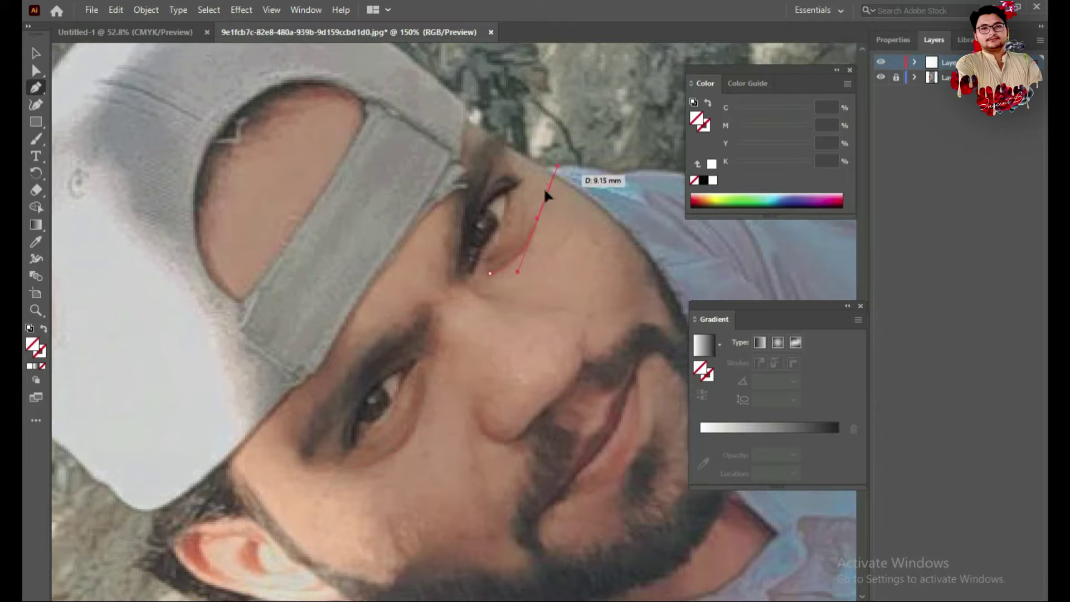
click(472, 273)
mouse_move(484, 205)
mouse_down()
mouse_move(504, 202)
mouse_move(498, 231)
mouse_up()
click(510, 190)
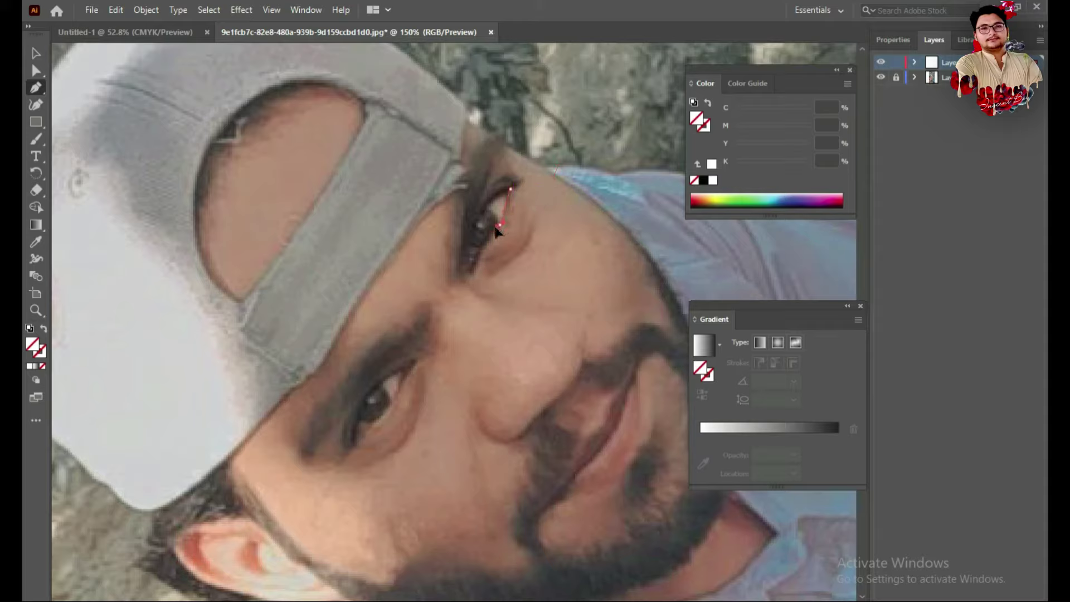
click(470, 274)
mouse_move(467, 208)
mouse_down()
mouse_move(495, 218)
mouse_move(489, 250)
mouse_up()
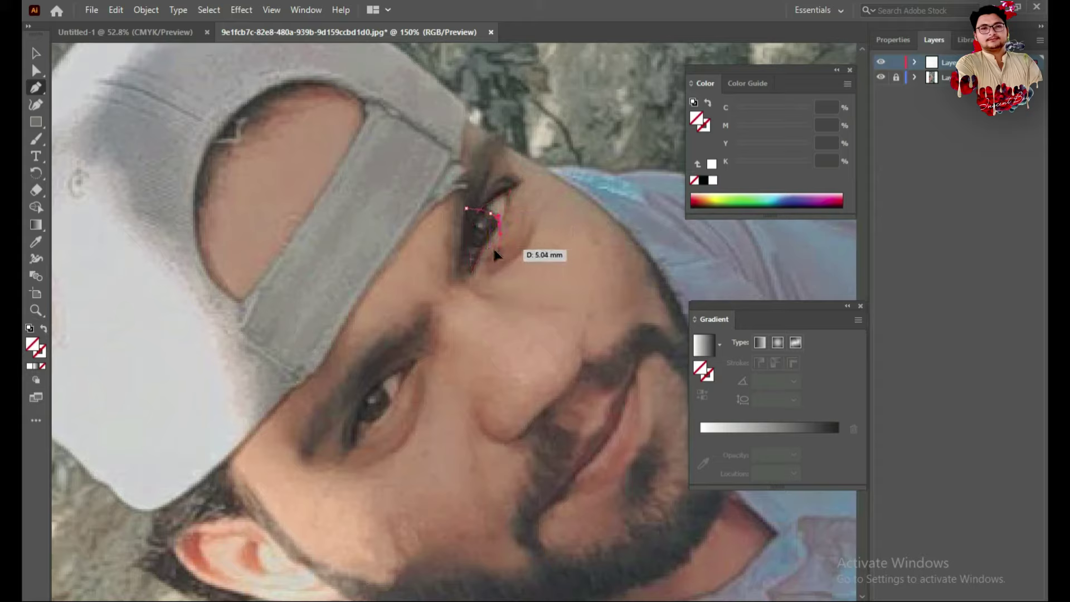
mouse_move(495, 253)
mouse_down()
mouse_move(452, 234)
mouse_move(477, 282)
mouse_move(472, 212)
mouse_up()
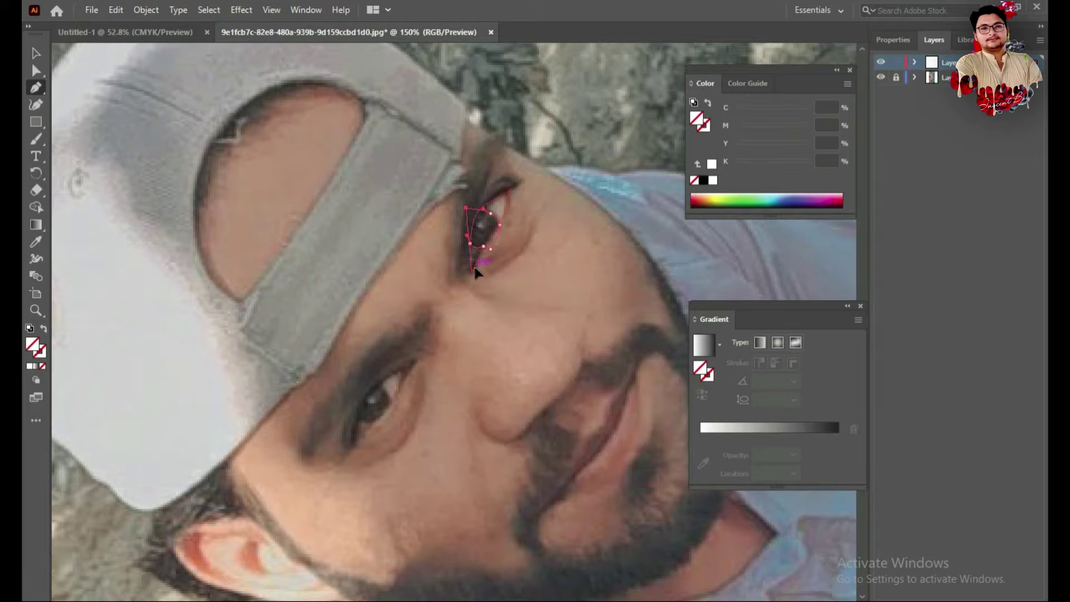
Trace the eyelid above the lower eye from corner to inner brow and back.
scroll(357, 374, down, 3)
click(310, 372)
mouse_move(341, 328)
mouse_down()
mouse_move(400, 277)
mouse_move(443, 265)
mouse_up()
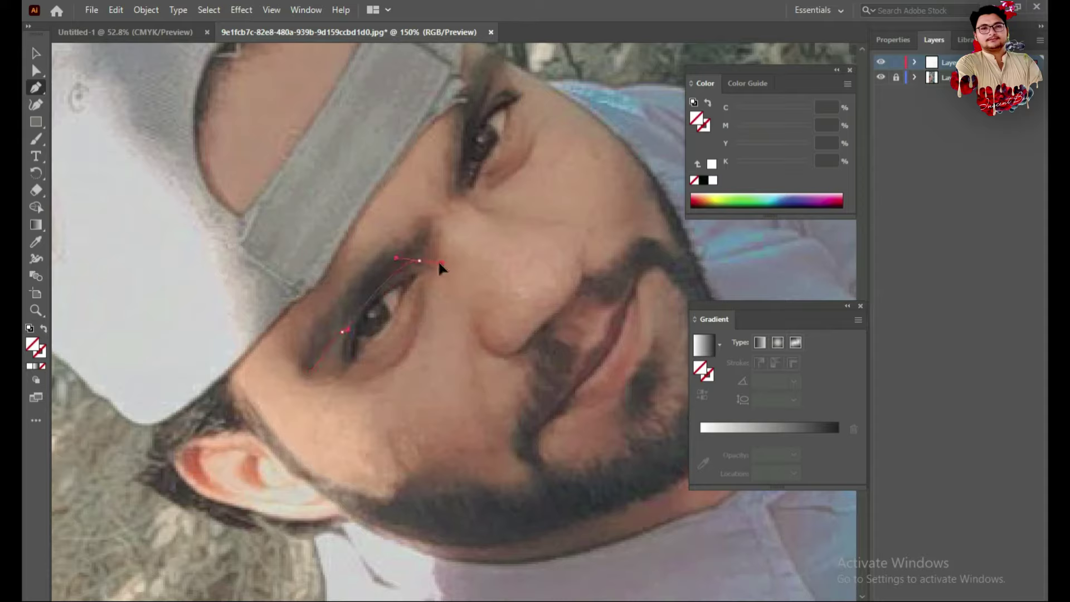
click(419, 259)
drag(418, 255, 407, 234)
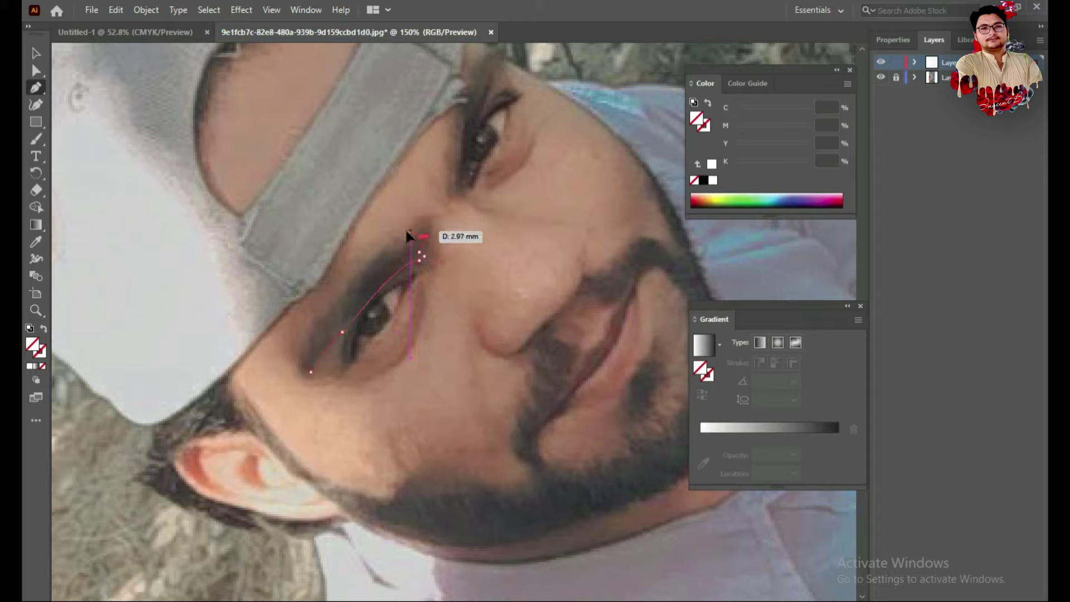
drag(407, 235, 390, 237)
drag(355, 280, 351, 288)
drag(311, 325, 299, 366)
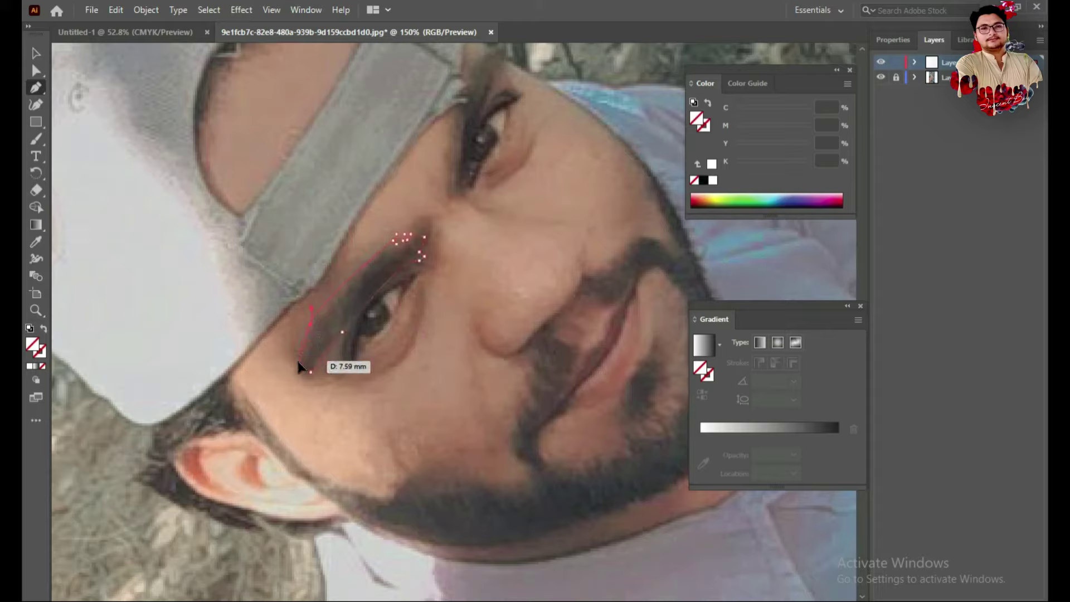
drag(299, 366, 343, 377)
Trace the upper eye's eyelid, removing a direction handle on its lower anchor.
scroll(429, 294, up, 3)
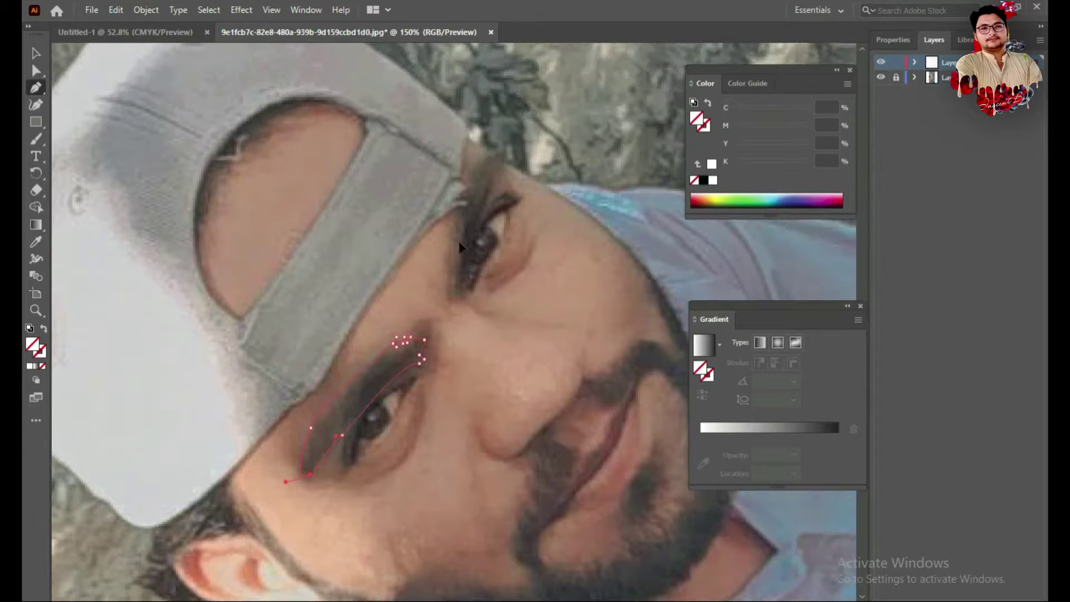
drag(452, 303, 453, 312)
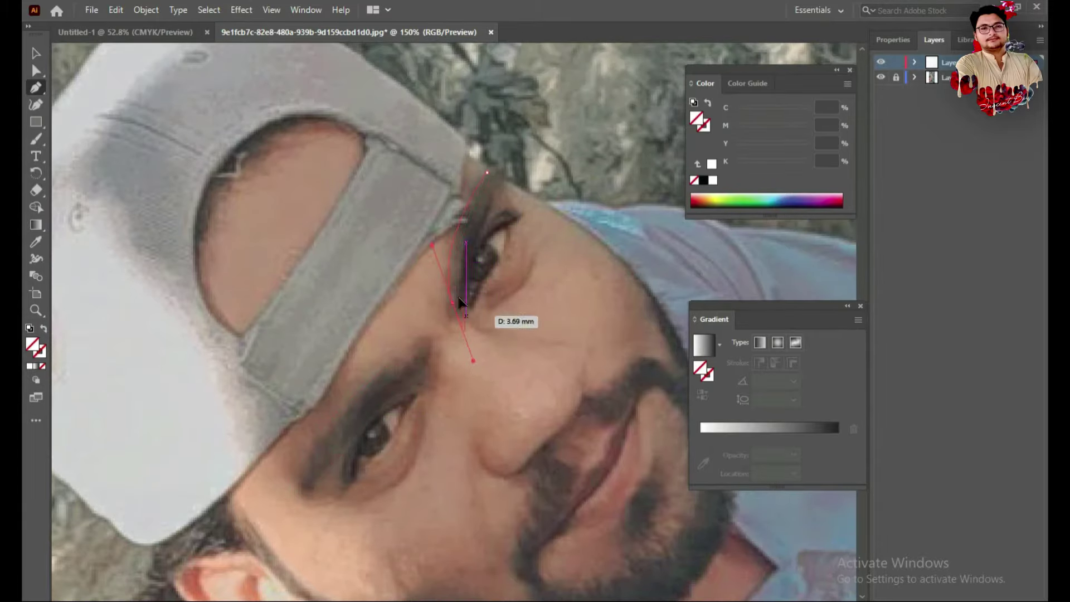
click(452, 303)
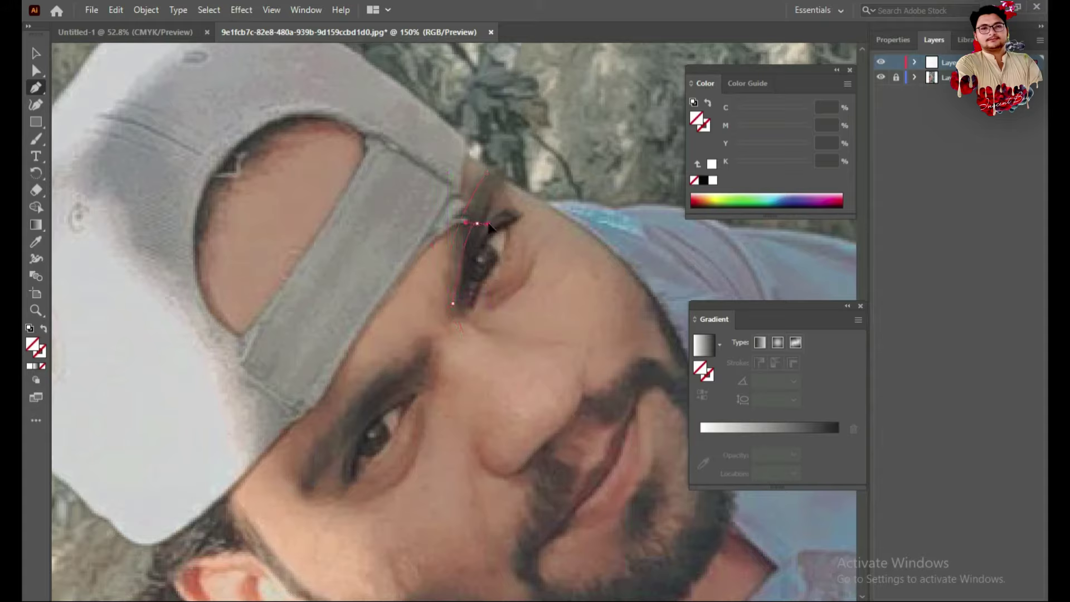
mouse_move(474, 224)
mouse_down()
mouse_move(502, 171)
mouse_move(487, 168)
mouse_move(488, 177)
mouse_up()
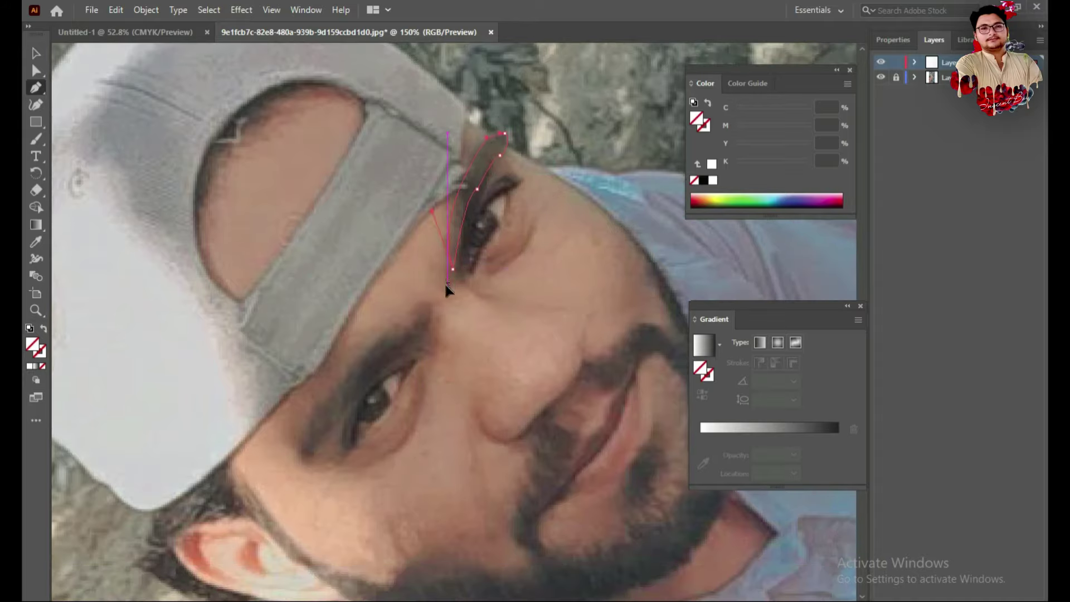
scroll(462, 308, down, 5)
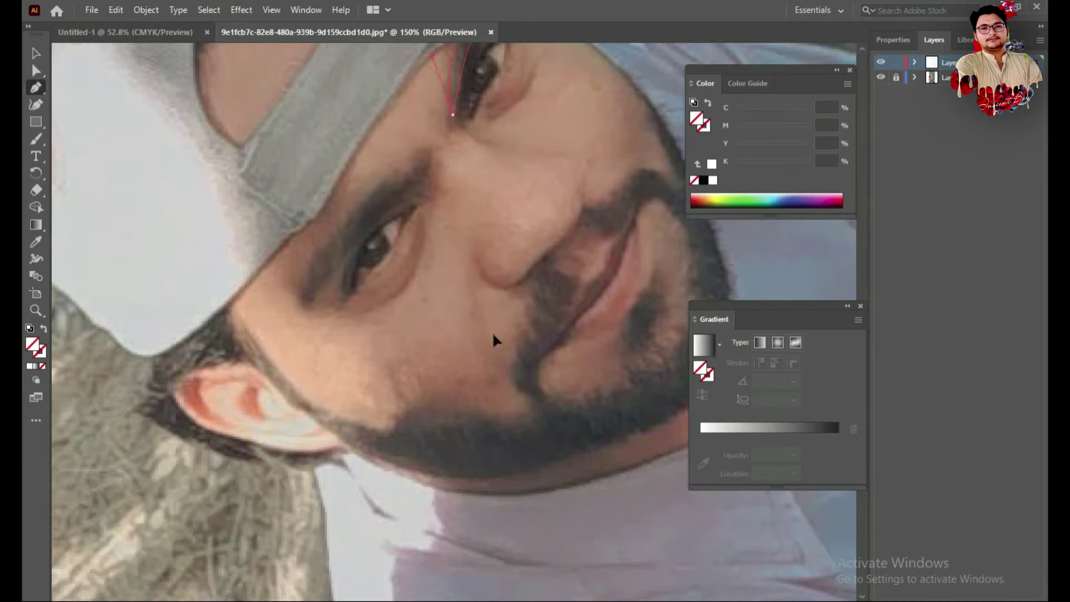
Start the nose path around the nostril and up its side, zooming to 300%.
scroll(492, 333, right, 3)
click(368, 290)
drag(403, 328, 451, 320)
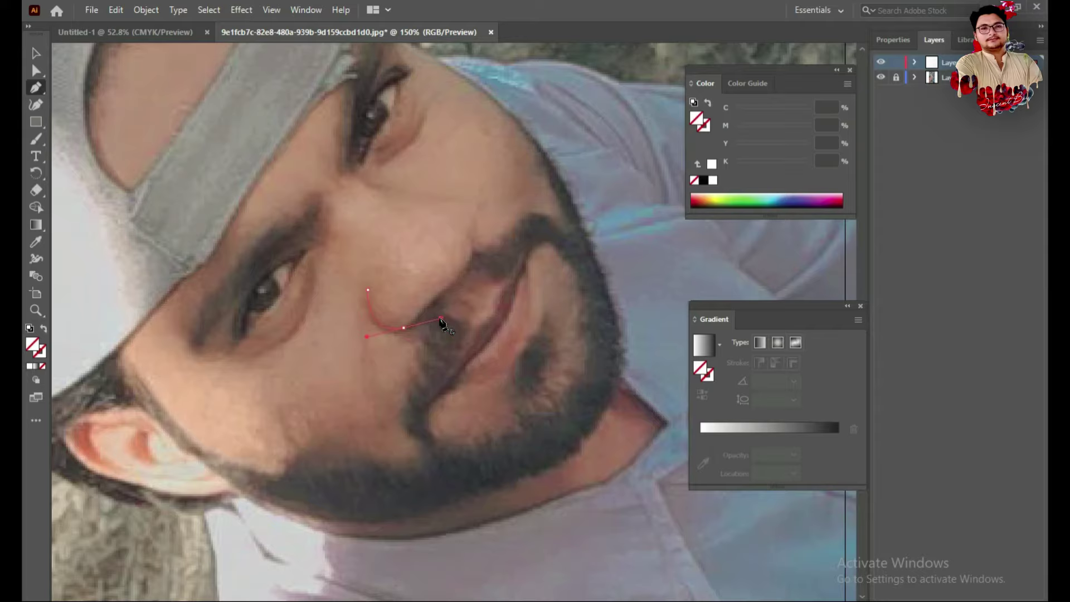
drag(408, 330, 403, 330)
mouse_move(442, 303)
mouse_down()
mouse_move(476, 259)
mouse_move(476, 234)
mouse_move(477, 273)
mouse_up()
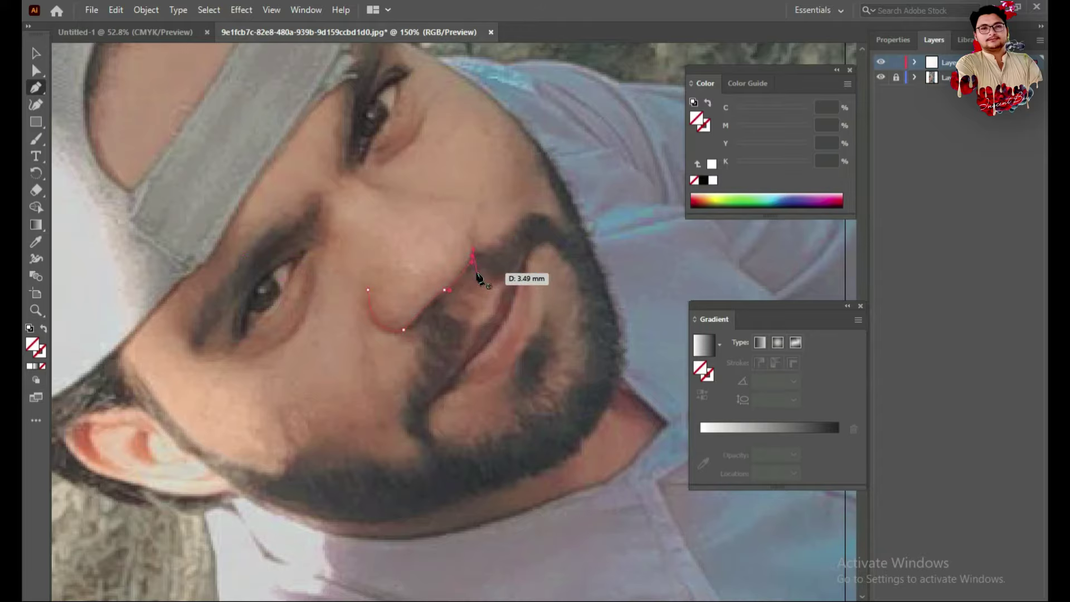
click(478, 273)
click(458, 299)
scroll(366, 320, right, 1)
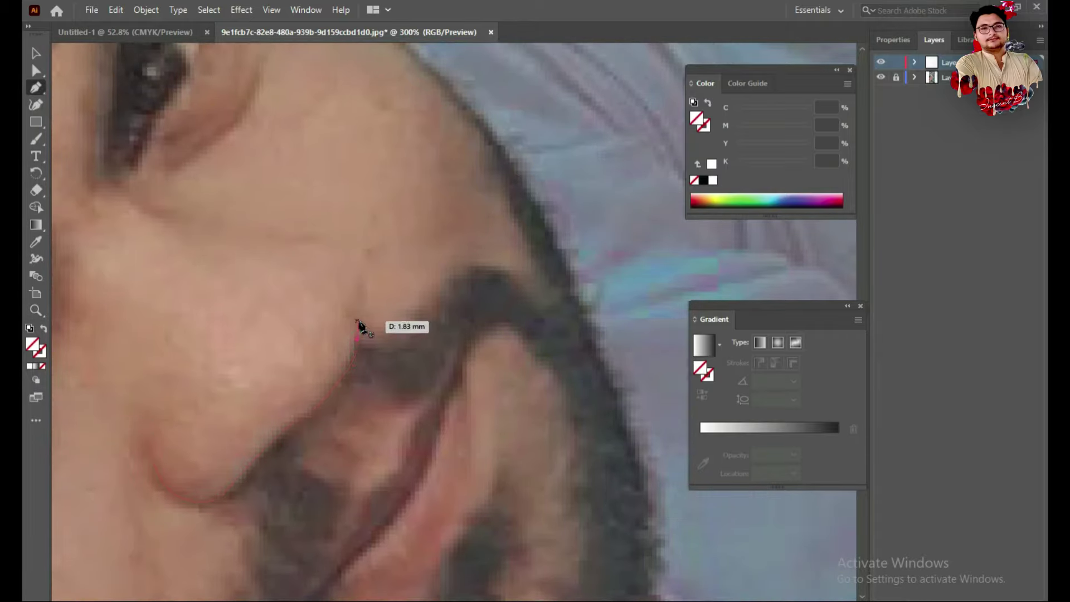
drag(358, 322, 362, 360)
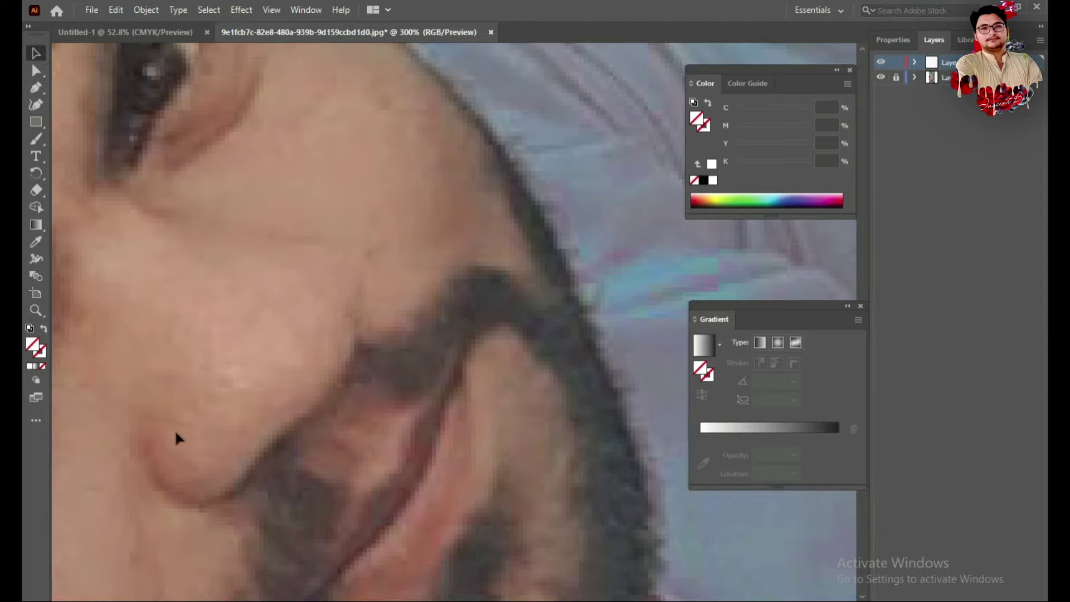
scroll(173, 442, left, 2)
Trace the nostril's lower edge and nose side up to the bridge, then end the path.
click(34, 86)
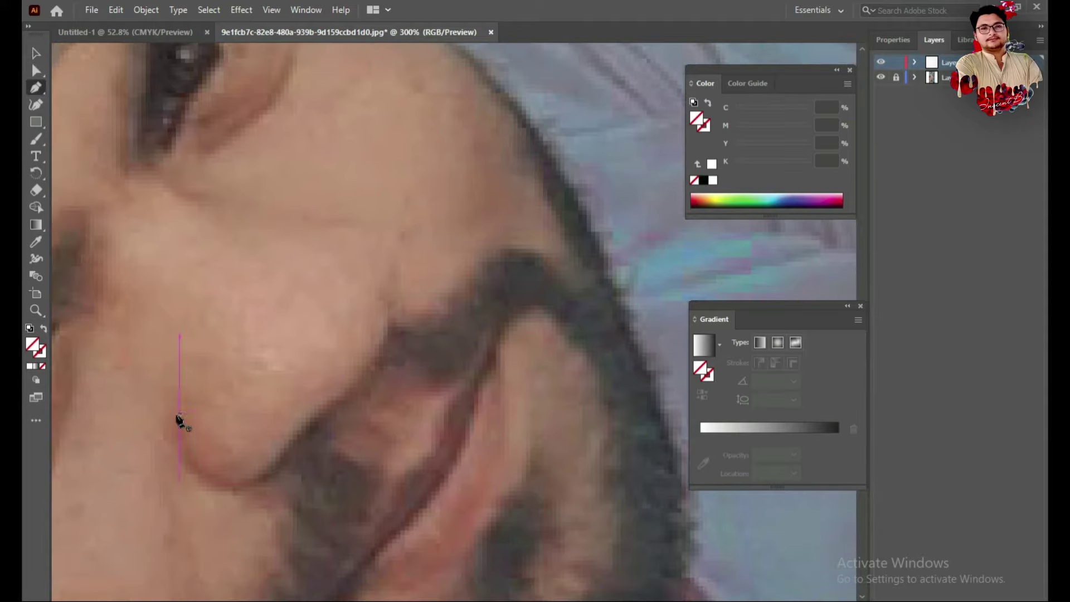
drag(239, 486, 267, 485)
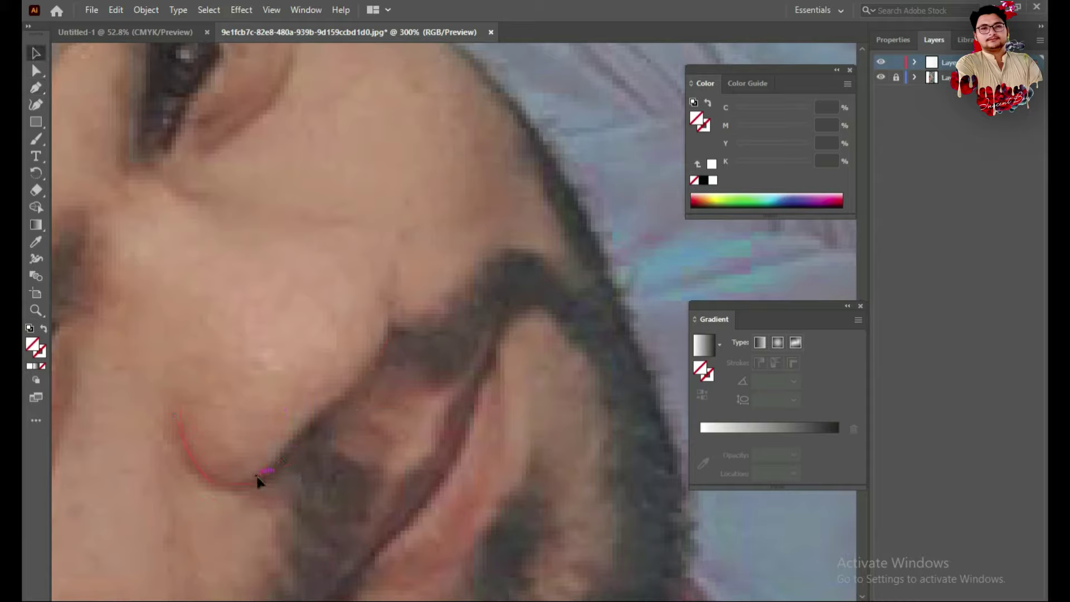
click(35, 88)
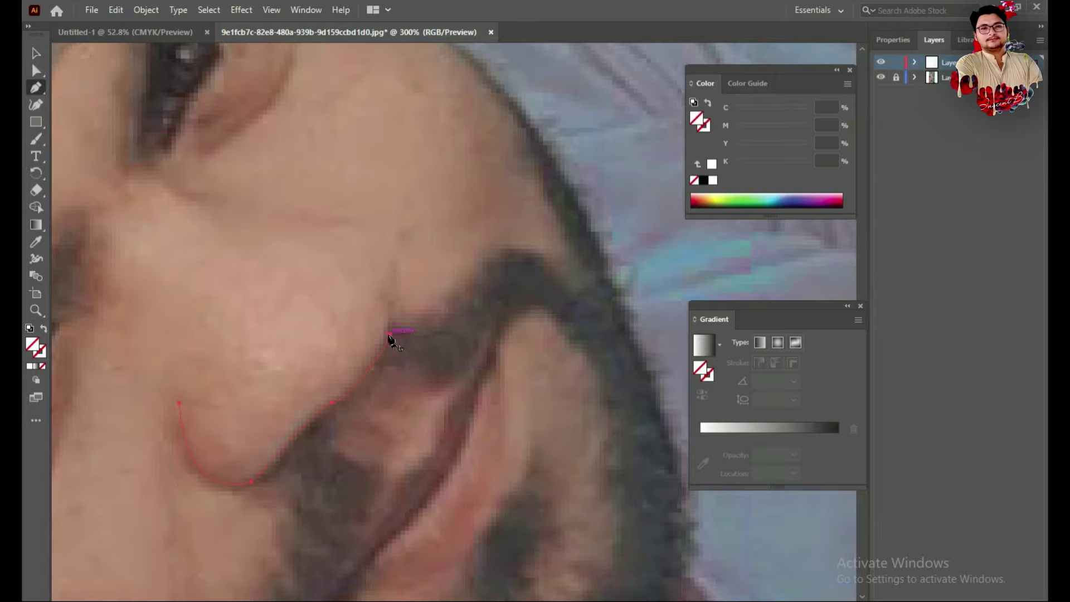
drag(392, 312, 386, 307)
drag(378, 230, 399, 239)
drag(331, 221, 240, 244)
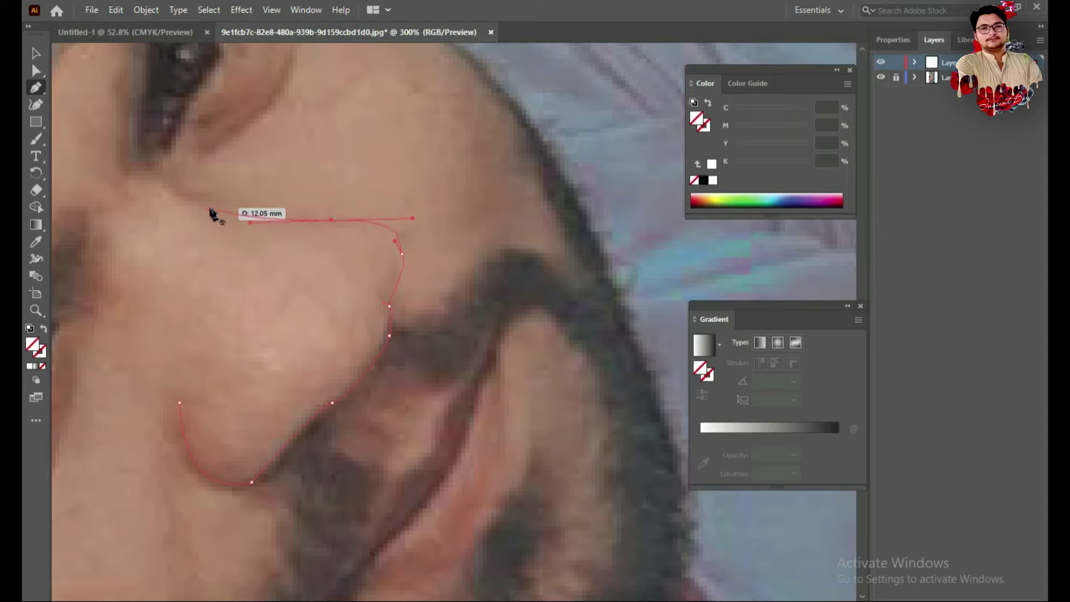
key(Escape)
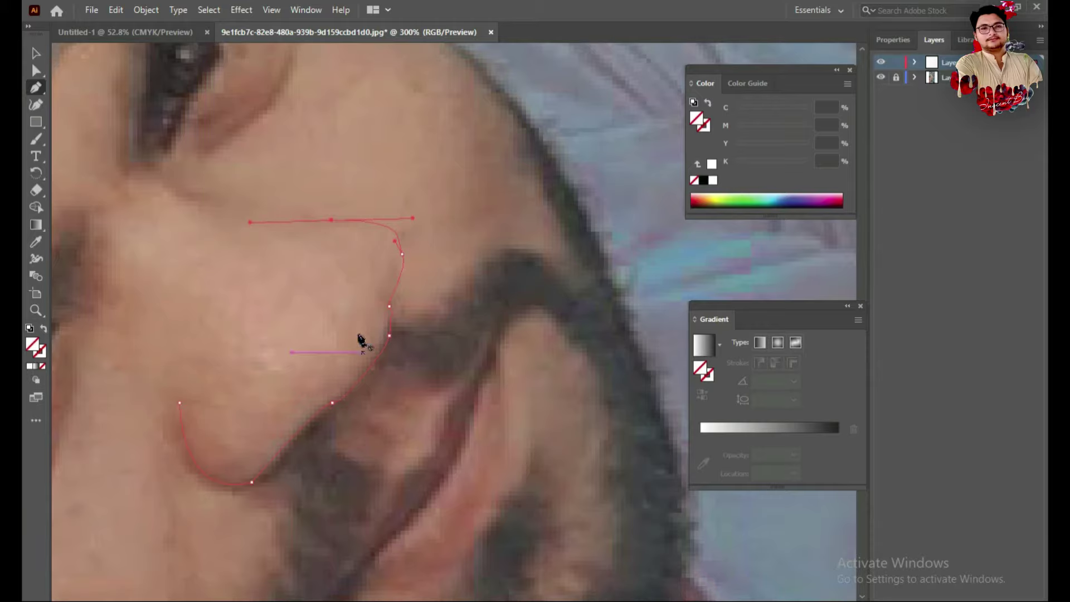
scroll(360, 343, down, 1)
scroll(334, 368, down, 3)
scroll(317, 335, down, 1)
Outline the upper lip to the mouth corner and back, closing the shape.
scroll(290, 345, down, 5)
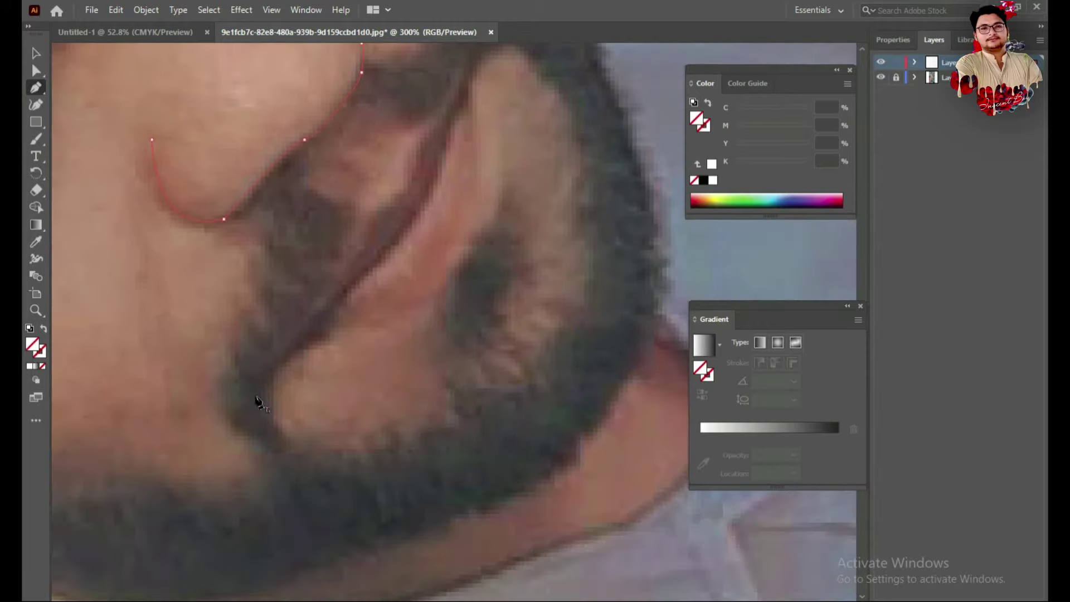
scroll(361, 315, up, 3)
click(471, 130)
drag(419, 206, 396, 221)
click(405, 252)
drag(394, 262, 383, 257)
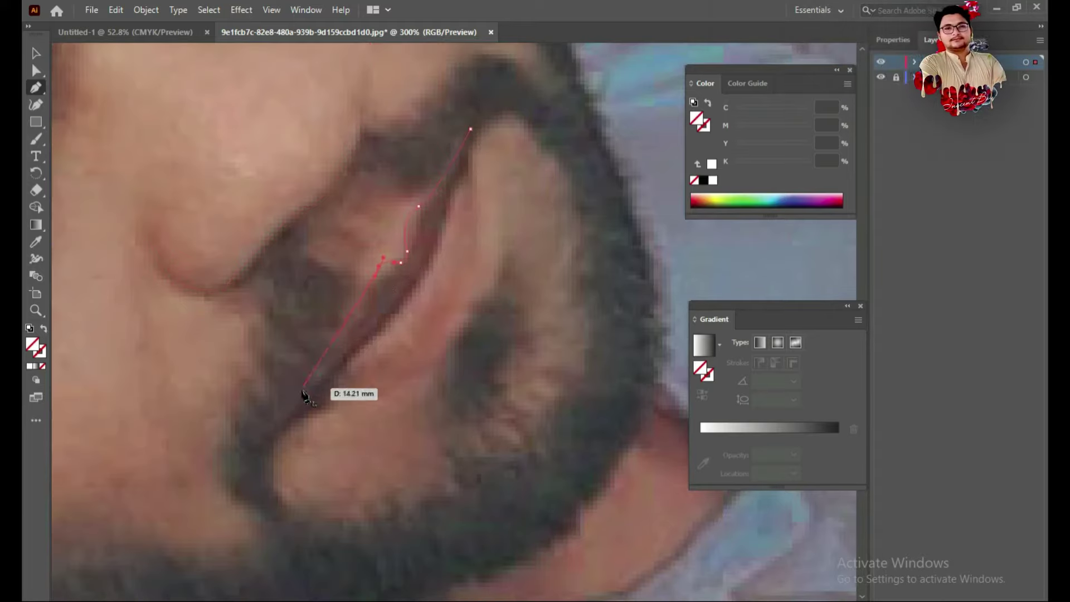
drag(301, 404, 294, 403)
click(400, 305)
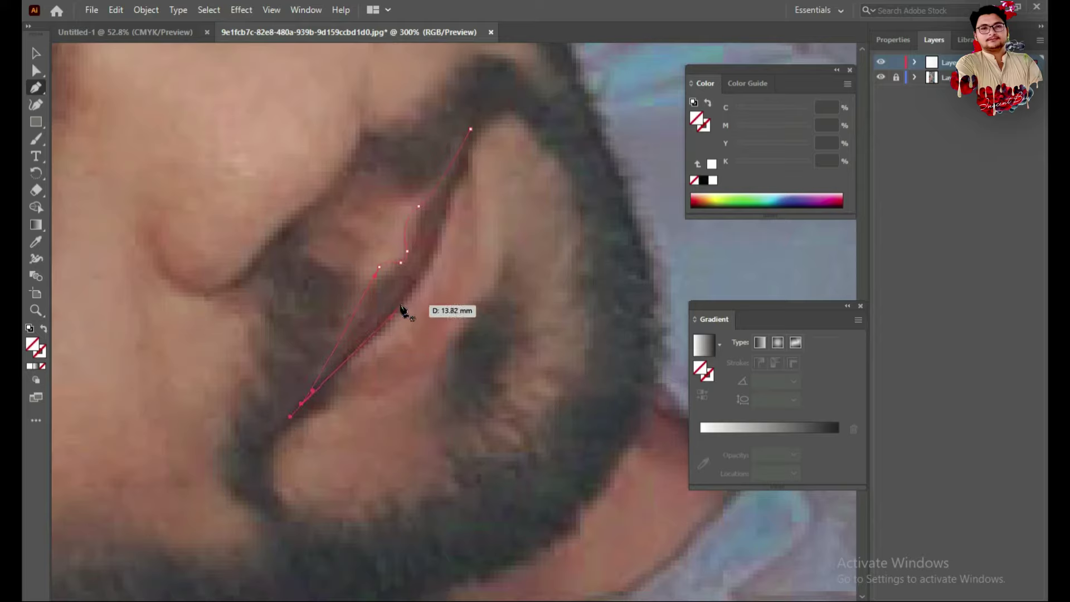
drag(440, 237, 451, 214)
mouse_move(462, 176)
mouse_down()
mouse_move(462, 150)
mouse_move(466, 172)
mouse_up()
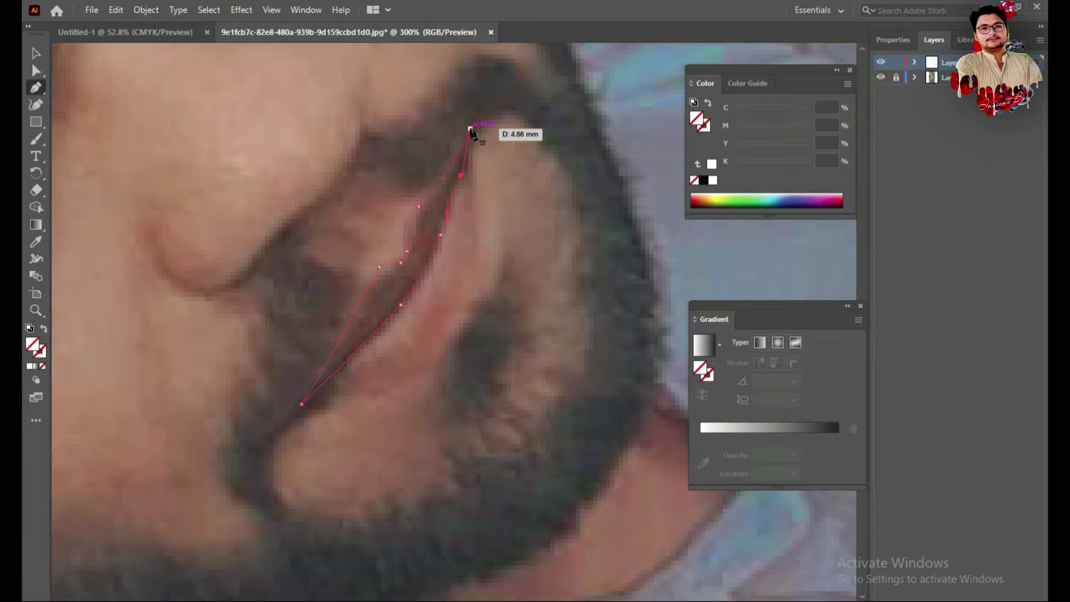
scroll(366, 280, right, 5)
drag(350, 257, 354, 232)
Outline the lower lip edge toward the corner and back.
drag(317, 358, 340, 298)
drag(270, 375, 277, 375)
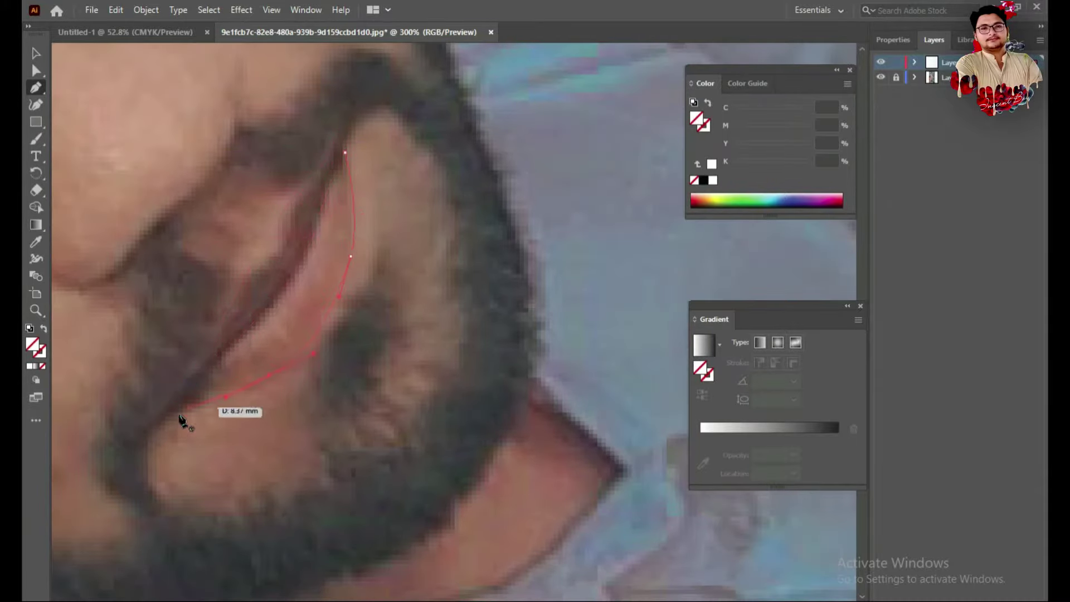
drag(163, 416, 172, 425)
drag(242, 327, 265, 316)
mouse_move(316, 229)
mouse_down()
mouse_move(350, 143)
mouse_move(347, 154)
mouse_up()
scroll(278, 250, up, 5)
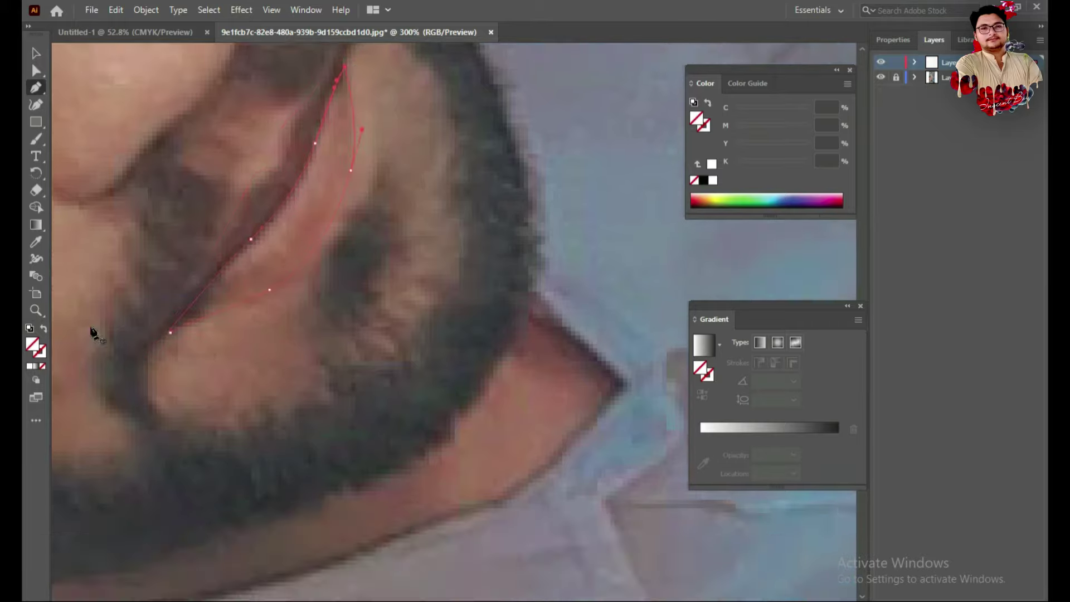
Start a two-anchor path along the beard edge beside the mouth.
mouse_move(272, 353)
mouse_down()
mouse_move(389, 513)
mouse_move(317, 239)
mouse_move(195, 418)
mouse_up()
scroll(204, 429, down, 2)
click(151, 400)
drag(137, 358, 158, 337)
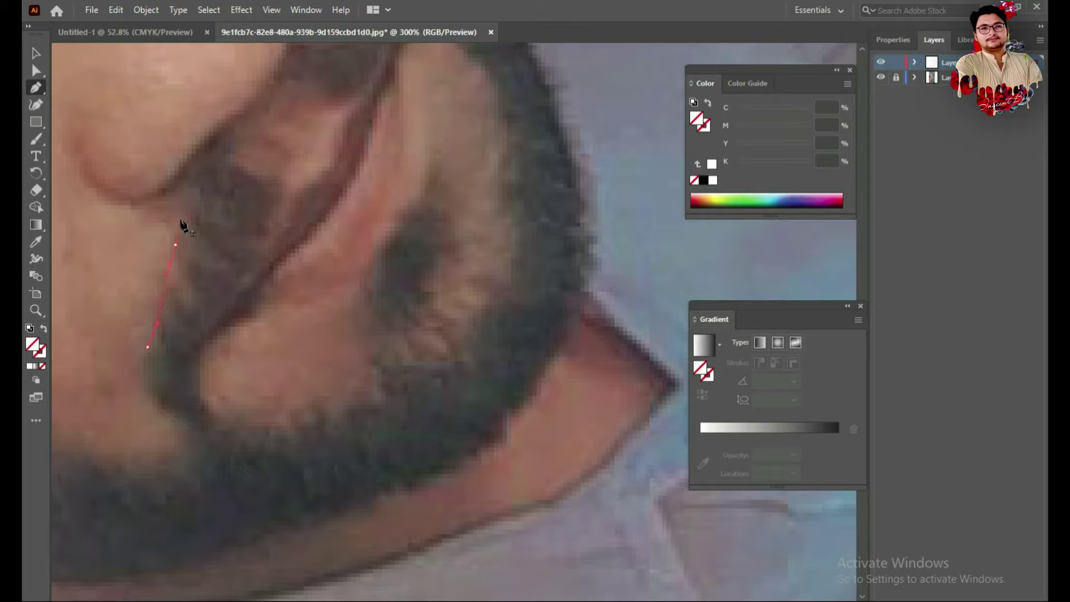
Continue the beard path over the mustache top and down its side.
scroll(212, 262, up, 3)
click(183, 288)
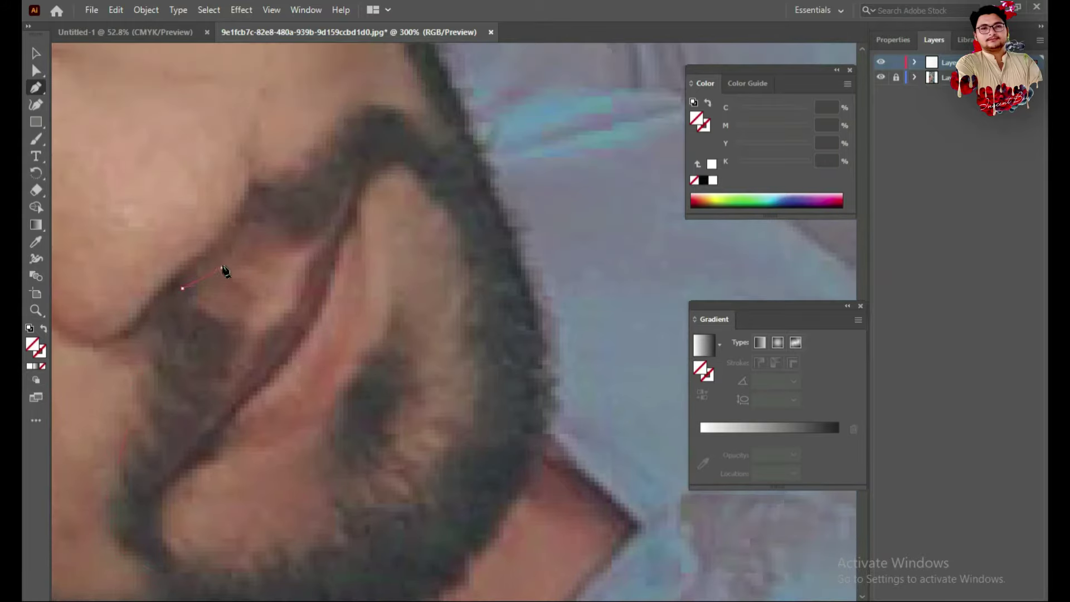
drag(243, 230, 249, 216)
click(359, 105)
drag(398, 105, 408, 123)
mouse_move(435, 161)
mouse_down()
mouse_move(445, 163)
mouse_move(409, 176)
mouse_up()
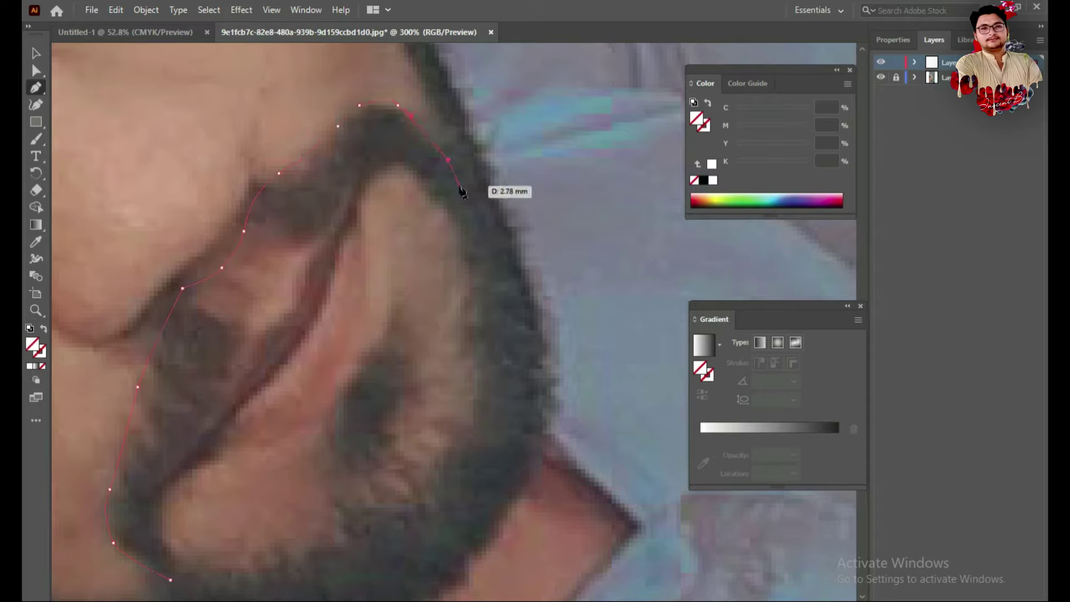
mouse_move(342, 198)
mouse_down()
mouse_move(350, 221)
mouse_move(346, 211)
mouse_up()
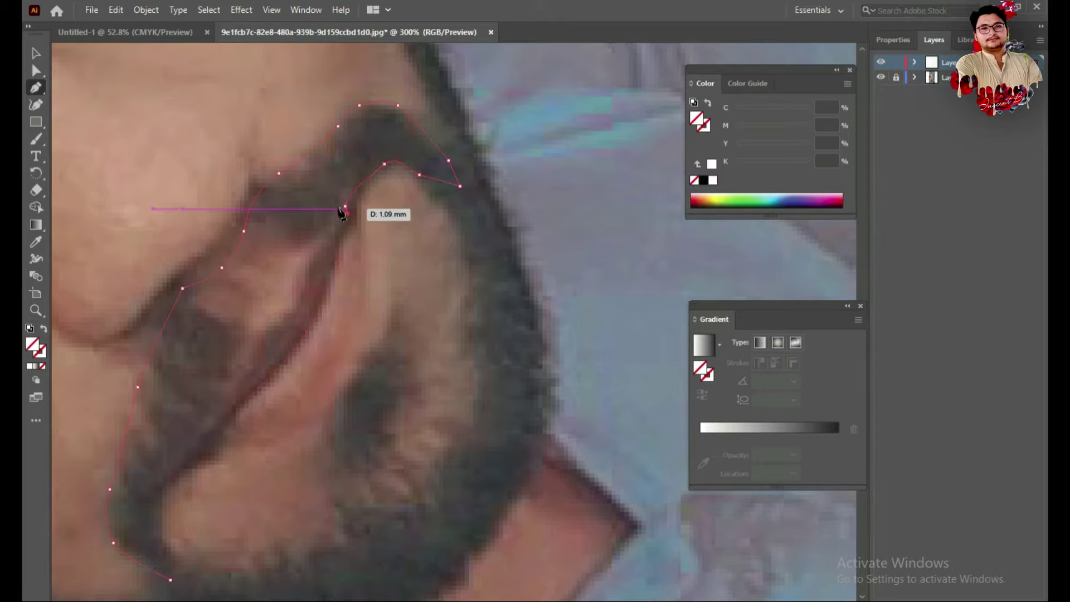
At 400% zoom, trace the jagged lip edge with small anchors, undoing a stray stretch.
key(ctrl+plus)
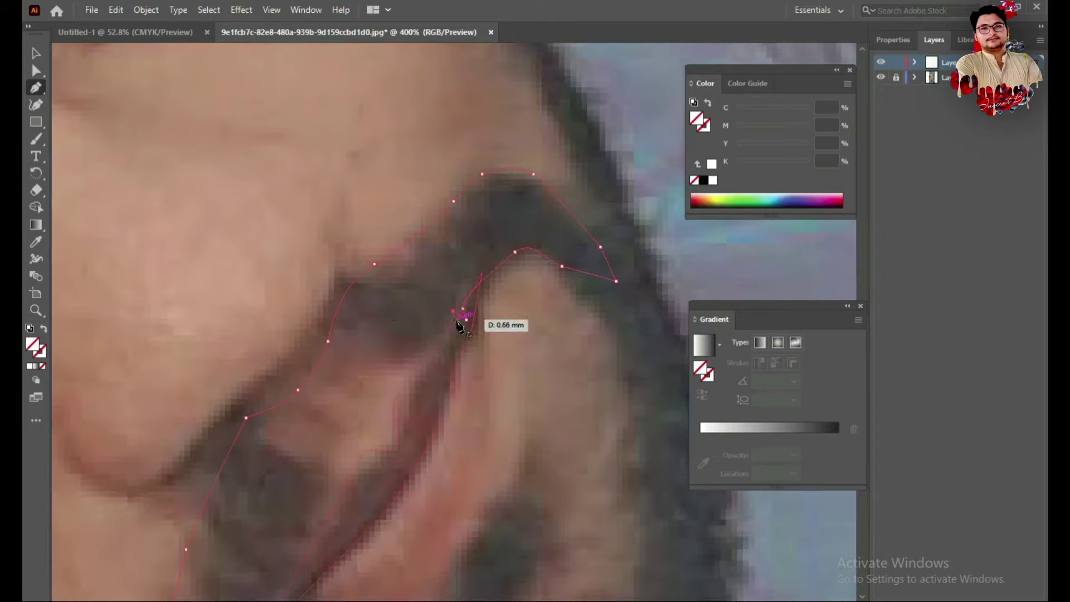
mouse_move(458, 326)
mouse_down()
mouse_move(427, 345)
mouse_move(401, 317)
mouse_move(410, 254)
mouse_up()
click(418, 352)
click(409, 362)
click(400, 372)
click(352, 340)
drag(350, 385, 352, 393)
key(ctrl+z)
key(ctrl+z)
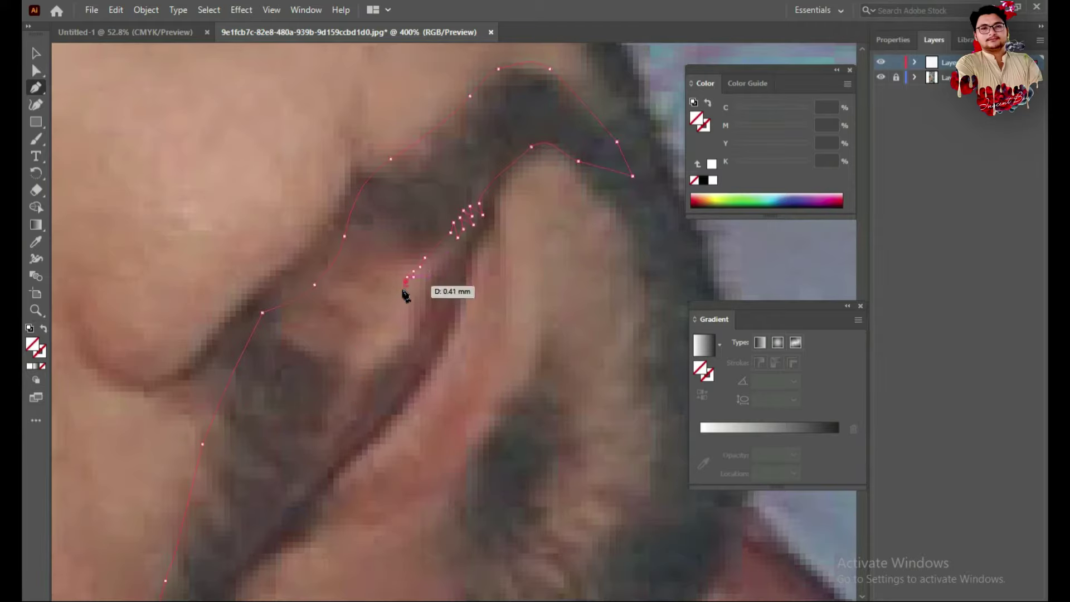
mouse_move(368, 341)
mouse_down()
mouse_move(353, 369)
mouse_move(375, 277)
mouse_up()
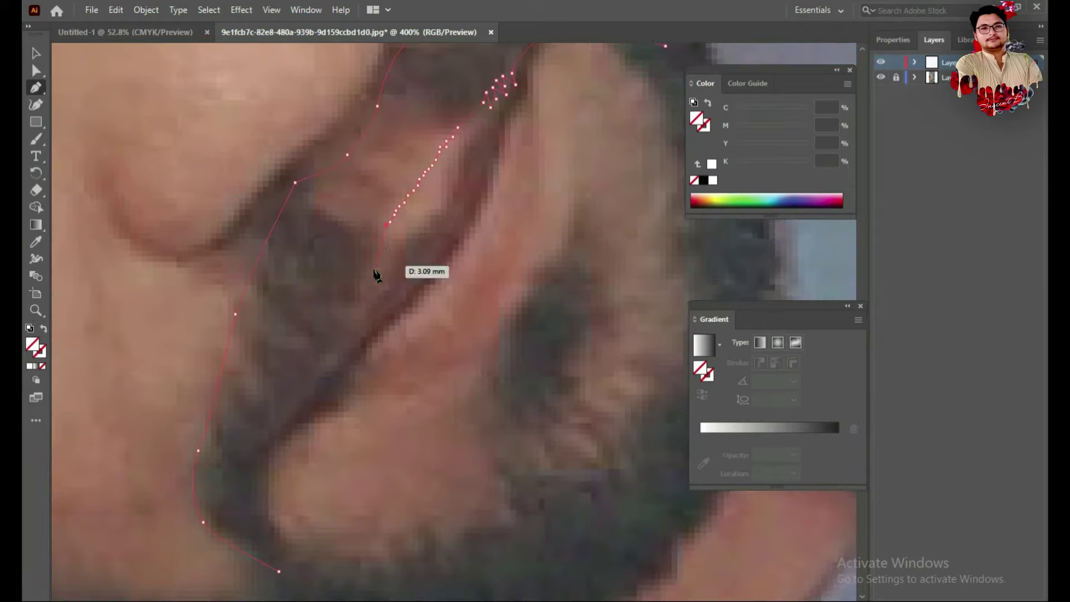
mouse_move(358, 314)
mouse_down()
mouse_move(352, 348)
mouse_move(337, 351)
mouse_move(320, 391)
mouse_up()
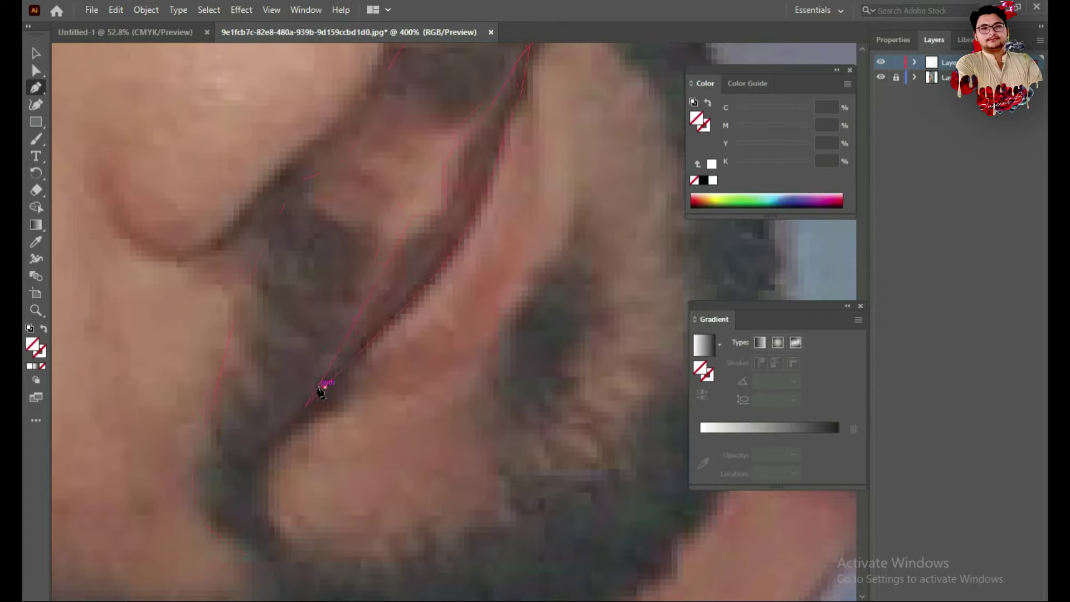
Curve the path around the beard's lower corner and close the outline.
scroll(312, 402, down, 3)
click(273, 354)
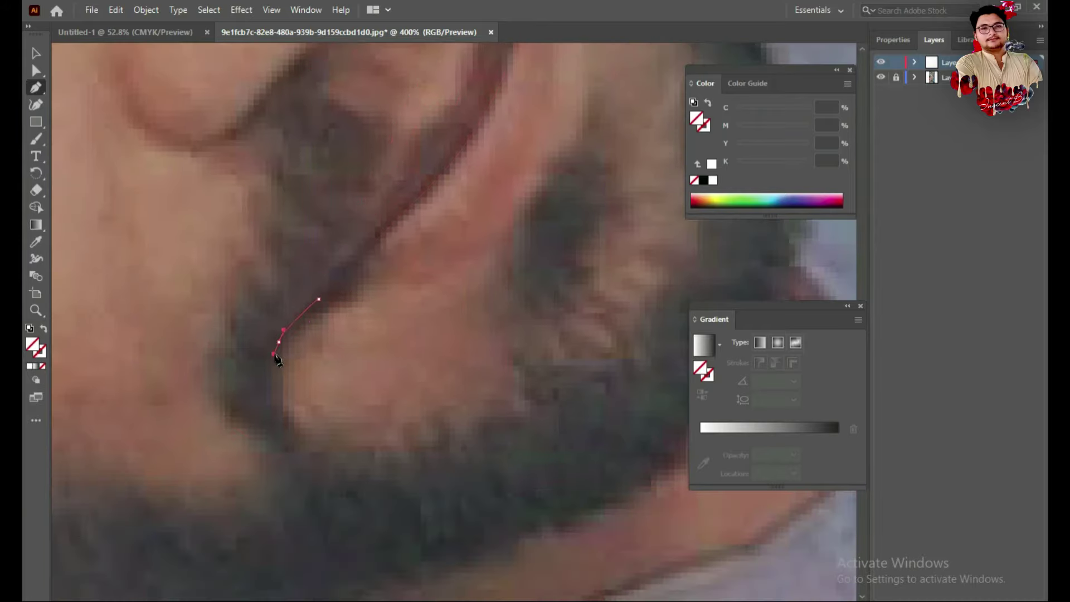
mouse_move(304, 439)
mouse_down()
mouse_move(336, 463)
mouse_move(359, 452)
mouse_up()
click(292, 460)
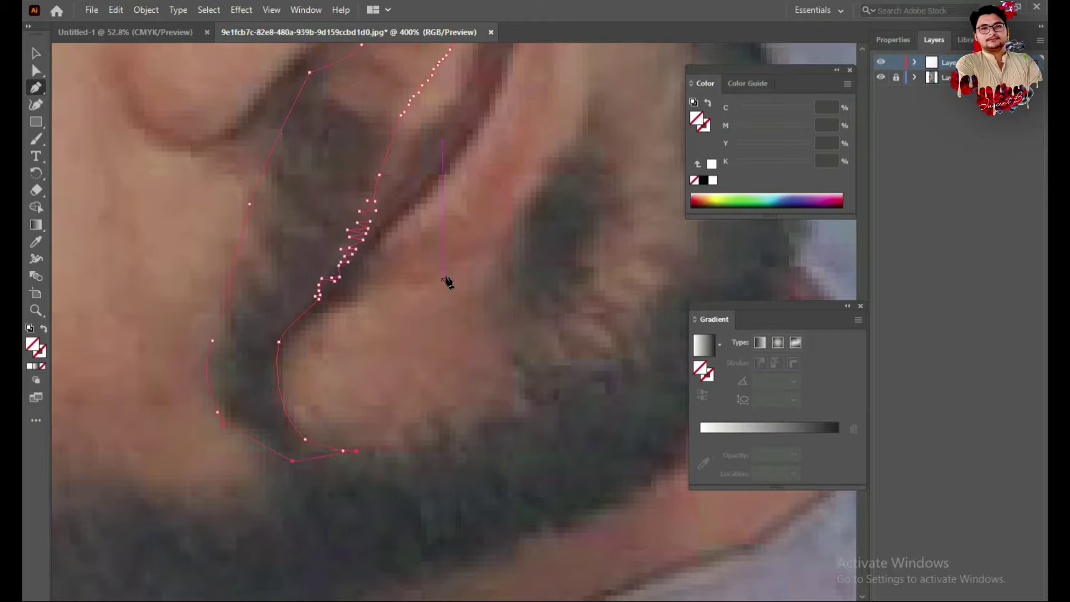
scroll(568, 256, up, 3)
scroll(540, 218, up, 2)
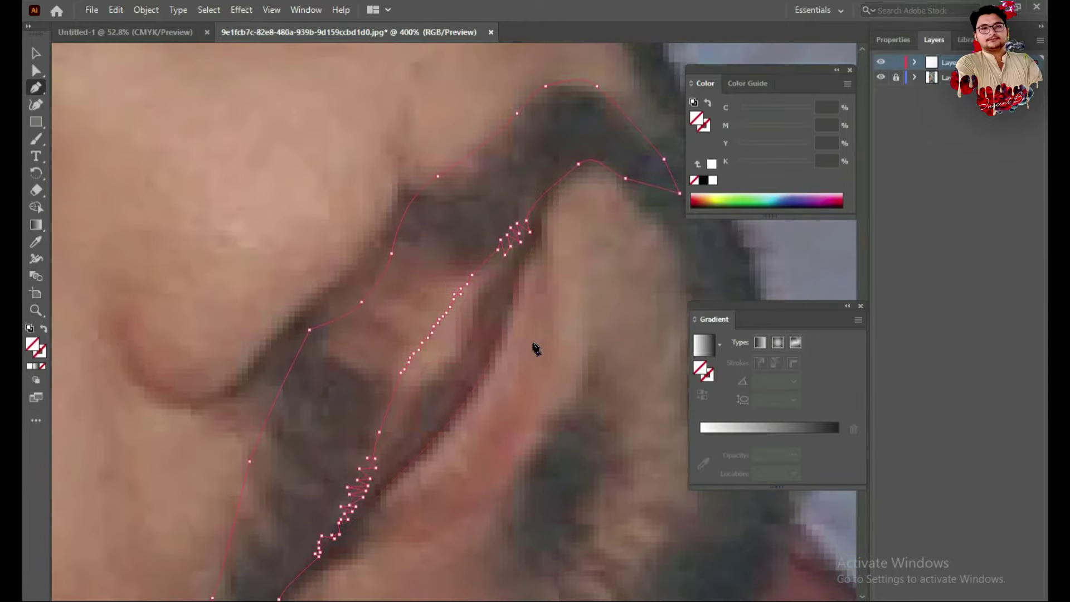
scroll(533, 409, down, 2)
scroll(306, 353, down, 1)
Trace the beard's lower edge with Pen anchors and curve the path up the jawline.
click(212, 315)
click(276, 334)
click(331, 334)
click(382, 322)
drag(385, 326, 256, 375)
drag(411, 310, 334, 399)
click(332, 390)
click(322, 351)
drag(324, 355, 335, 455)
drag(288, 321, 266, 346)
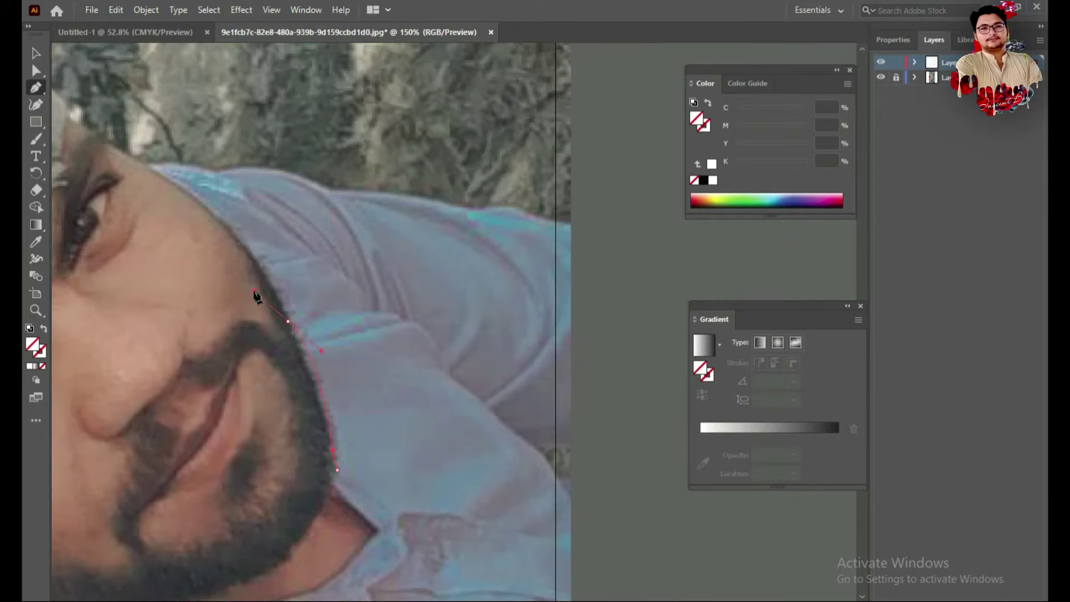
drag(256, 295, 323, 445)
Continue the beard outline up its edge and around the mouth and chin.
click(333, 419)
click(314, 395)
click(294, 372)
click(229, 323)
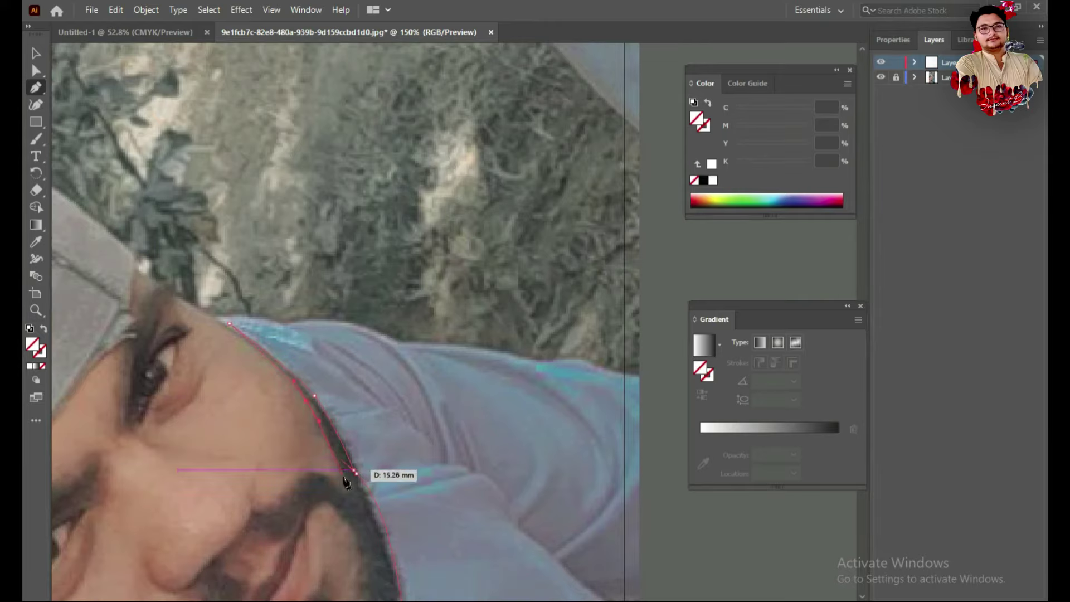
mouse_move(348, 489)
mouse_down()
mouse_move(317, 424)
mouse_move(333, 469)
mouse_move(322, 442)
mouse_move(281, 471)
mouse_up()
scroll(270, 445, down, 2)
mouse_move(281, 375)
mouse_down()
mouse_move(238, 429)
mouse_move(270, 446)
mouse_up()
click(236, 427)
click(253, 478)
drag(177, 464, 155, 505)
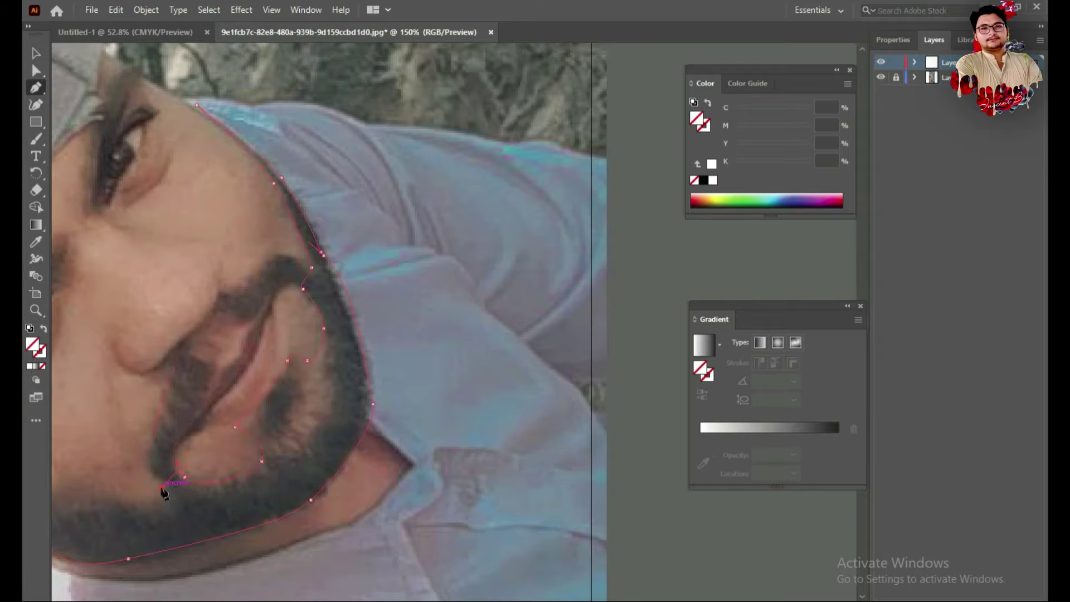
drag(127, 539, 289, 516)
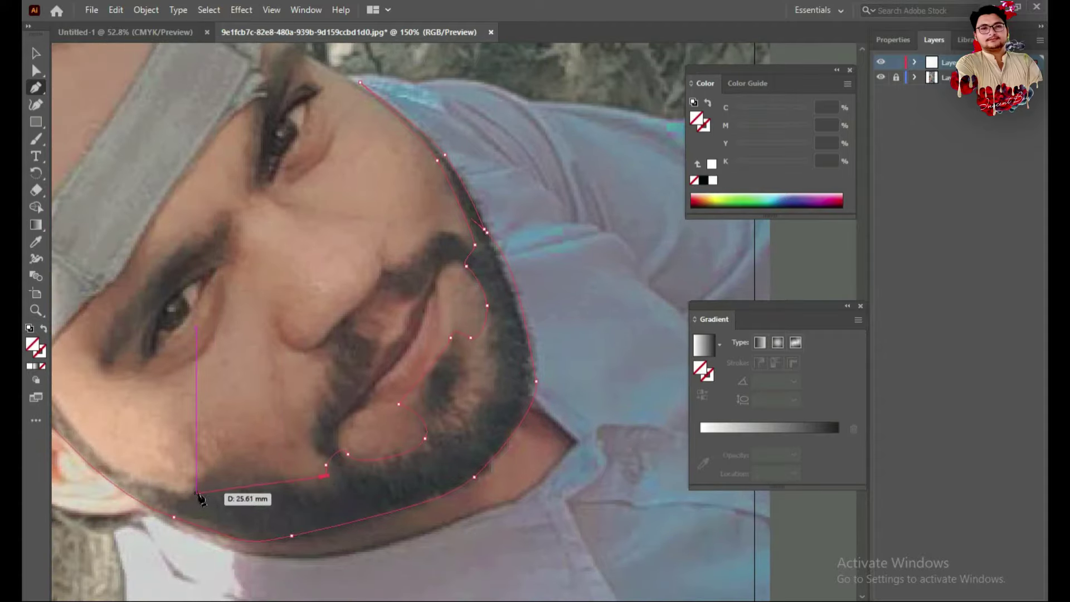
drag(181, 492, 121, 484)
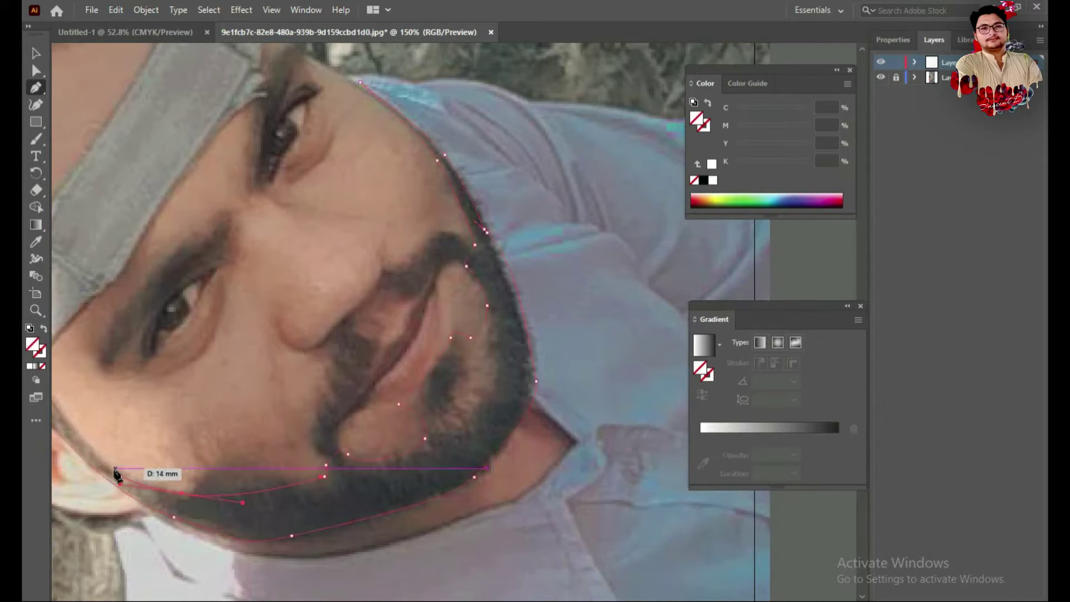
Extend the beard outline to the ear and curve it along the ear's bottom.
mouse_move(67, 441)
mouse_down()
mouse_move(136, 473)
mouse_move(114, 438)
mouse_move(168, 427)
mouse_move(167, 382)
mouse_up()
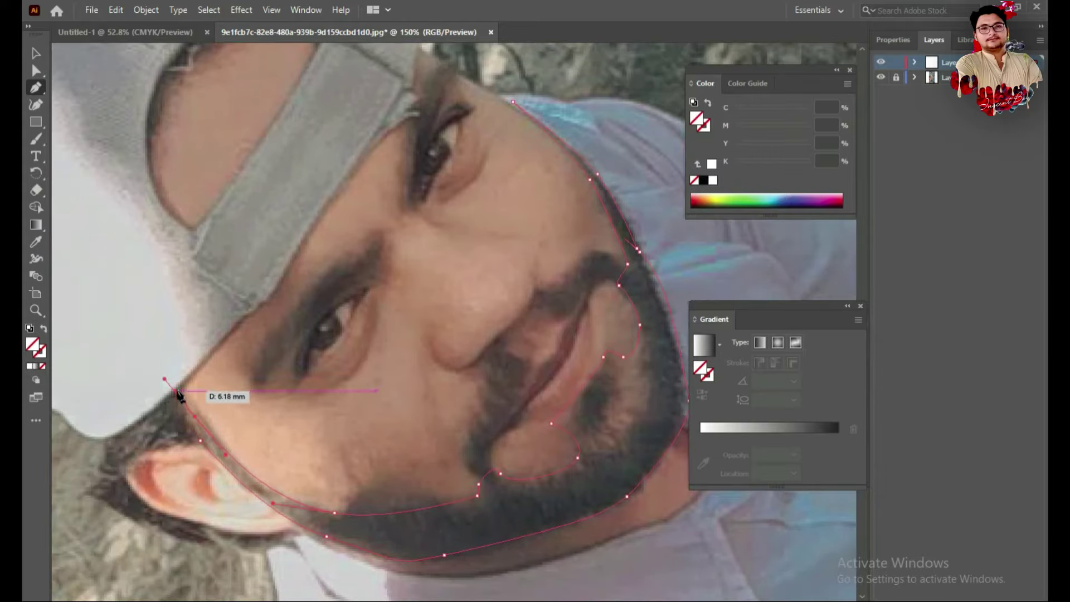
drag(105, 440, 92, 491)
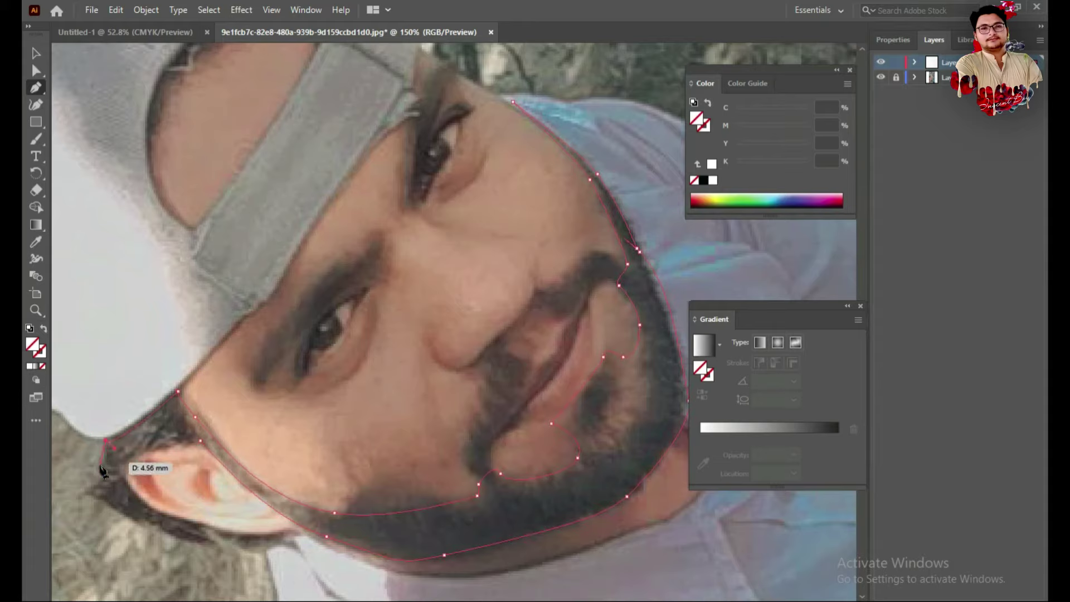
scroll(134, 501, down, 1)
drag(238, 525, 284, 505)
drag(159, 491, 150, 483)
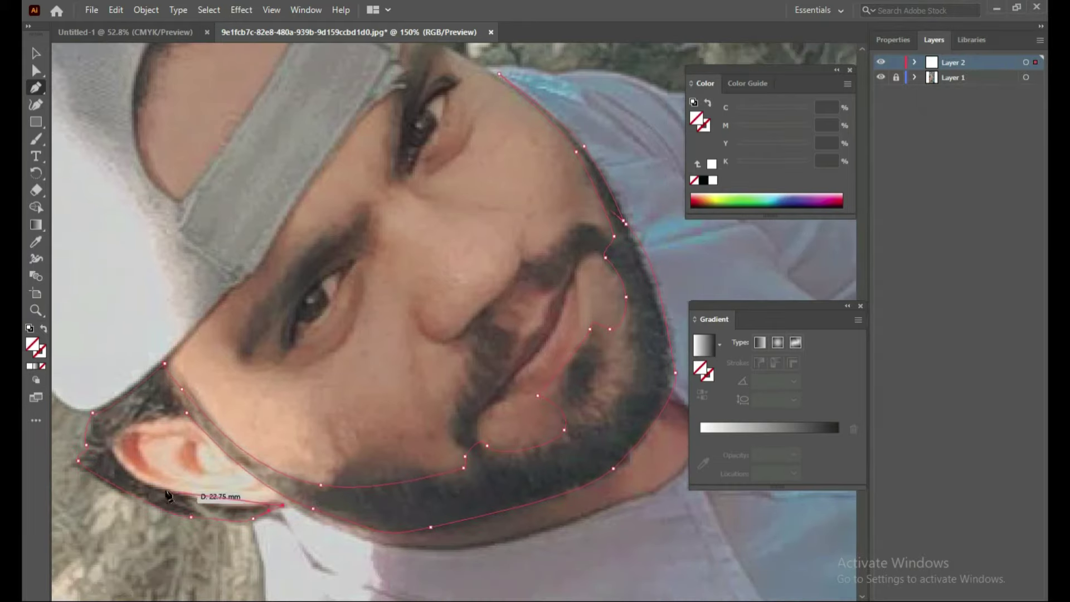
mouse_move(180, 419)
mouse_down()
mouse_move(334, 421)
mouse_move(247, 402)
mouse_move(231, 522)
mouse_up()
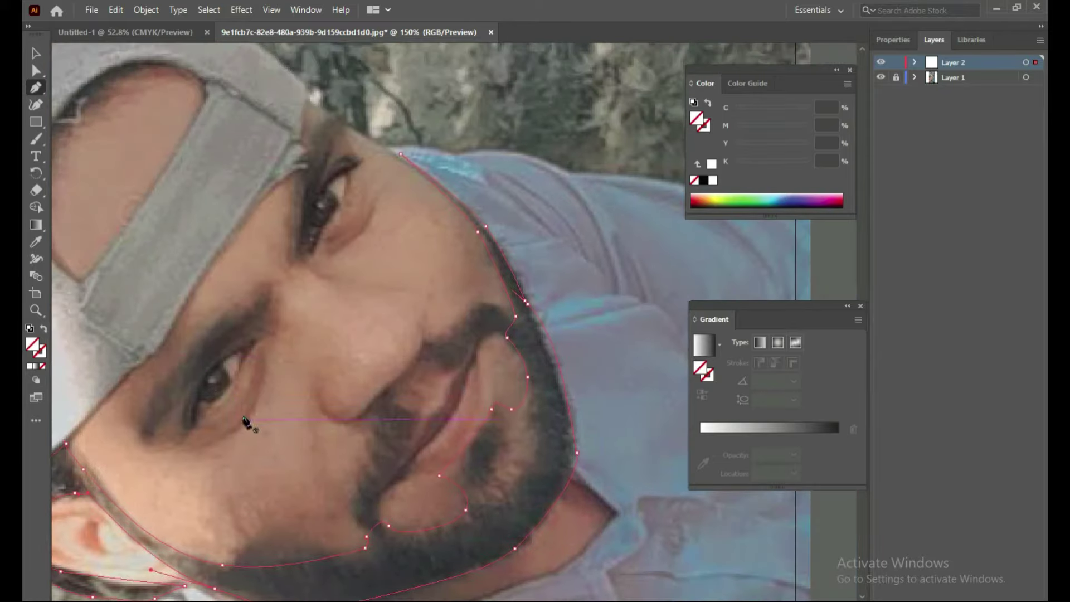
scroll(234, 228, down, 5)
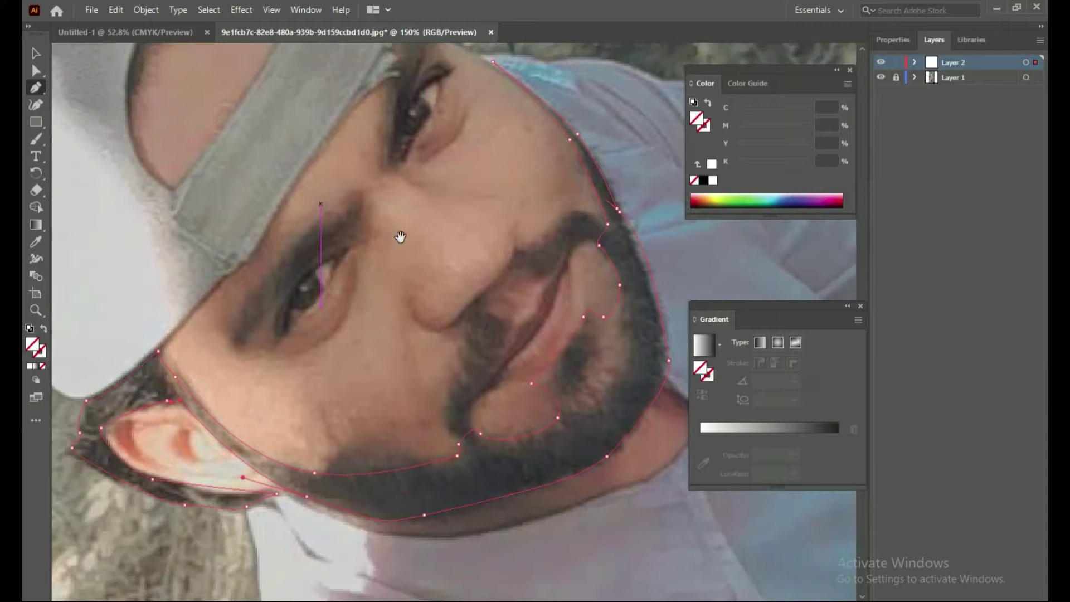
scroll(262, 370, left, 5)
Trace the ear outline from its top, below it, and up its back edge.
mouse_move(164, 364)
mouse_down()
mouse_move(193, 412)
mouse_move(301, 438)
mouse_move(315, 426)
mouse_move(215, 411)
mouse_up()
mouse_move(311, 427)
mouse_down()
mouse_move(327, 413)
mouse_move(293, 401)
mouse_up()
drag(269, 363, 249, 337)
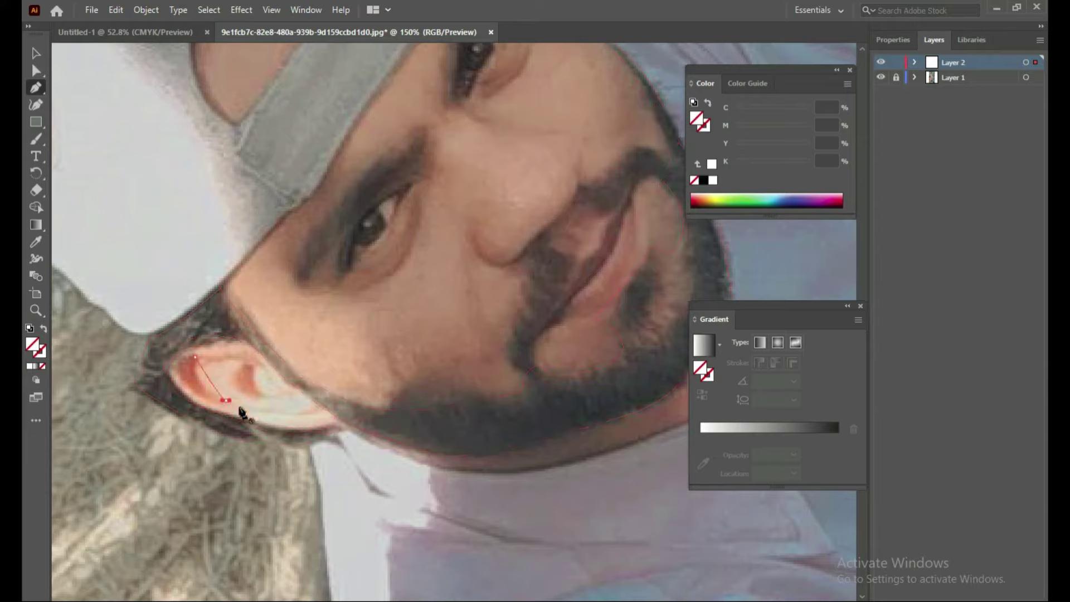
mouse_move(187, 384)
mouse_down()
mouse_move(197, 357)
mouse_move(260, 399)
mouse_move(257, 364)
mouse_up()
Start a new path for the inner ear fold, then pan the view.
click(244, 364)
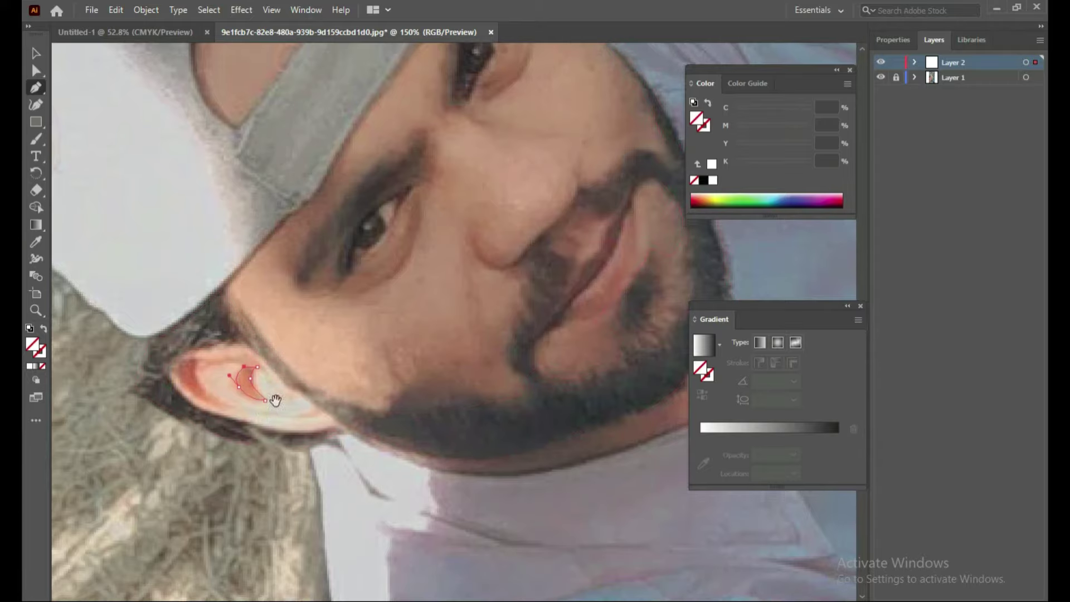
scroll(278, 394, up, 4)
scroll(279, 395, right, 4)
scroll(340, 449, up, 3)
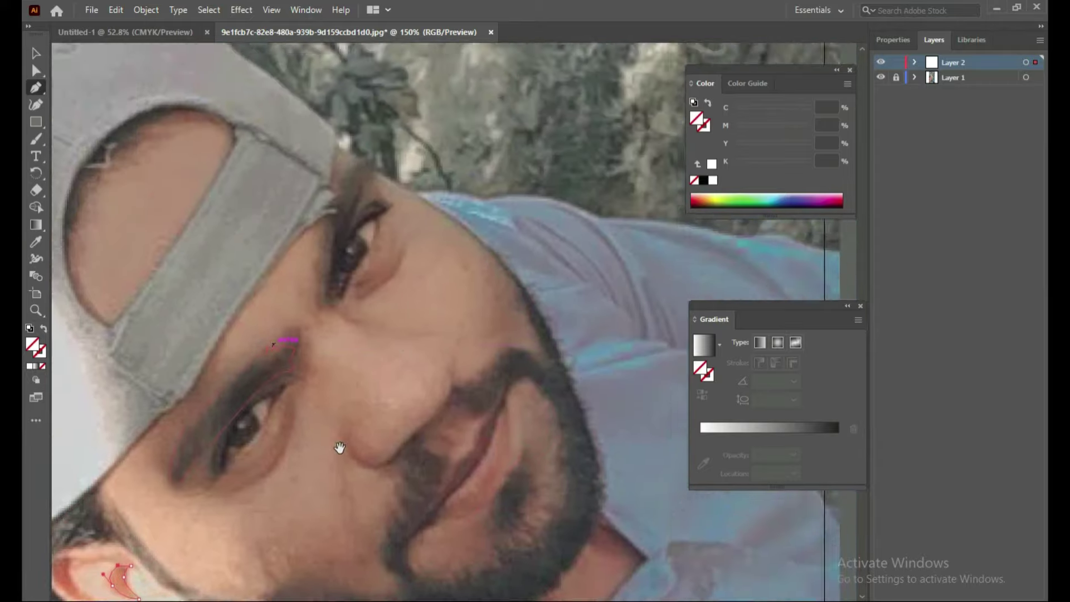
scroll(354, 565, up, 5)
scroll(354, 565, right, 4)
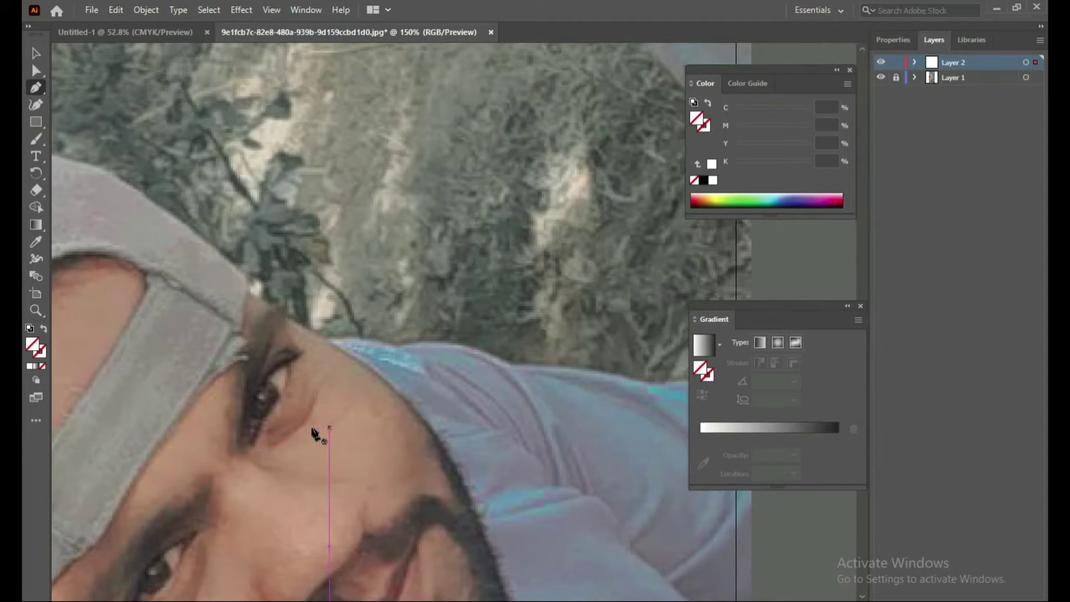
scroll(327, 460, down, 2)
scroll(466, 521, down, 2)
Zoom out, then outline the cap strap with four corner points and close it.
key(z)
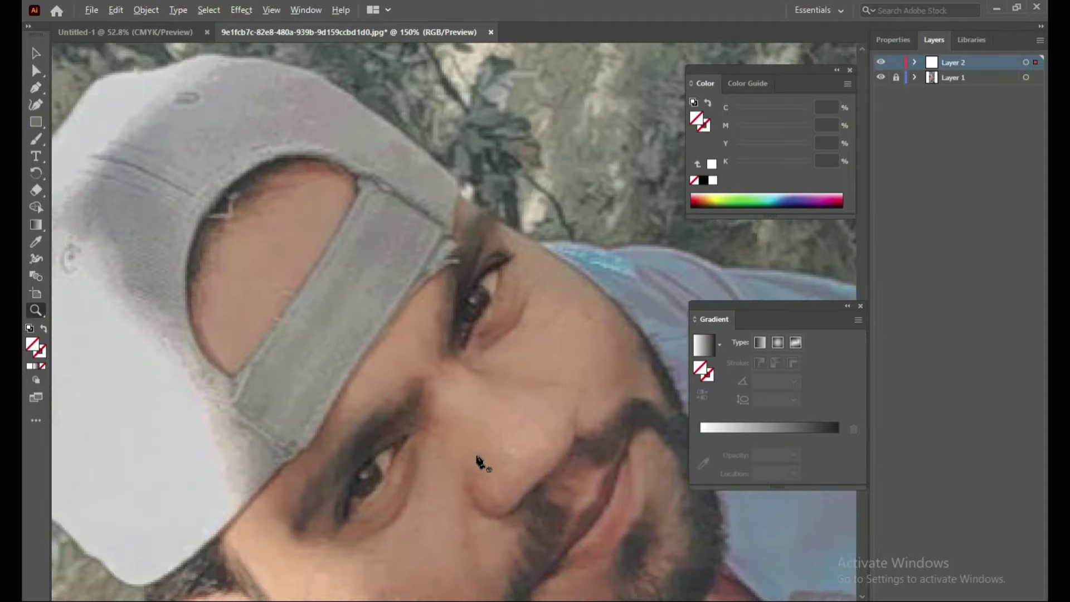
alt+click(370, 381)
scroll(369, 381, up, 4)
scroll(369, 381, right, 1)
scroll(334, 379, up, 1)
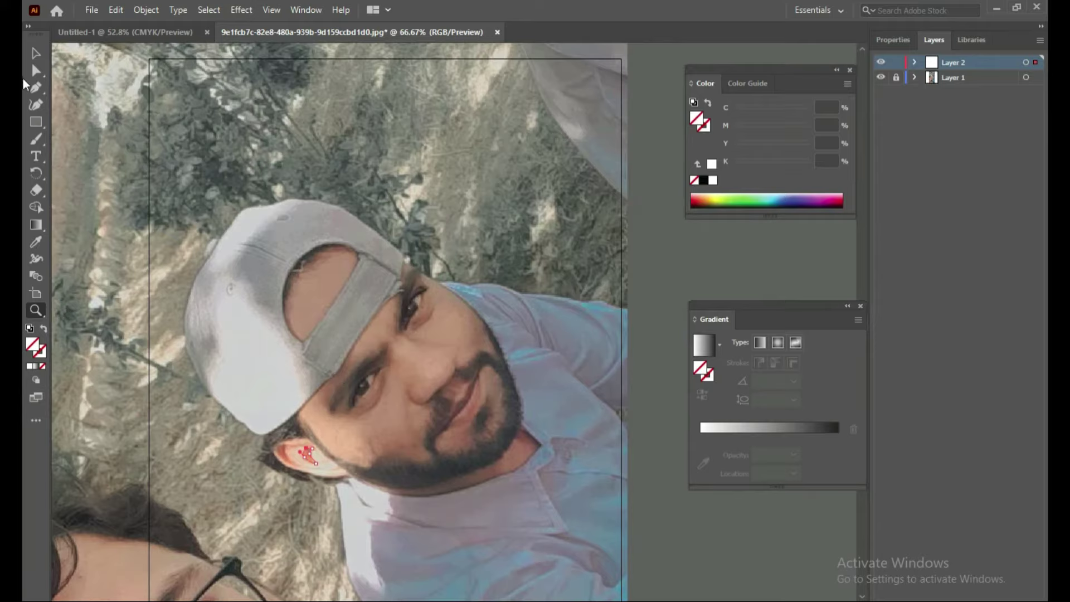
key(p)
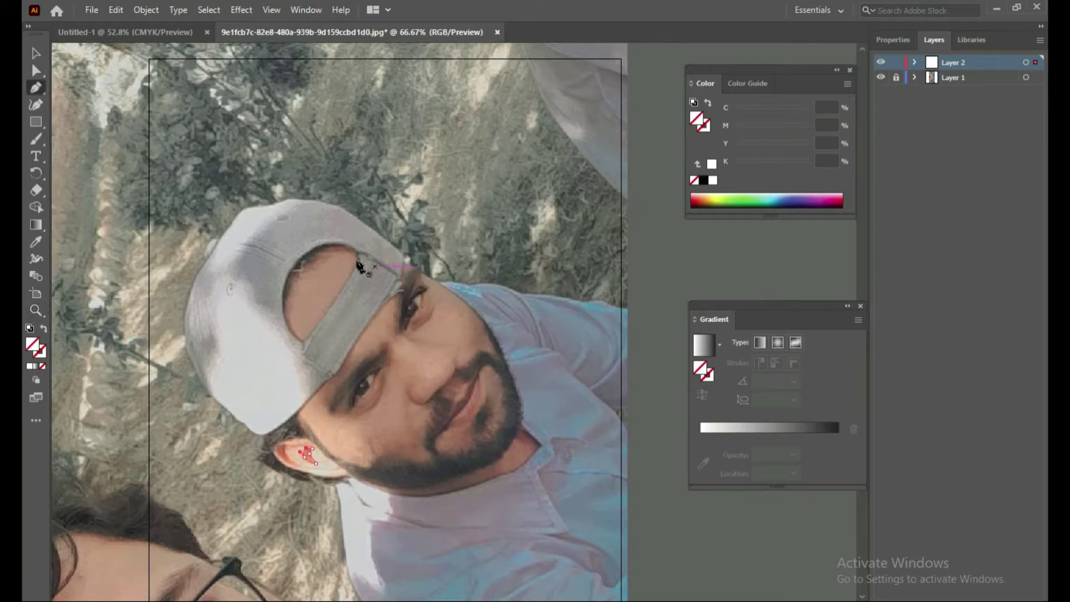
click(299, 355)
click(333, 377)
click(400, 277)
click(360, 255)
Start a new cap-edge path, curving over the cap top and down its left edge.
drag(294, 374, 345, 335)
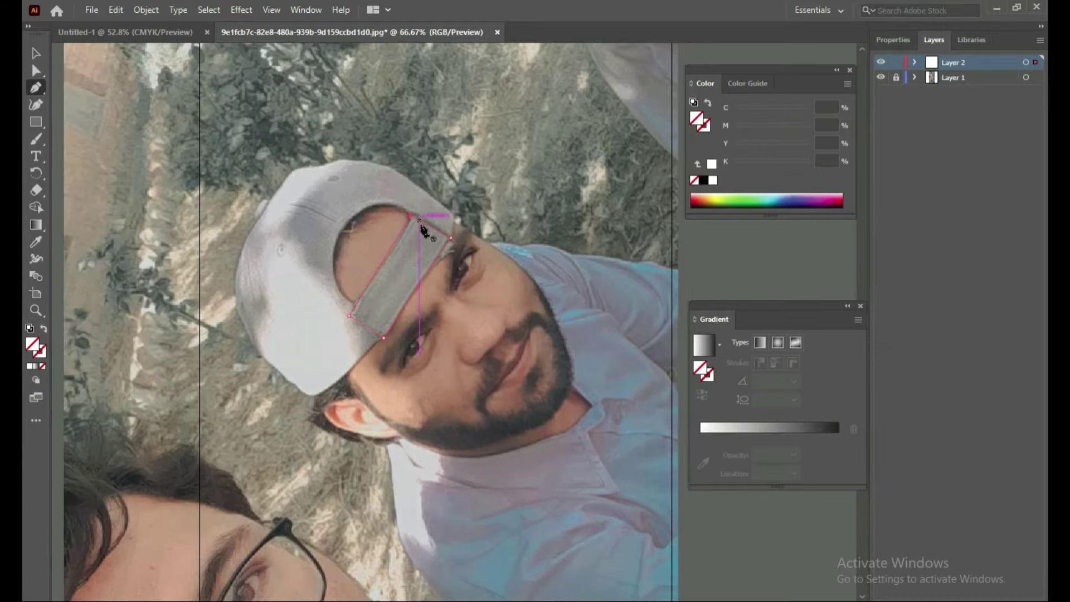
scroll(342, 341, down, 3)
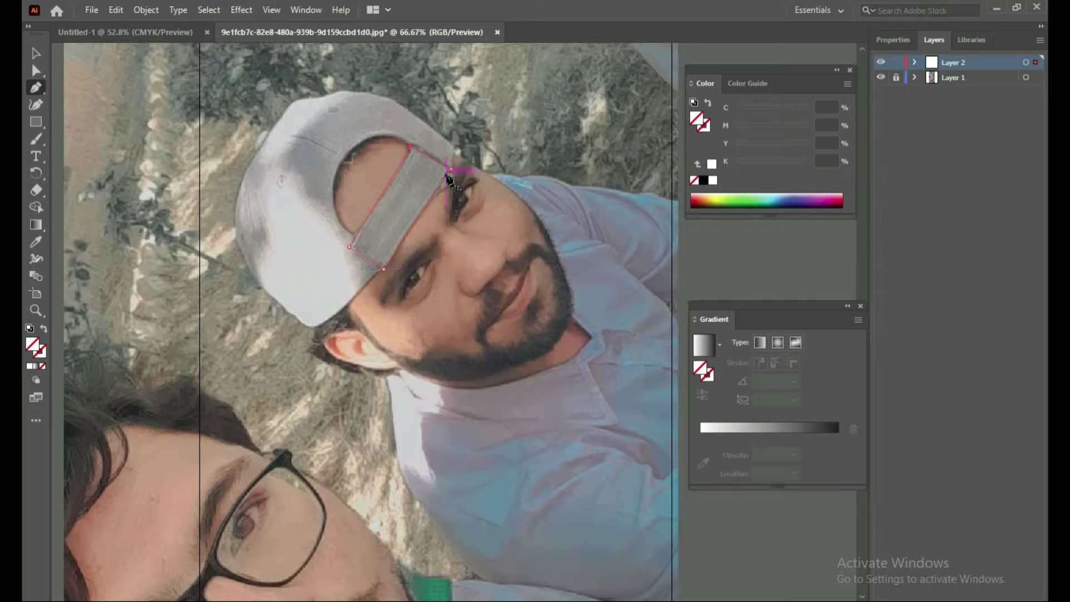
scroll(447, 179, up, 2)
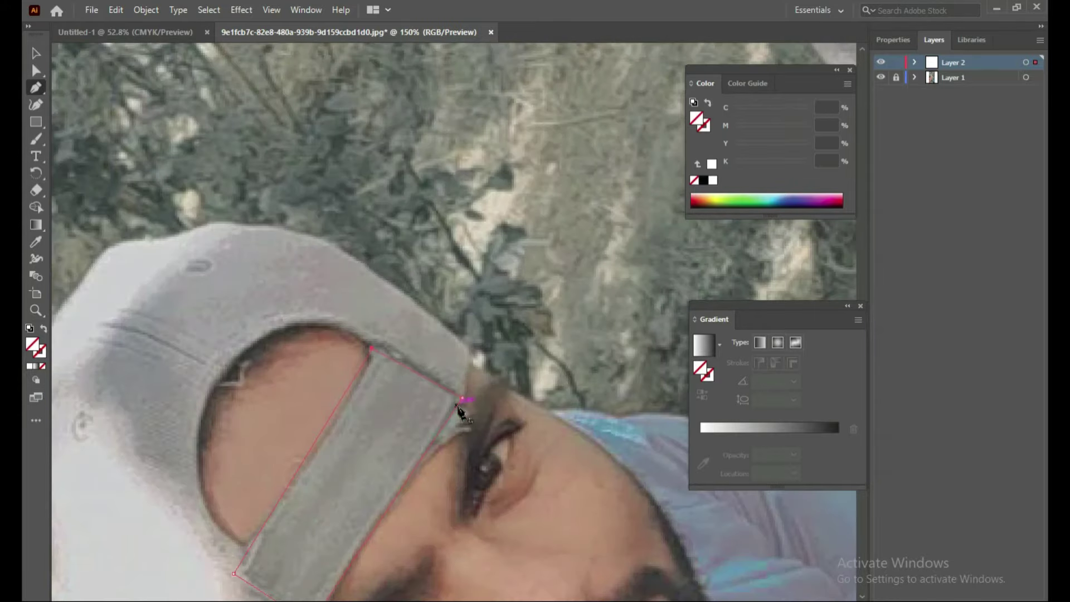
drag(462, 403, 464, 348)
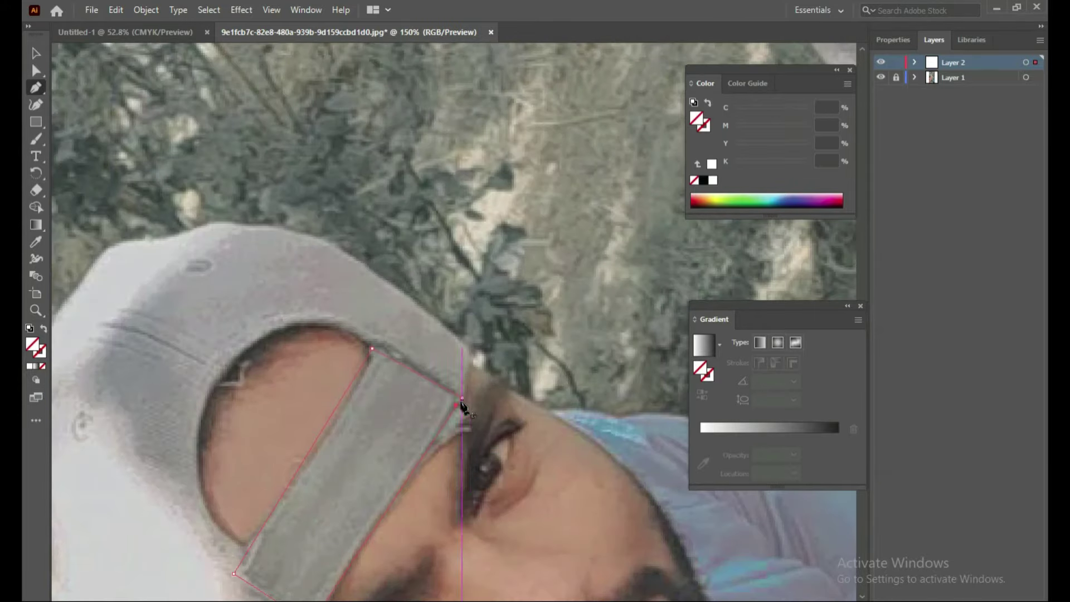
click(469, 352)
drag(343, 252, 353, 255)
drag(262, 226, 161, 242)
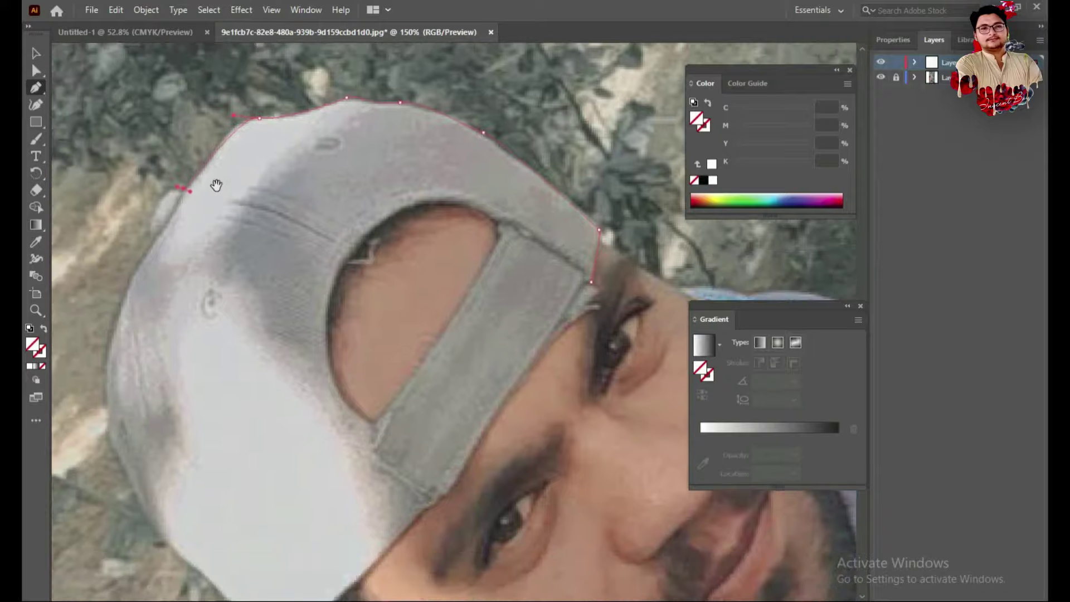
drag(204, 157, 173, 201)
drag(146, 259, 169, 291)
Curve the cap outline along its lower edge to where it meets the hair.
scroll(174, 251, down, 3)
scroll(169, 291, down, 3)
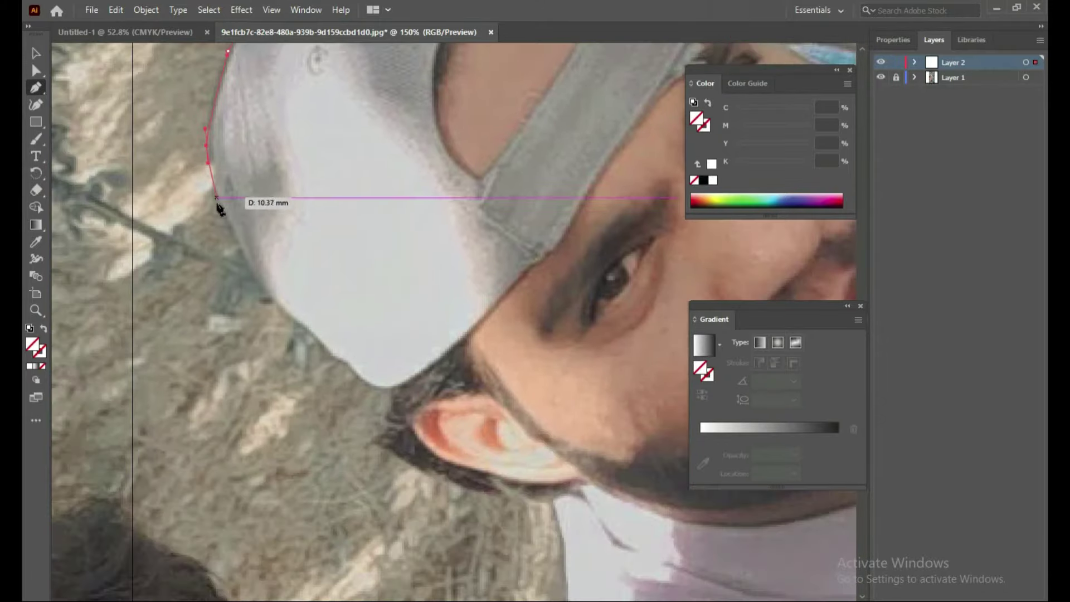
scroll(251, 258, down, 2)
drag(289, 280, 295, 285)
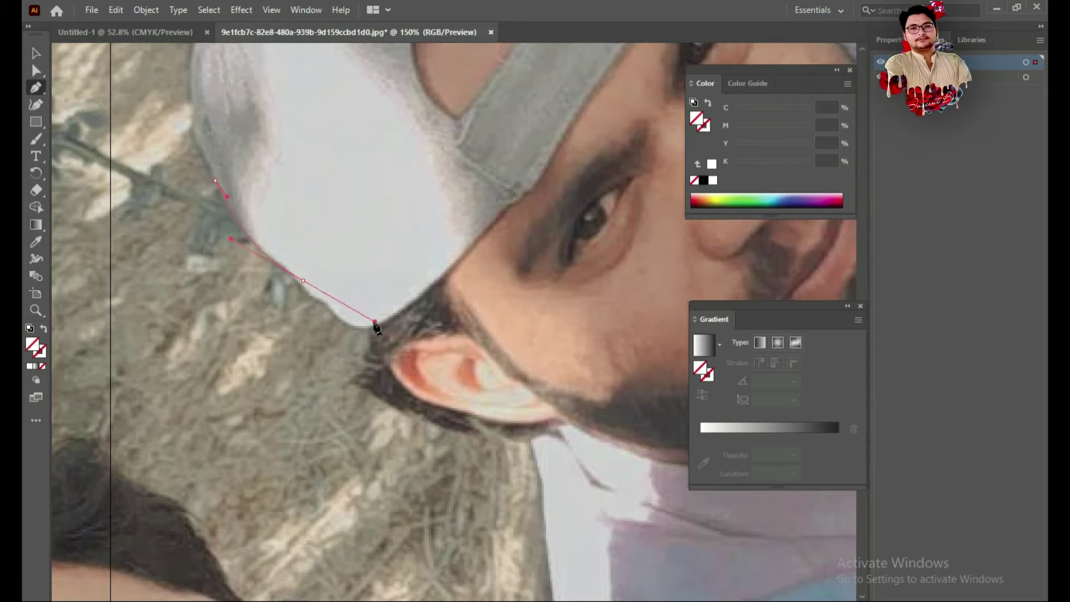
drag(342, 289, 285, 249)
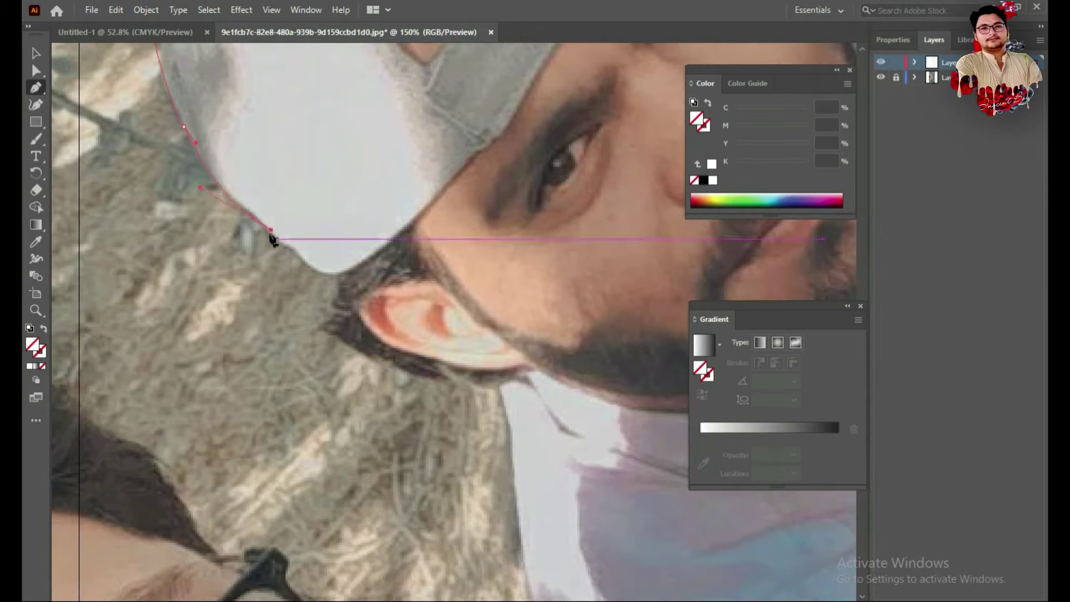
click(328, 273)
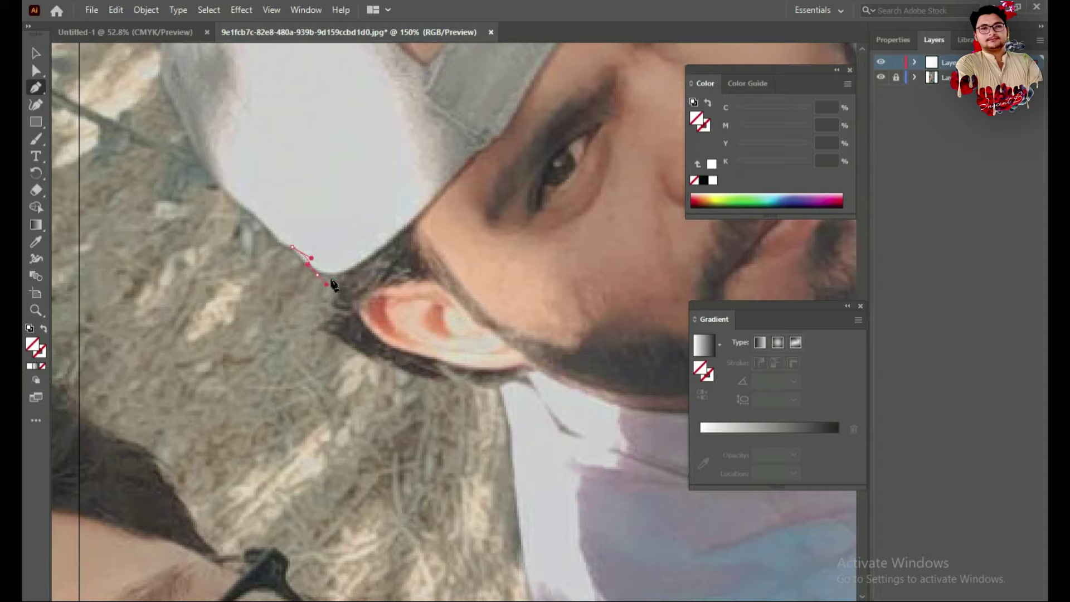
mouse_move(406, 245)
mouse_down()
mouse_move(446, 195)
mouse_move(472, 202)
mouse_move(432, 204)
mouse_move(389, 136)
mouse_up()
Trace the cap's upper opening and curve the outline across the cap top.
scroll(476, 184, up, 3)
scroll(406, 162, up, 3)
scroll(385, 89, up, 8)
mouse_move(428, 297)
mouse_down()
mouse_move(401, 334)
mouse_move(432, 301)
mouse_up()
scroll(429, 299, up, 5)
mouse_move(421, 387)
mouse_down()
mouse_move(418, 397)
mouse_move(483, 413)
mouse_up()
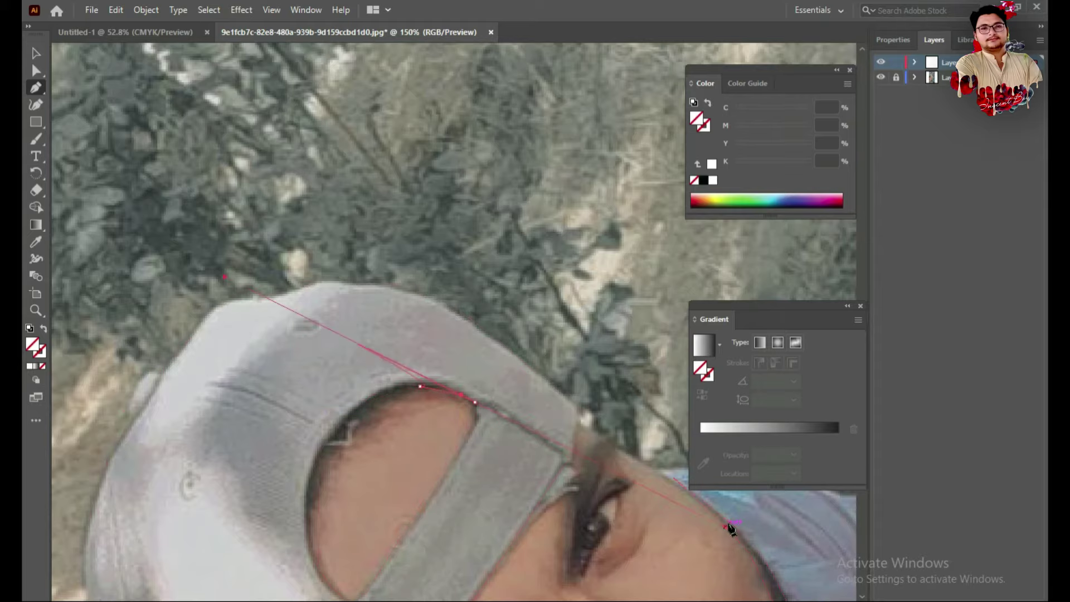
scroll(478, 411, up, 3)
mouse_move(478, 489)
mouse_down()
mouse_move(468, 411)
mouse_move(255, 234)
mouse_up()
click(416, 483)
click(508, 513)
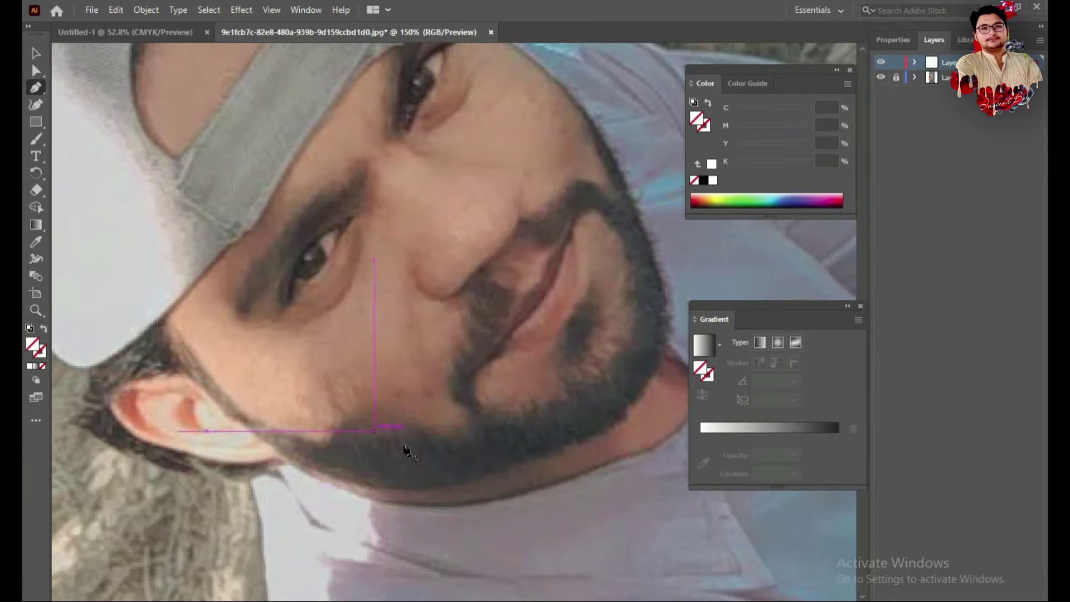
Trace up the inner edge of the cap opening with the Pen tool.
scroll(411, 328, up, 3)
scroll(410, 327, right, 3)
scroll(353, 382, up, 2)
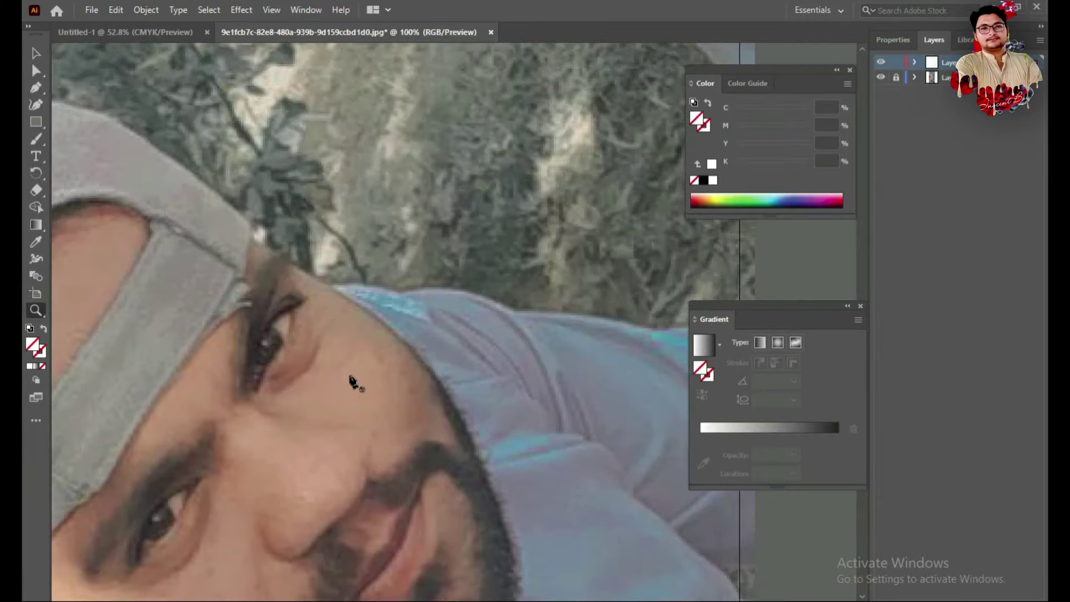
scroll(352, 382, down, 1)
scroll(395, 323, down, 1)
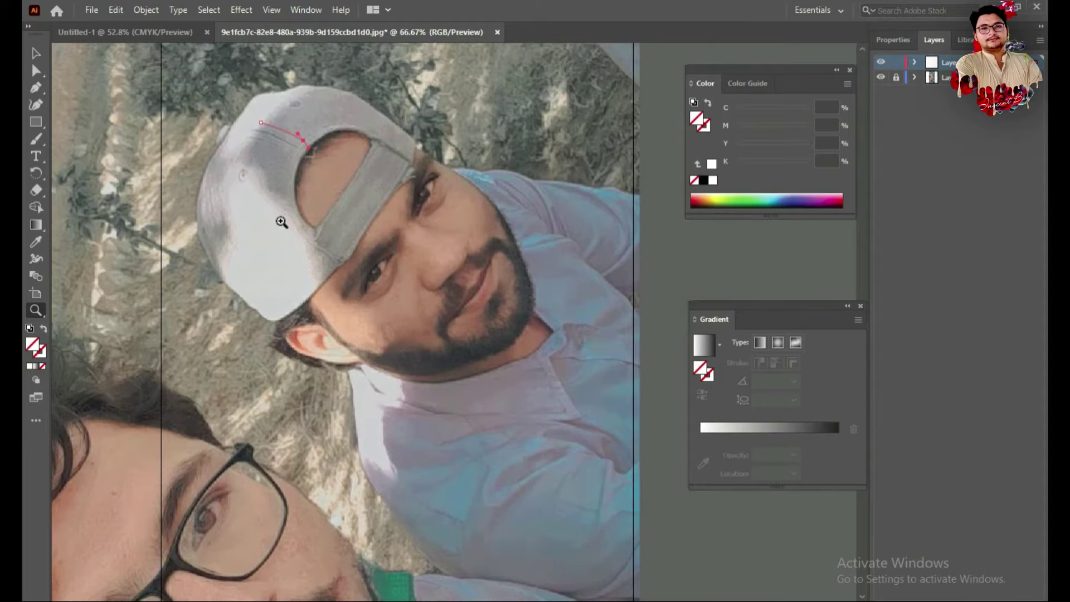
scroll(281, 223, up, 3)
key(p)
scroll(394, 286, down, 1)
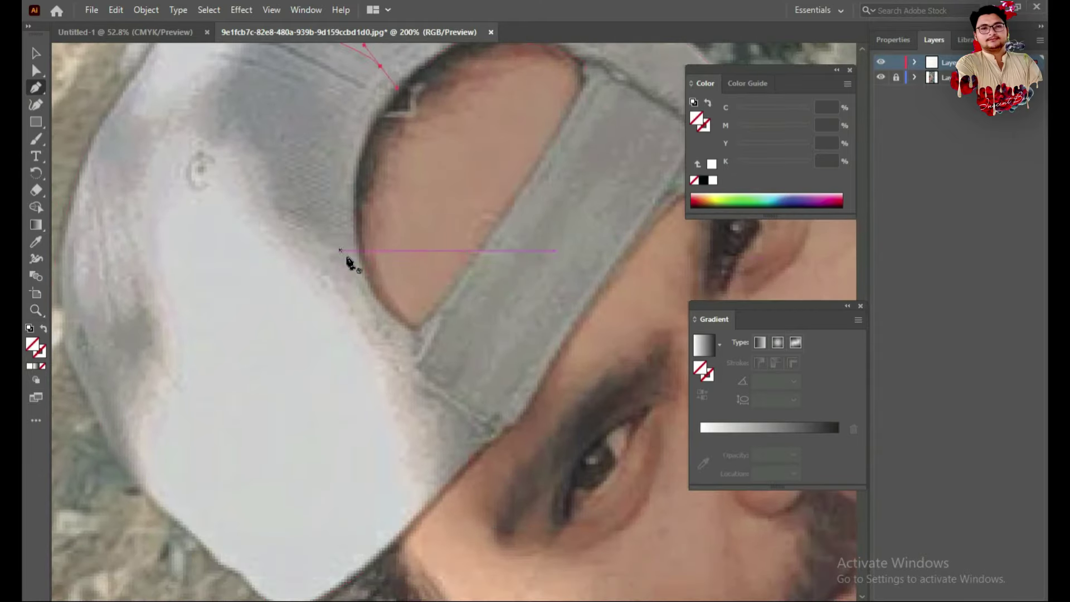
drag(361, 237, 375, 234)
scroll(363, 222, up, 1)
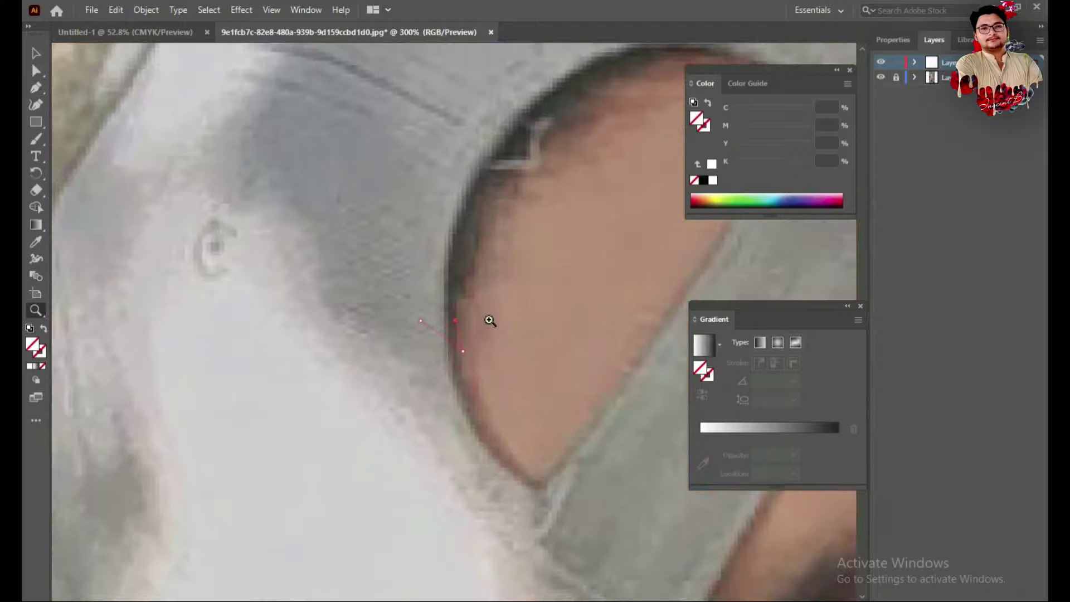
click(407, 357)
click(412, 329)
drag(416, 300, 429, 300)
Continue the opening outline to its notch and finish the curve along its top.
scroll(432, 303, up, 2)
click(413, 378)
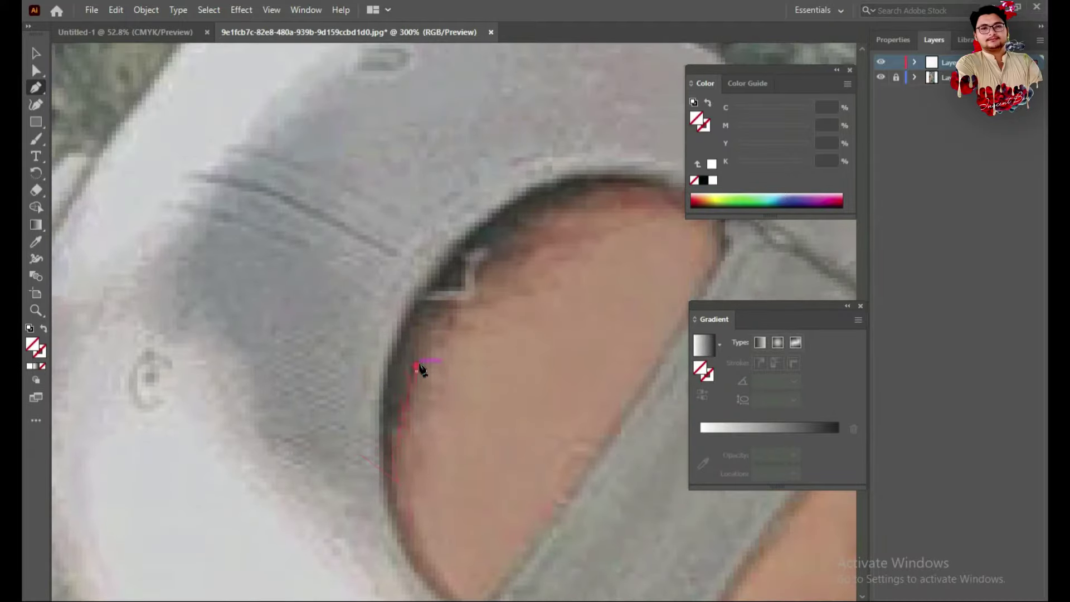
scroll(454, 299, up, 2)
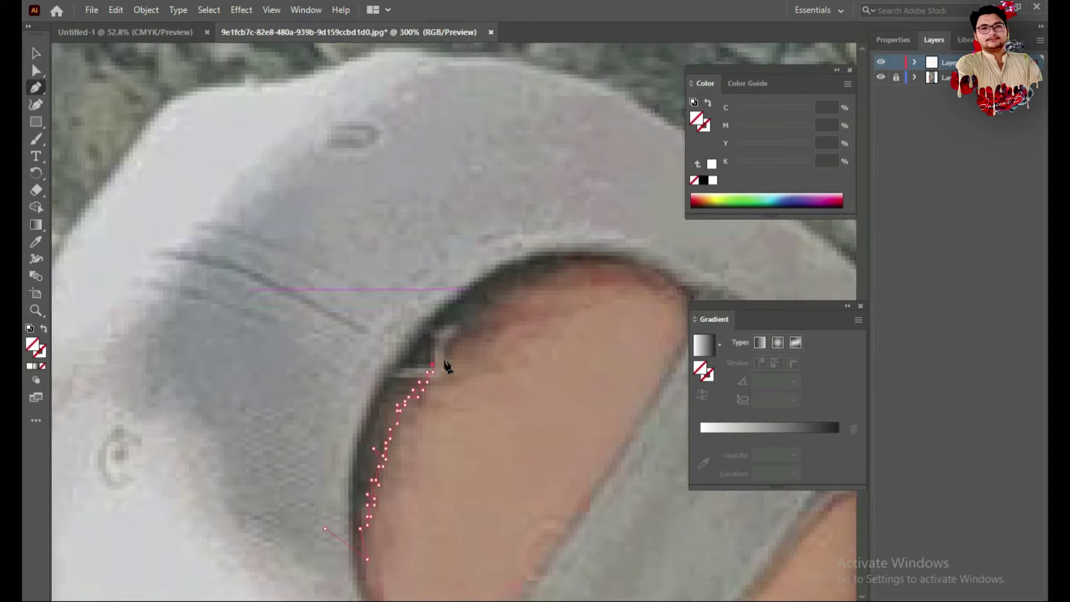
drag(460, 347, 489, 369)
scroll(461, 375, up, 2)
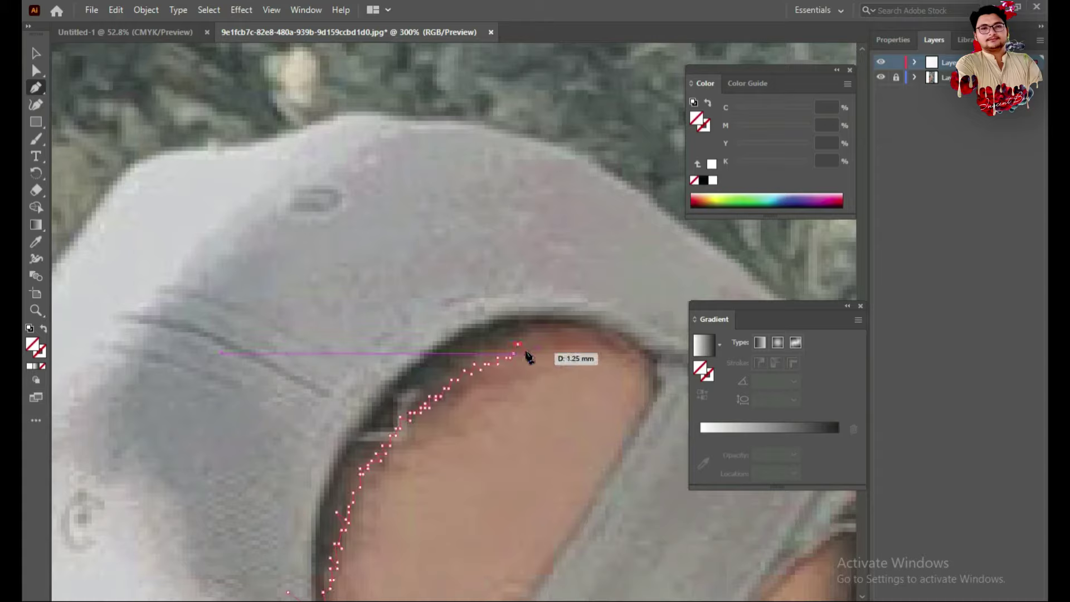
click(545, 337)
drag(446, 271, 313, 339)
scroll(299, 489, down, 3)
drag(299, 489, 301, 488)
Zoom out from the cap until both faces are visible.
ctrl+alt+click(330, 310)
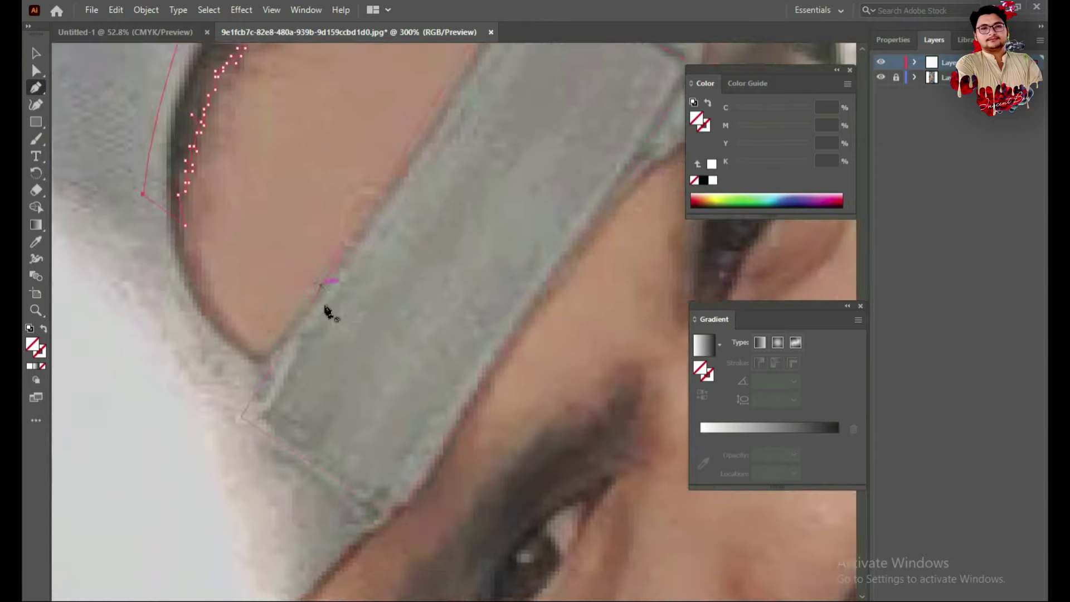
ctrl+alt+click(291, 415)
alt+click(495, 318)
scroll(358, 391, down, 2)
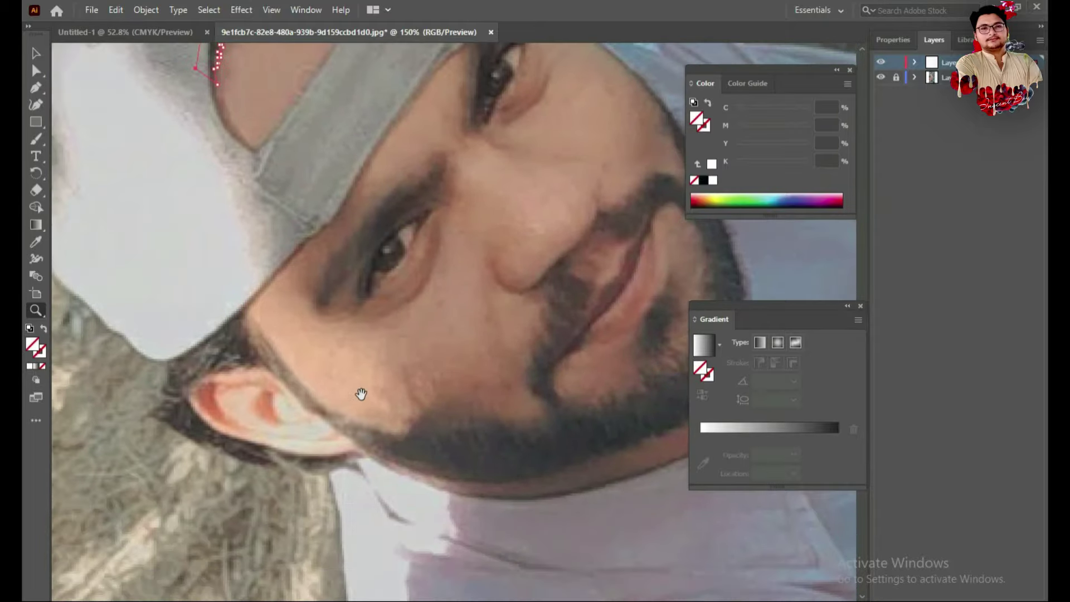
scroll(358, 392, down, 5)
alt+click(395, 300)
Fill the inner cap shape black (000000) and send it to the back.
key(v)
click(323, 149)
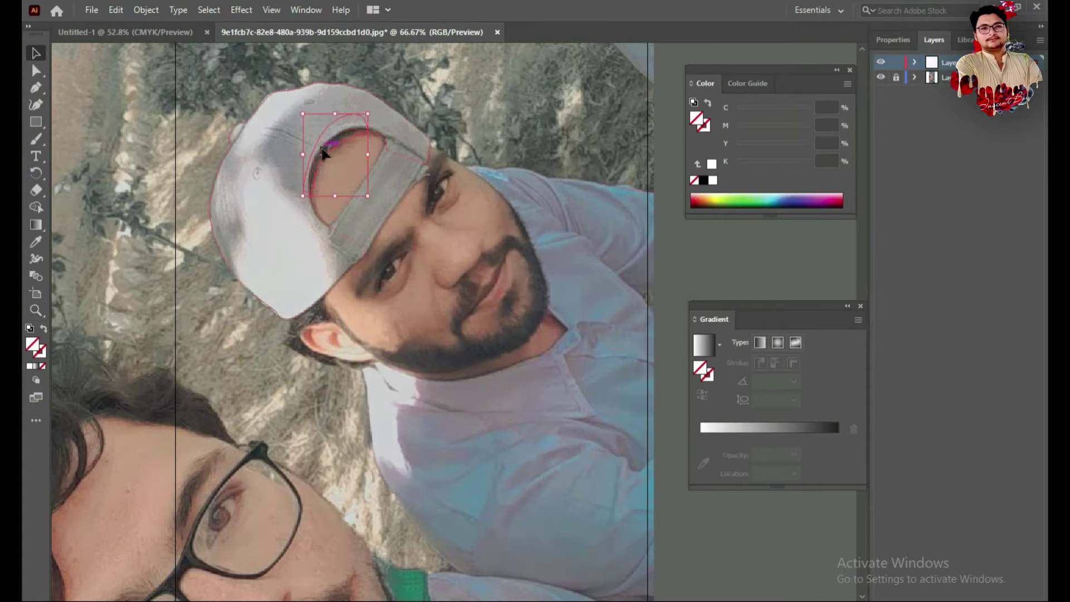
double_click(34, 344)
text(ffffff)
click(685, 224)
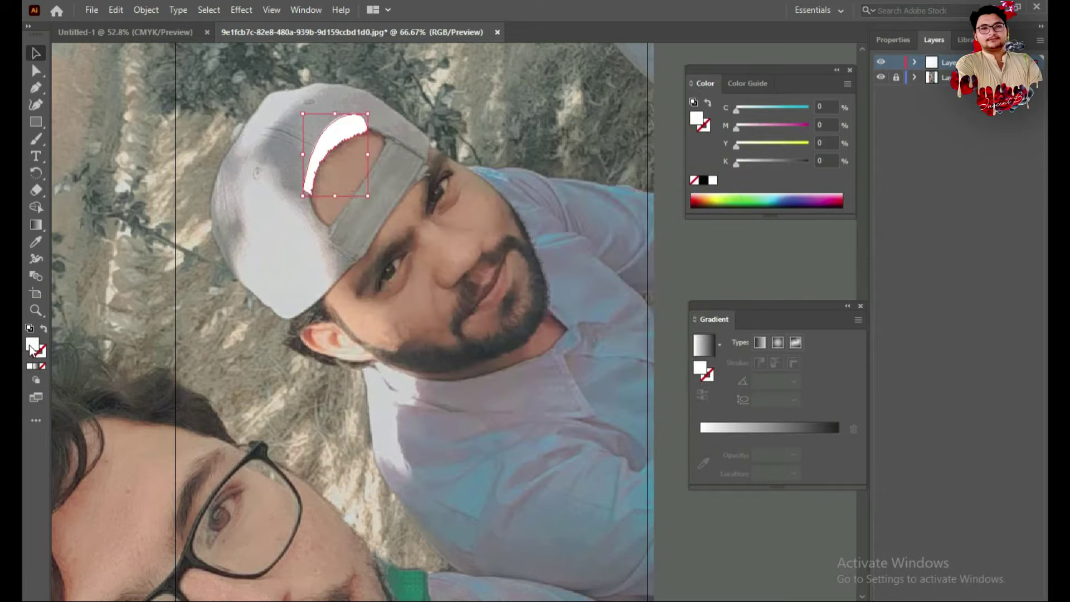
double_click(33, 345)
text(000000)
click(690, 222)
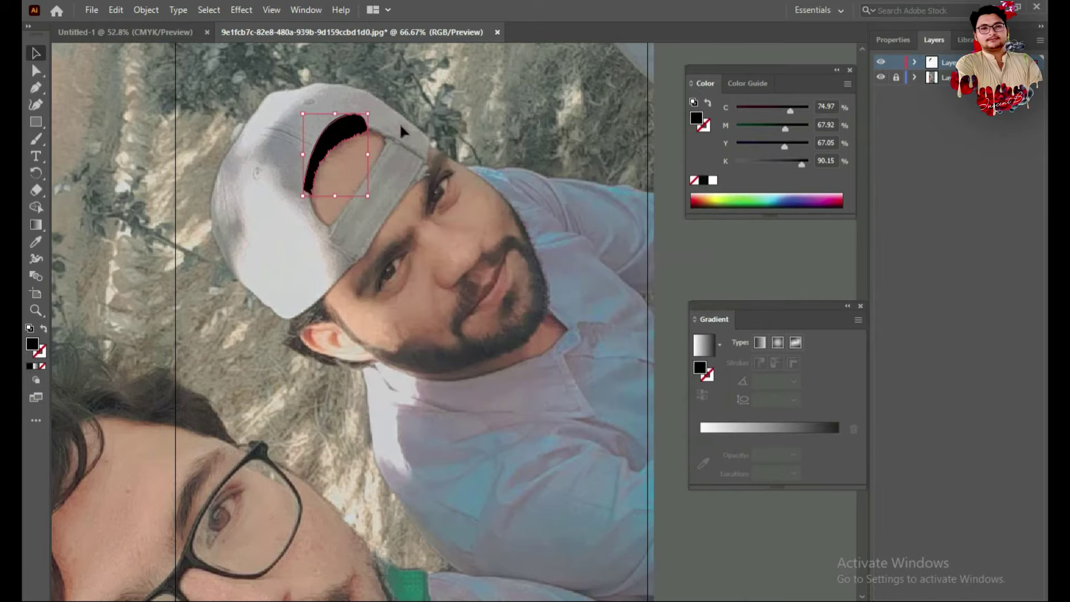
right_click(334, 142)
mouse_move(373, 400)
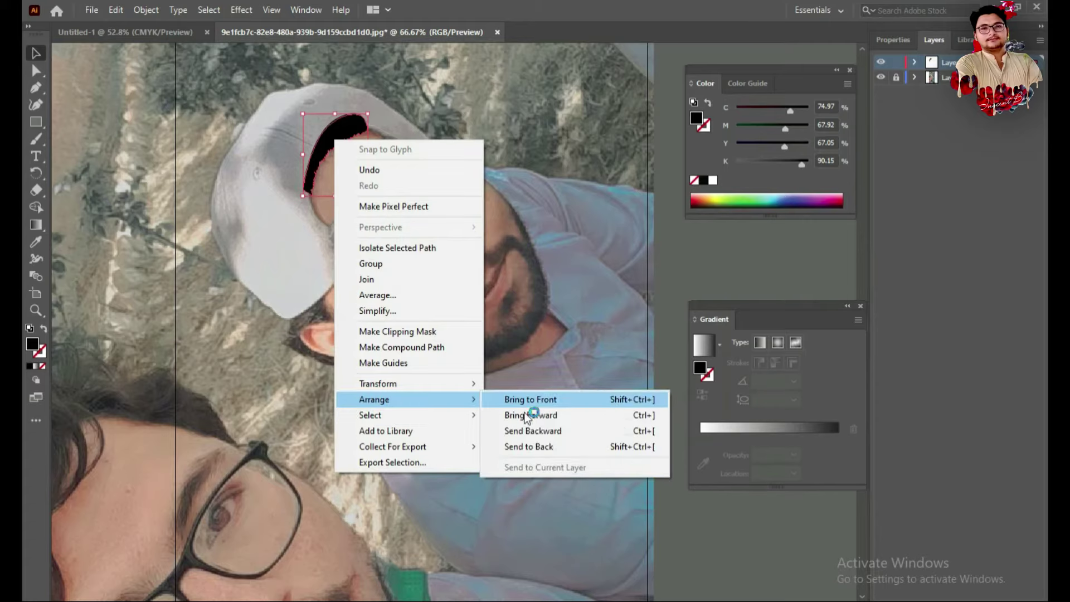
click(534, 447)
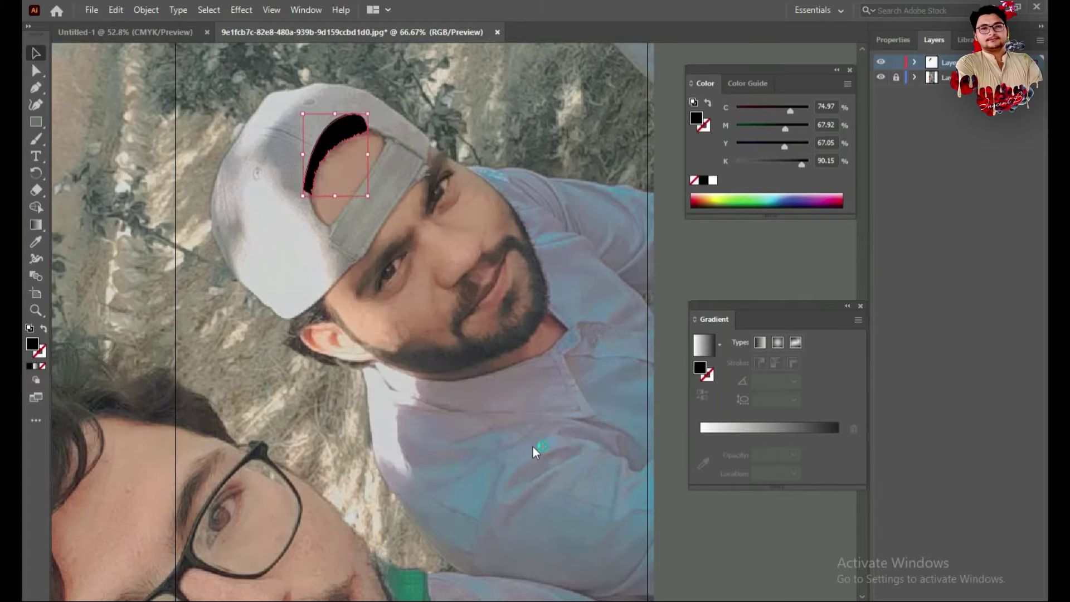
Fill the large cap shape with a grey sampled from the photo by Eyedropper.
click(328, 298)
click(31, 244)
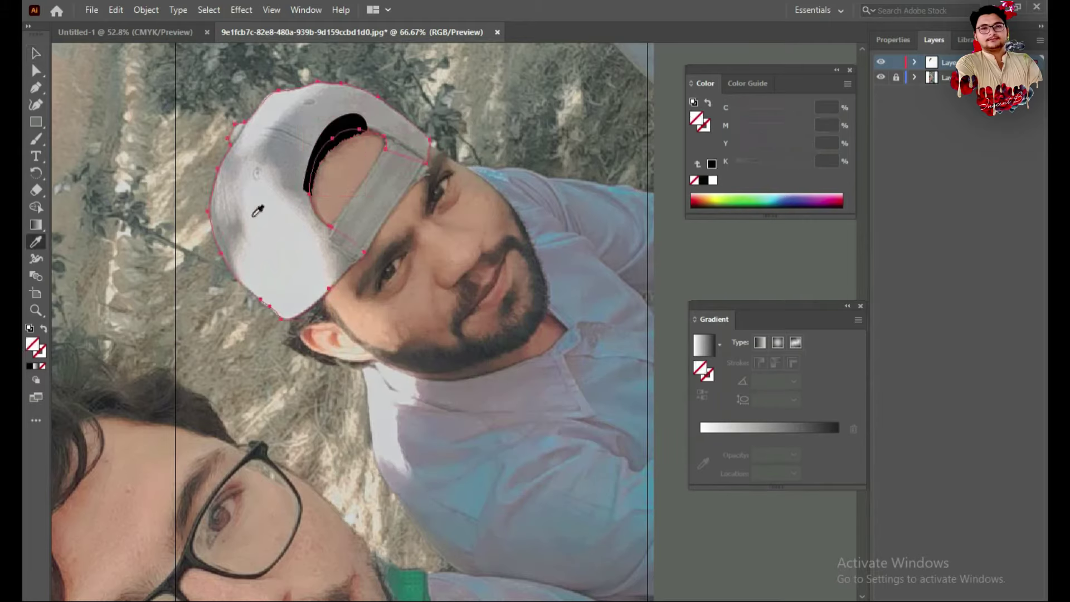
click(288, 152)
click(375, 210)
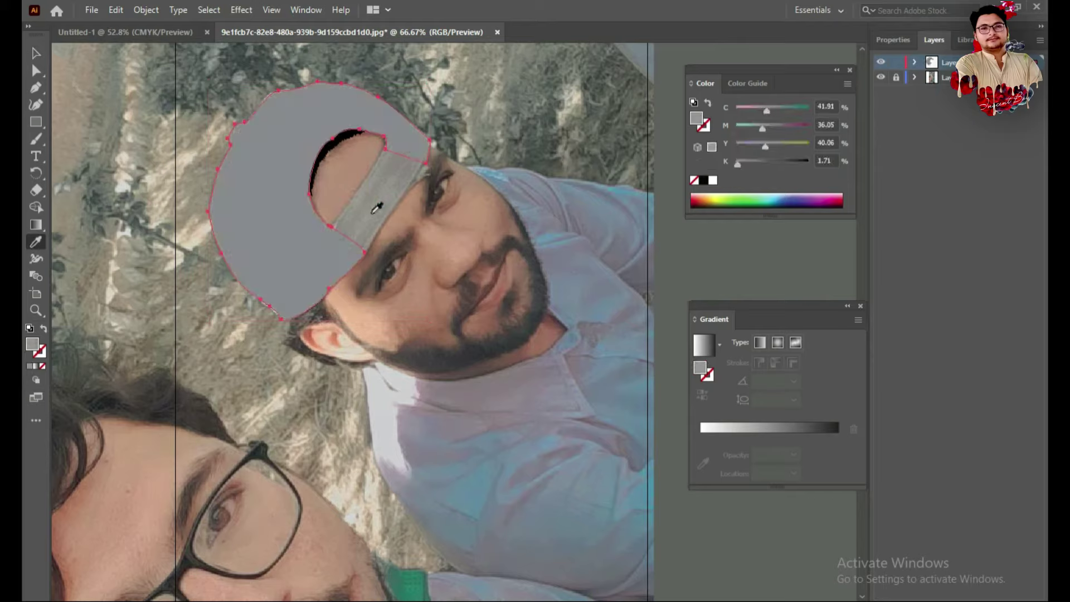
click(43, 366)
click(280, 217)
click(224, 254)
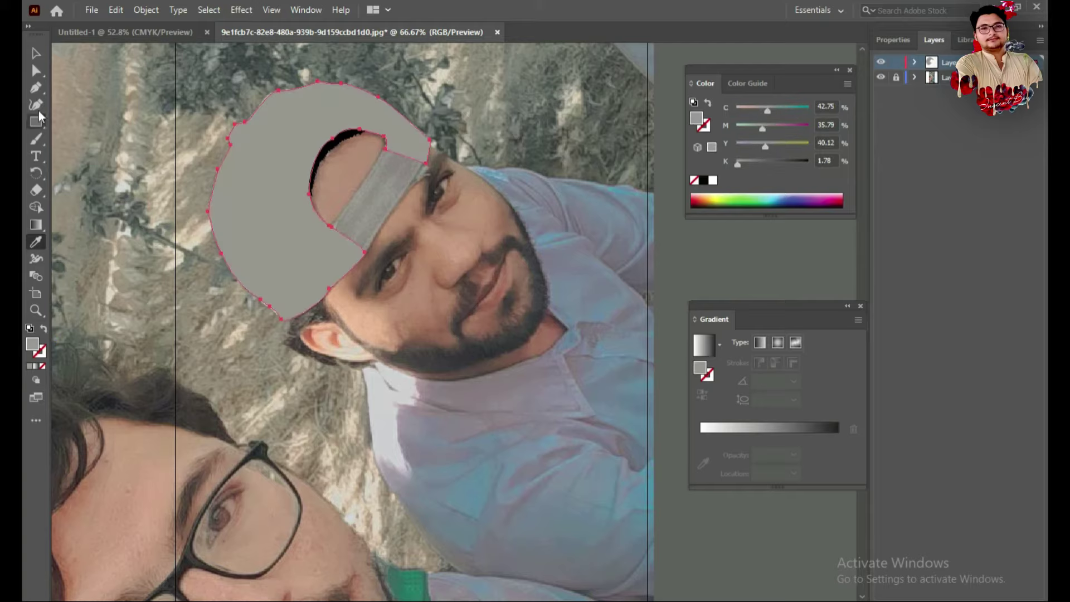
click(35, 53)
click(358, 187)
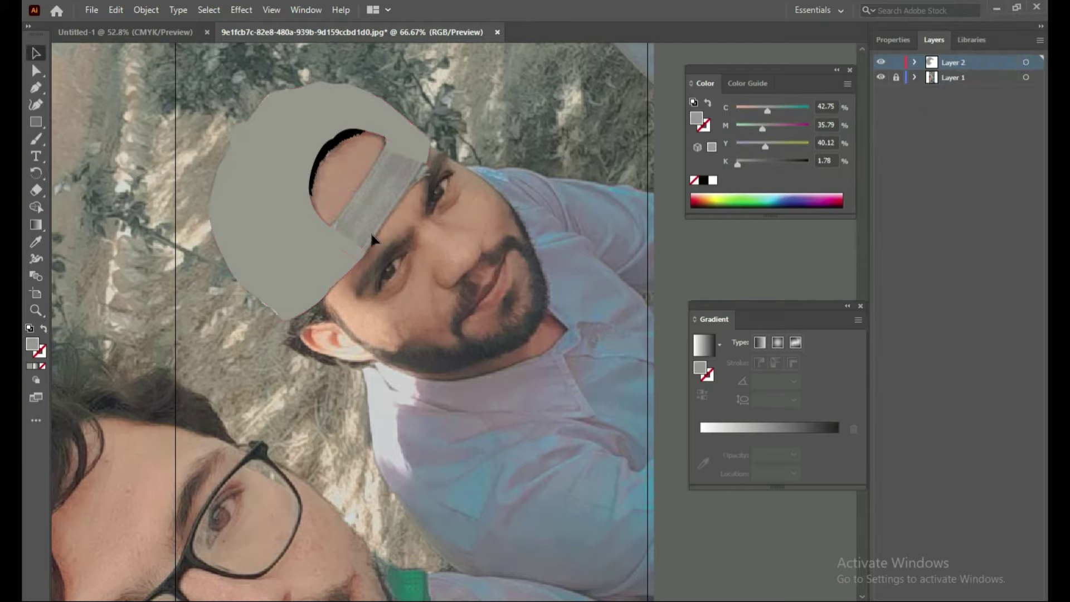
Fill the brim band with sampled grey and bring it in front of the cap.
click(376, 224)
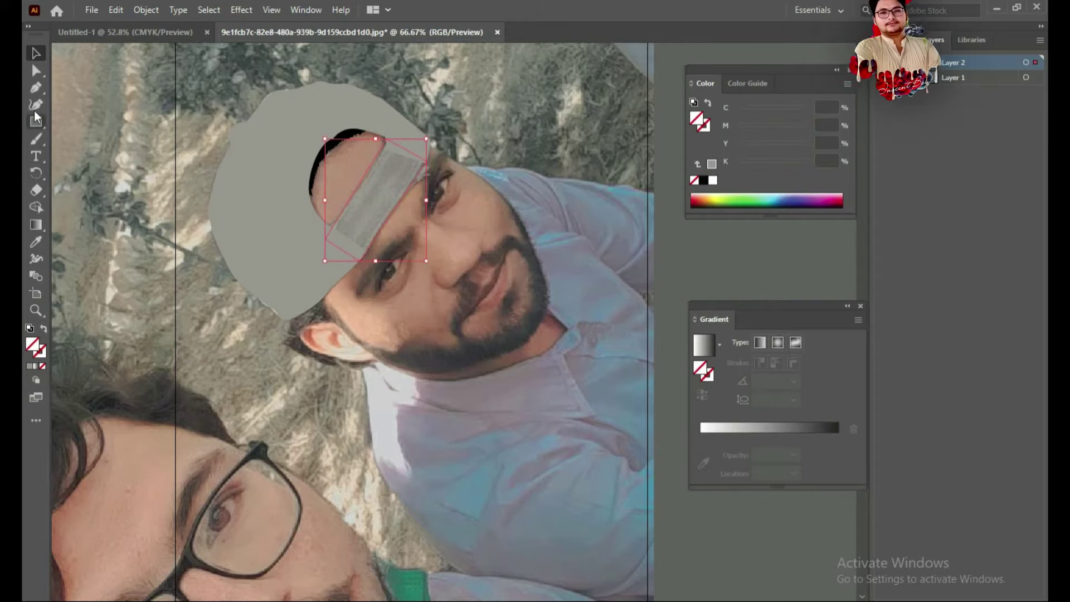
click(36, 242)
click(407, 167)
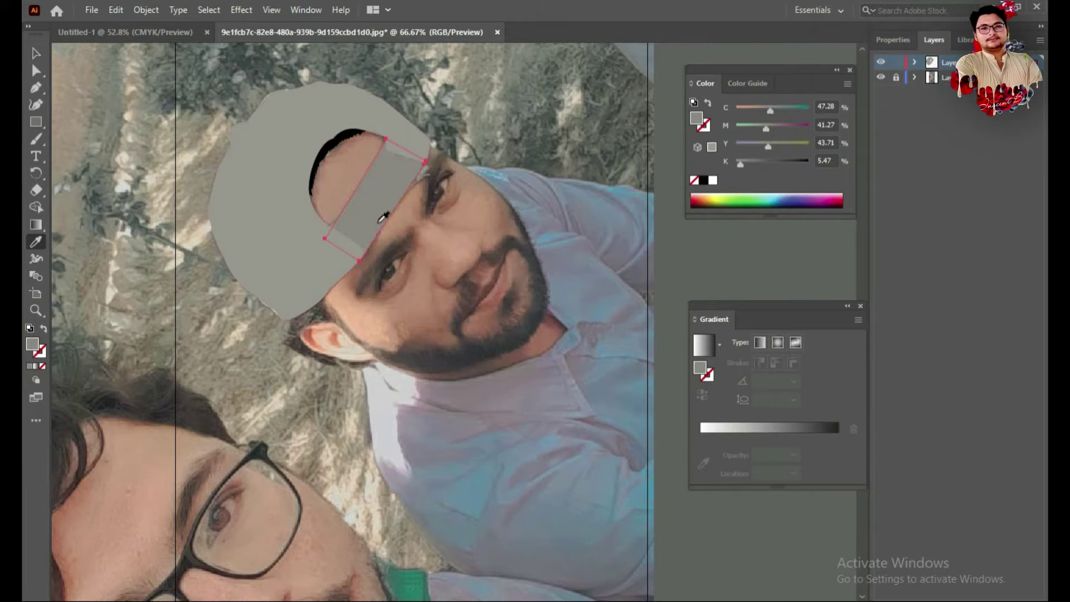
click(32, 54)
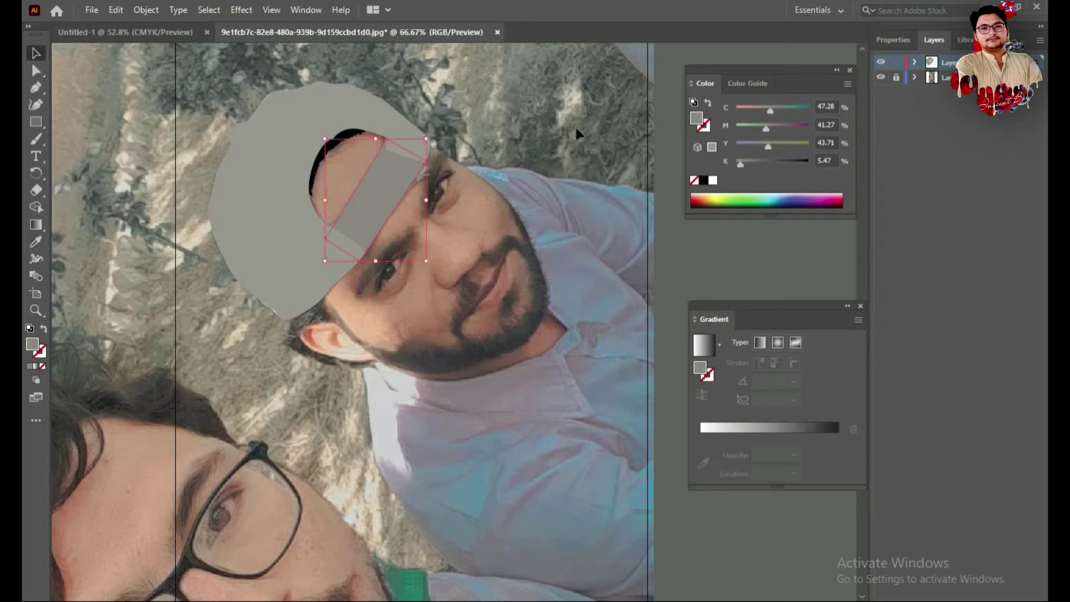
right_click(374, 201)
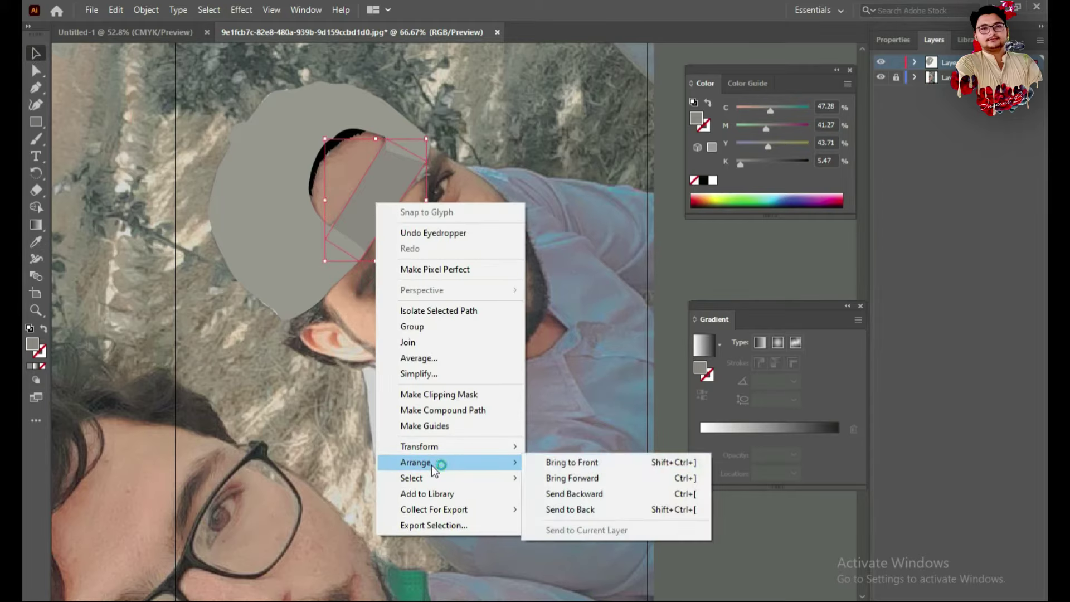
click(572, 463)
Fill the beard outline shape solid black using the Color Picker.
scroll(337, 270, down, 1)
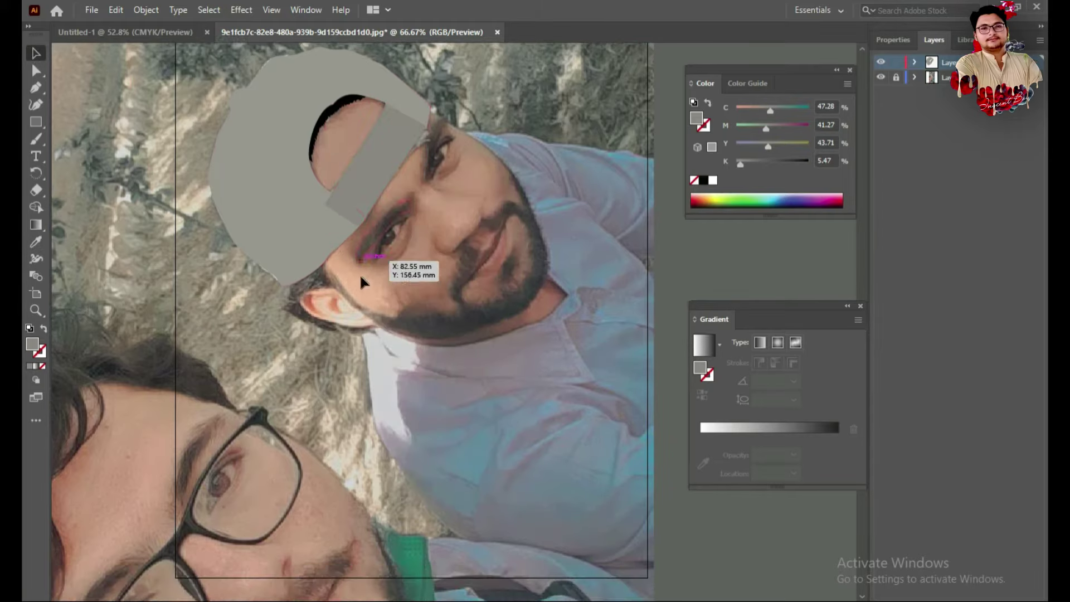
scroll(359, 273, down, 1)
scroll(362, 159, down, 1)
scroll(378, 212, up, 1)
click(388, 237)
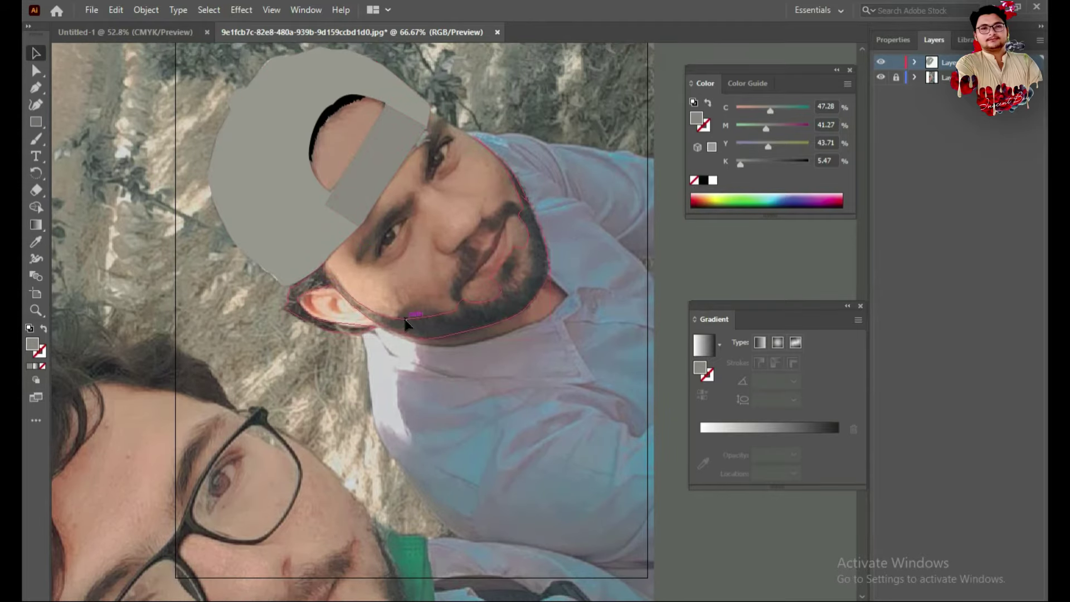
click(405, 323)
double_click(33, 345)
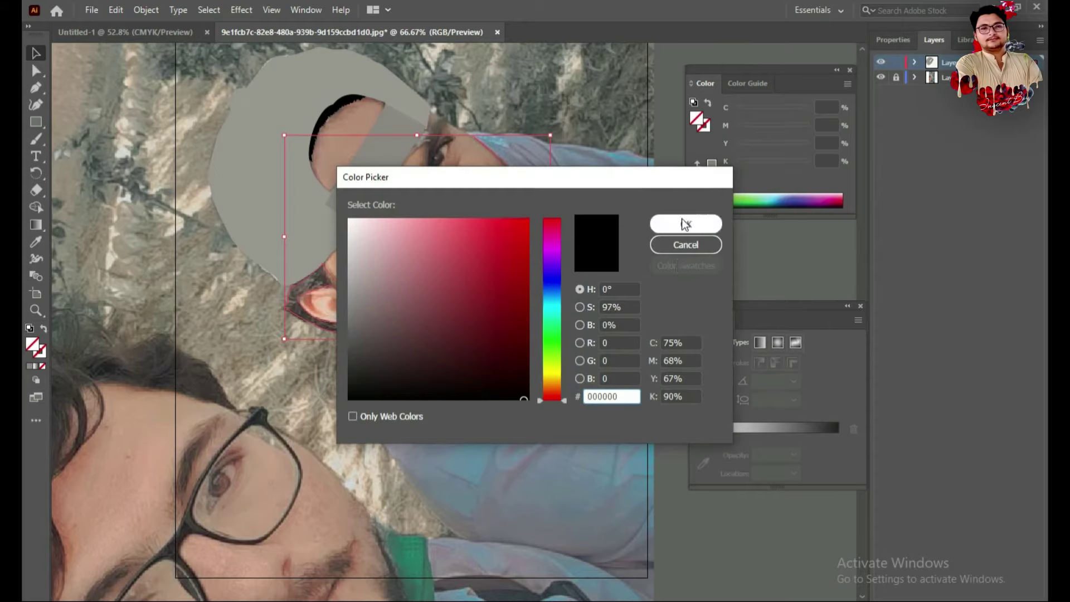
click(685, 223)
double_click(423, 331)
double_click(32, 344)
click(527, 397)
click(668, 230)
Fill the moustache and mouth-surround shapes black.
double_click(428, 422)
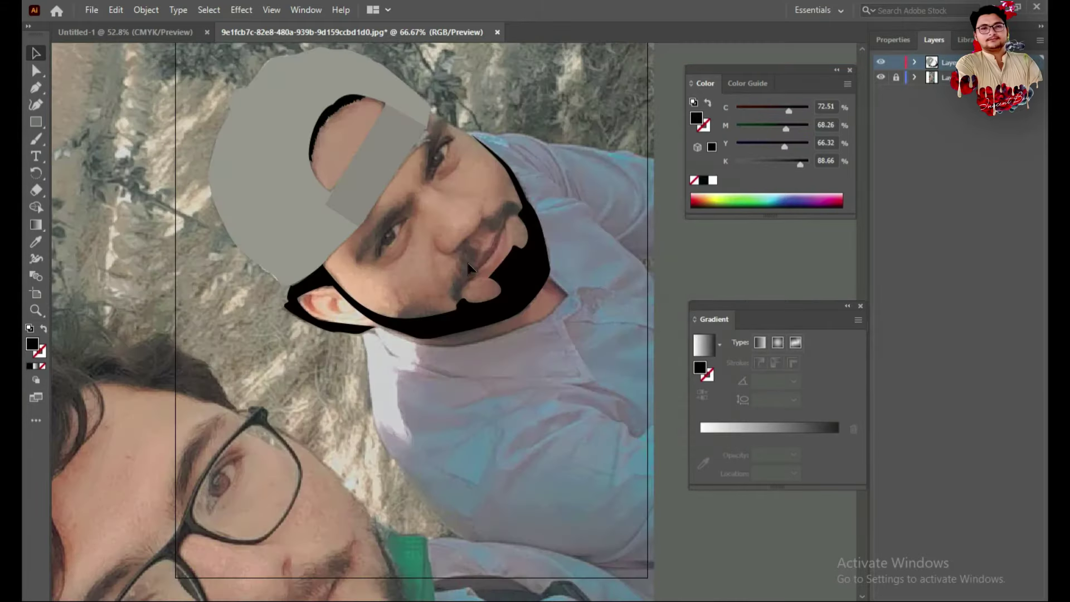
click(471, 273)
click(30, 366)
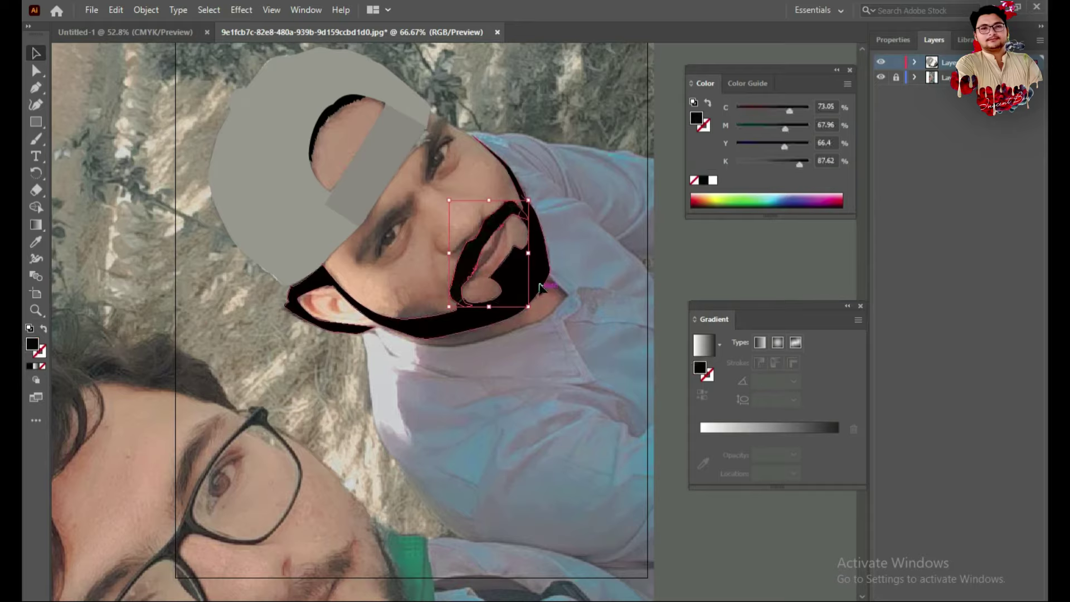
Fill both lip shapes pink, eyedropping the first lip's colour onto the second.
click(489, 255)
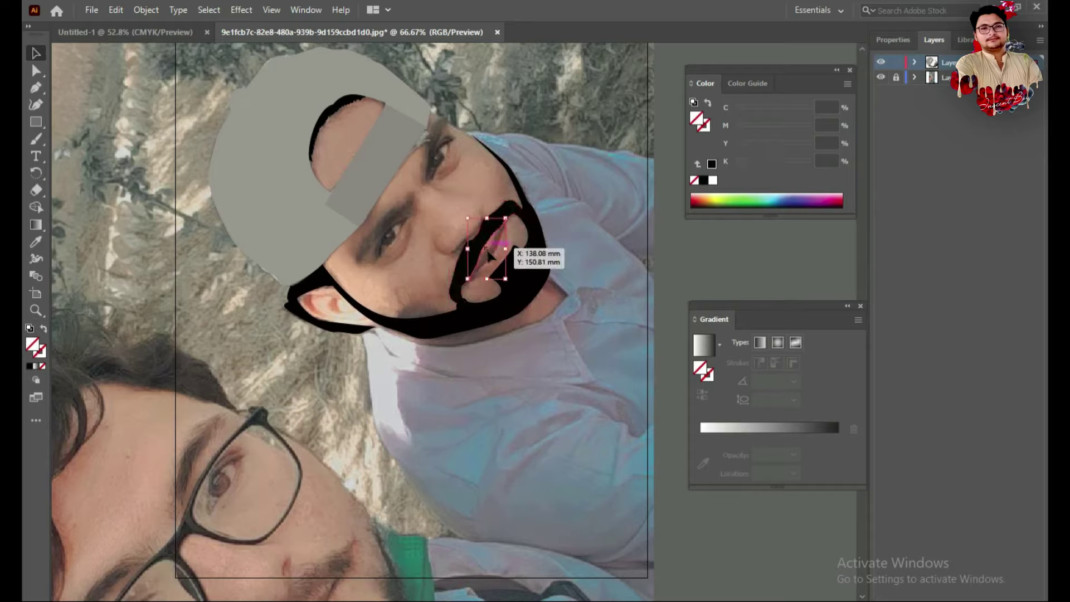
double_click(37, 348)
drag(430, 246, 443, 246)
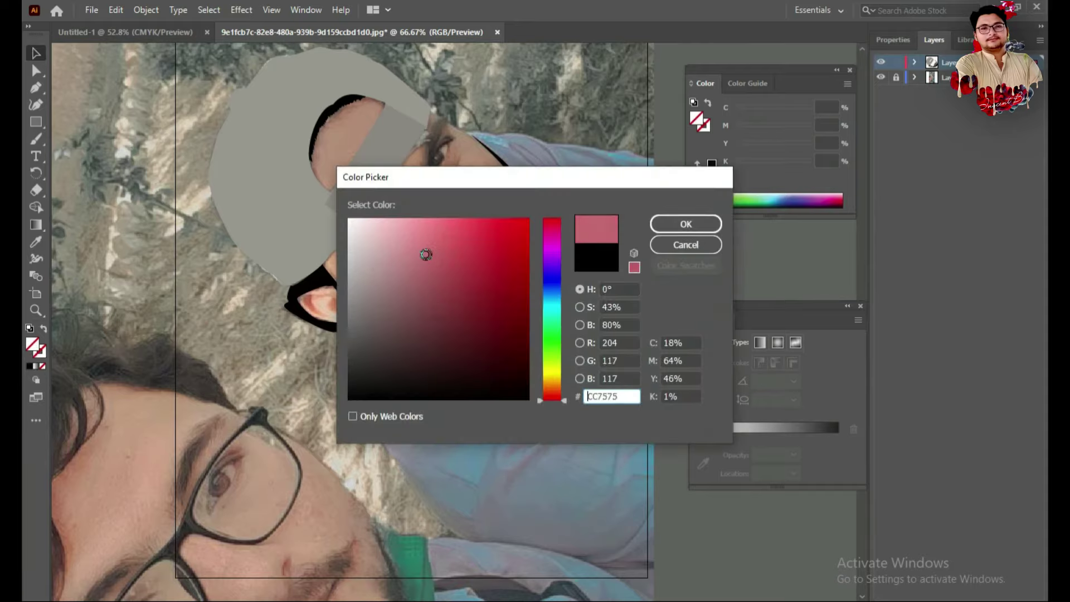
click(685, 224)
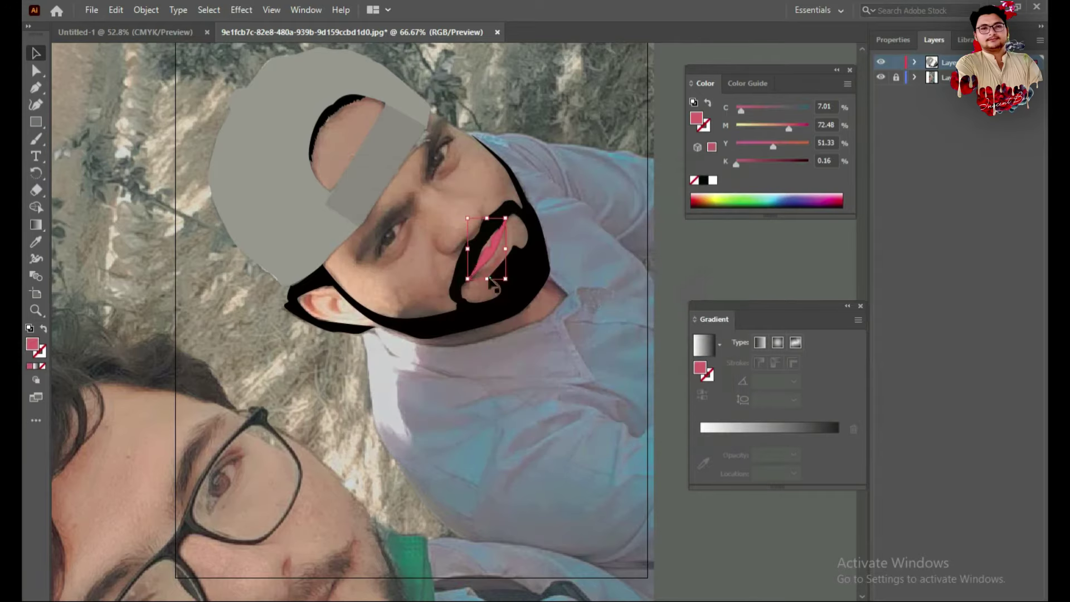
click(508, 261)
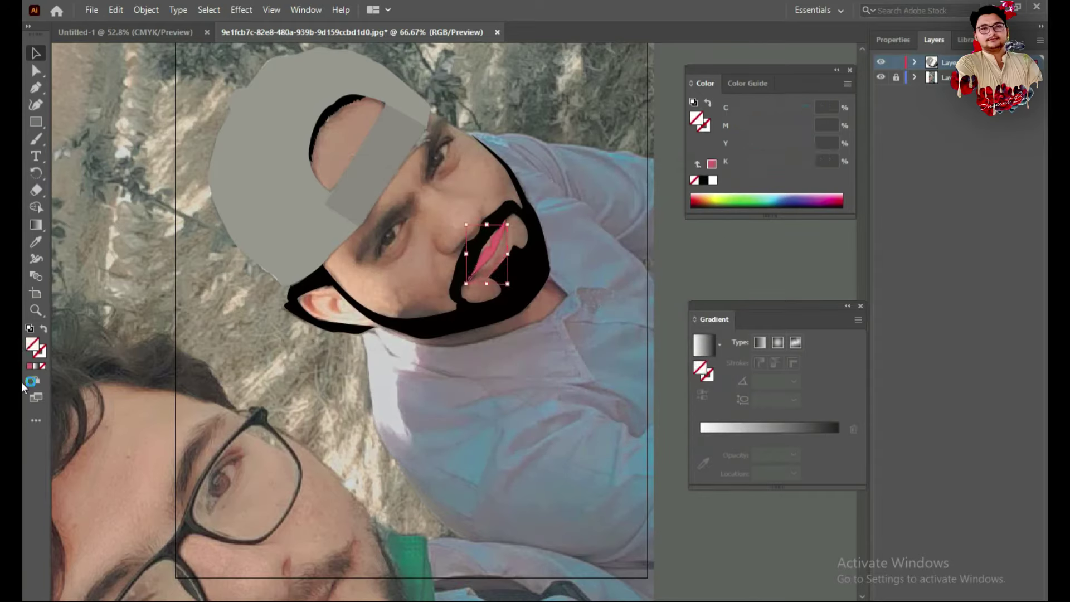
click(36, 241)
click(494, 244)
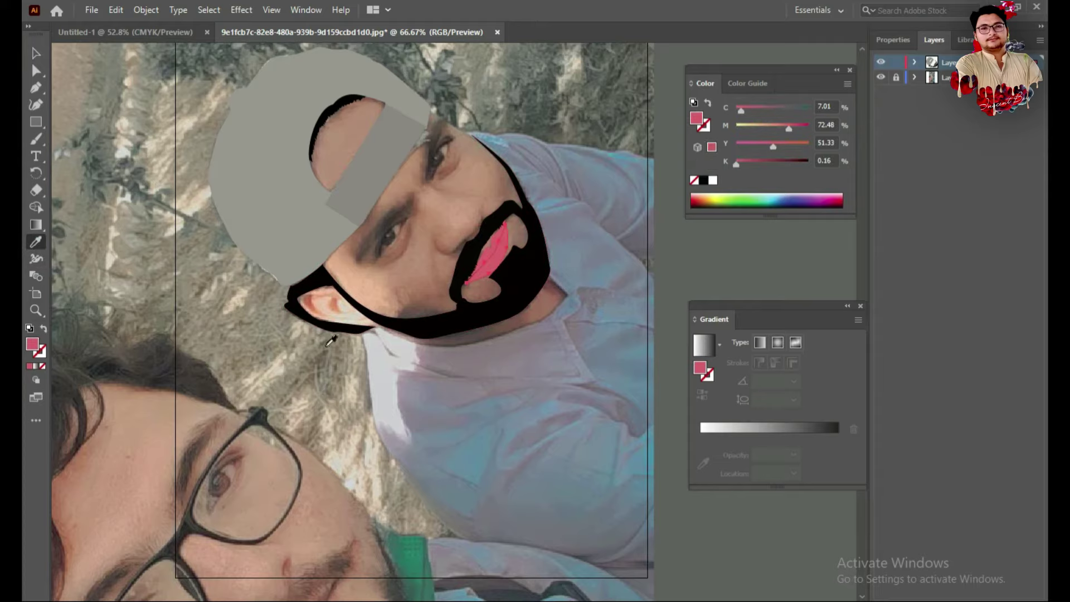
Rearrange the black mouth shape so the pink lips show, and stroke the nose black.
click(33, 52)
drag(482, 305, 431, 383)
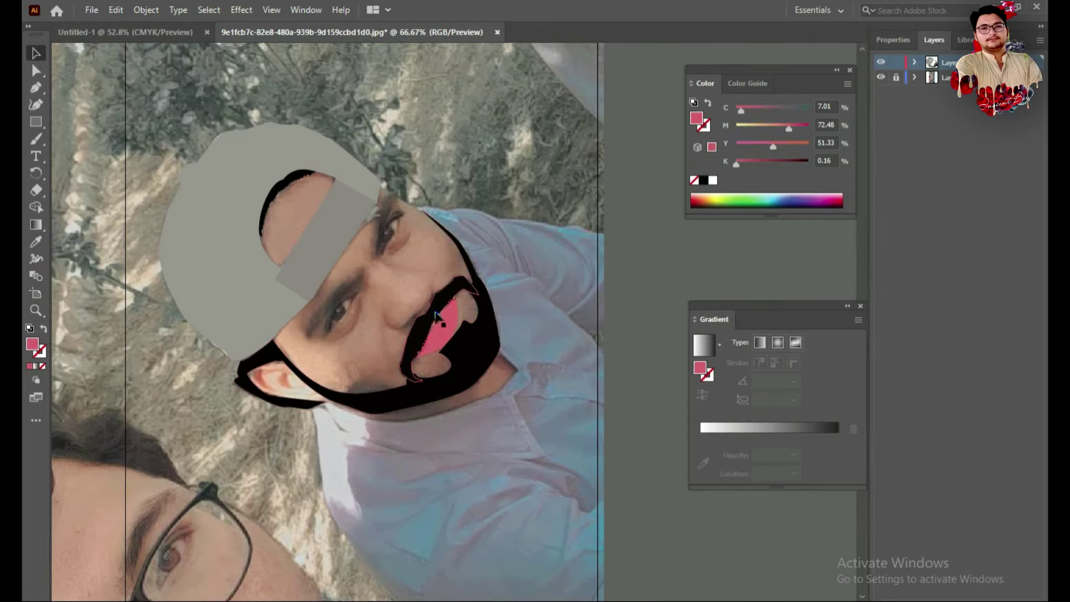
click(452, 297)
right_click(452, 297)
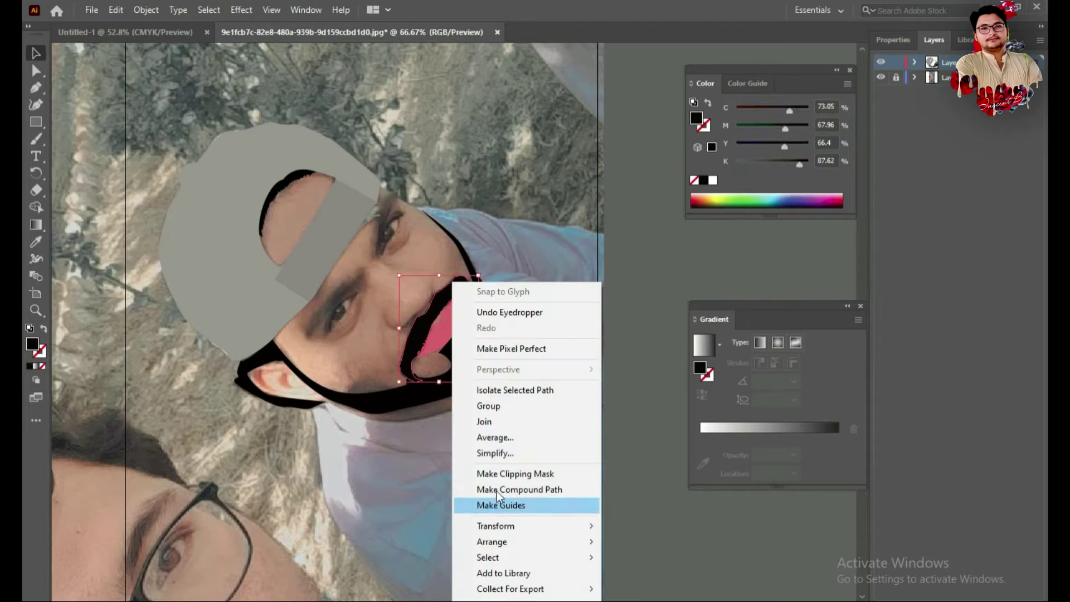
click(630, 542)
click(343, 371)
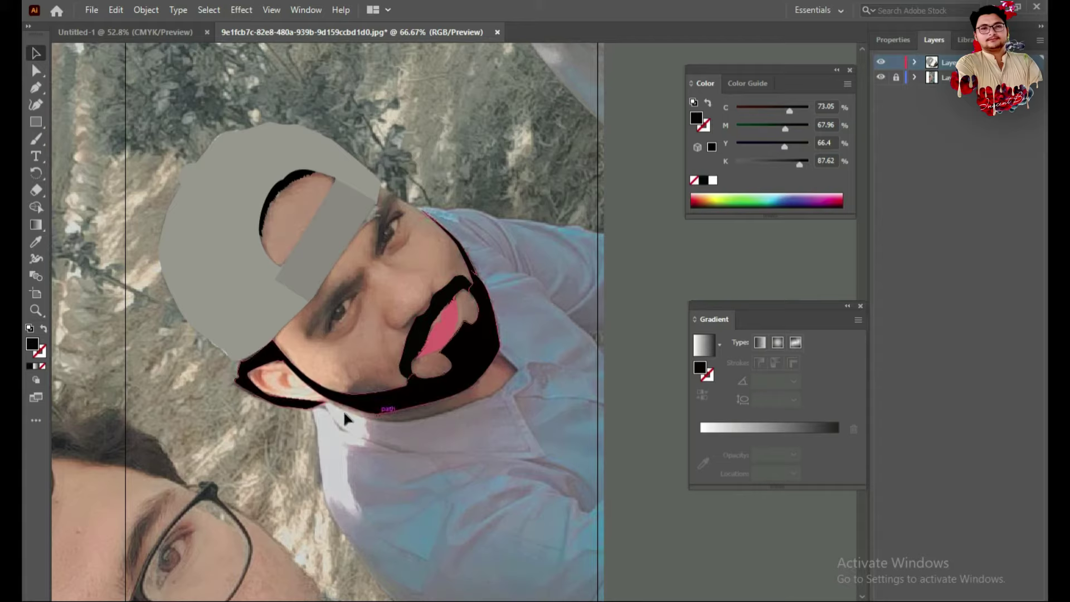
click(402, 311)
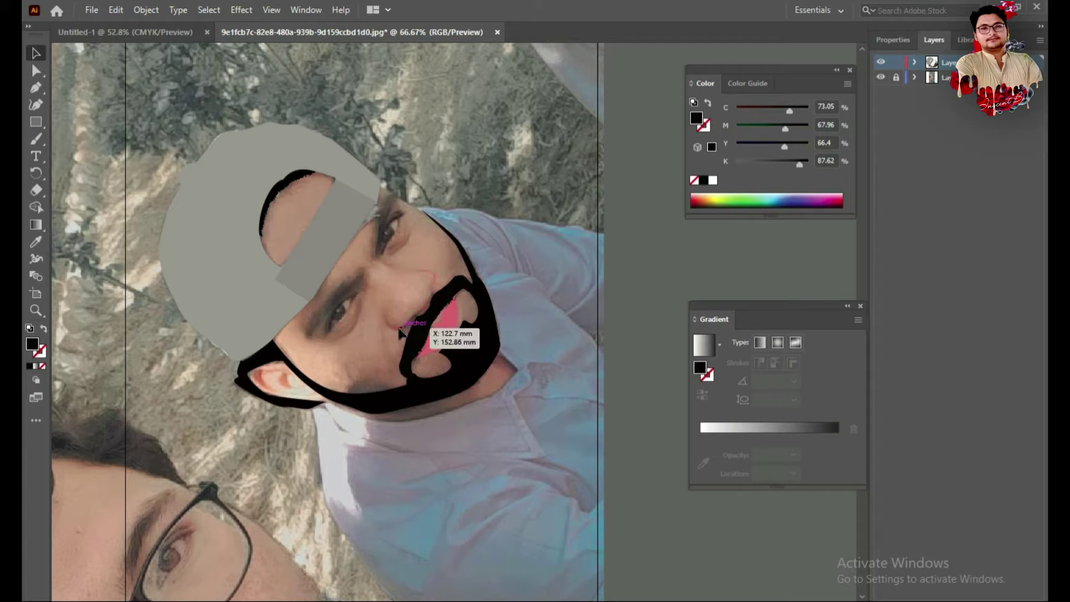
click(30, 367)
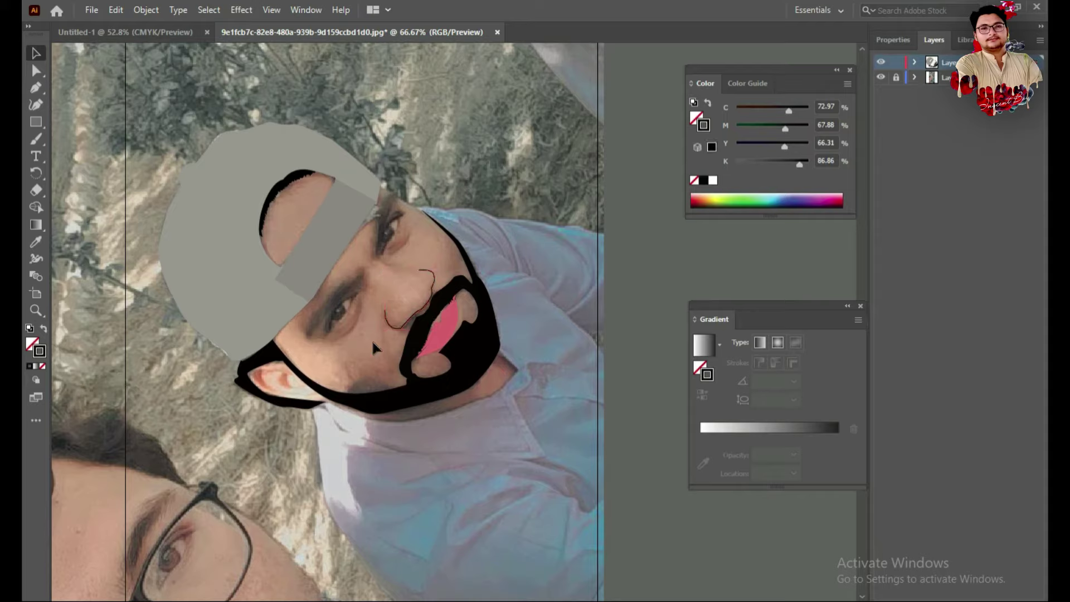
Fill the eyebrow shape solid black with a black outline.
click(346, 285)
click(34, 366)
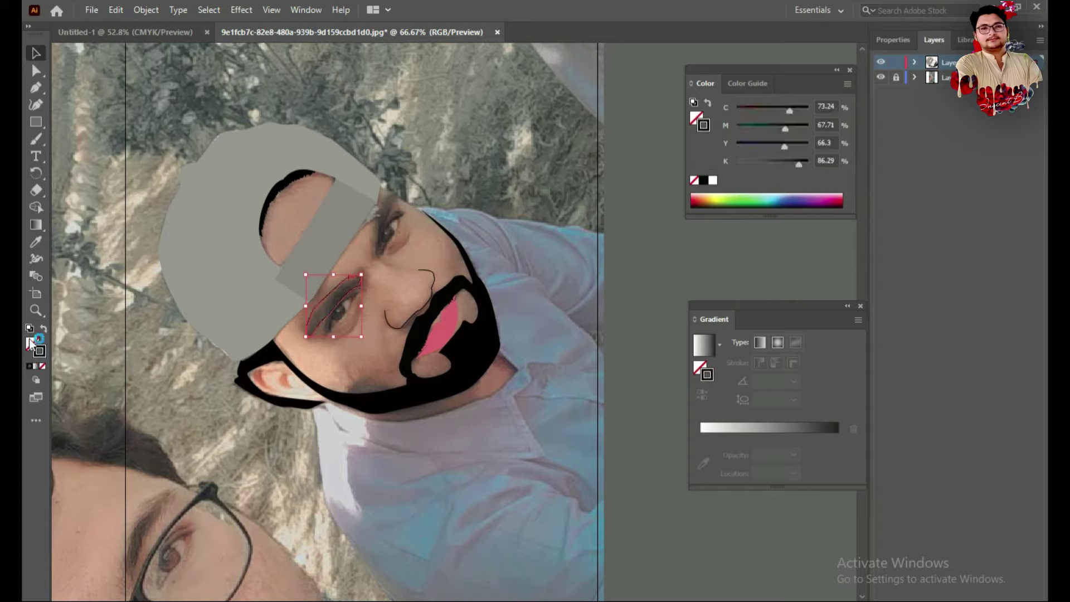
double_click(39, 350)
click(685, 224)
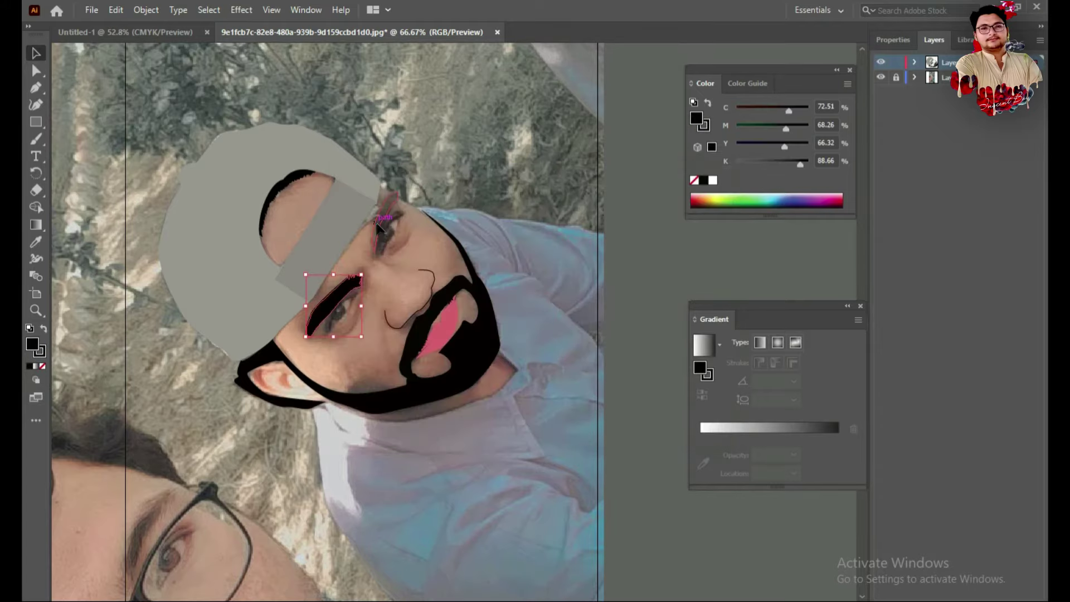
click(28, 366)
click(43, 356)
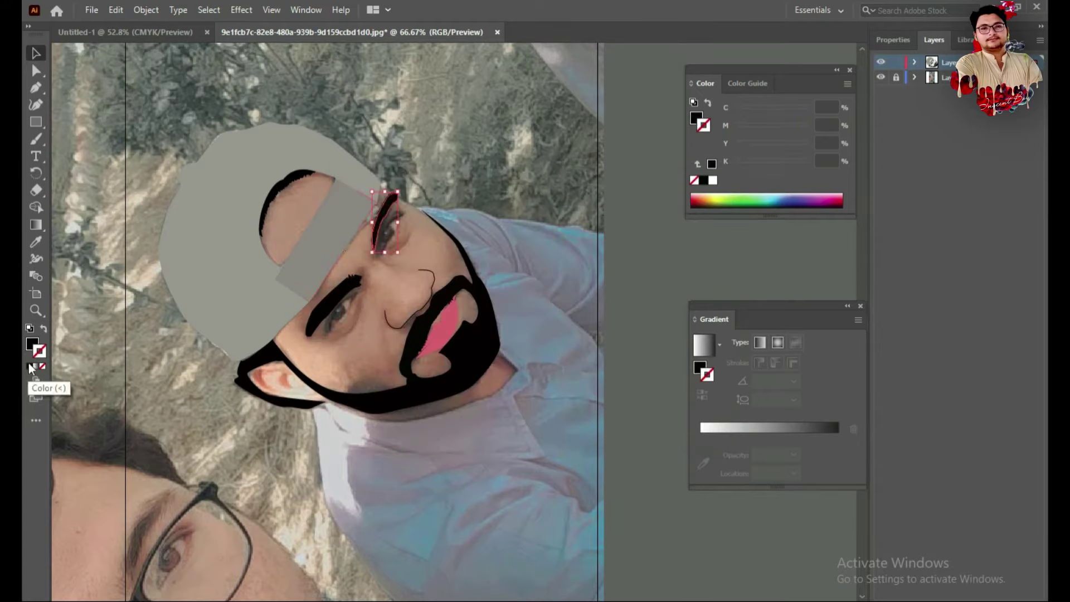
click(292, 348)
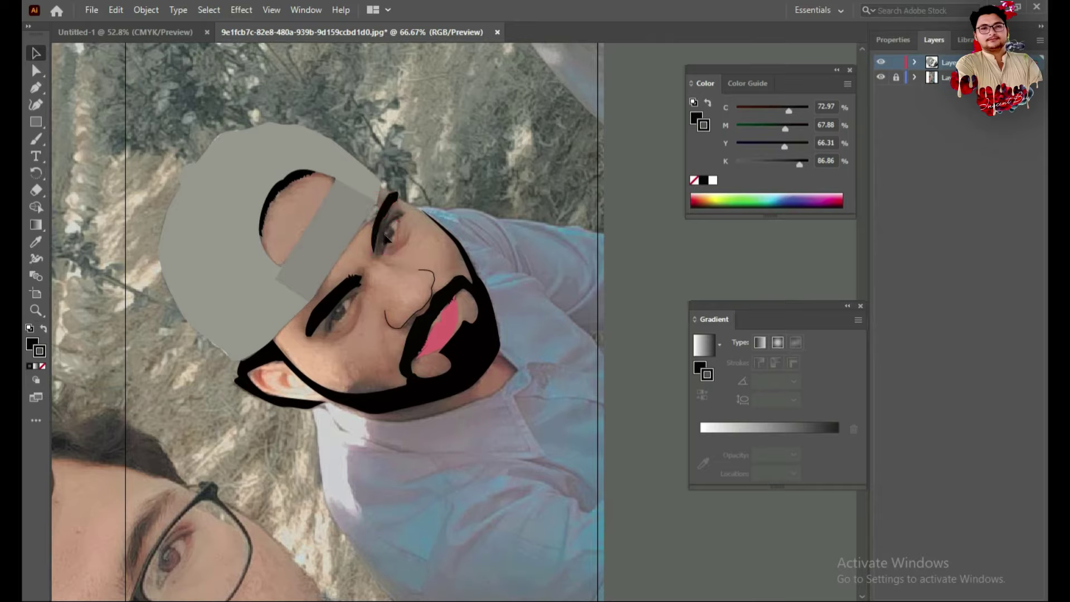
Draw #110A0A round pupils in both eyes and send them behind the eye shapes.
click(391, 241)
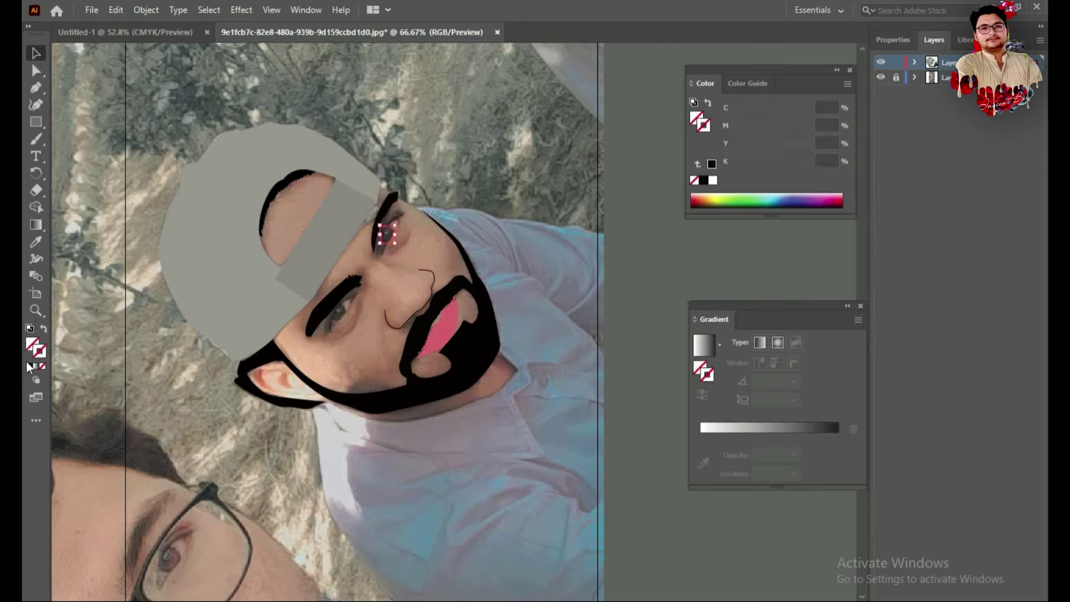
double_click(35, 346)
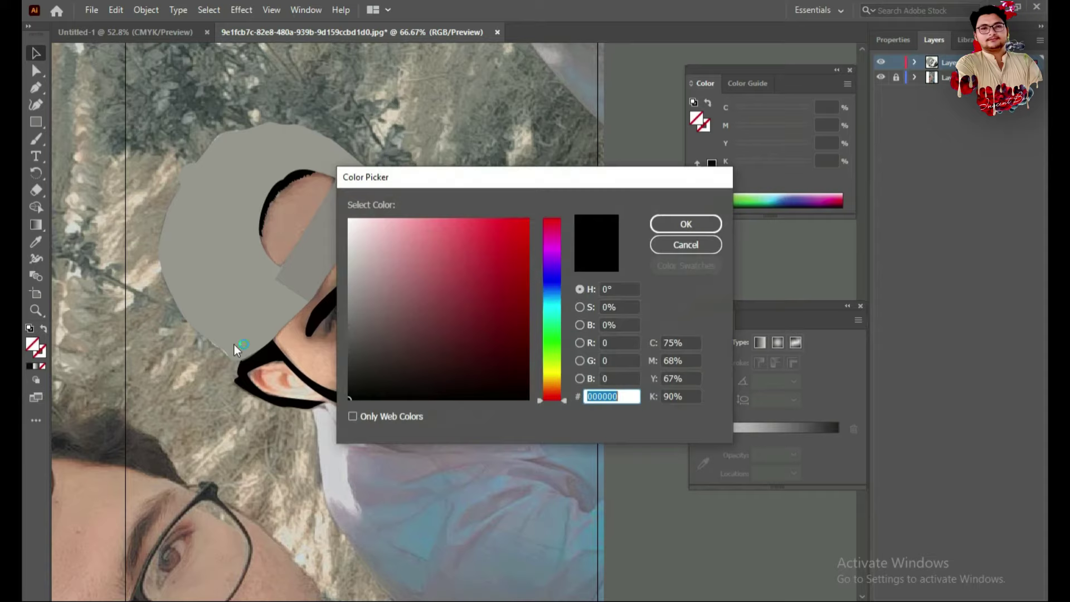
drag(506, 390, 426, 387)
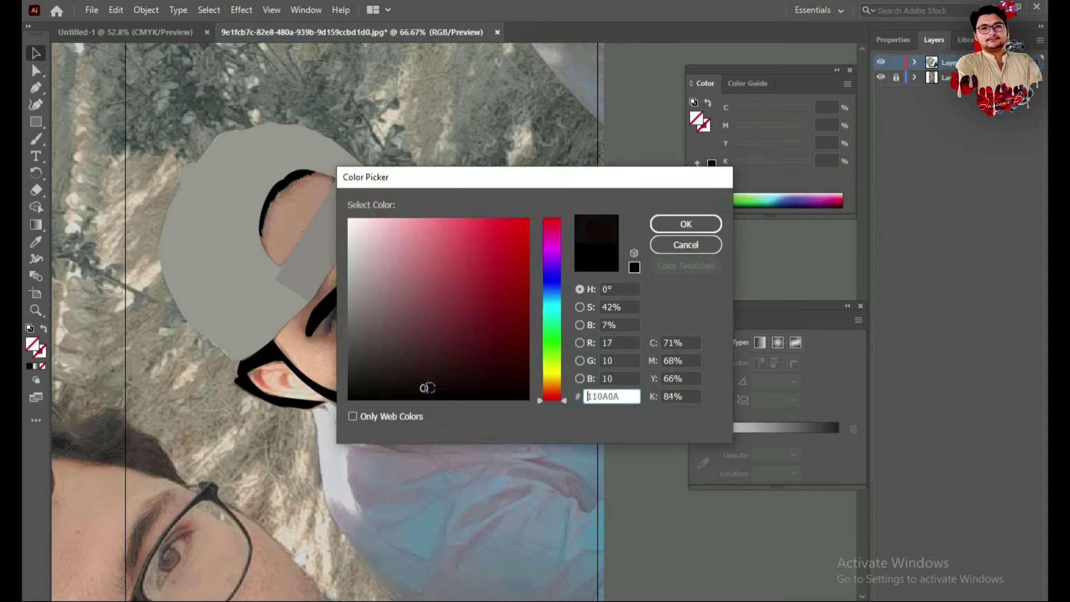
click(686, 224)
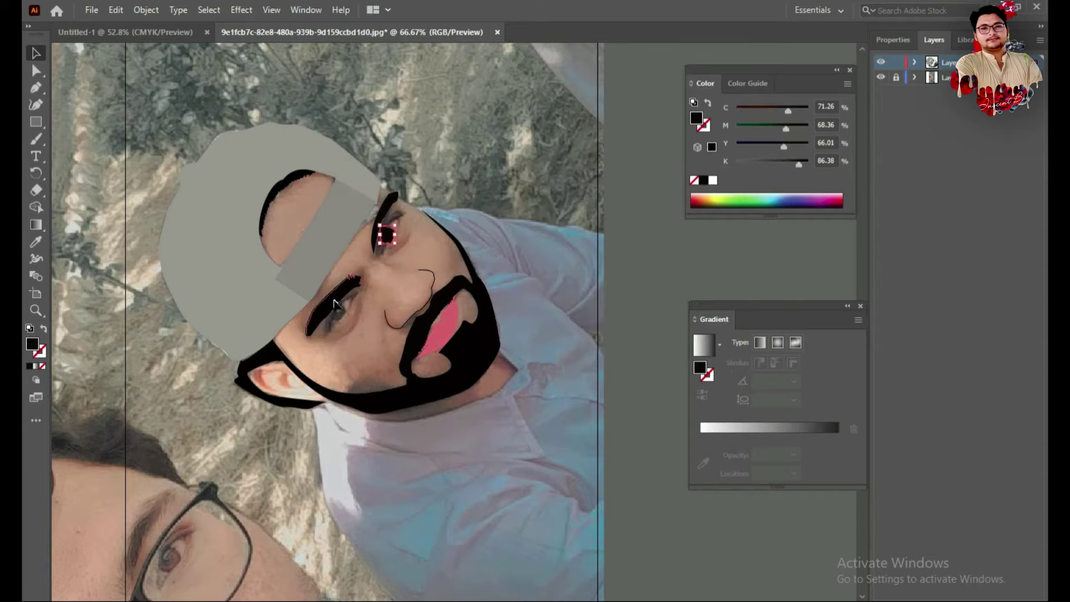
drag(331, 306, 344, 319)
click(29, 366)
drag(379, 225, 396, 244)
right_click(391, 234)
mouse_move(431, 493)
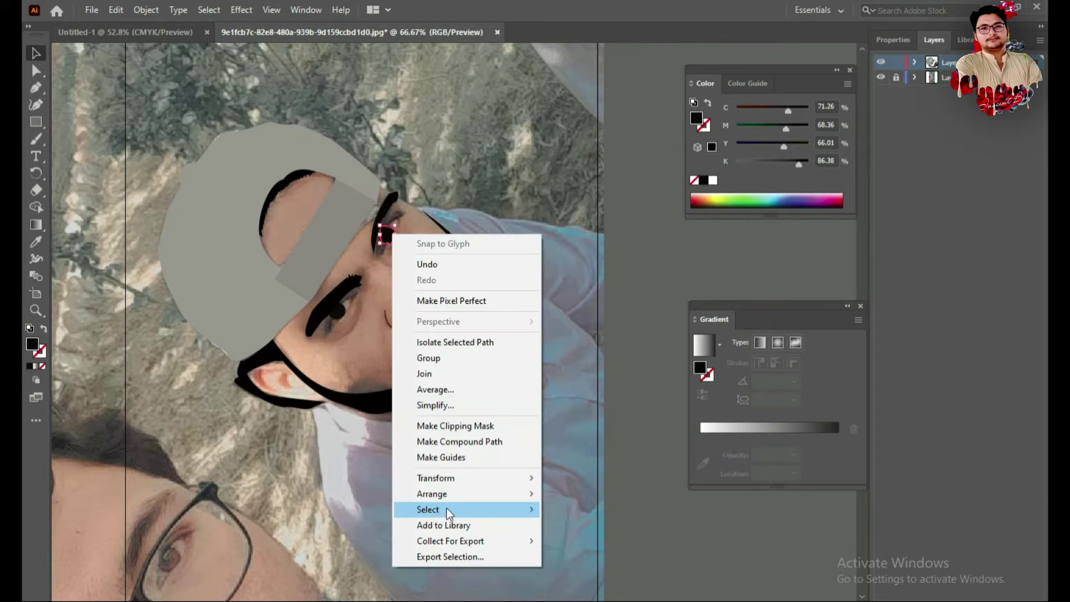
click(610, 528)
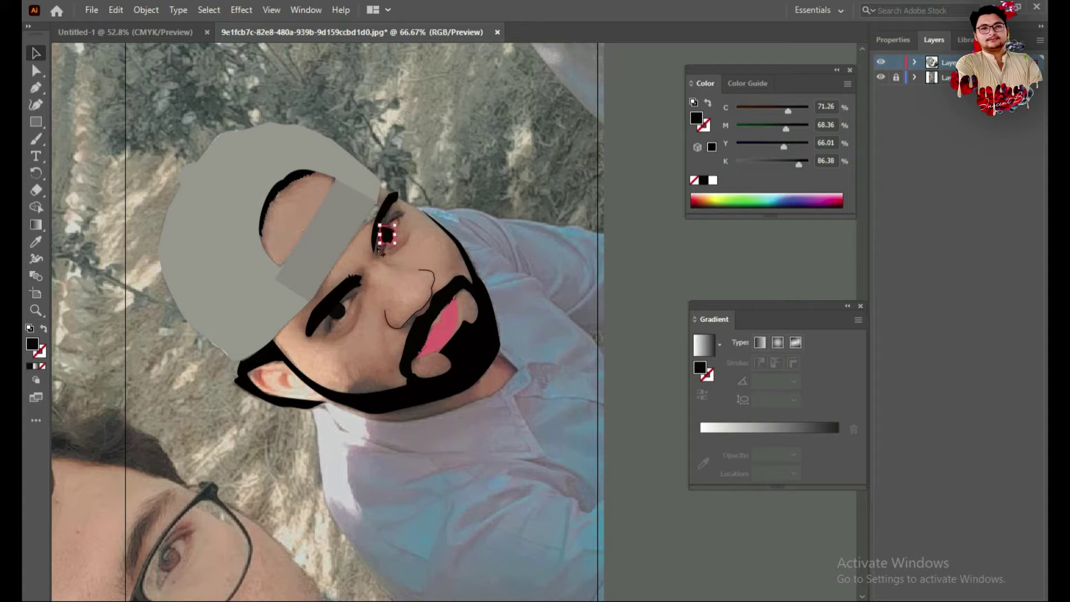
Give the eye outline path a black stroke.
drag(381, 257, 400, 216)
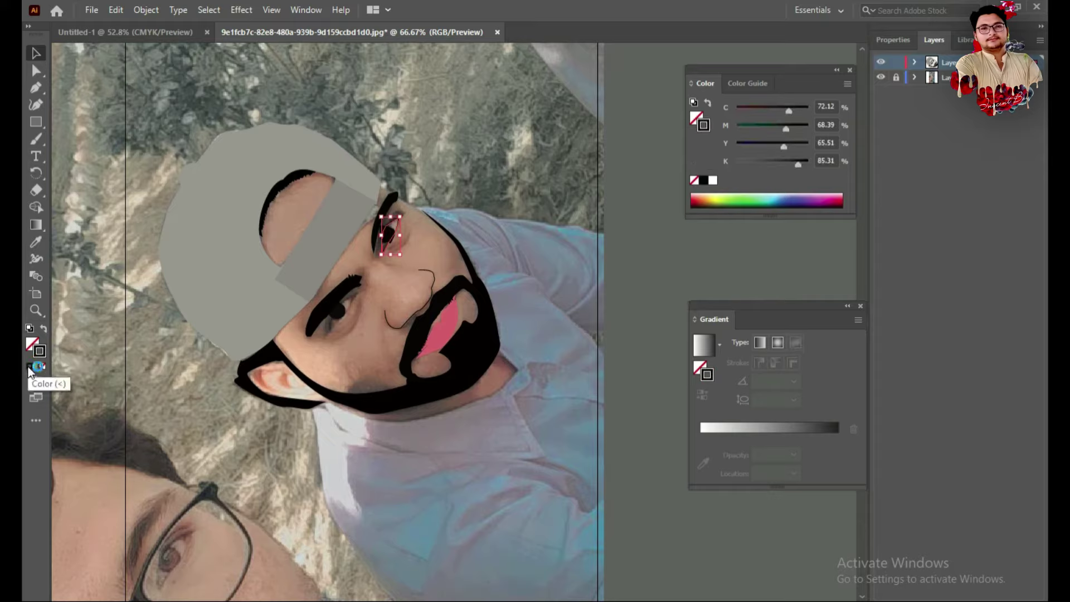
key(ctrl+z)
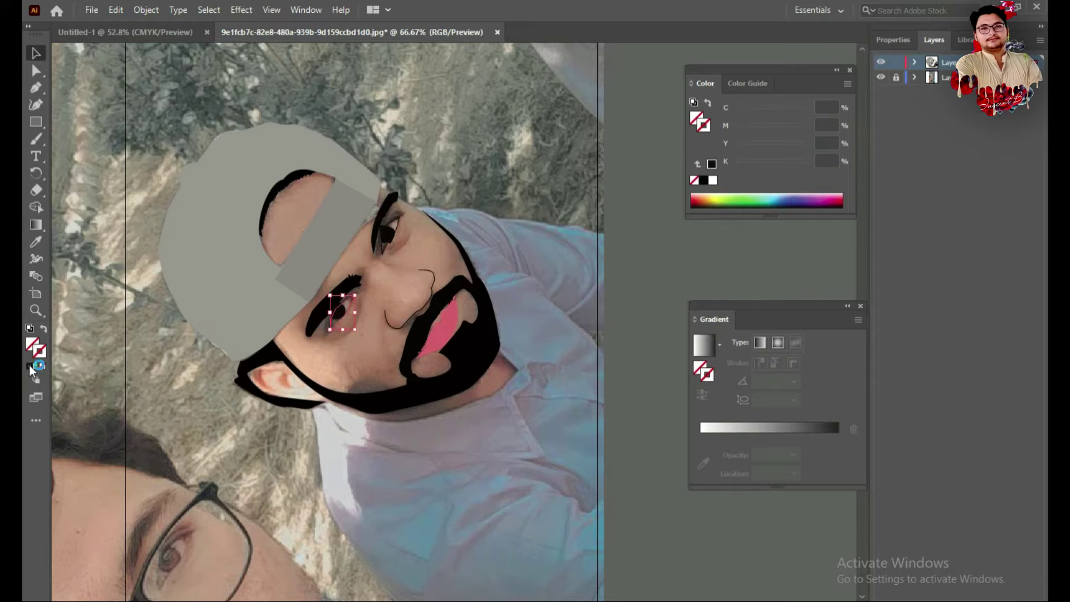
click(30, 367)
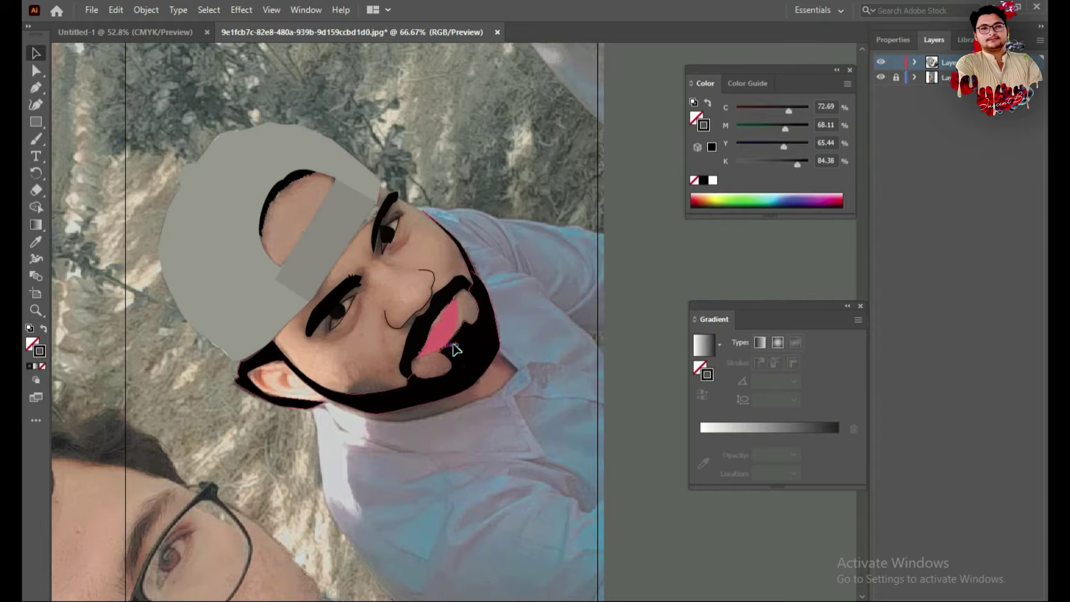
scroll(449, 431, down, 5)
Try sampled skin tones on the ear shape, then set its fill to None.
scroll(302, 370, up, 3)
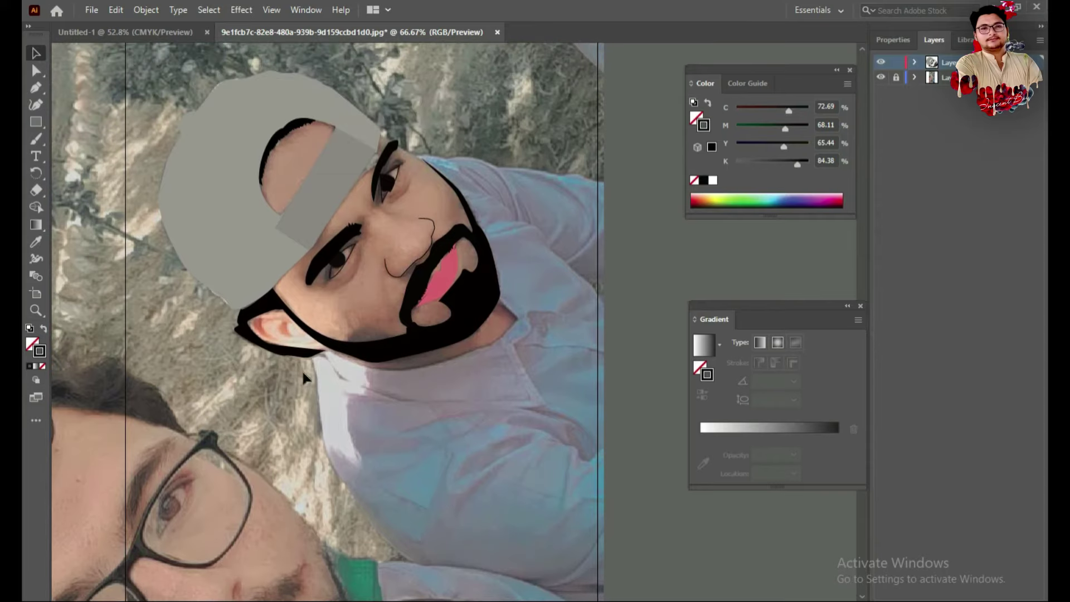
click(272, 312)
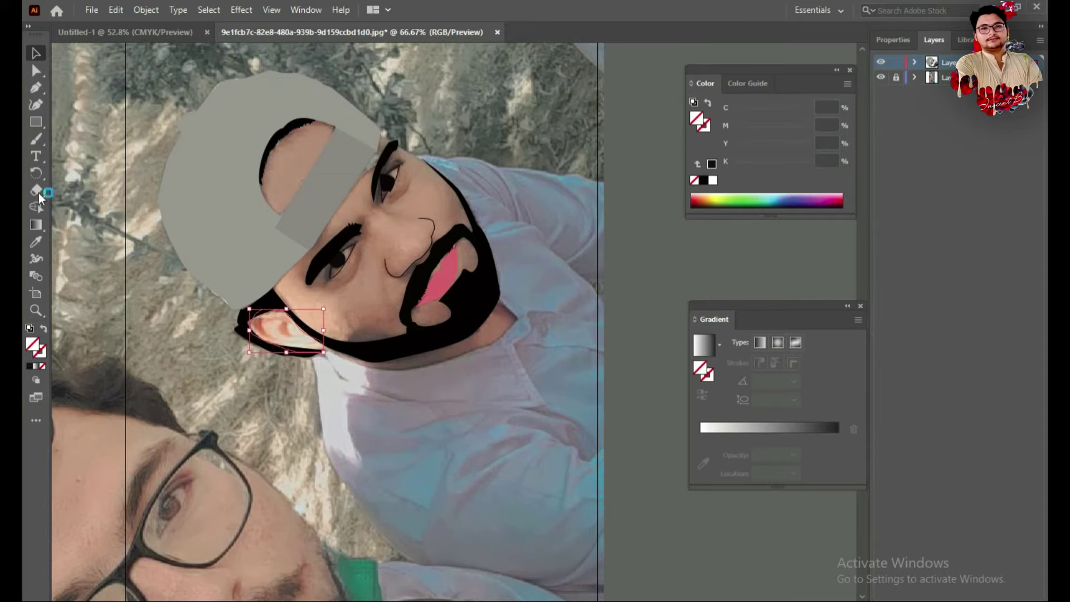
click(37, 241)
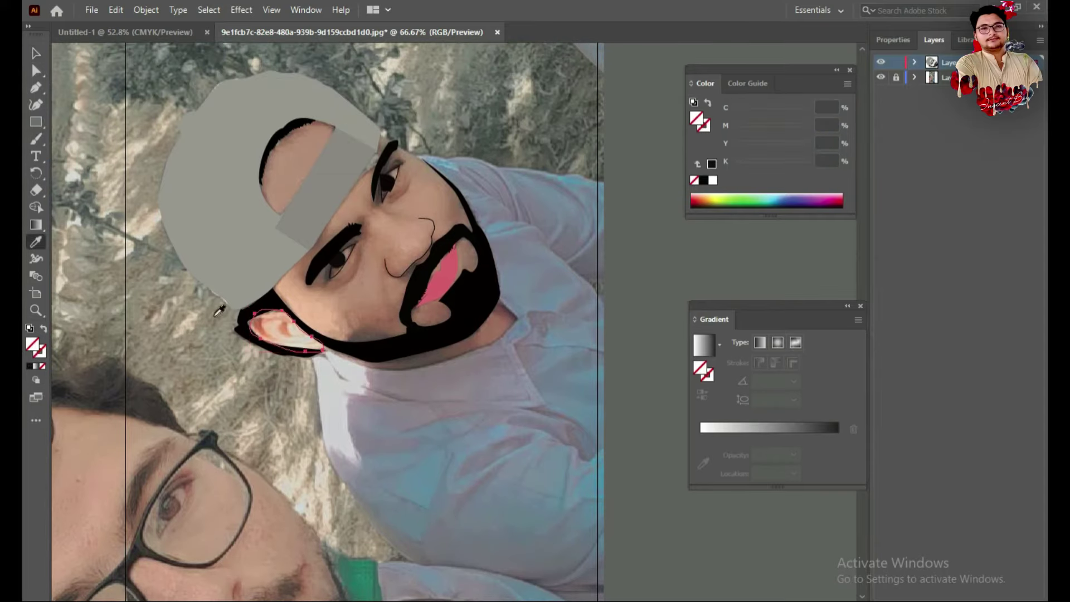
click(287, 329)
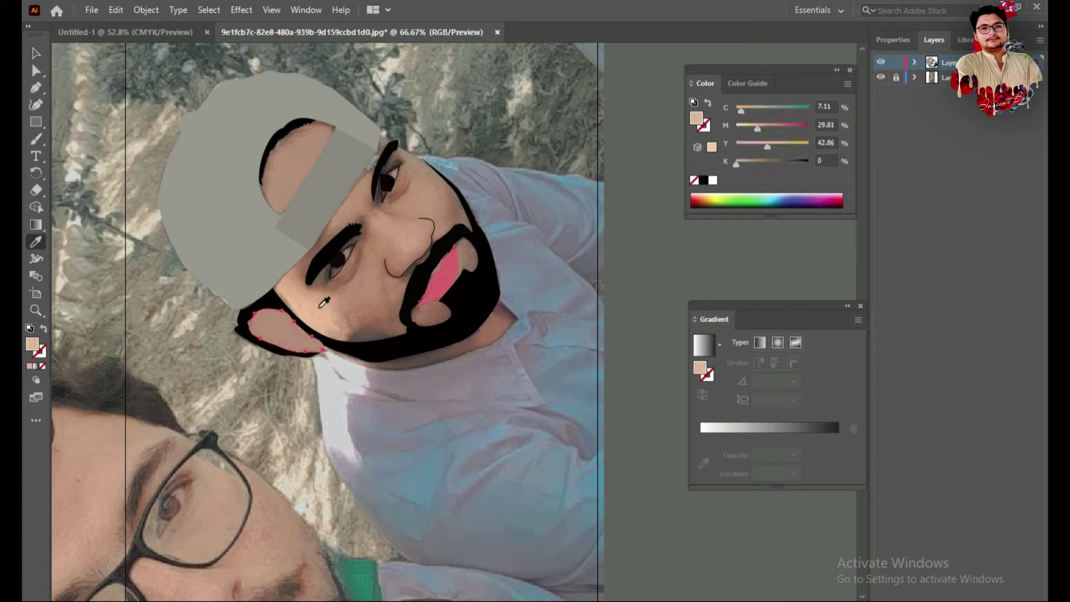
click(269, 131)
click(419, 227)
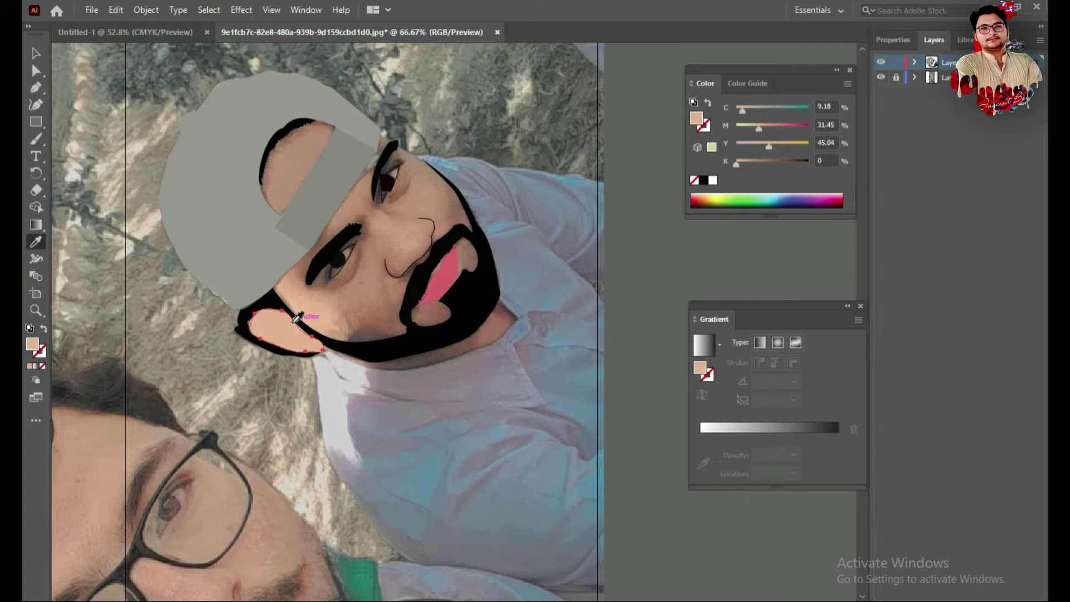
click(41, 367)
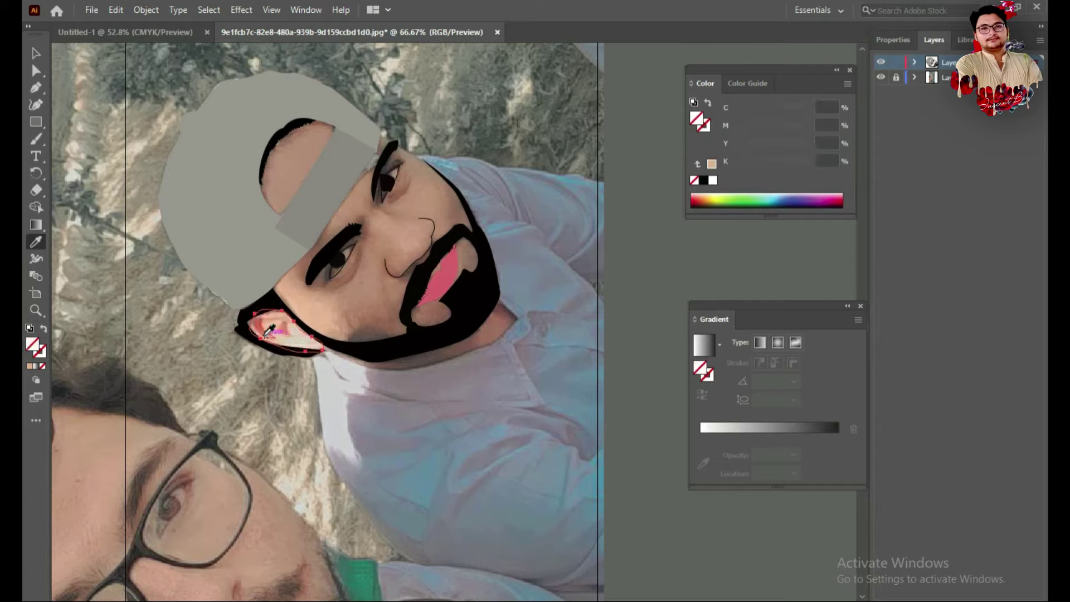
Test a sampled brown on the inner ear shape, clear it, and nudge the shape right.
click(35, 56)
click(258, 333)
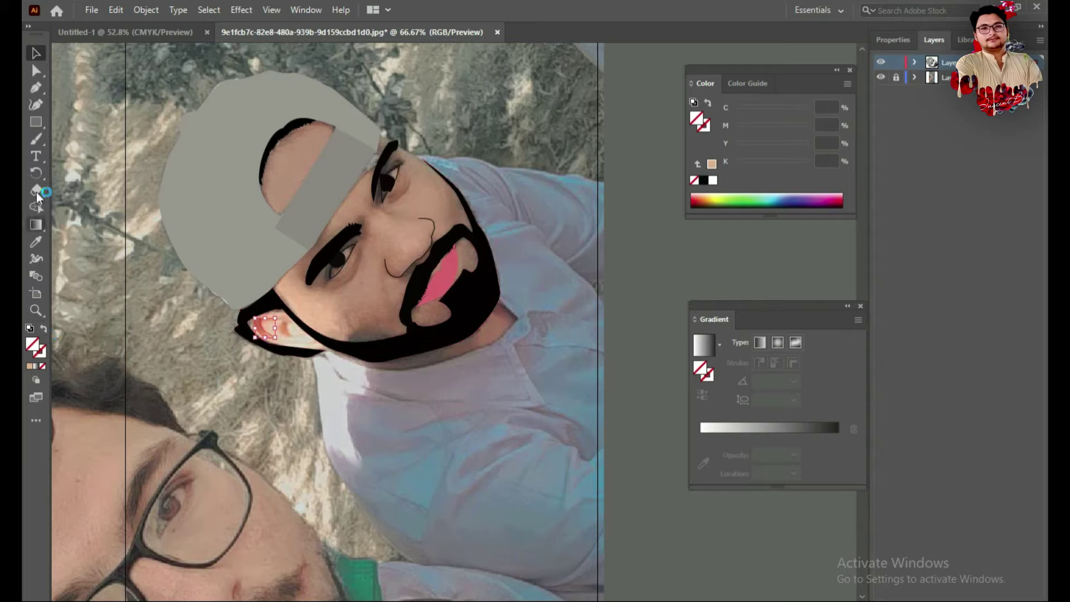
click(36, 243)
click(396, 312)
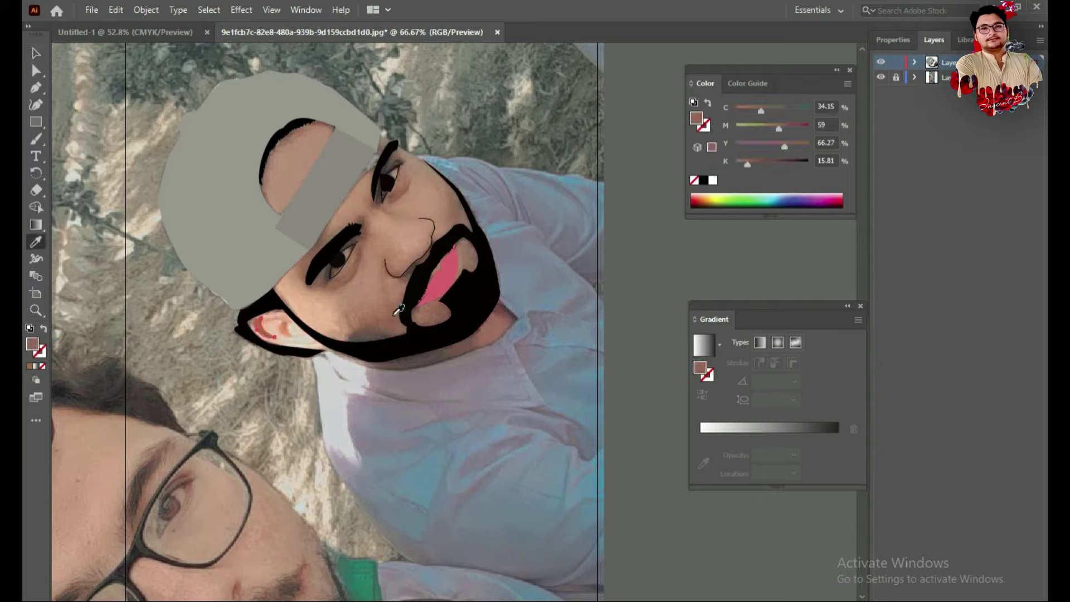
key(slash)
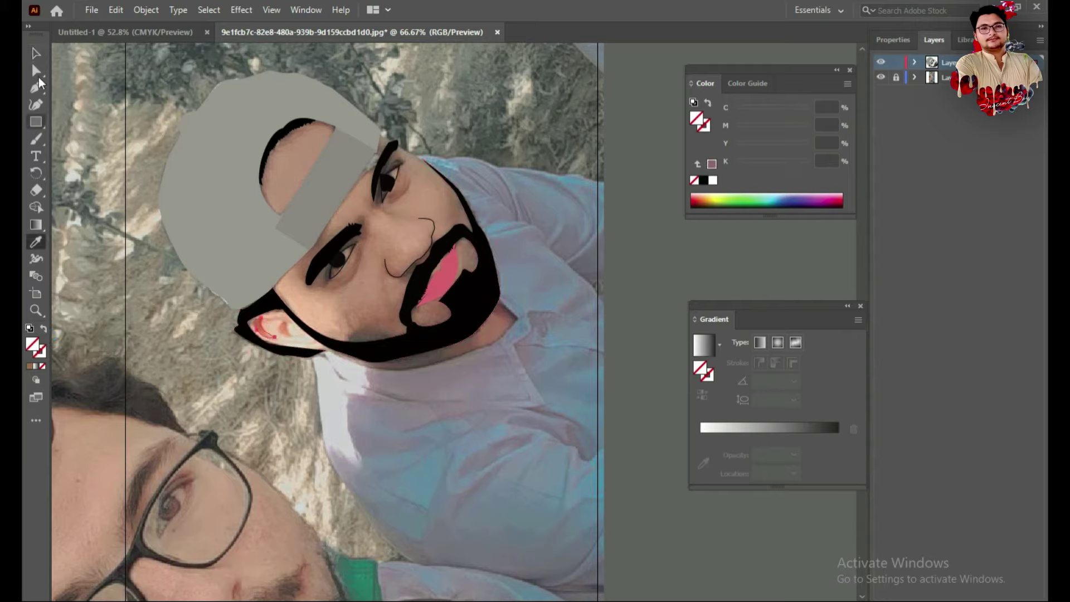
click(36, 54)
drag(267, 330, 286, 329)
click(35, 54)
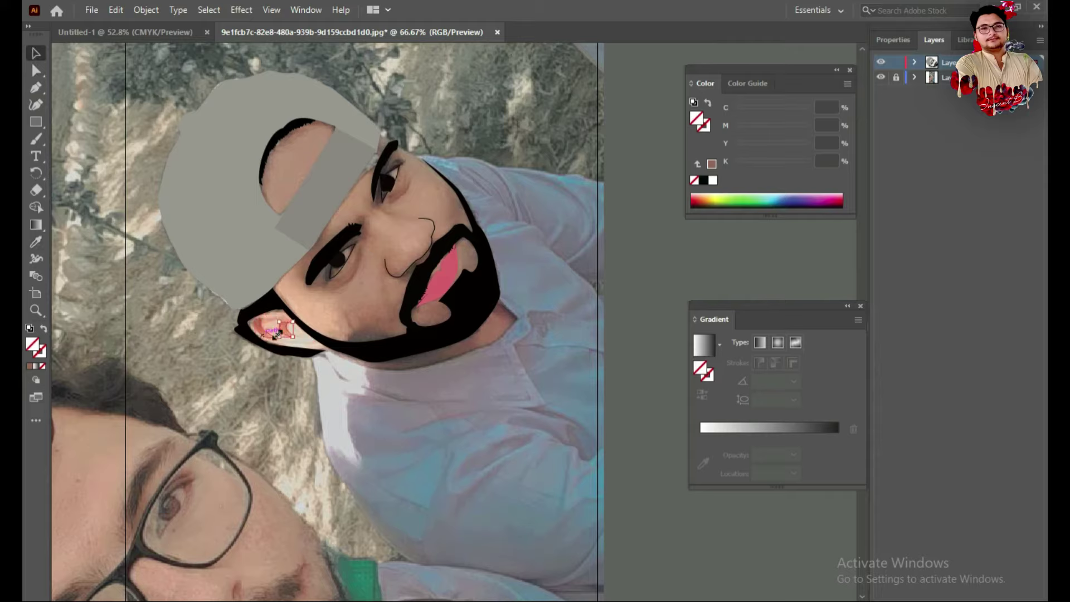
click(257, 333)
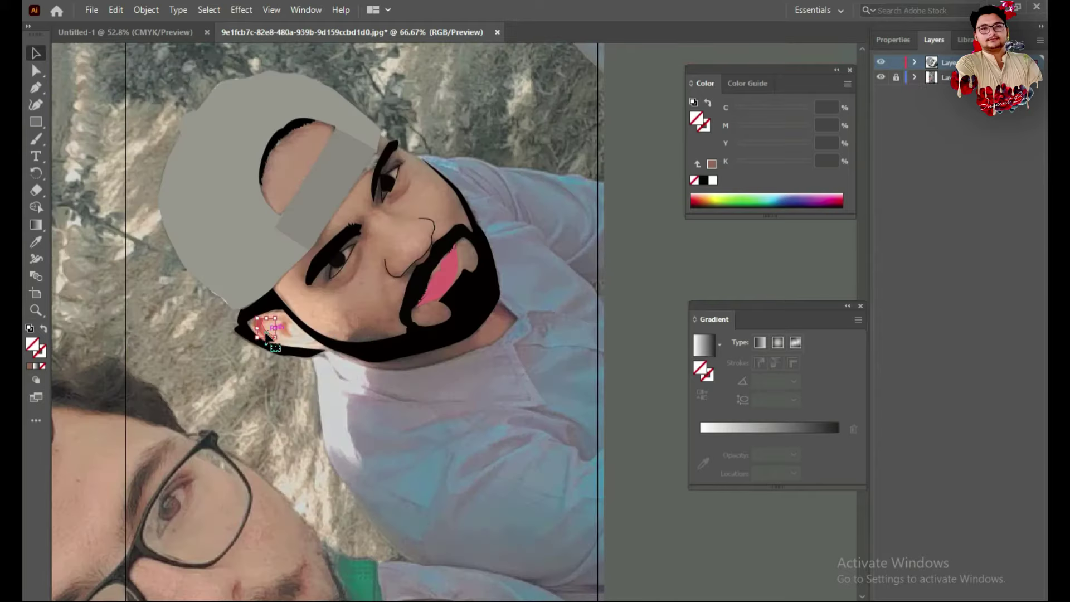
Enter and exit isolation on the ear path, then zoom in close on the ear.
double_click(258, 332)
double_click(224, 378)
key(z)
click(263, 380)
click(295, 347)
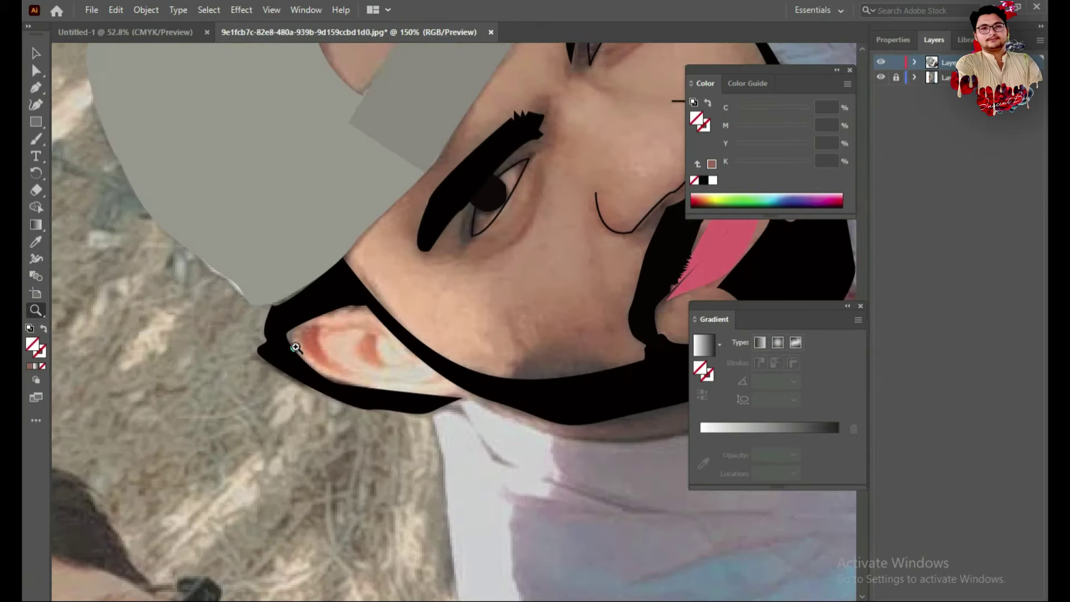
Trace a curved Pen contour along the lower edge of the ear.
click(35, 88)
click(388, 366)
drag(366, 333, 372, 337)
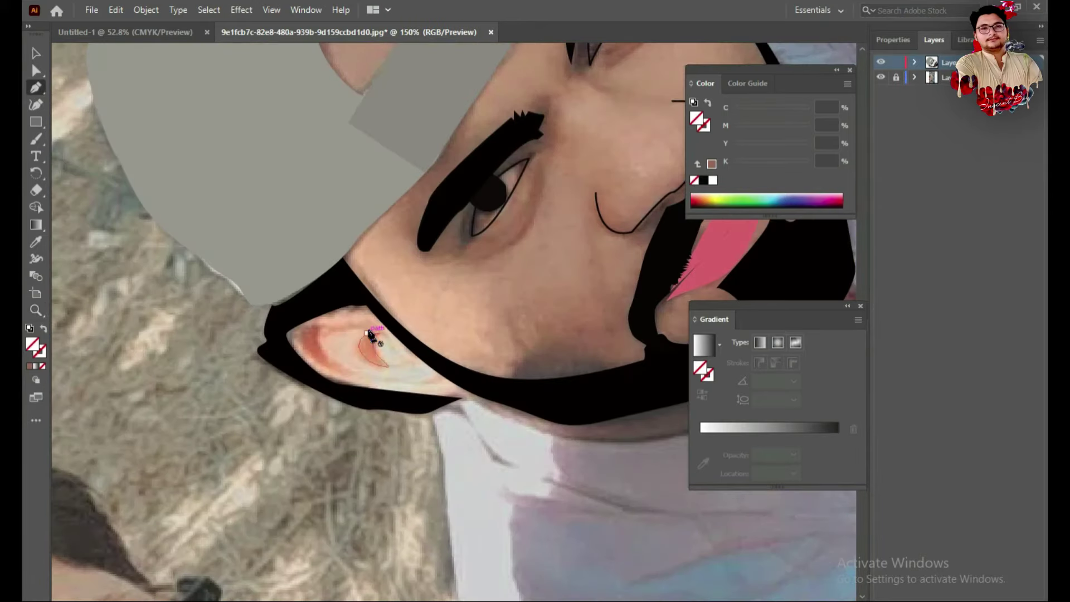
click(298, 332)
click(312, 359)
click(336, 369)
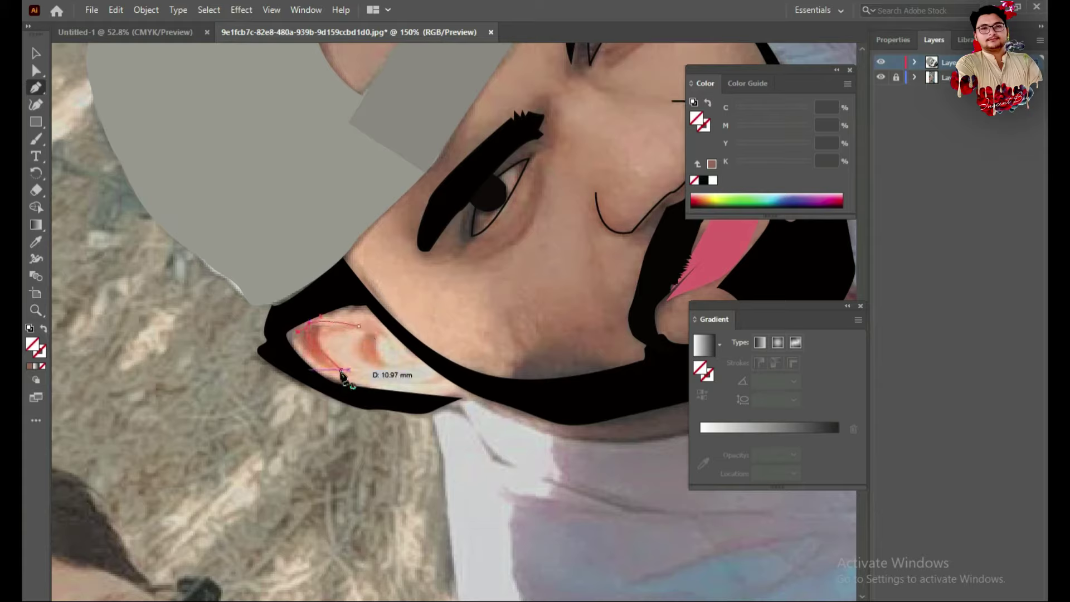
click(395, 384)
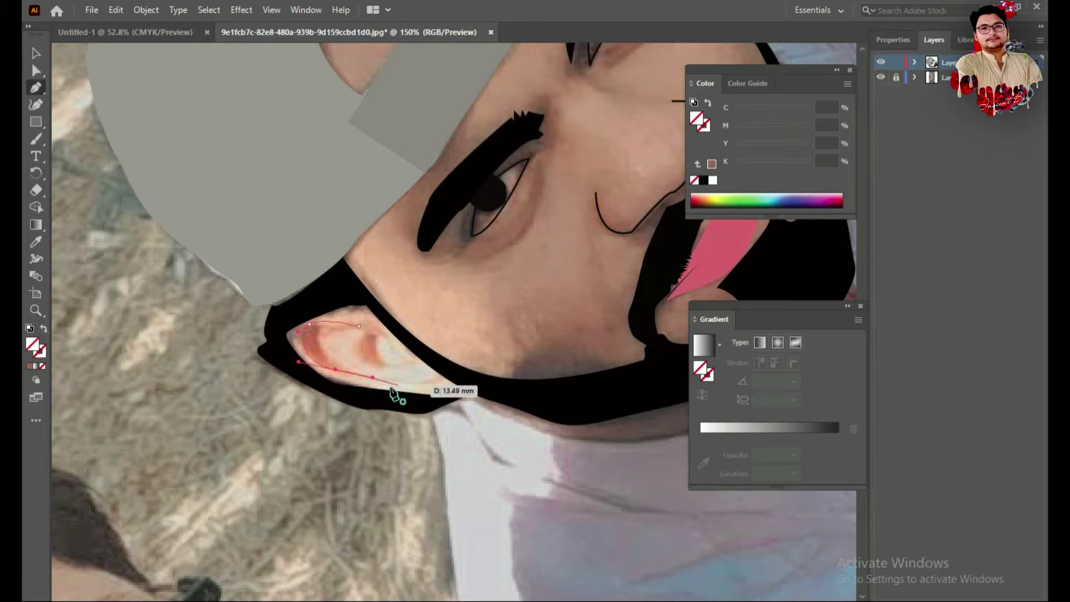
click(424, 377)
key(Escape)
Start a second ear contour path and give it a black stroke.
click(429, 367)
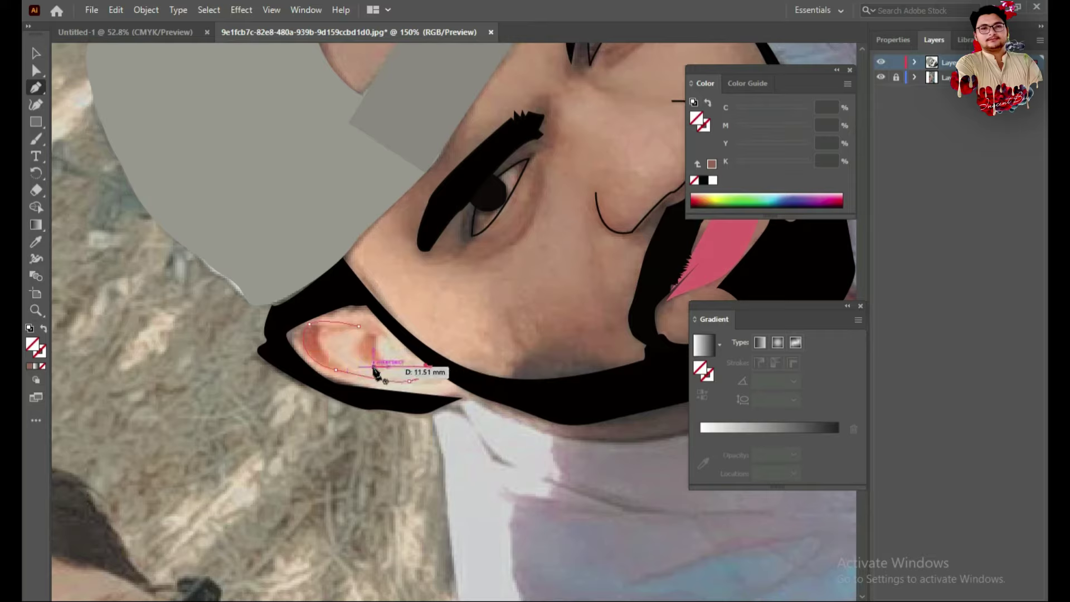
click(37, 367)
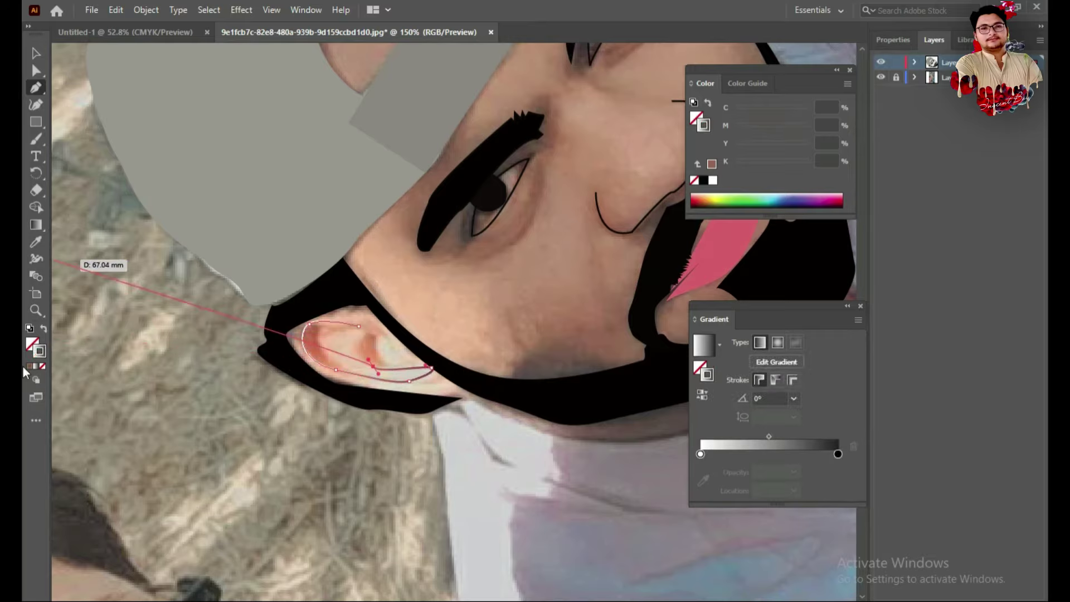
drag(438, 375, 516, 401)
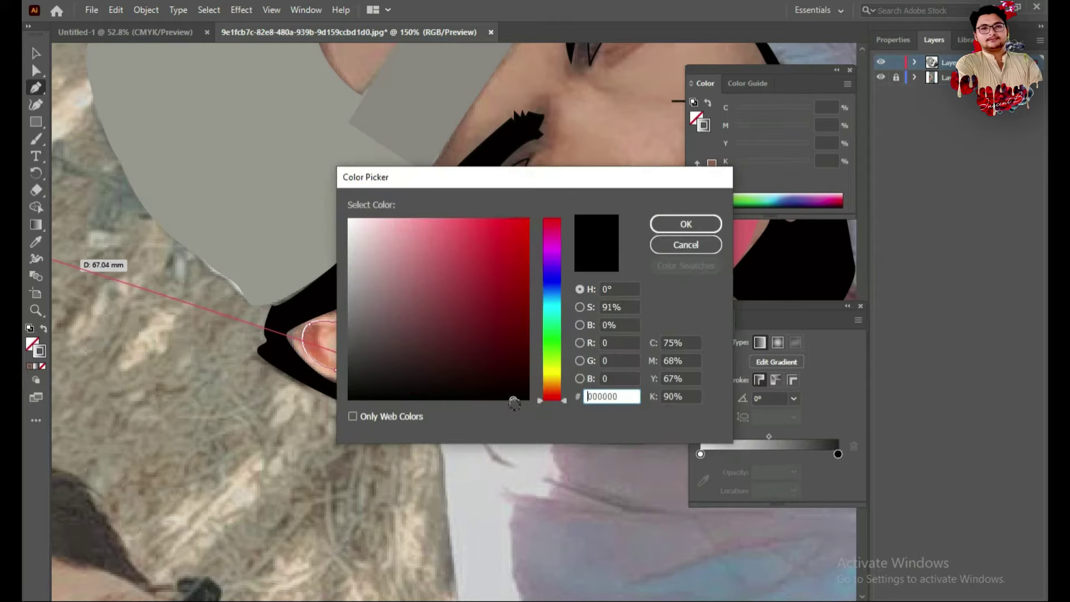
click(670, 228)
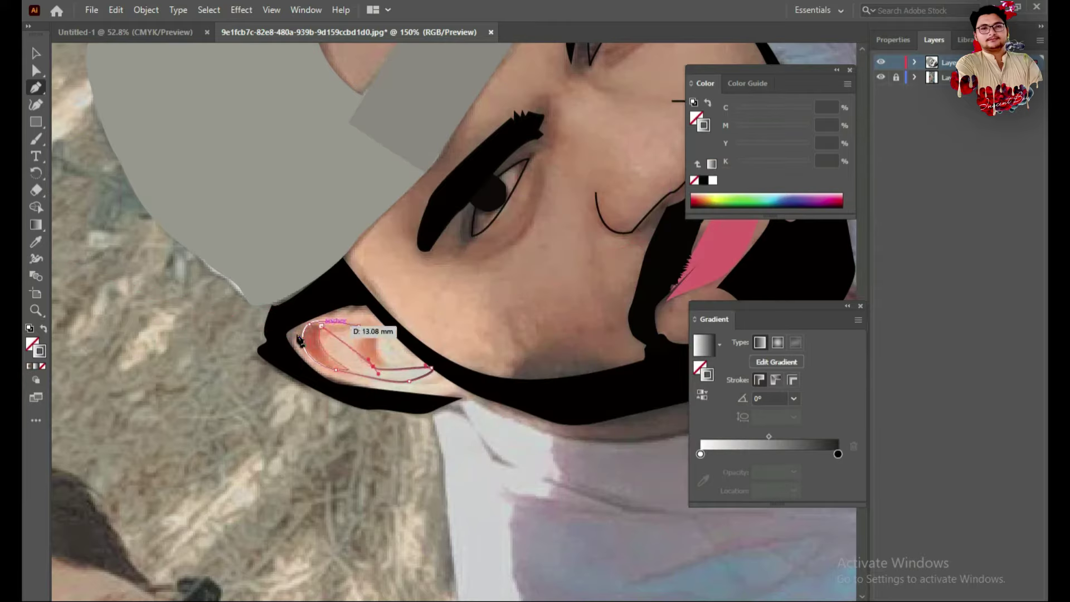
double_click(39, 355)
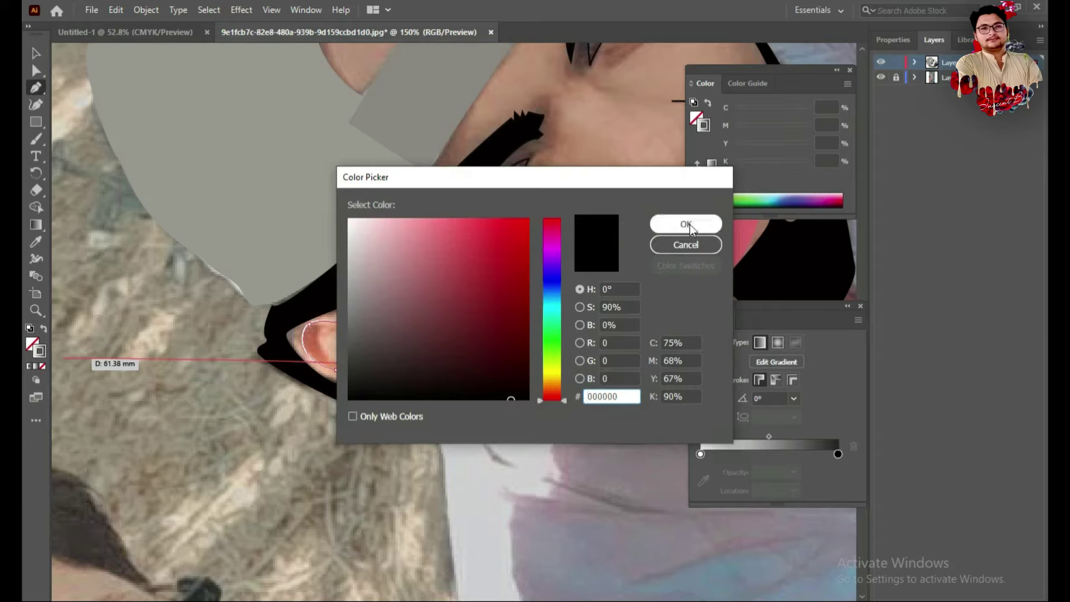
click(687, 224)
key(v)
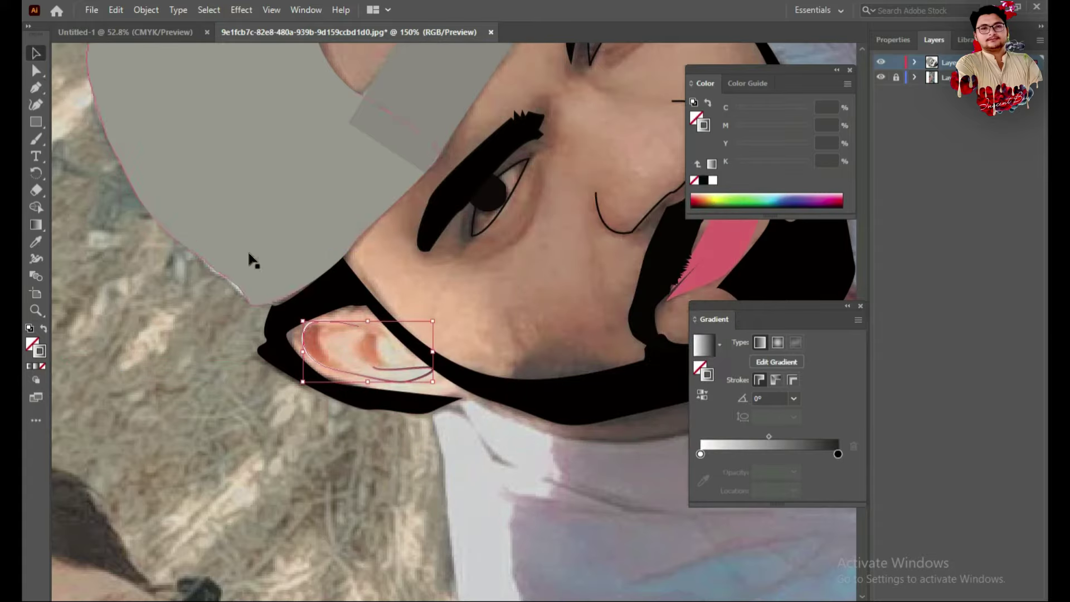
In isolation mode, change the ear rim contour's stroke to white.
double_click(301, 341)
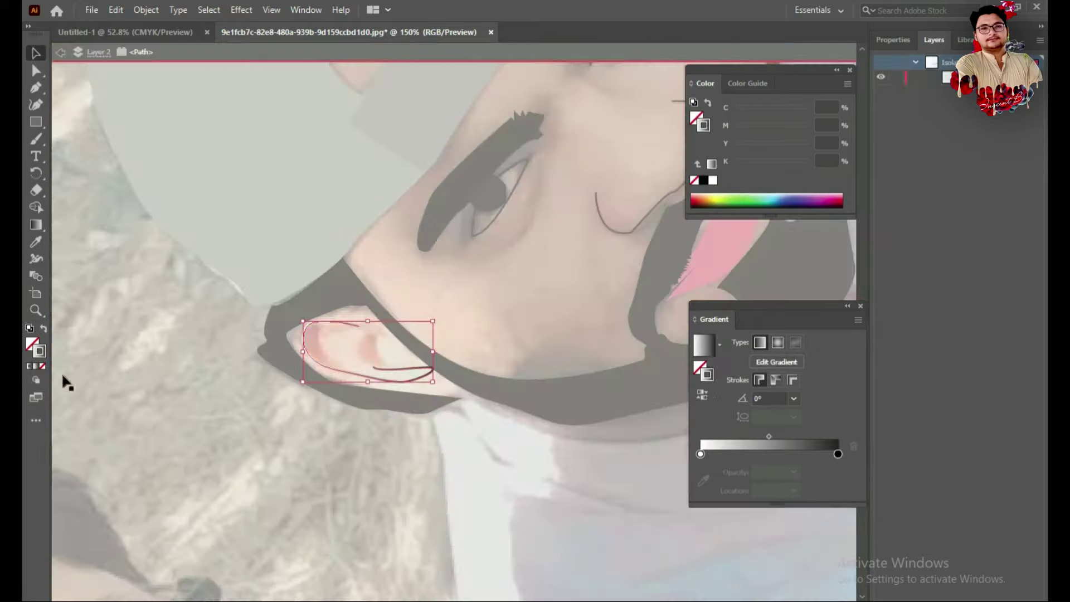
double_click(39, 350)
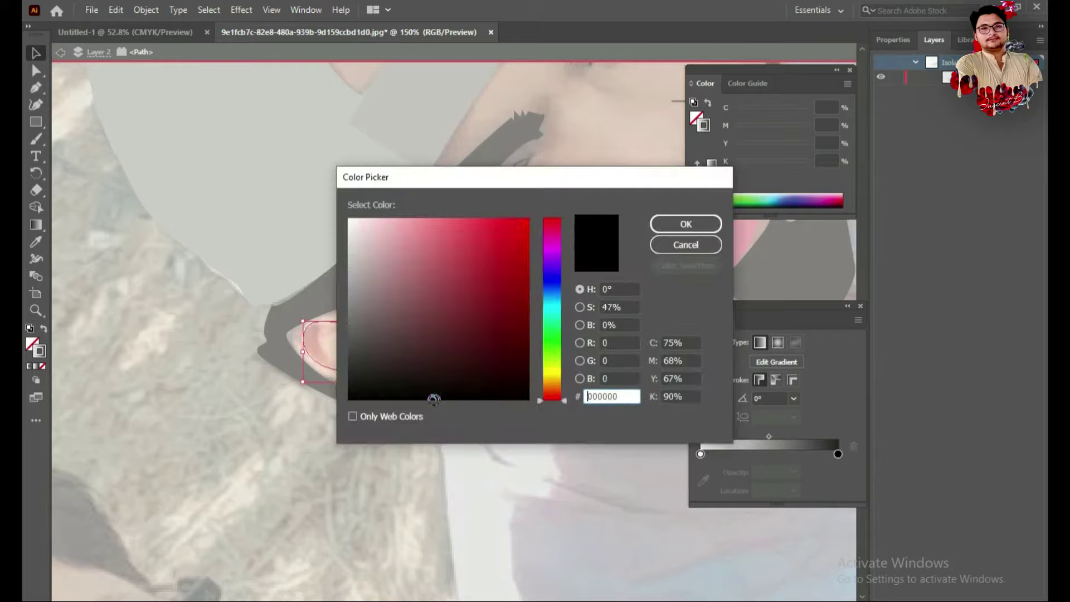
click(686, 223)
click(180, 411)
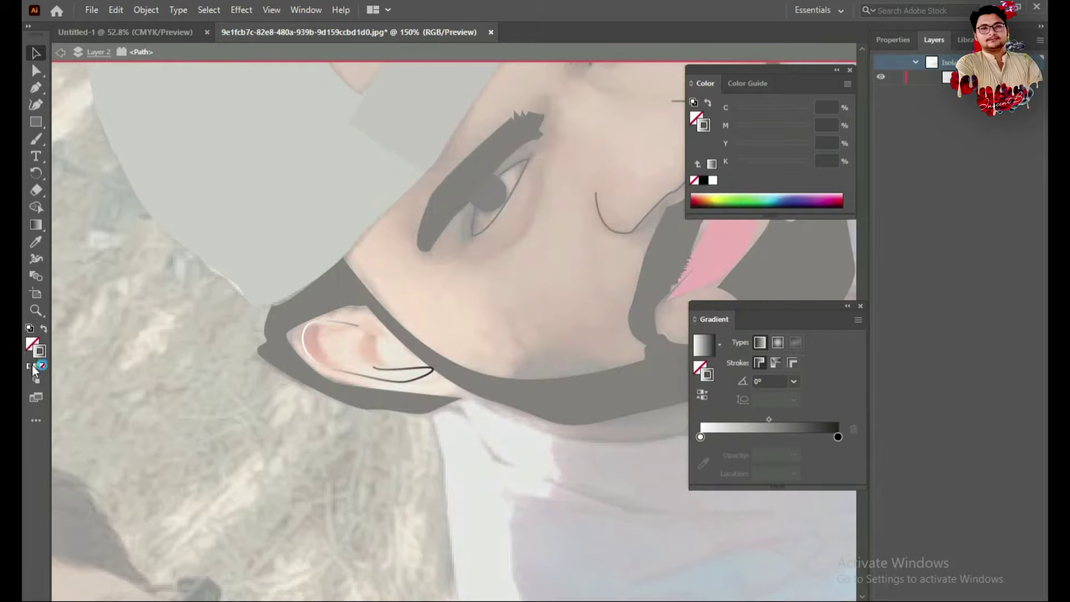
double_click(405, 383)
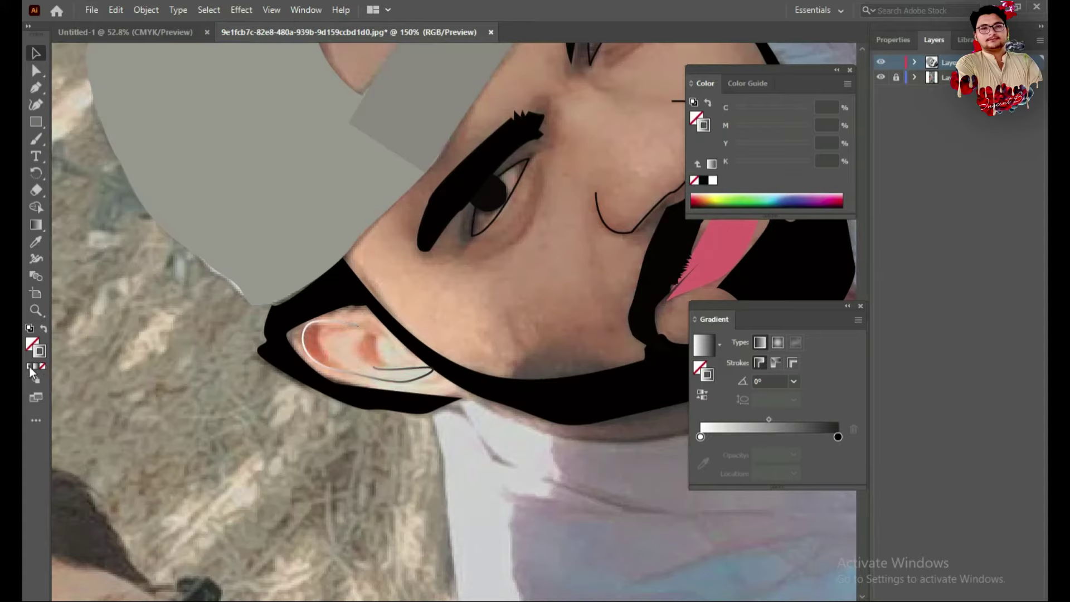
Test sampled black and tan fills on the ear path with the Eyedropper.
click(305, 345)
click(36, 242)
click(328, 286)
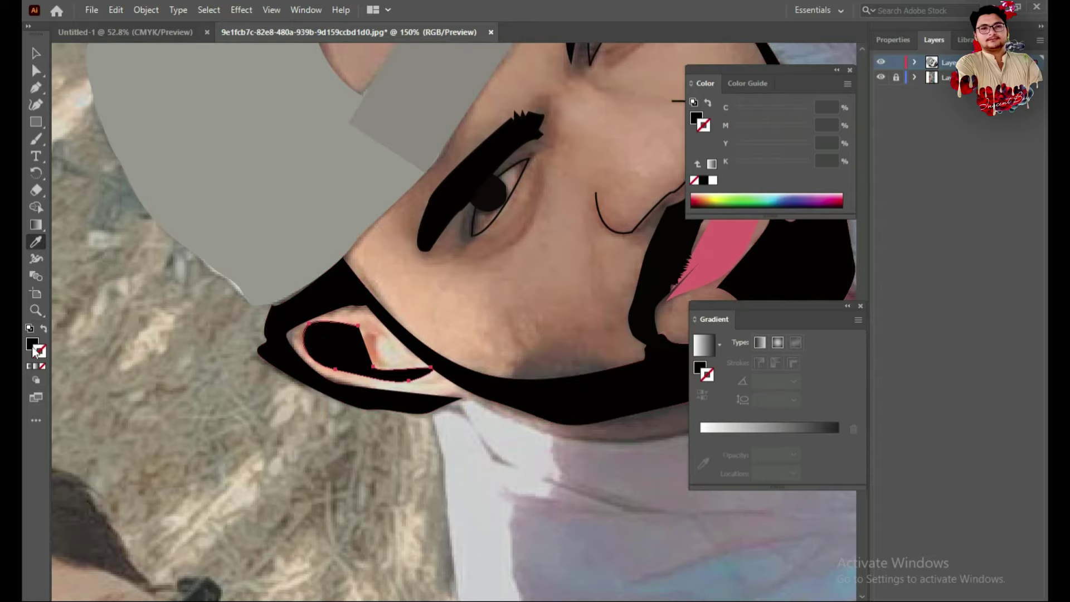
click(42, 366)
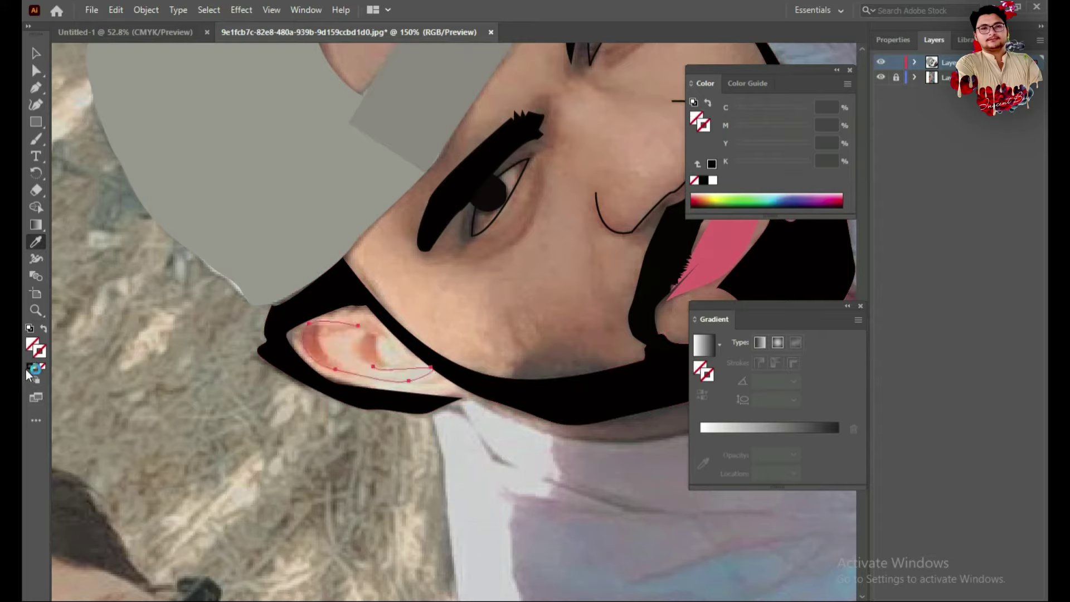
click(491, 352)
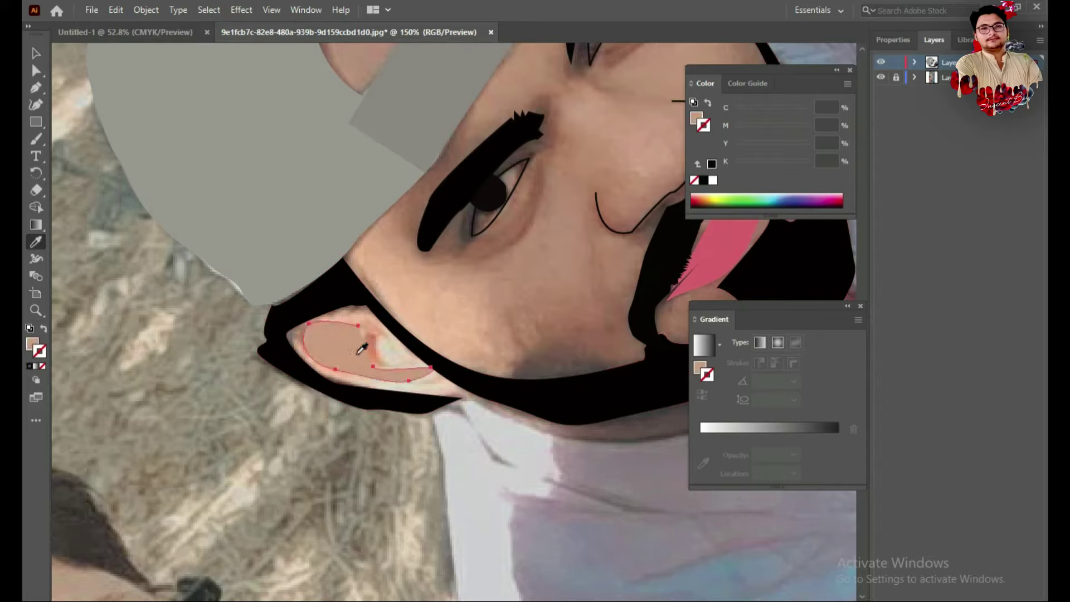
click(42, 367)
click(507, 387)
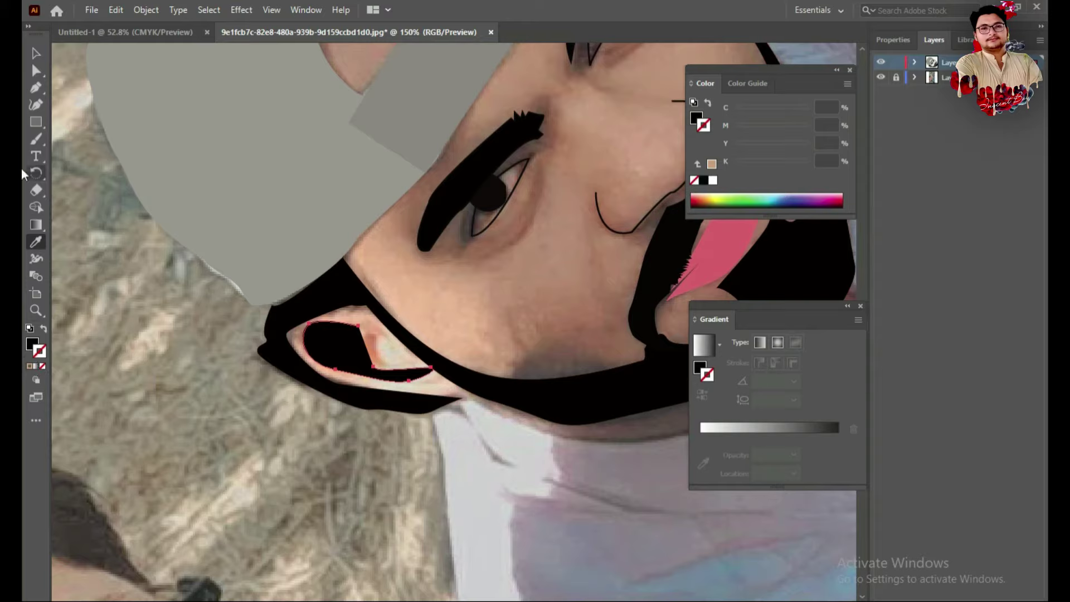
Set the ear path's fill to None and its stroke to black, then deselect.
key(v)
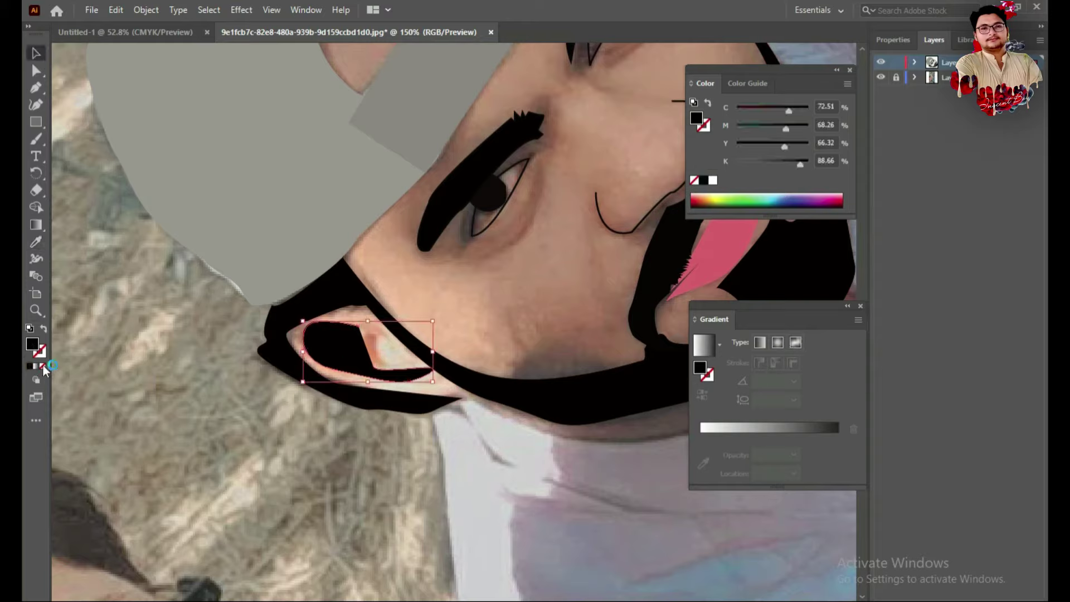
click(43, 366)
key(x)
click(29, 366)
click(148, 385)
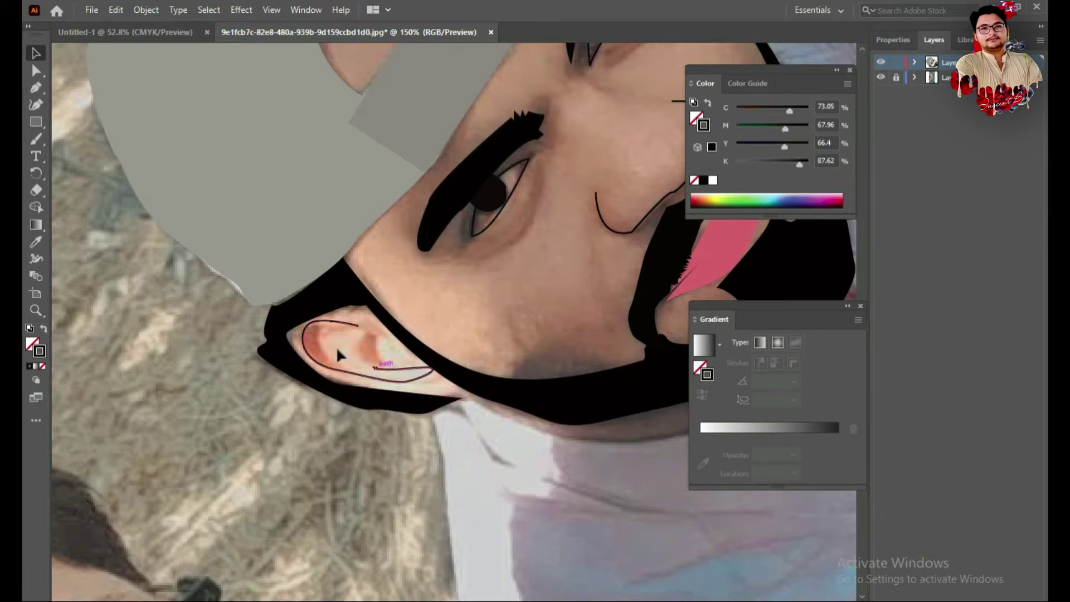
scroll(509, 306, down, 2)
Zoom out to the whole portrait, then zoom back in on the face.
scroll(518, 389, down, 2)
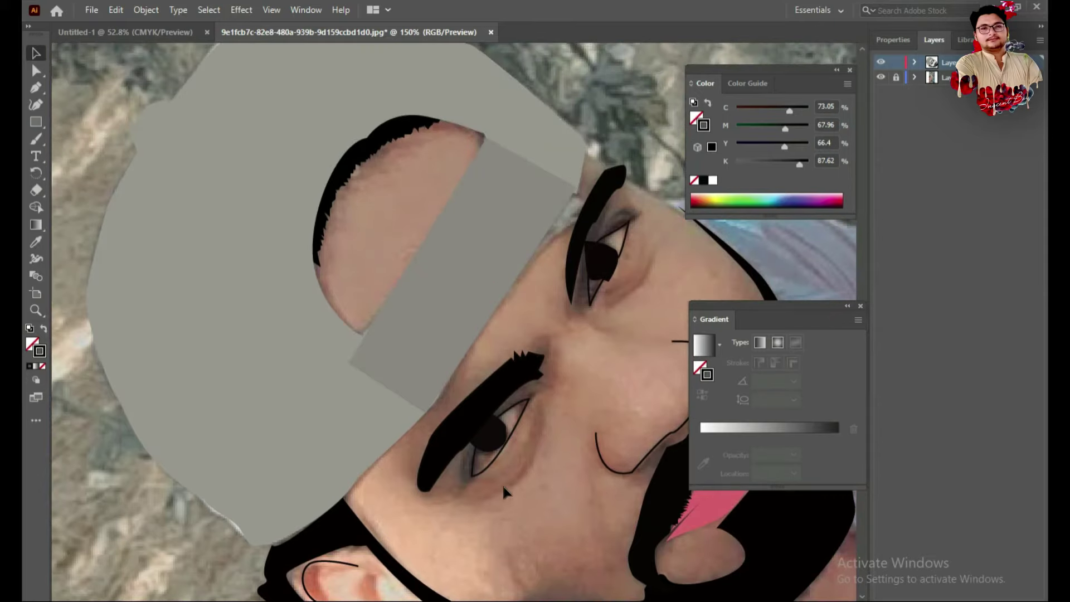
key(z)
alt+click(503, 484)
drag(463, 273, 378, 394)
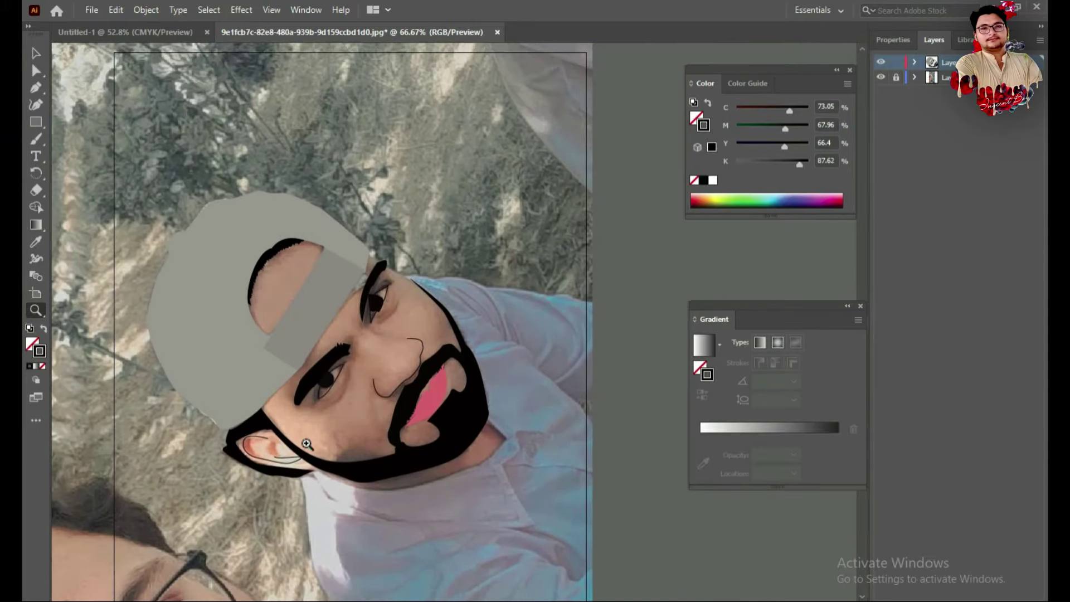
click(306, 443)
Draw a small closed Pen shape on the lower cheek just above the beard.
click(36, 87)
click(267, 395)
drag(315, 356, 370, 406)
drag(269, 399, 262, 415)
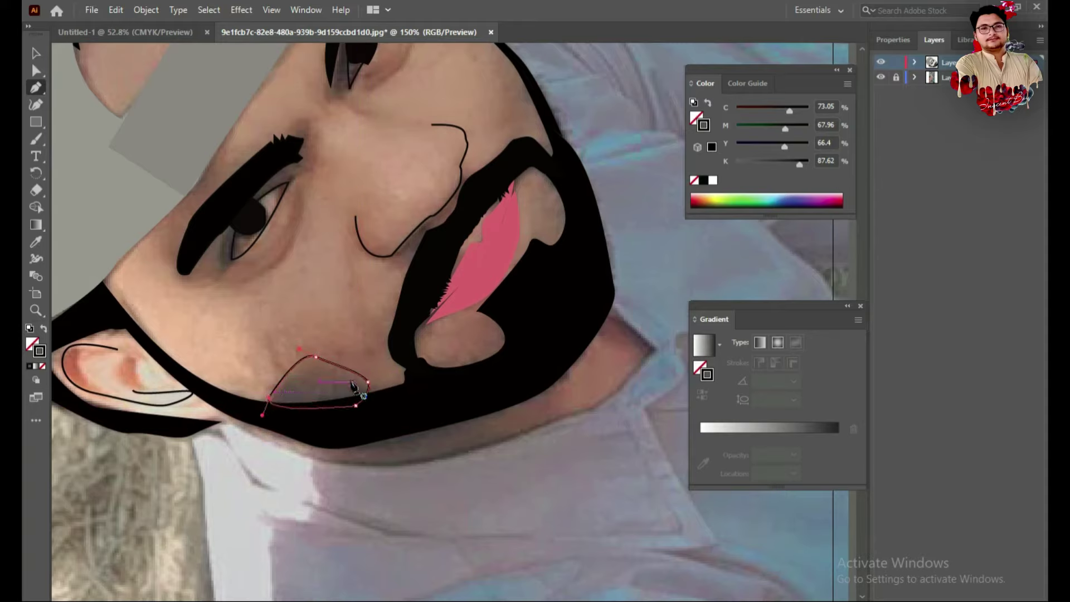
Pan the view up toward the cap area.
scroll(340, 390, up, 5)
scroll(340, 390, right, 2)
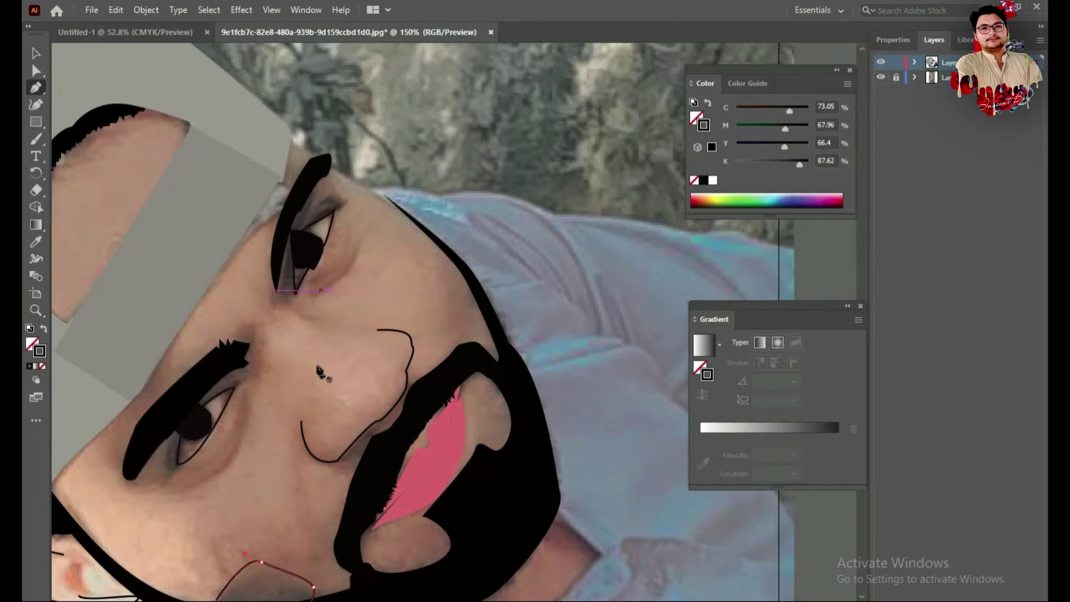
drag(297, 359, 435, 430)
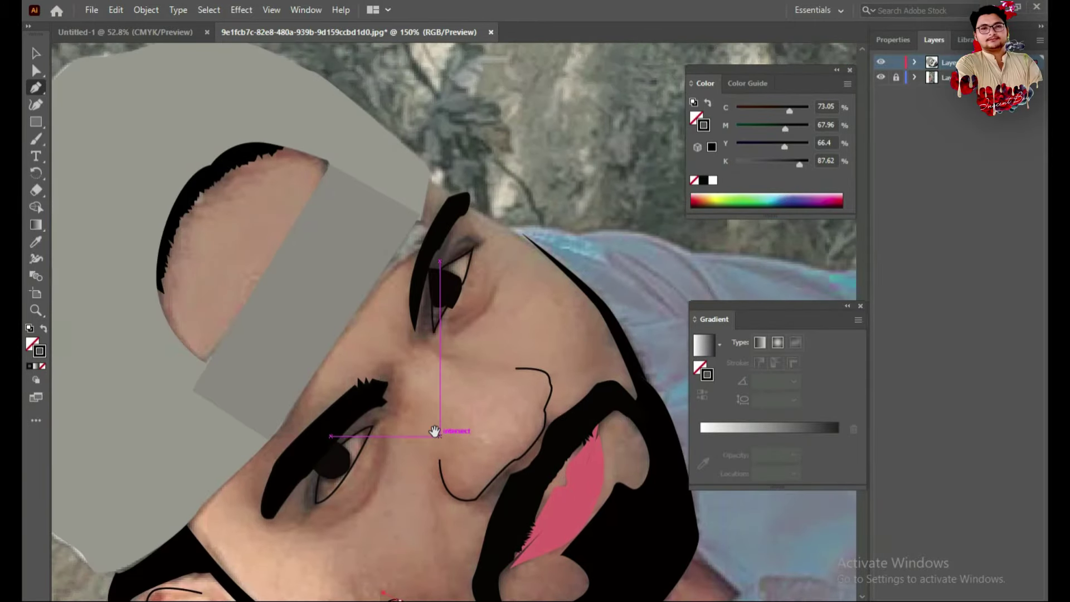
drag(189, 253, 285, 301)
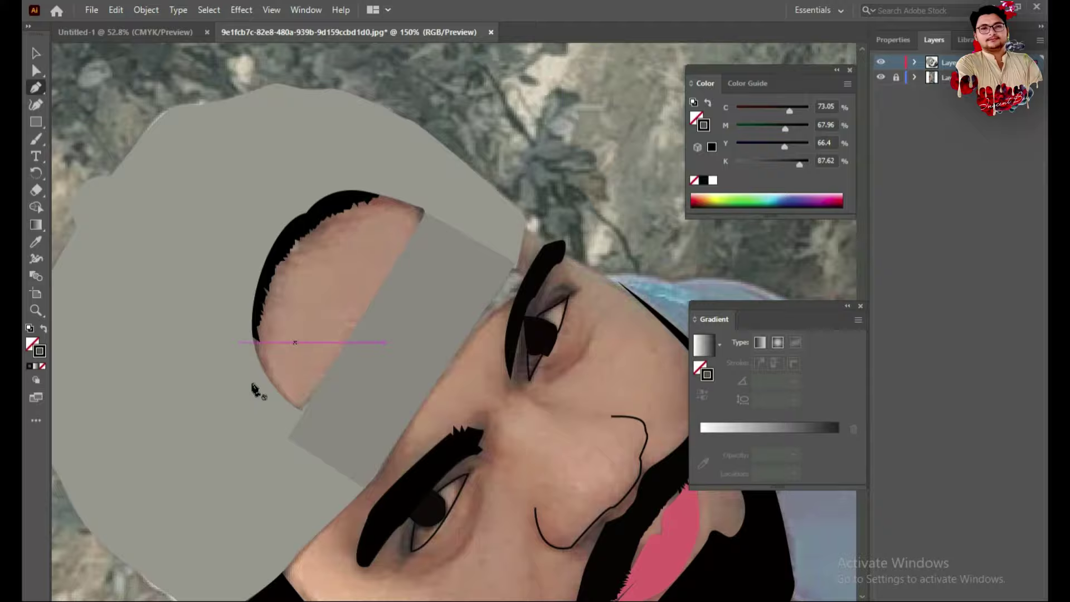
scroll(254, 390, down, 5)
scroll(253, 390, left, 2)
scroll(234, 222, right, 4)
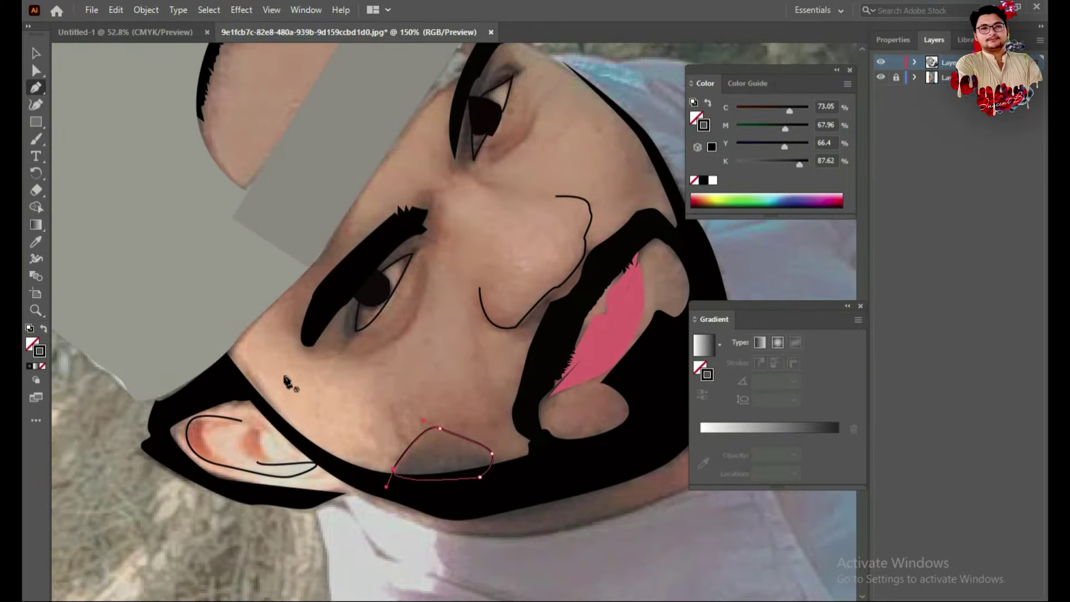
Fill the ear outline with a light peach skin colour sampled by Eyedropper.
scroll(287, 384, down, 3)
scroll(287, 384, right, 2)
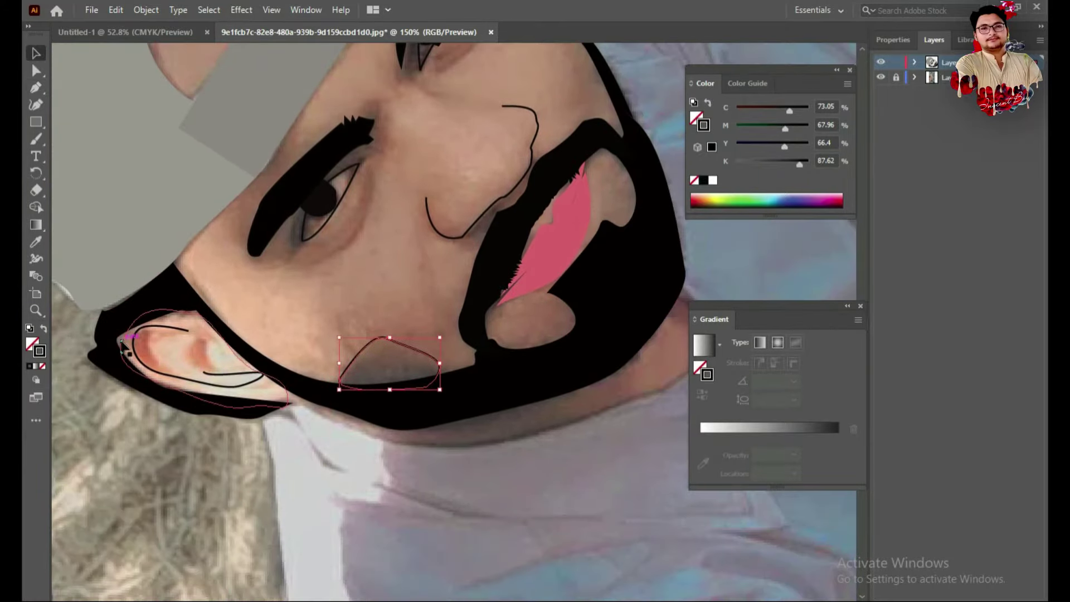
click(121, 345)
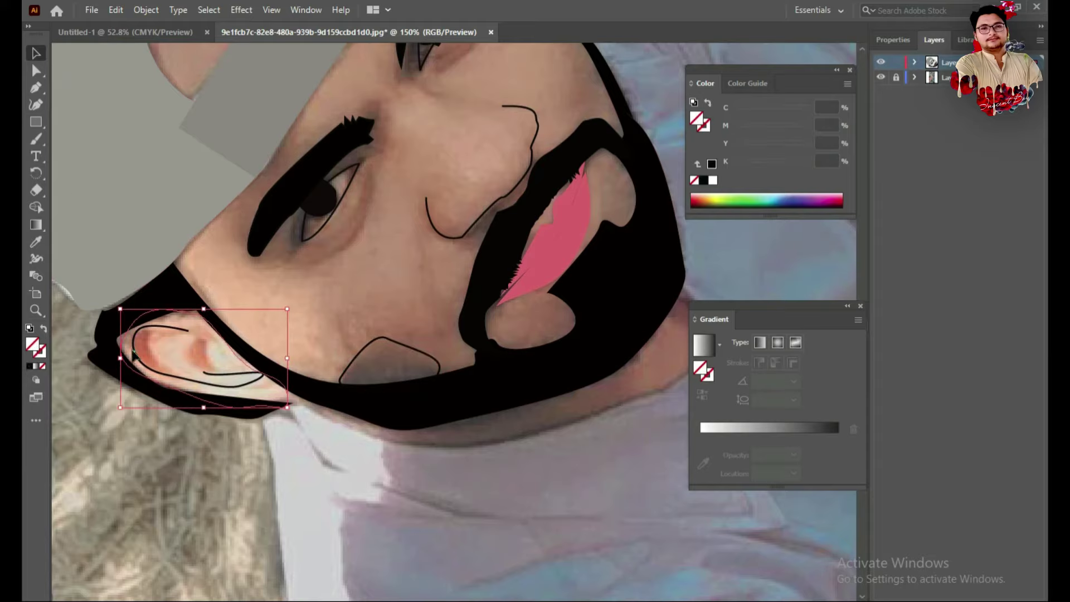
click(36, 242)
click(180, 344)
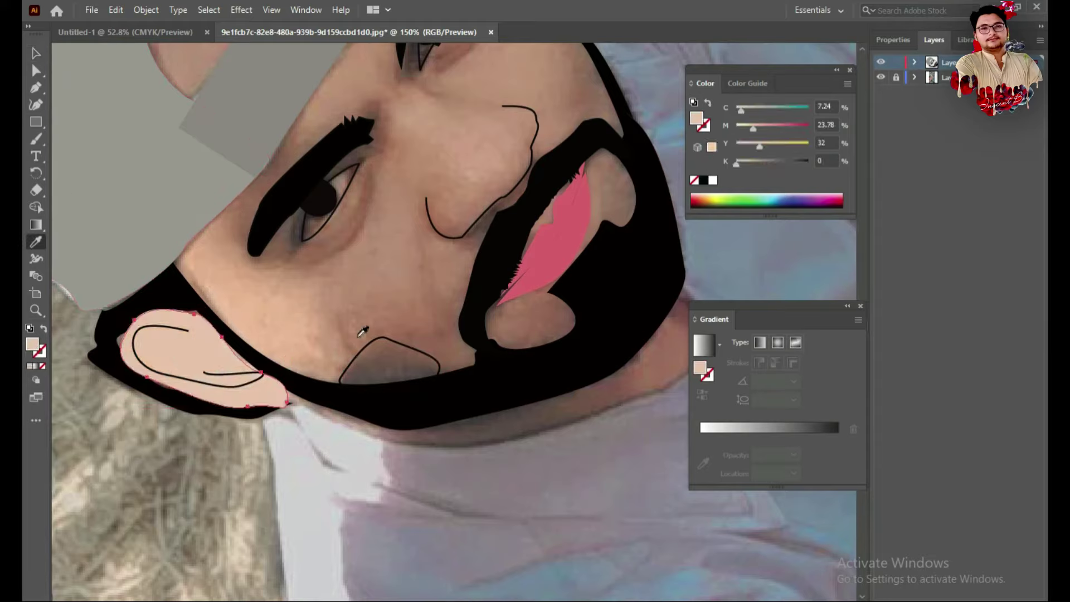
click(232, 269)
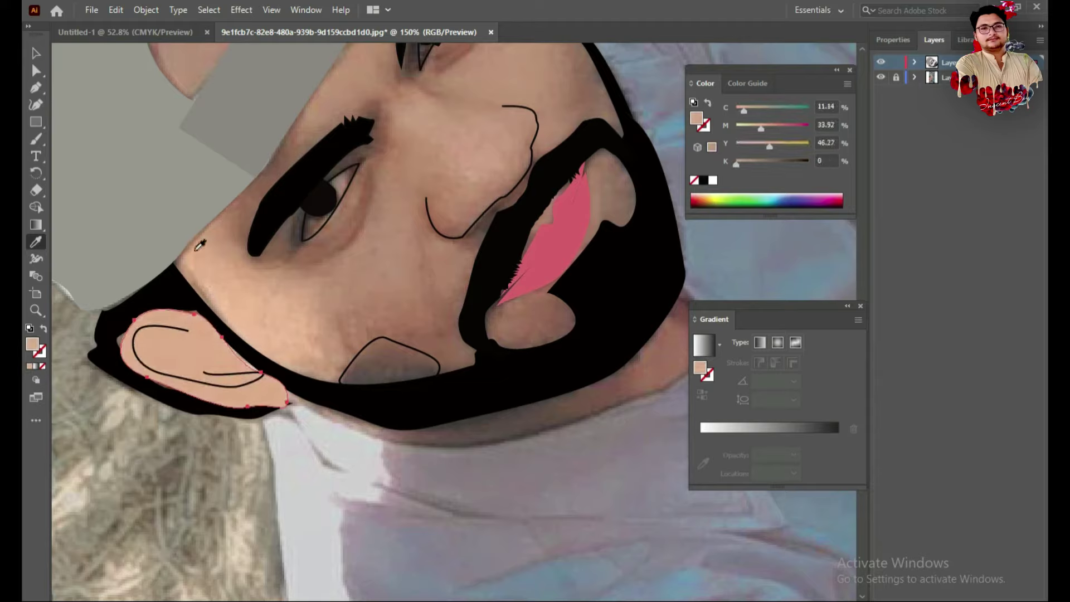
click(221, 289)
click(250, 313)
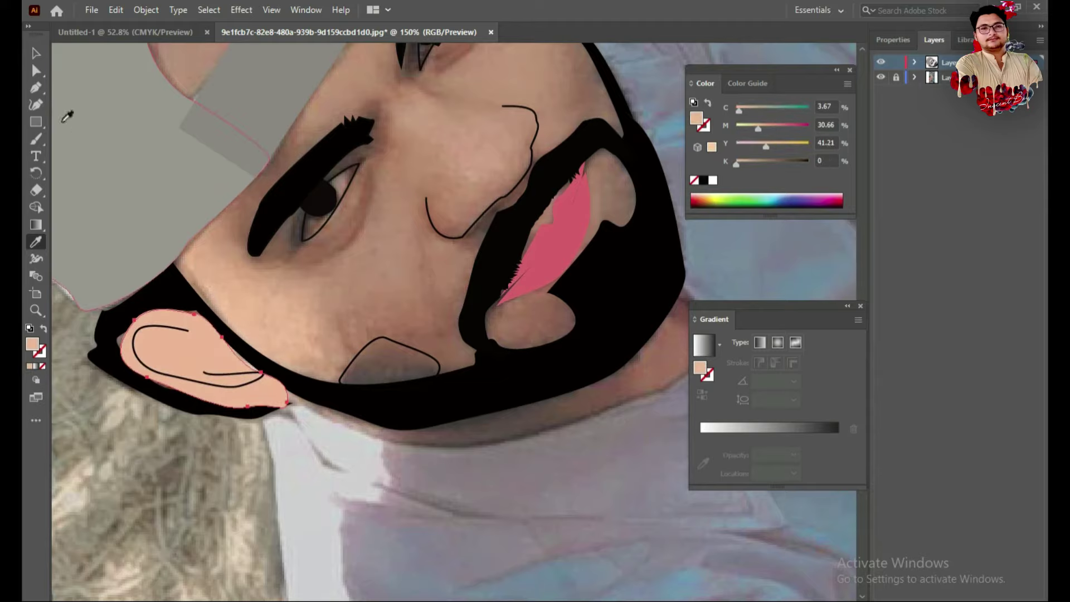
Restack the peach ear shape behind the beard, undoing an accidental beard nudge.
click(36, 70)
right_click(173, 329)
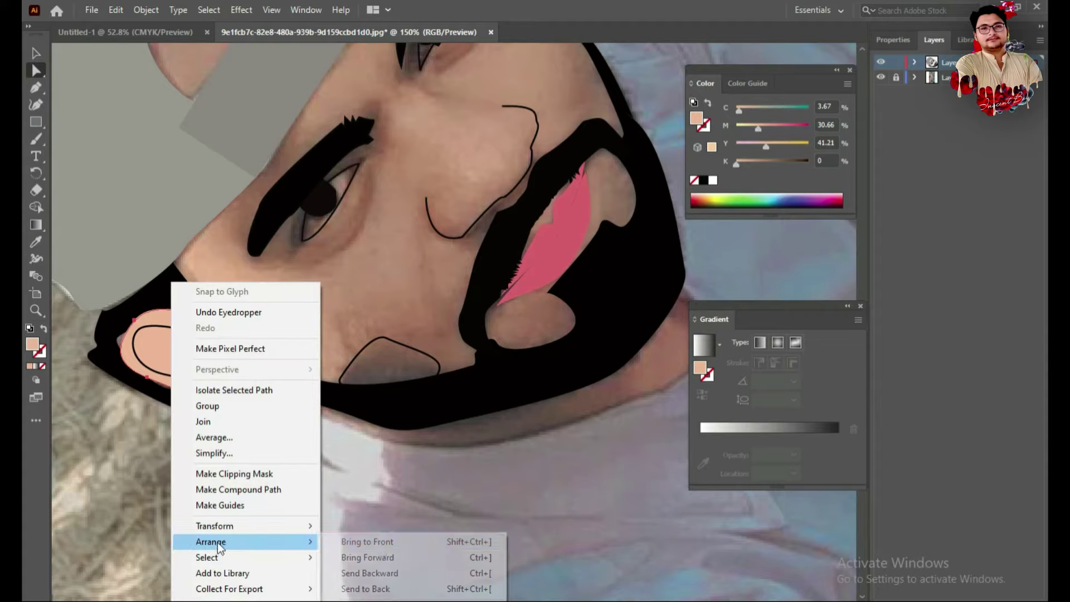
click(365, 589)
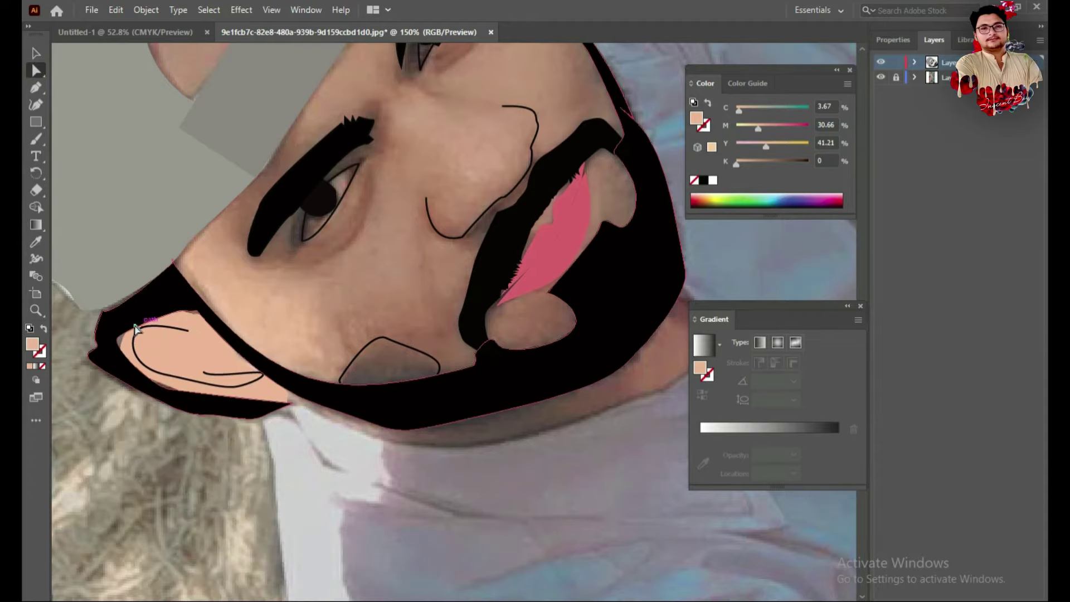
drag(124, 344, 109, 339)
key(z)
key(ctrl+z)
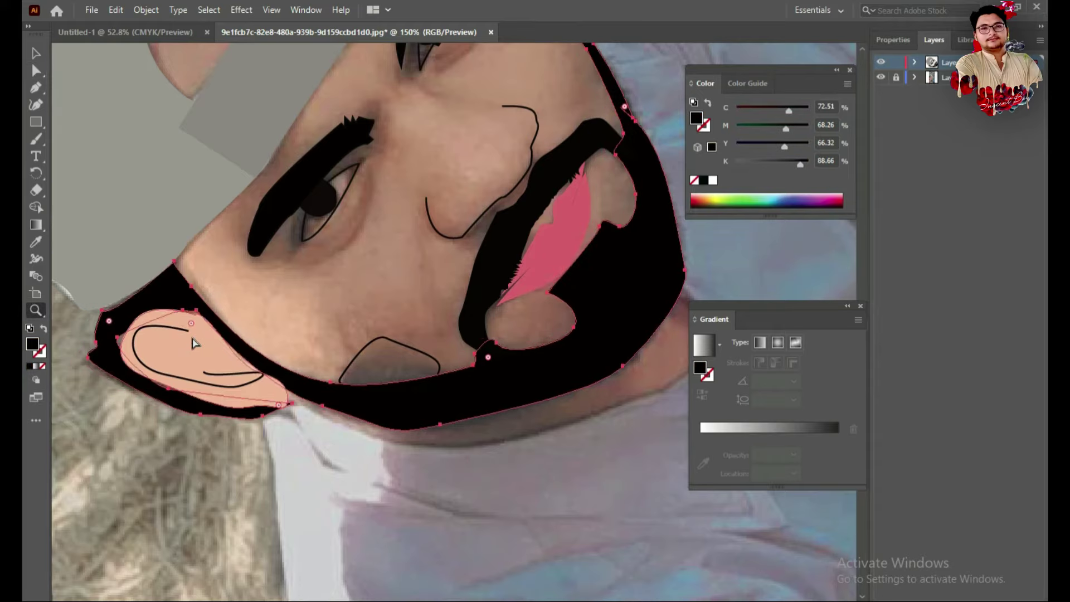
click(36, 58)
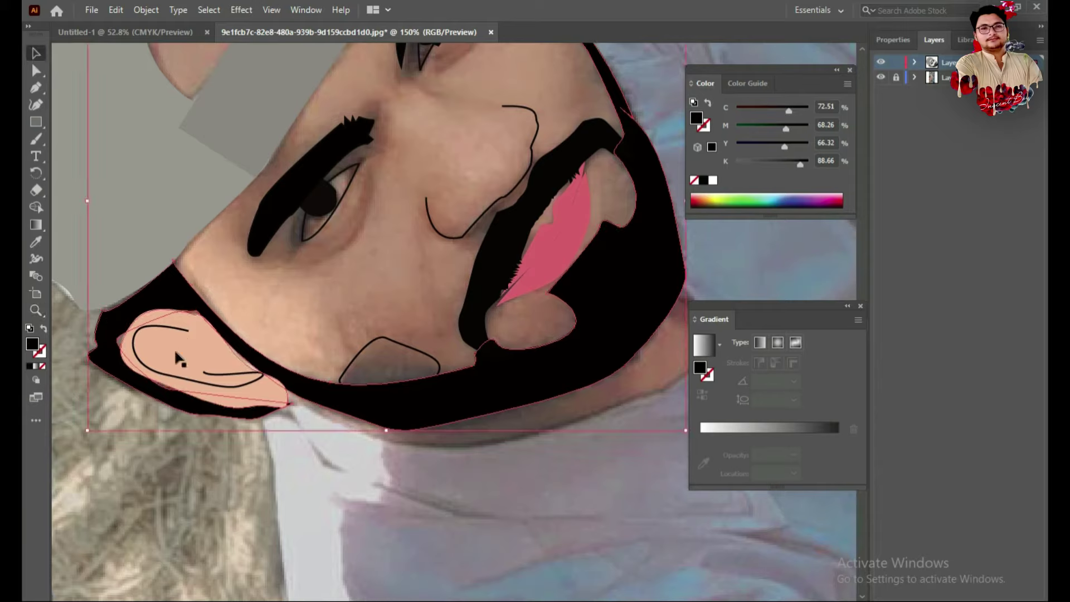
click(185, 357)
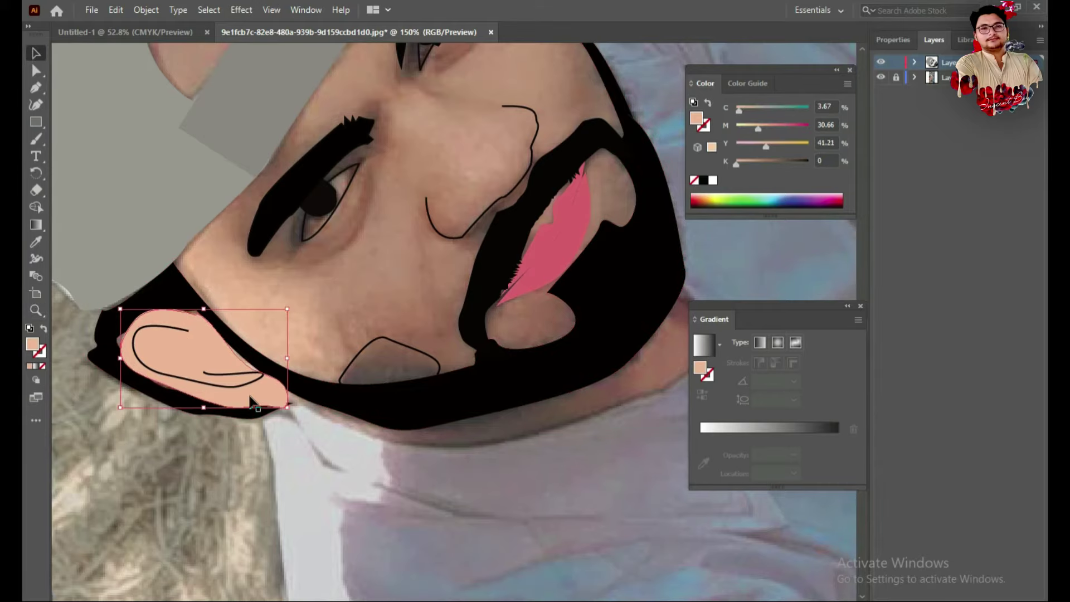
right_click(250, 399)
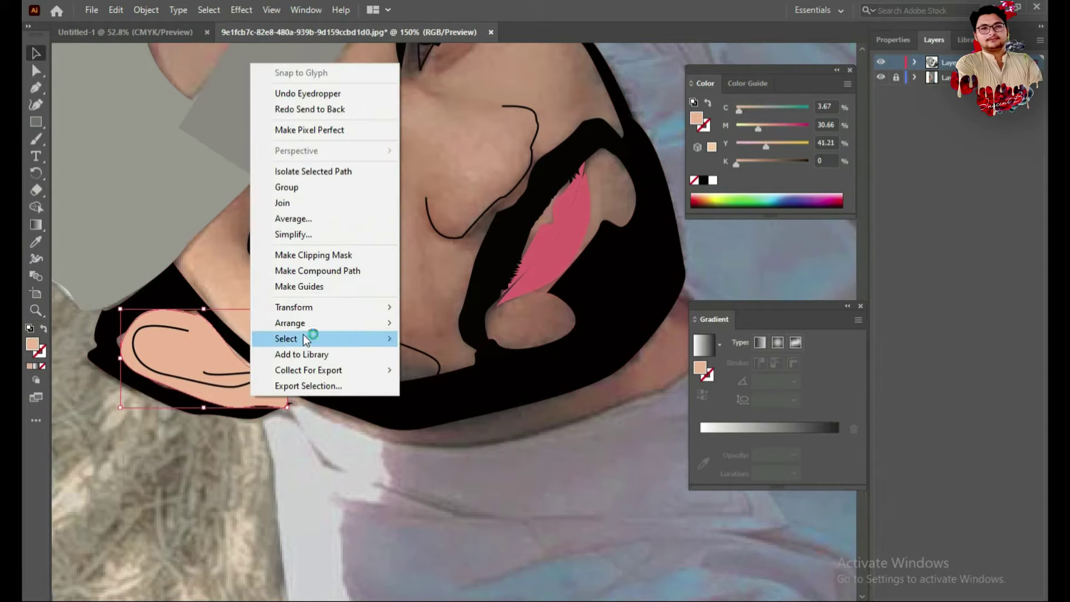
click(469, 369)
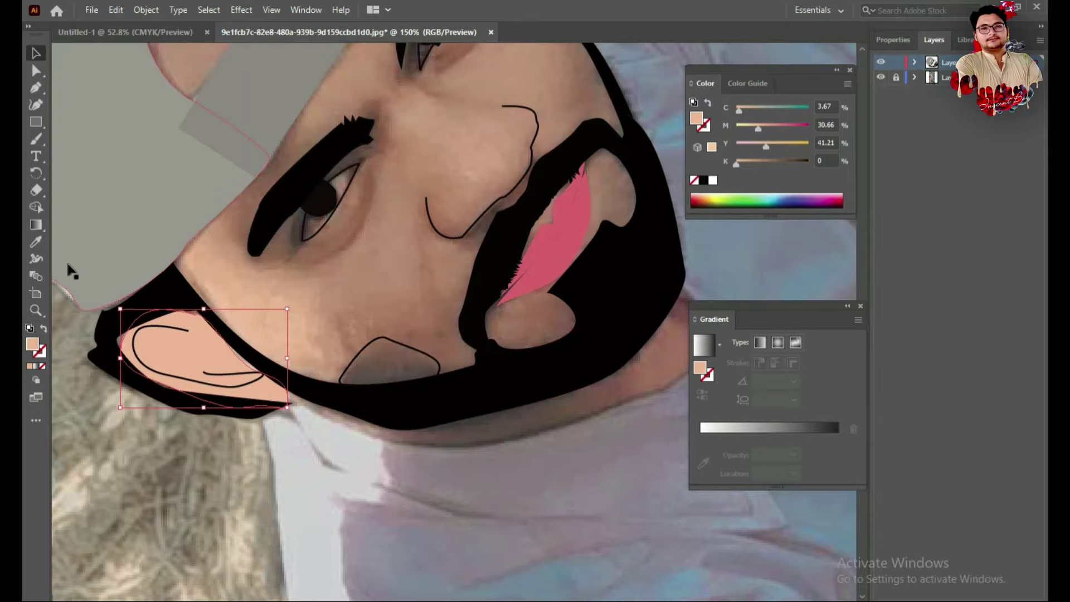
Bring the inner ear curve to the front and send the ear artwork to the back.
click(167, 222)
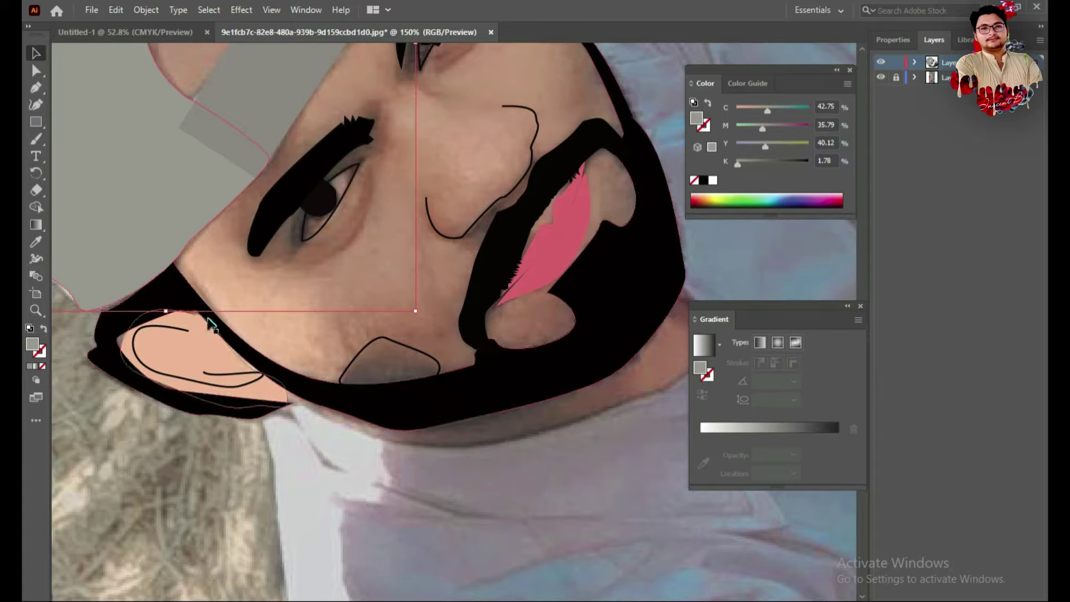
click(150, 361)
right_click(151, 363)
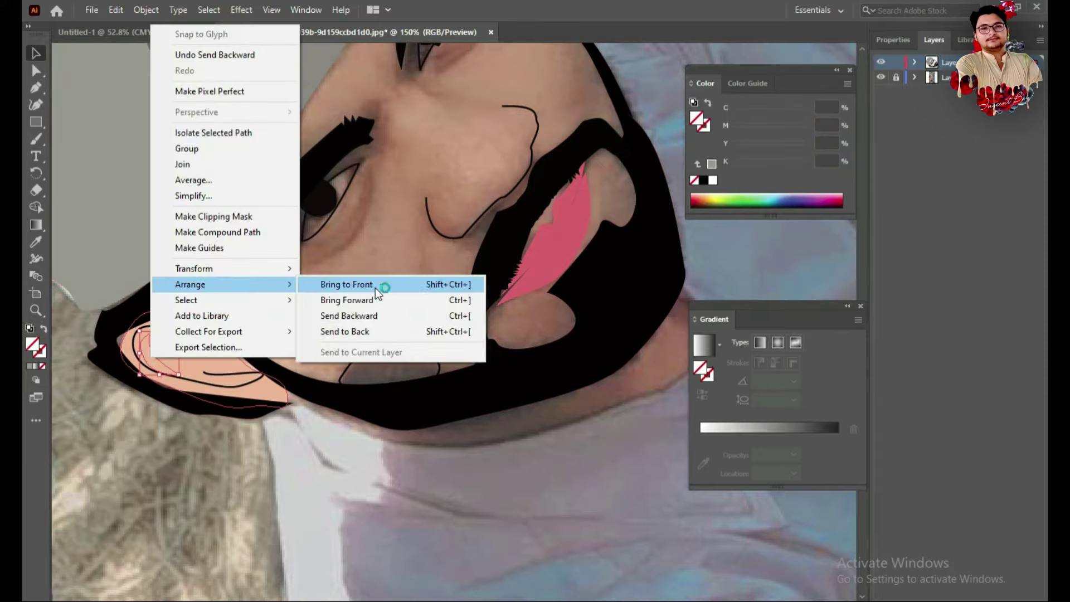
click(403, 286)
drag(204, 365, 191, 360)
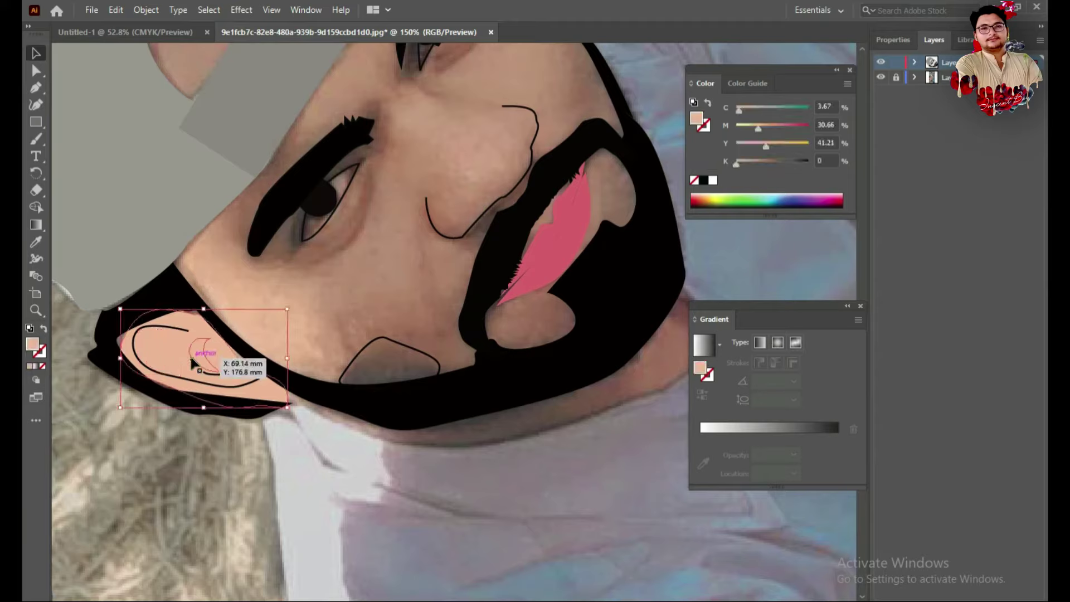
right_click(195, 362)
click(411, 332)
click(304, 338)
Adjust the ear's fill in the Color Picker to peach F2C3AA.
click(151, 338)
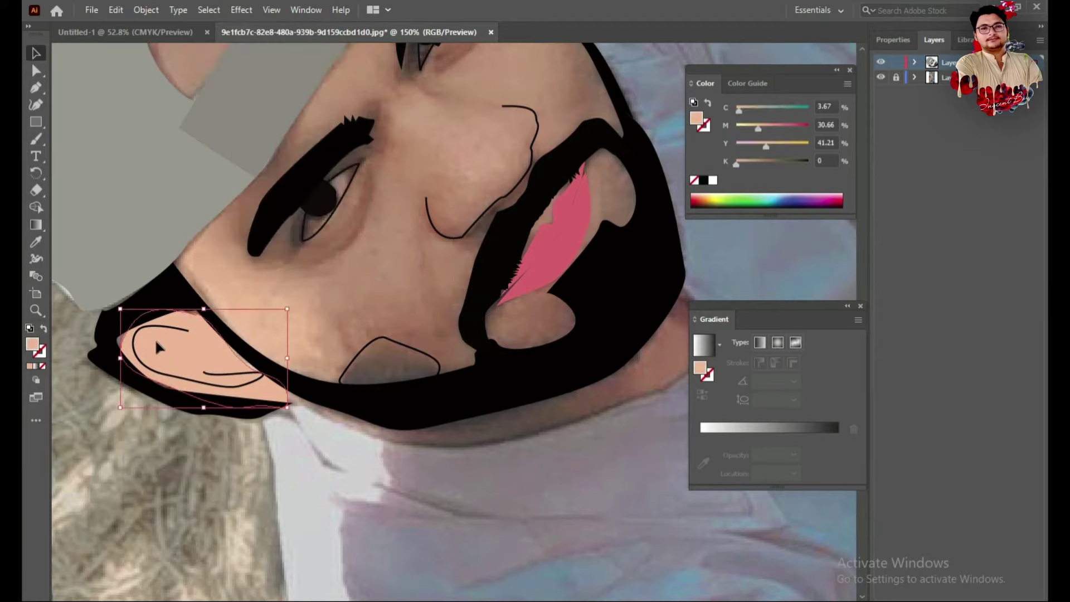
double_click(32, 345)
mouse_move(420, 232)
mouse_down()
mouse_move(399, 236)
mouse_move(420, 231)
mouse_move(399, 241)
mouse_move(400, 268)
mouse_move(439, 230)
mouse_move(407, 225)
mouse_up()
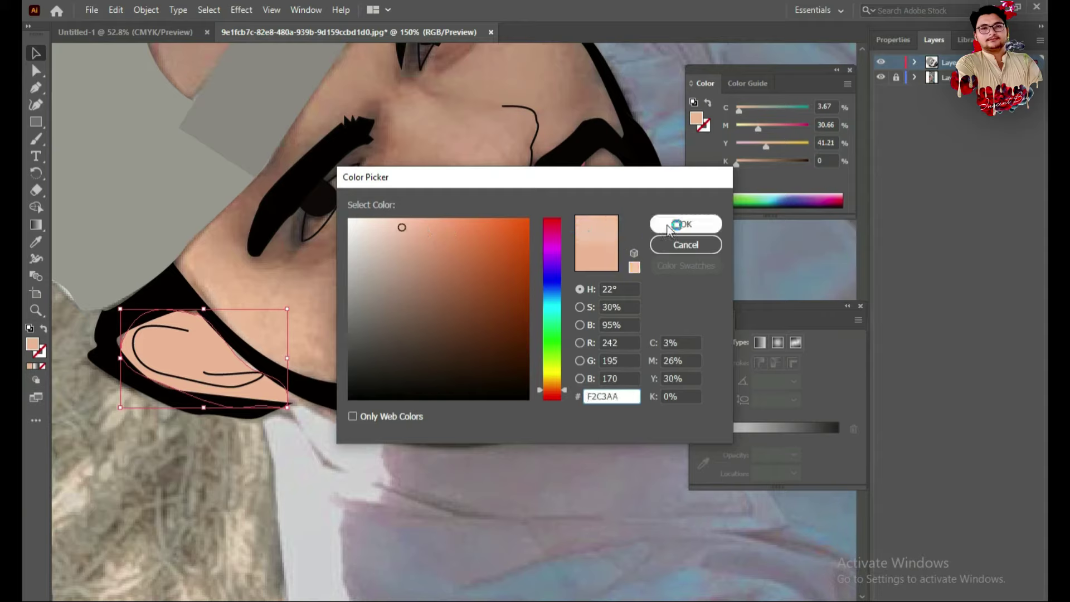
Apply the ear's peach colour and bring the small inner curve in front of the cheek skin.
click(681, 224)
click(346, 322)
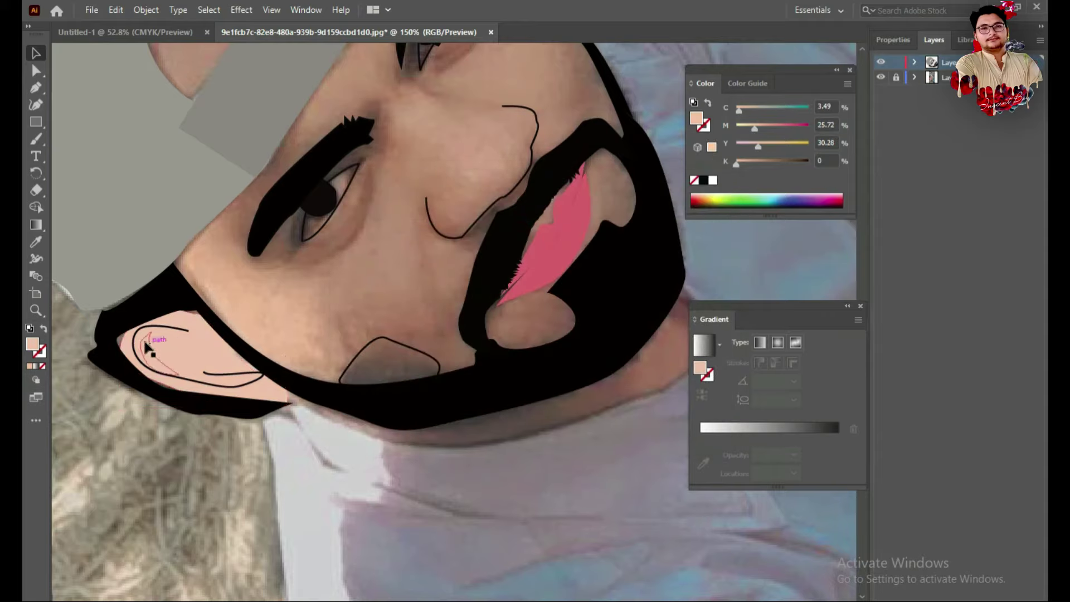
click(150, 361)
double_click(150, 361)
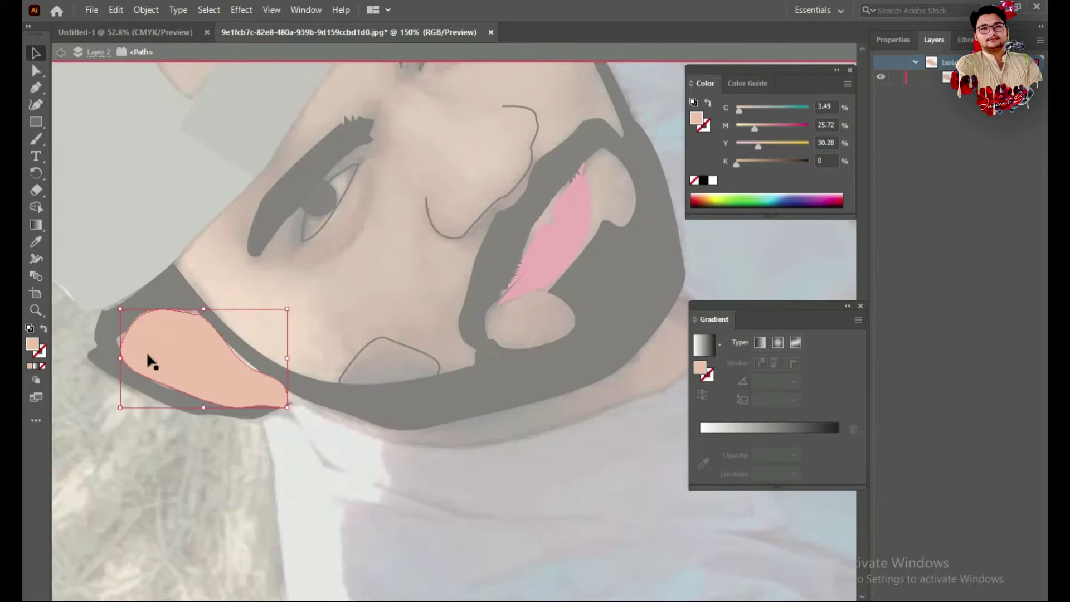
double_click(358, 322)
click(155, 359)
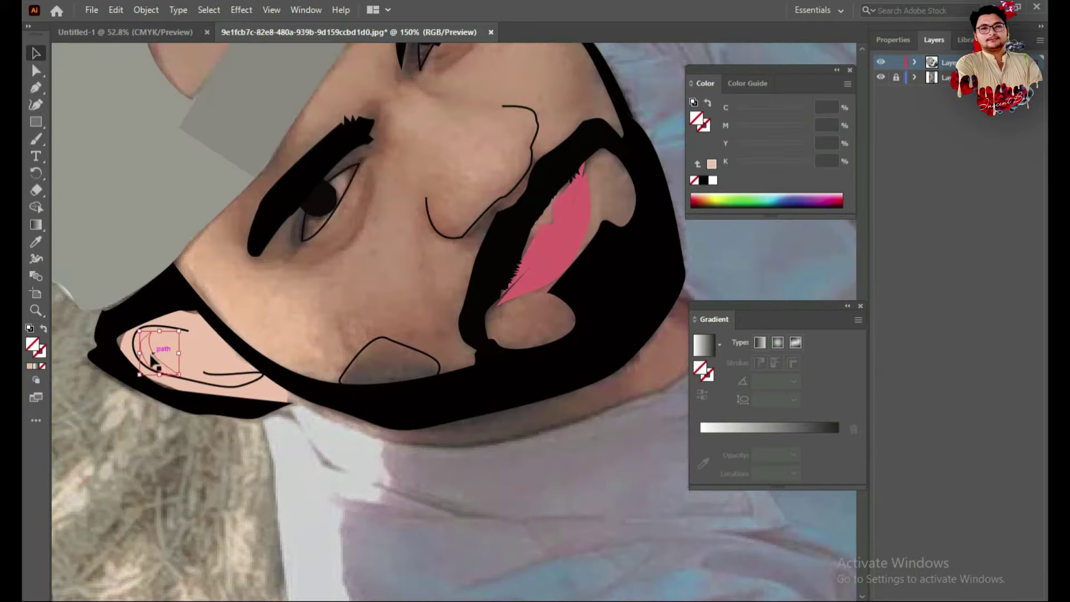
double_click(155, 360)
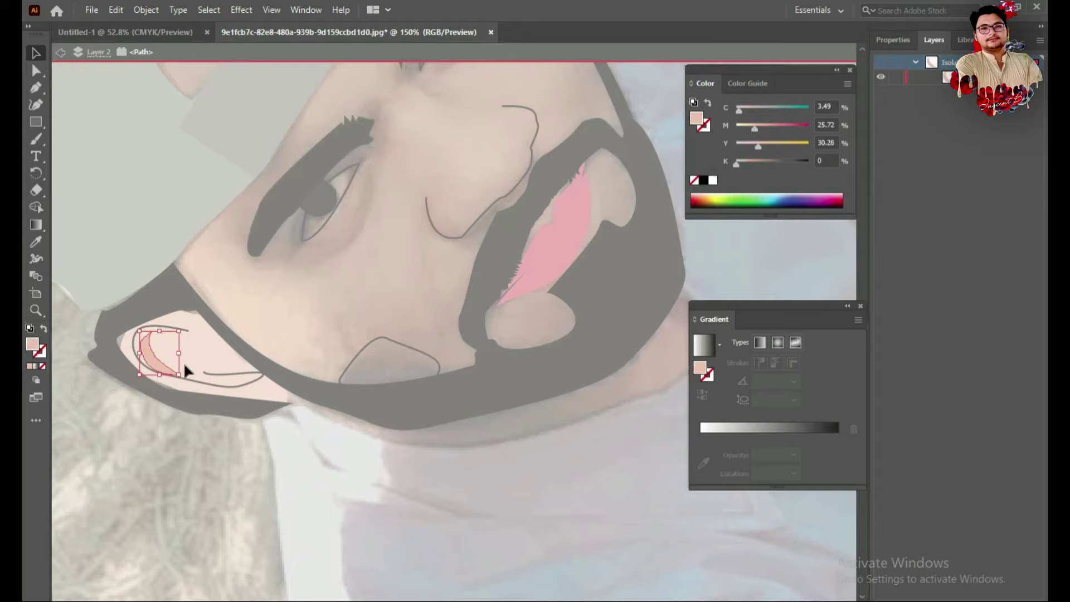
double_click(210, 373)
click(152, 359)
right_click(151, 360)
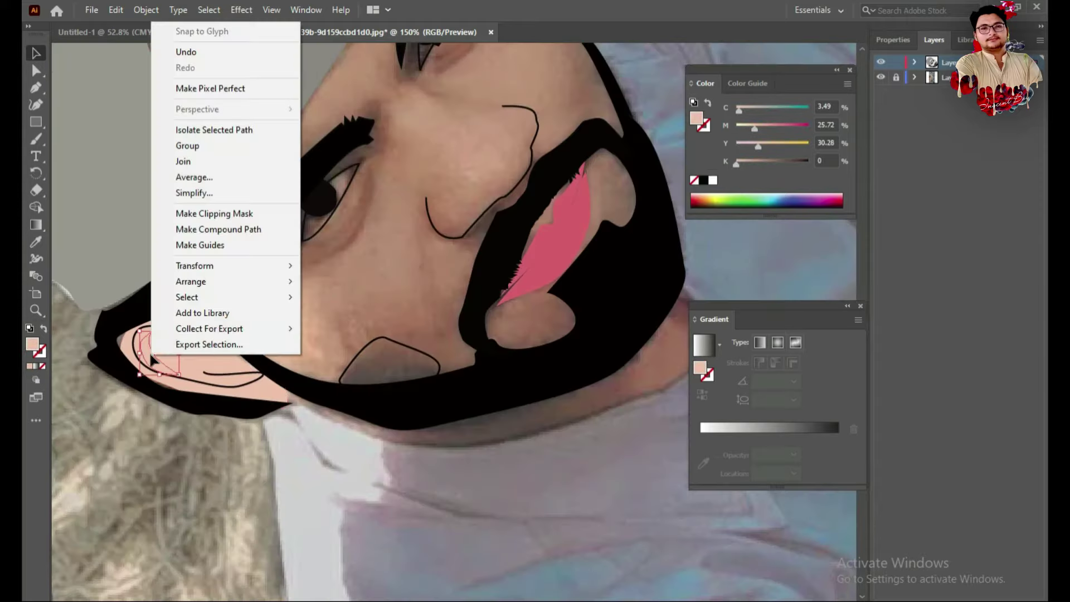
click(360, 283)
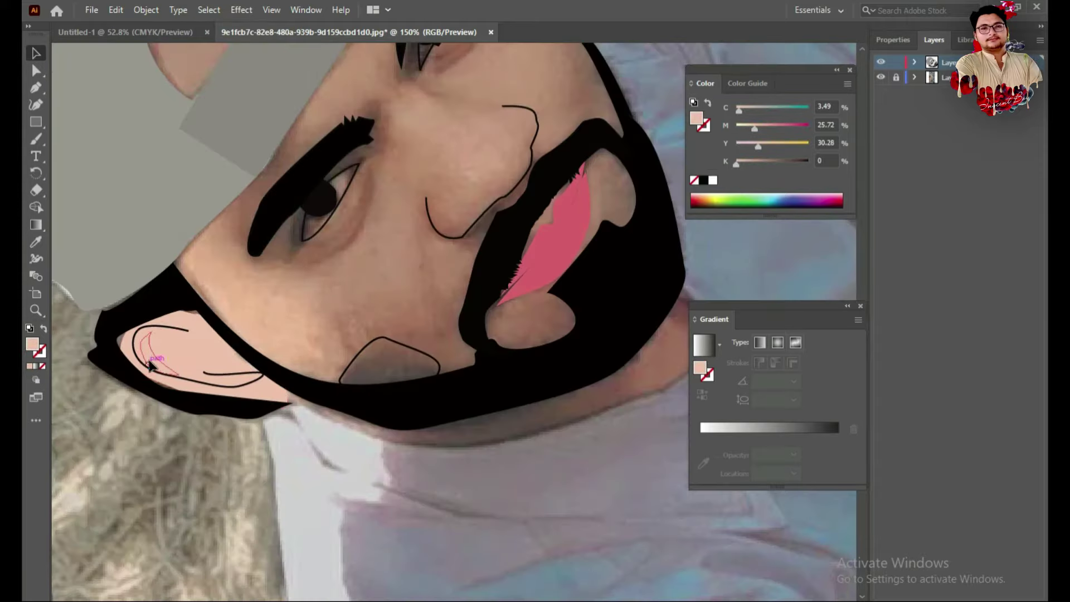
Fill the inner curve with a slightly darker peach (EFAC8F), then deselect.
double_click(32, 345)
drag(401, 229, 411, 225)
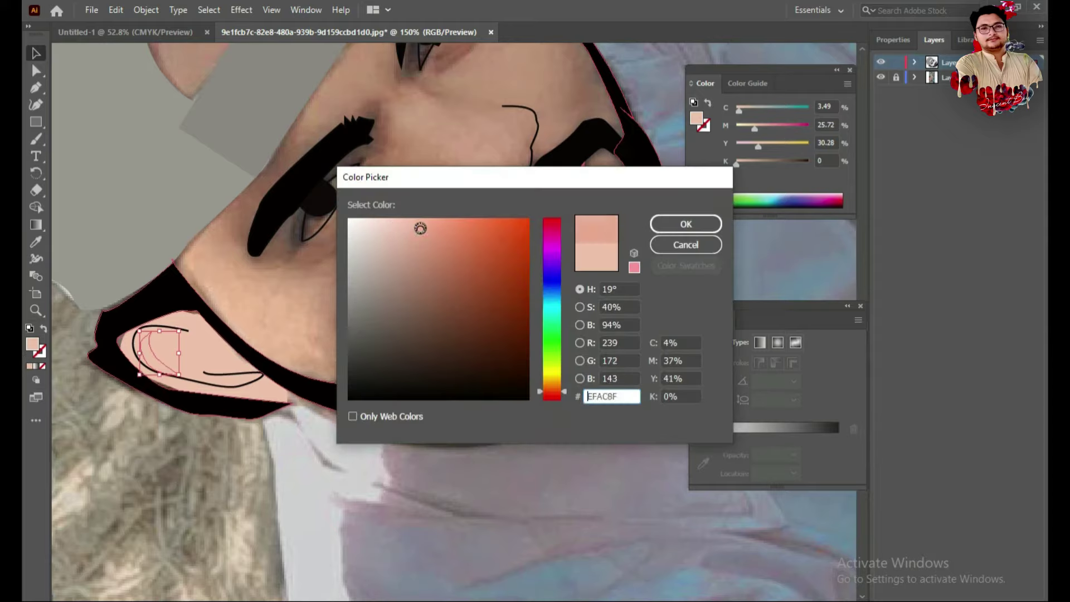
click(686, 224)
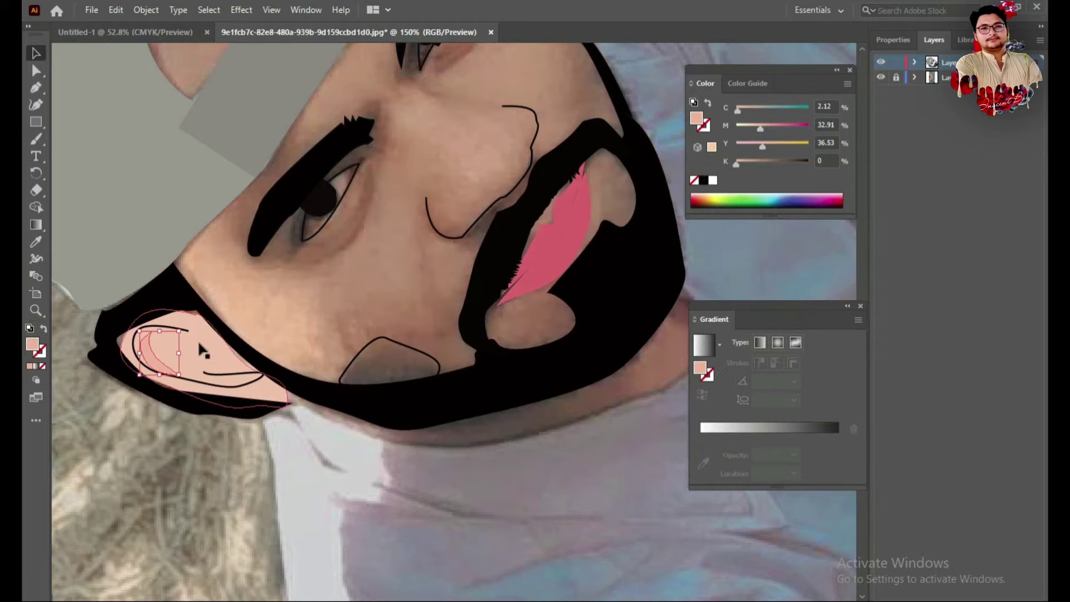
click(208, 348)
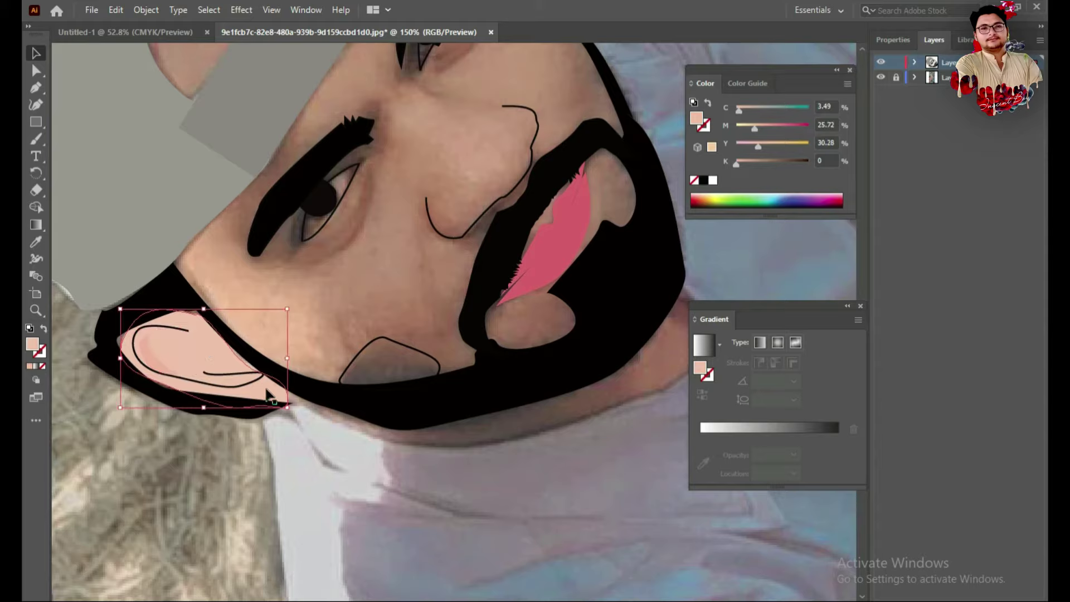
key(ctrl+shift+a)
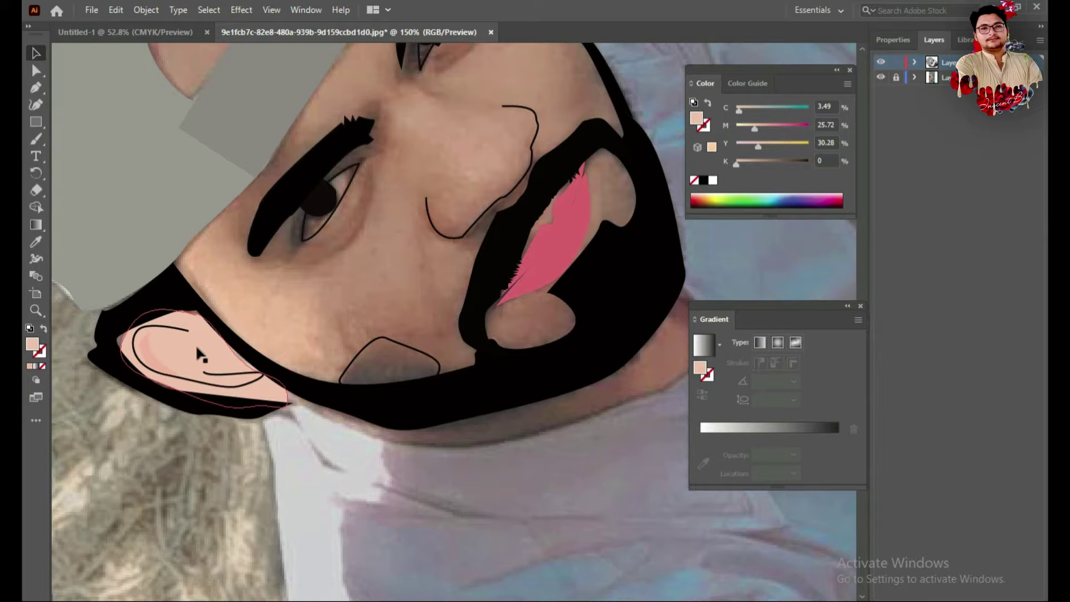
Draw a closed Pen highlight shape from the brow down the bridge of the nose.
scroll(175, 295, down, 2)
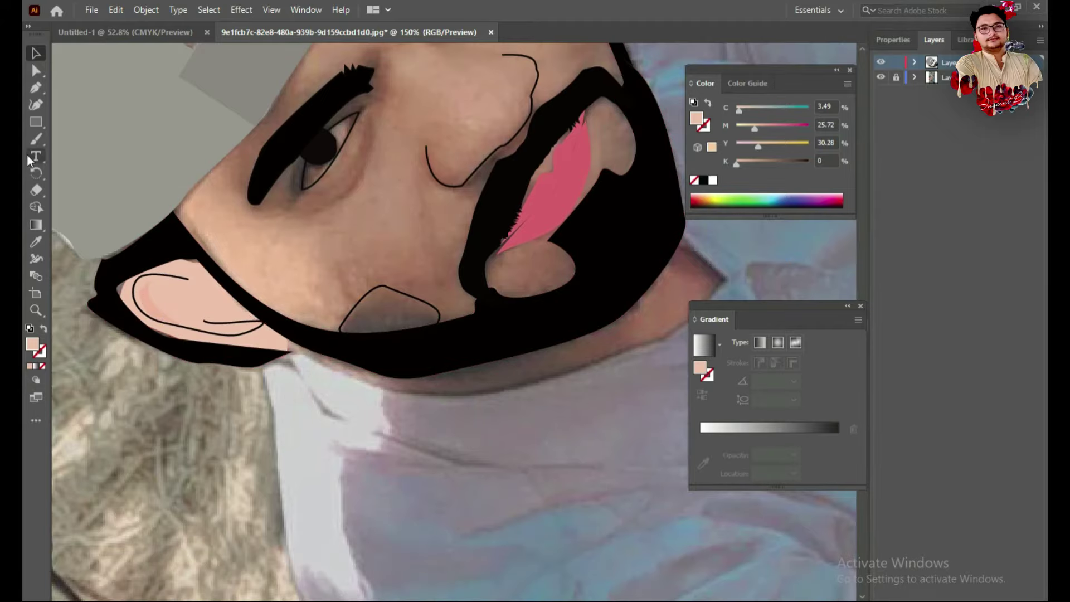
scroll(389, 314, up, 3)
scroll(389, 314, up, 6)
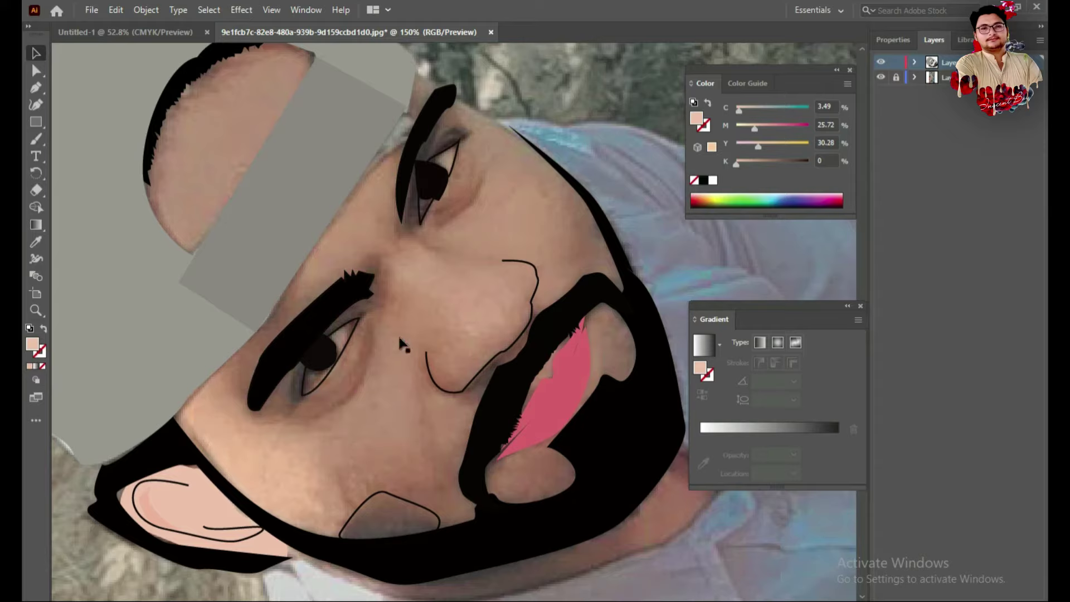
key(p)
click(397, 281)
drag(449, 318, 446, 286)
click(456, 378)
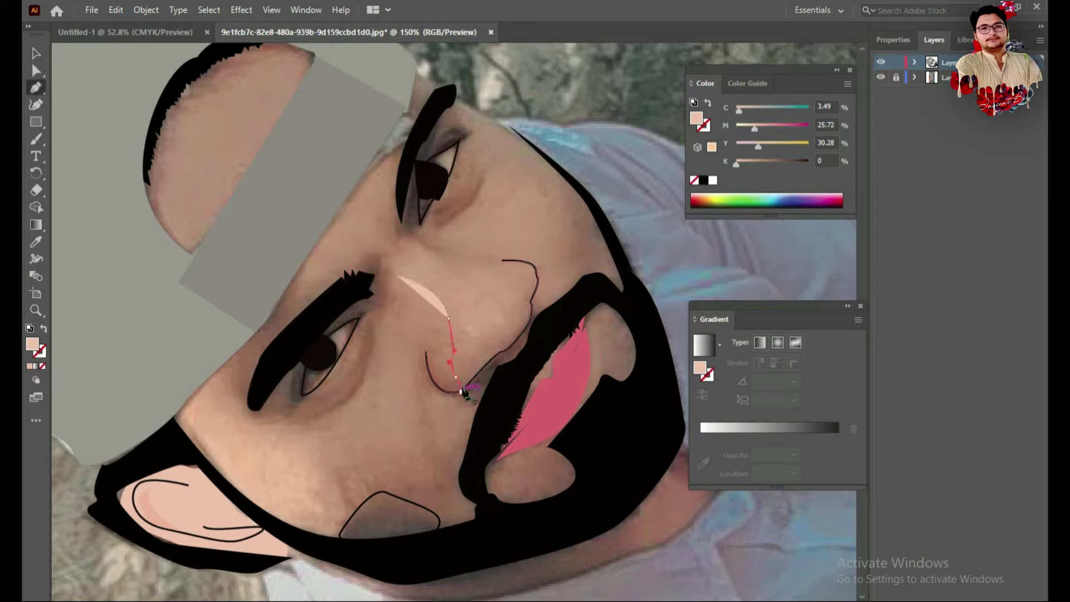
drag(462, 392, 510, 388)
click(425, 355)
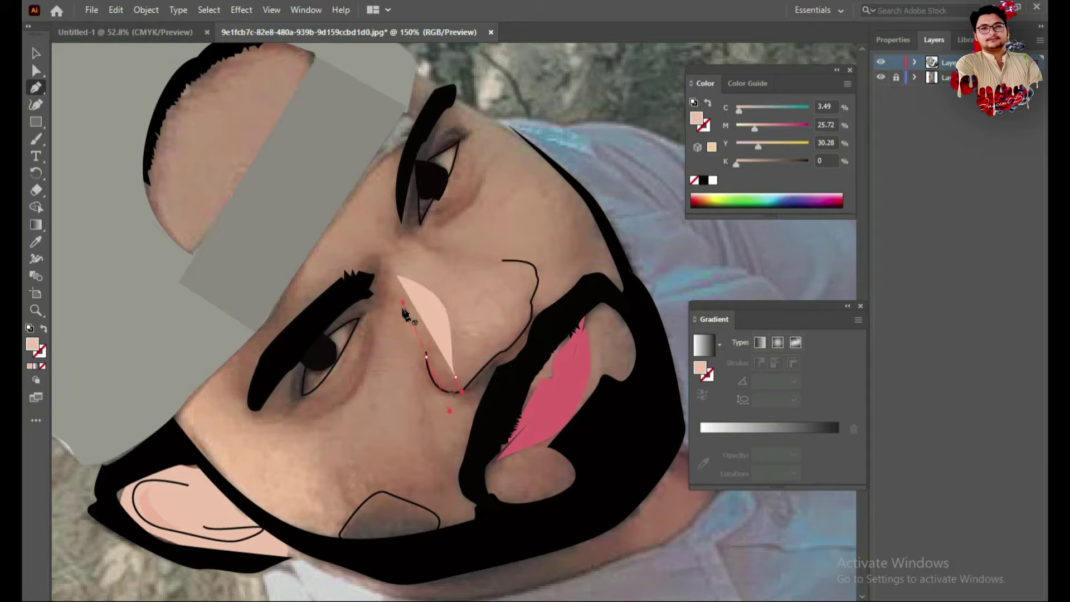
drag(419, 315, 422, 322)
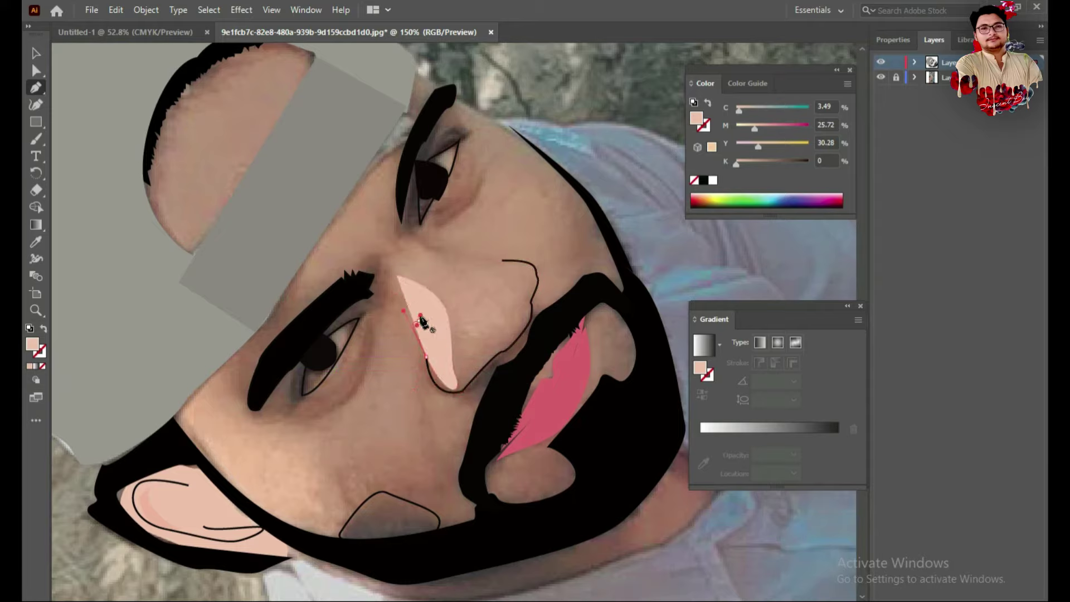
click(393, 279)
Fill the nose highlight with pale peach F2C5B1 and deselect it.
key(v)
double_click(432, 323)
double_click(34, 347)
drag(399, 227, 400, 230)
click(399, 227)
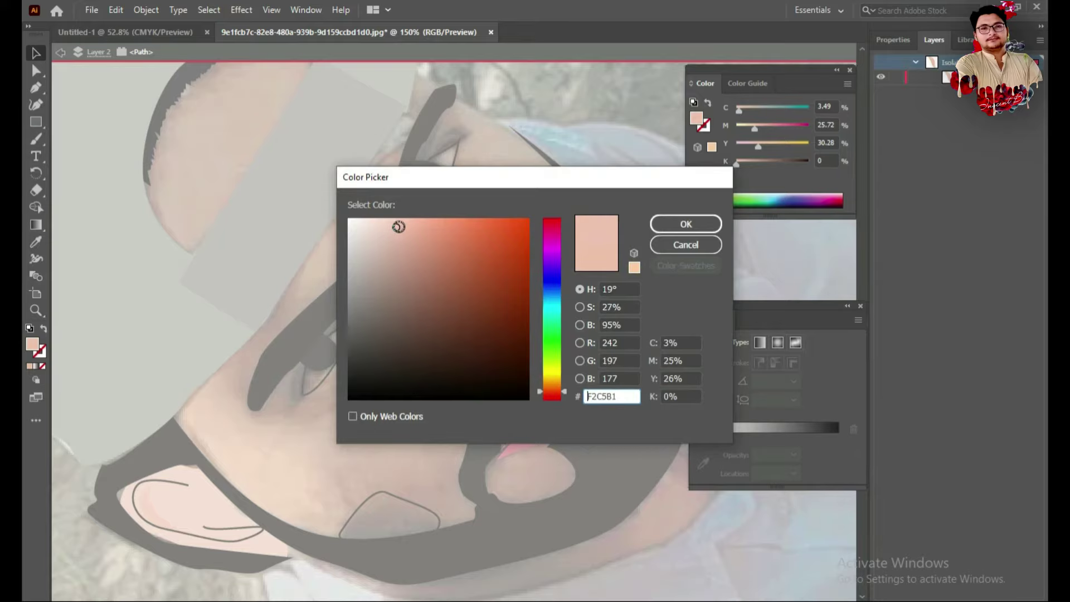
click(685, 223)
key(Escape)
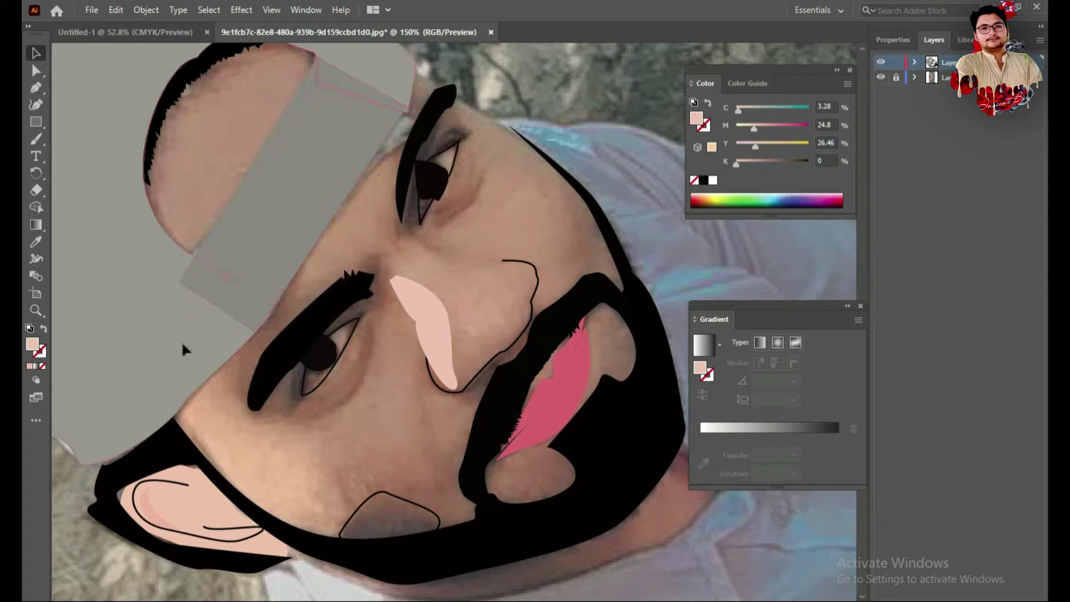
Start the Pen face outline along the jaw and beard up to the temple.
click(34, 87)
scroll(298, 303, down, 3)
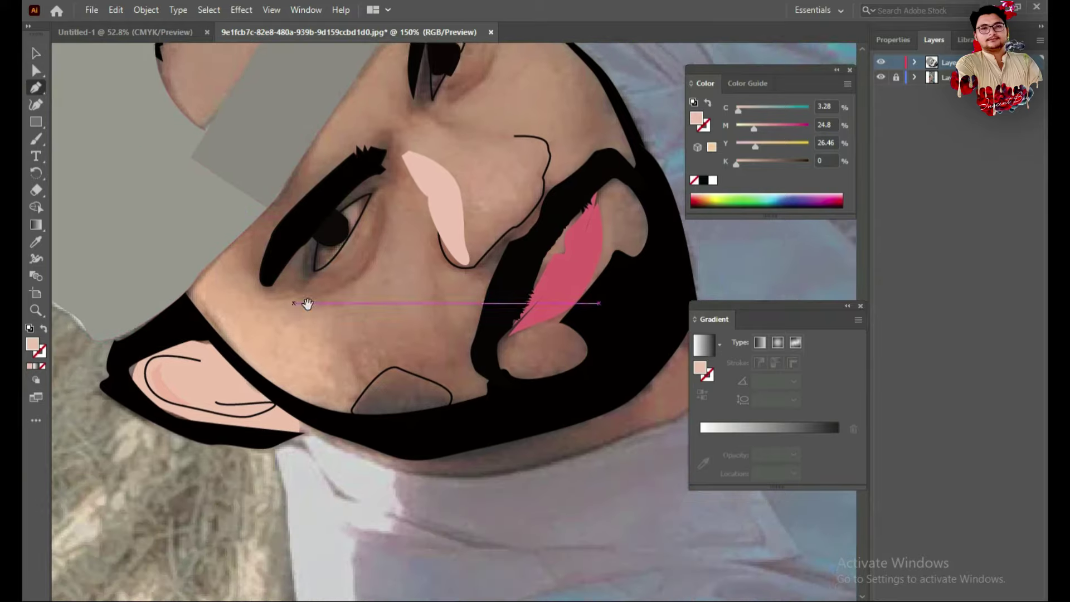
click(104, 209)
drag(457, 434, 574, 387)
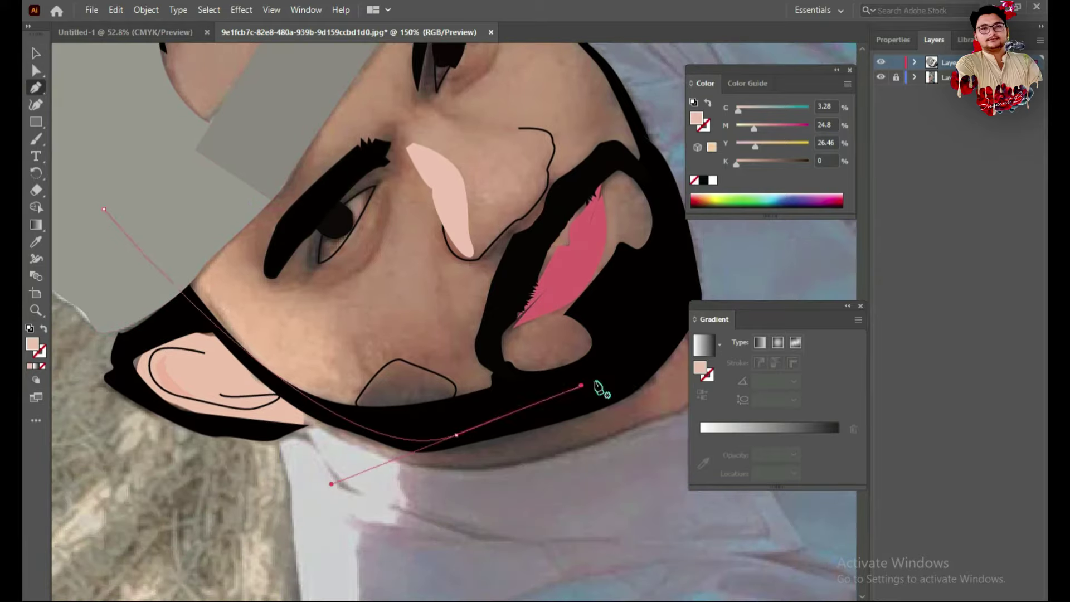
click(581, 384)
click(640, 323)
drag(644, 327, 609, 410)
click(630, 305)
scroll(613, 312, up, 2)
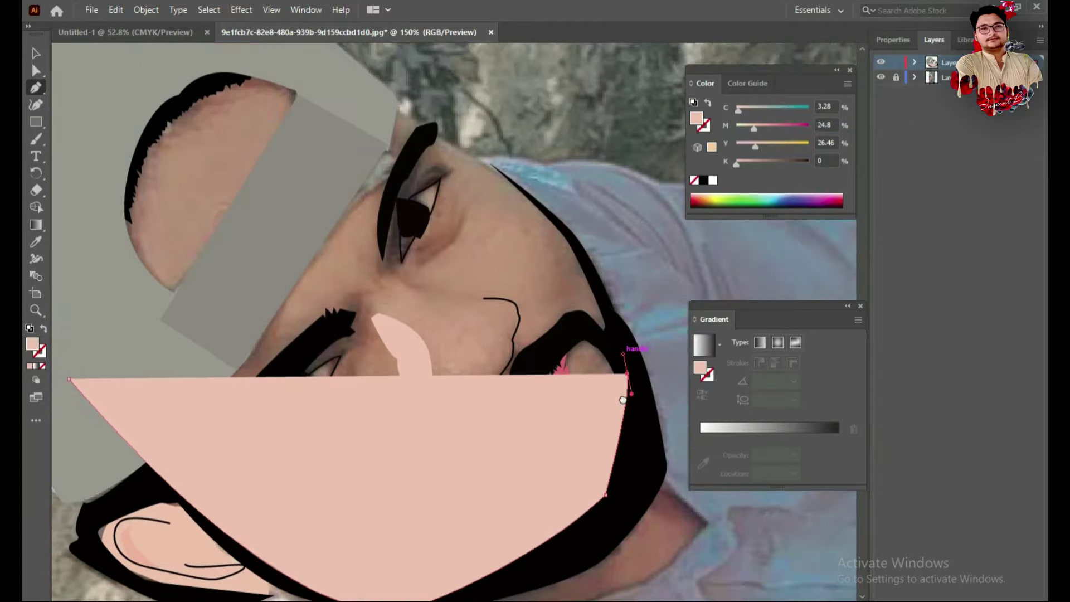
scroll(585, 323, up, 2)
drag(575, 312, 562, 302)
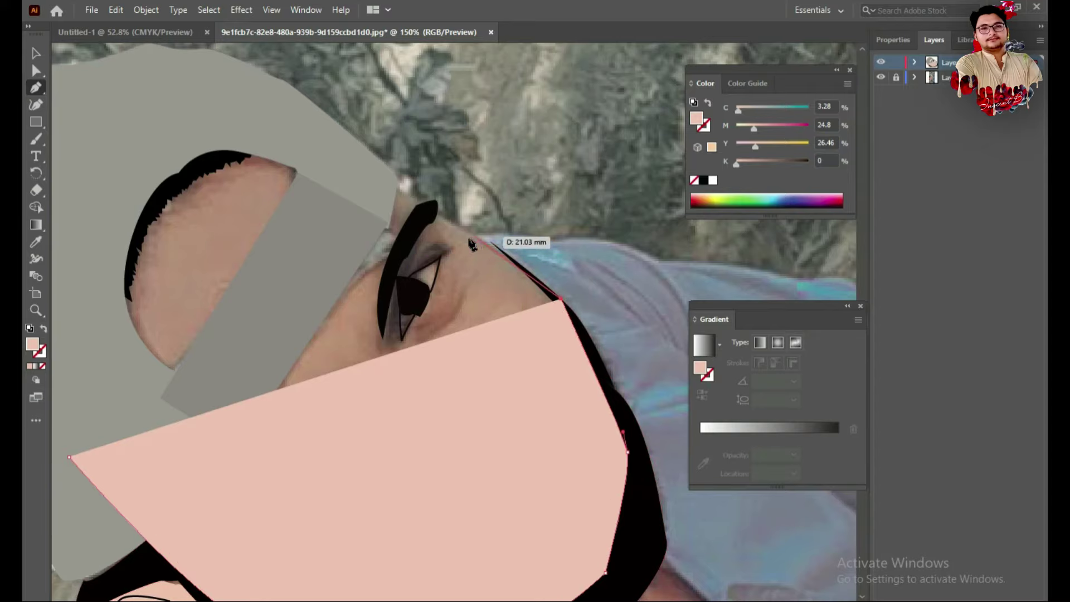
drag(480, 239, 469, 246)
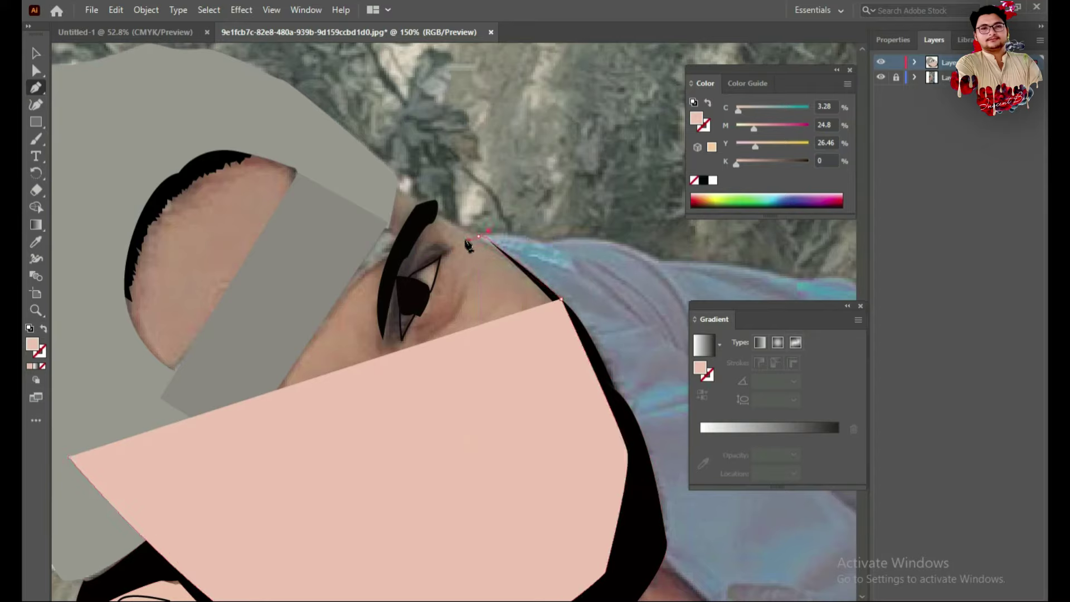
Set the outline's fill to None and close it around the eyebrow and cap.
click(42, 366)
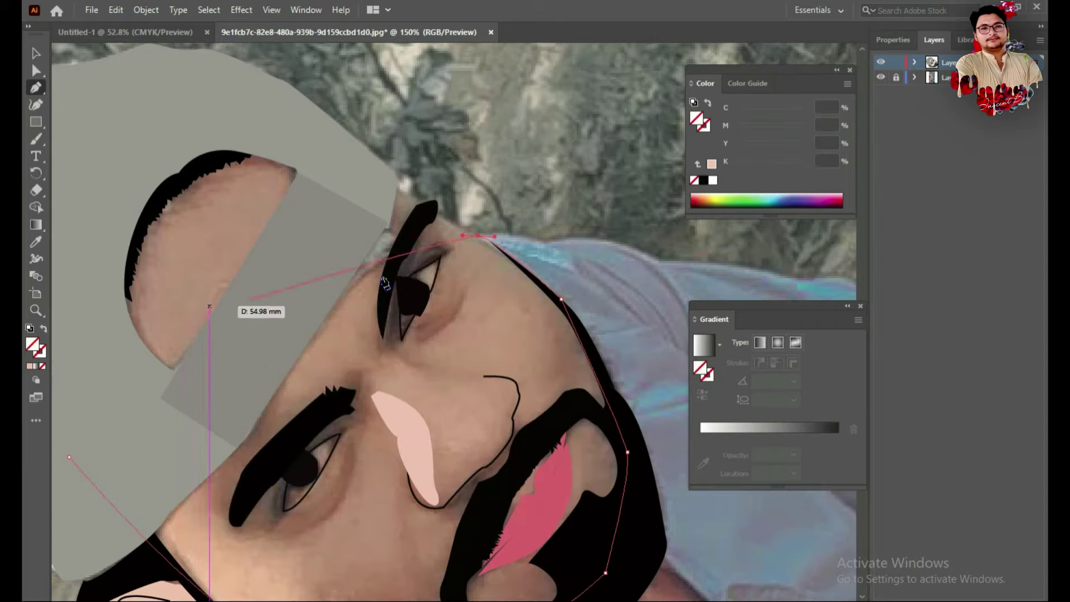
click(437, 209)
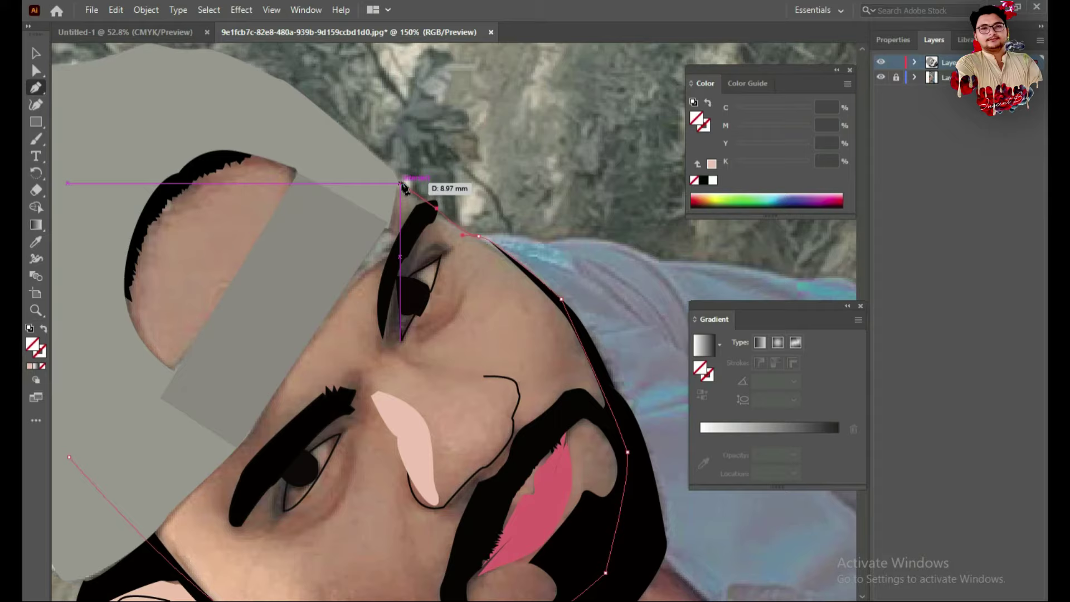
drag(397, 187, 387, 184)
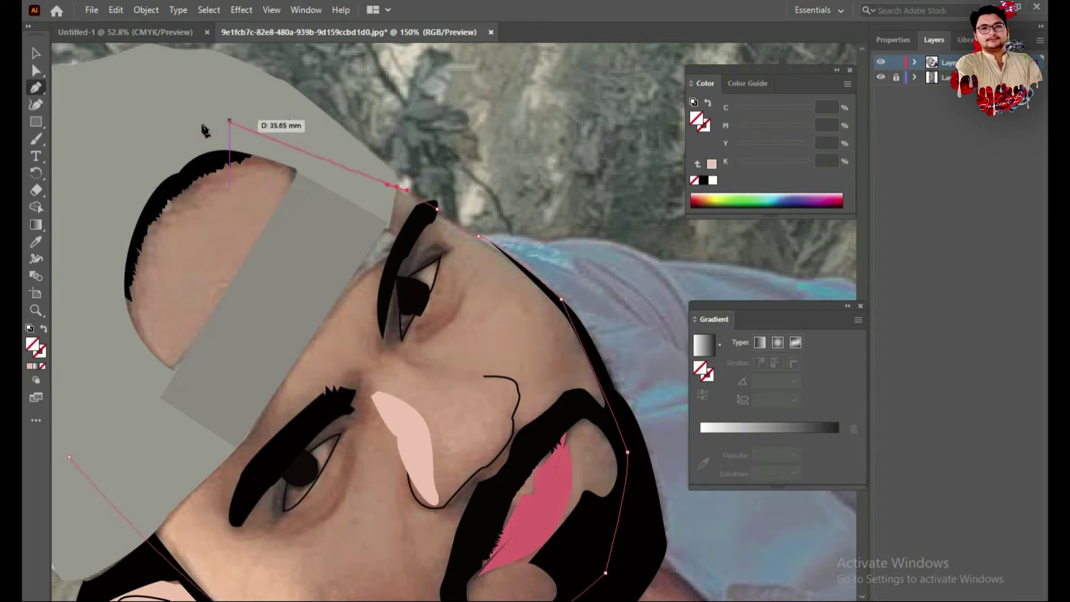
drag(184, 115, 121, 158)
drag(110, 381, 148, 437)
click(69, 457)
drag(156, 486, 175, 332)
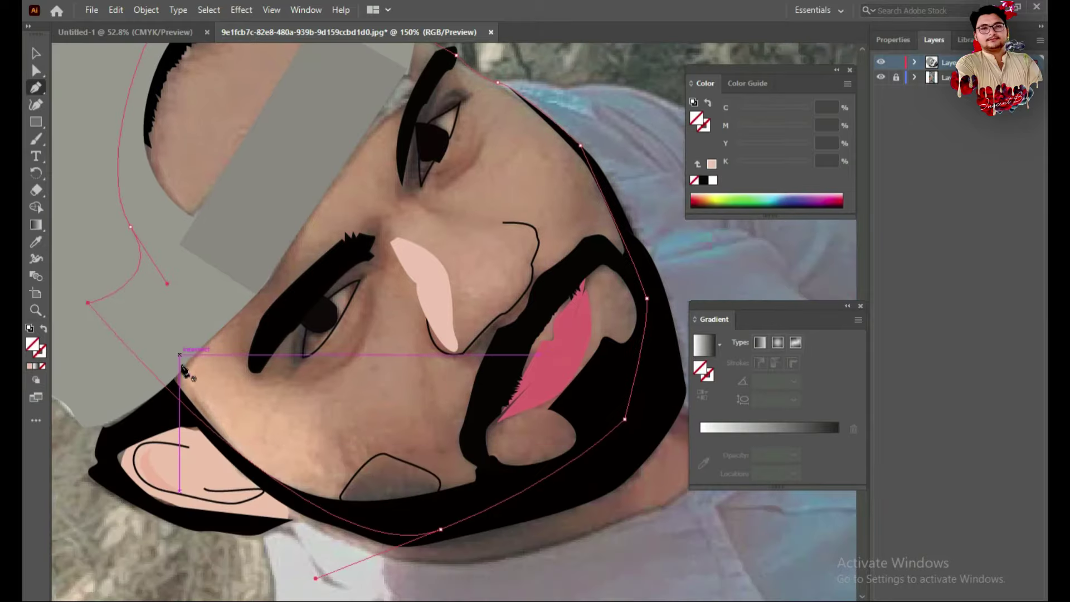
Give both eye shapes a near-white fill.
click(35, 53)
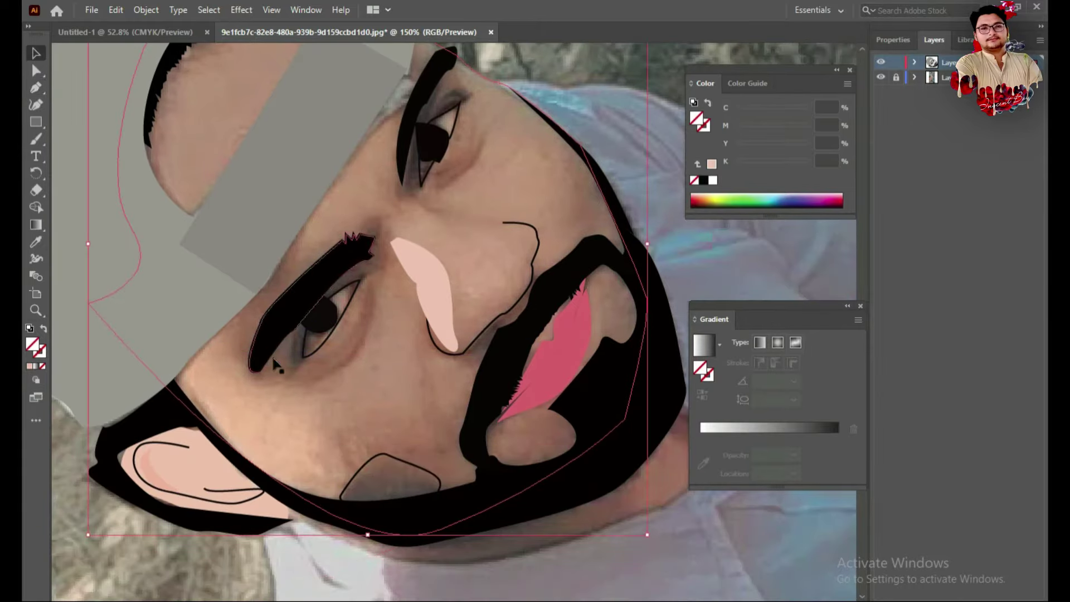
click(332, 317)
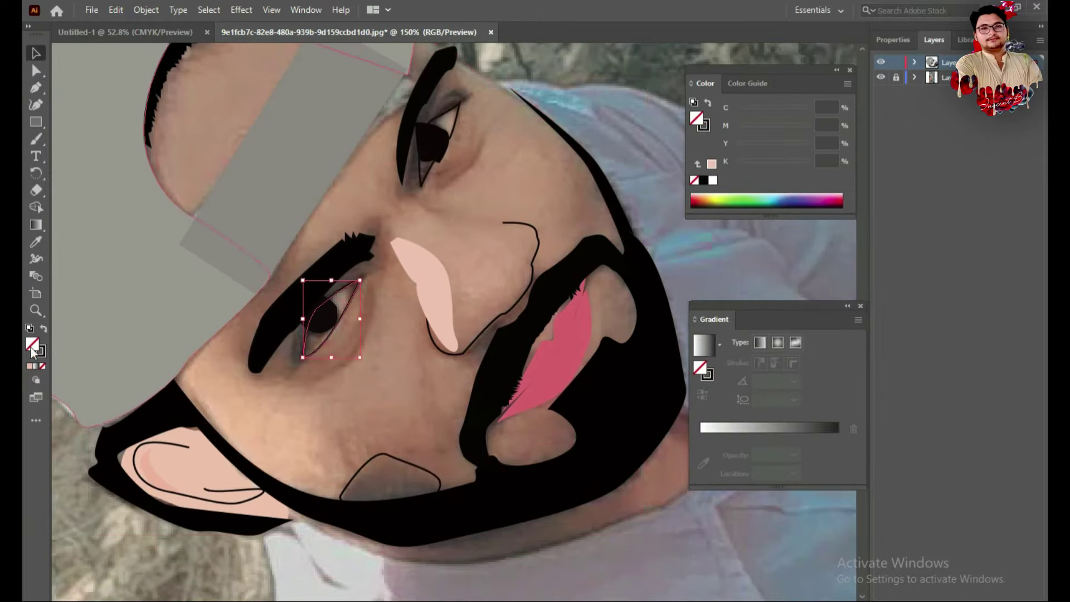
double_click(31, 347)
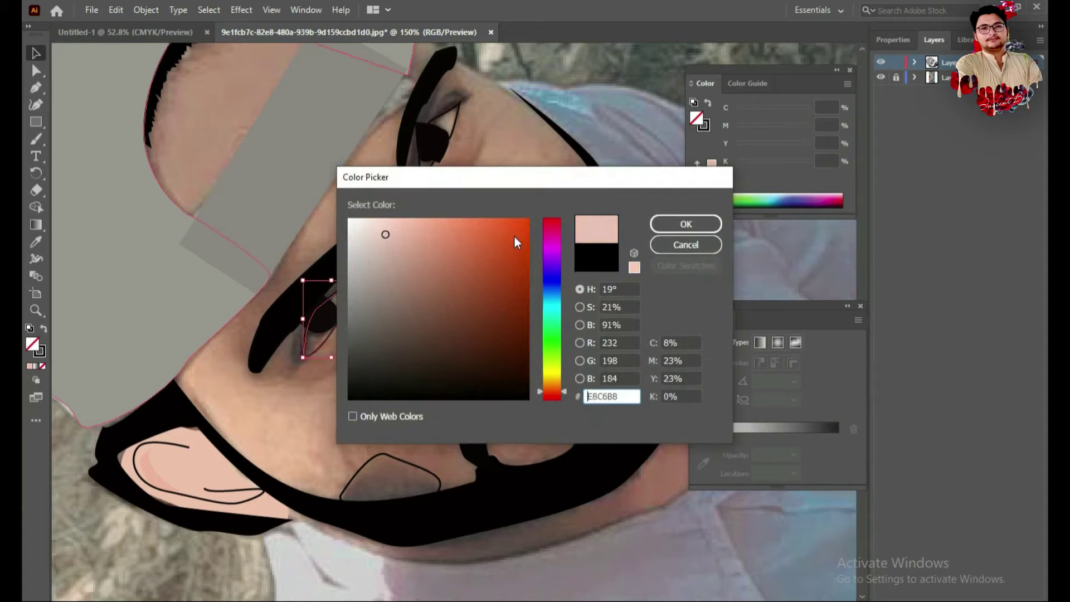
drag(373, 231, 363, 231)
click(685, 223)
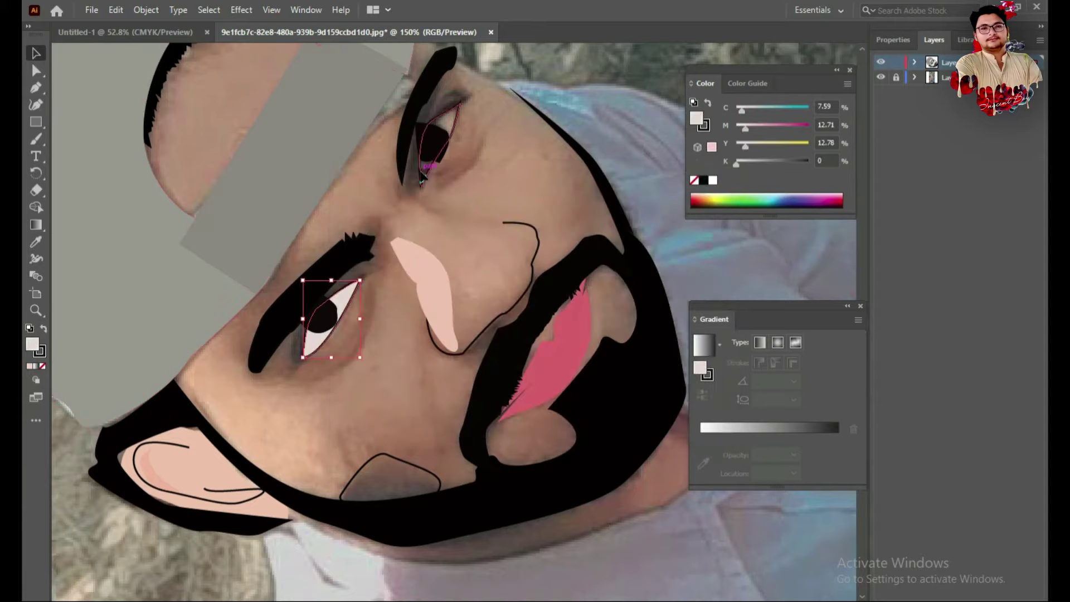
click(422, 177)
click(29, 368)
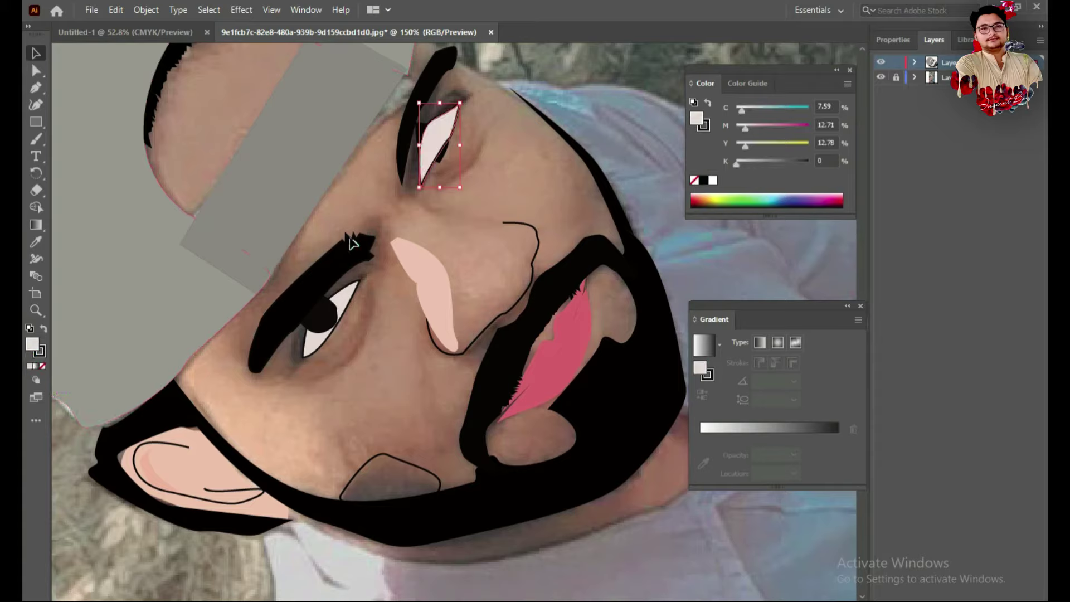
Bring the upper eye's black pupil forward in front of its white.
click(318, 315)
click(422, 136)
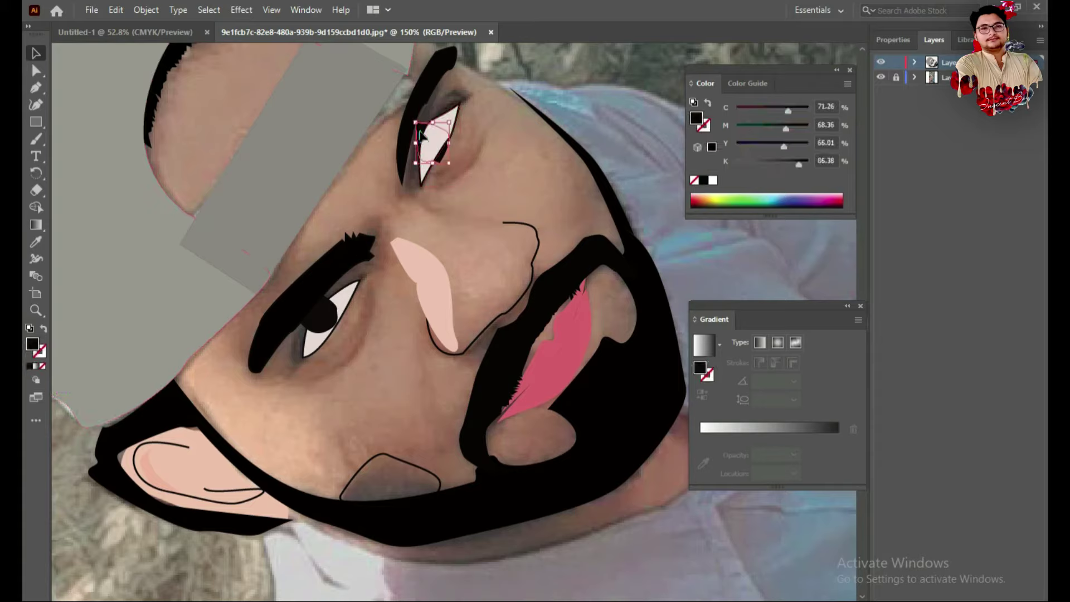
right_click(420, 132)
mouse_move(459, 390)
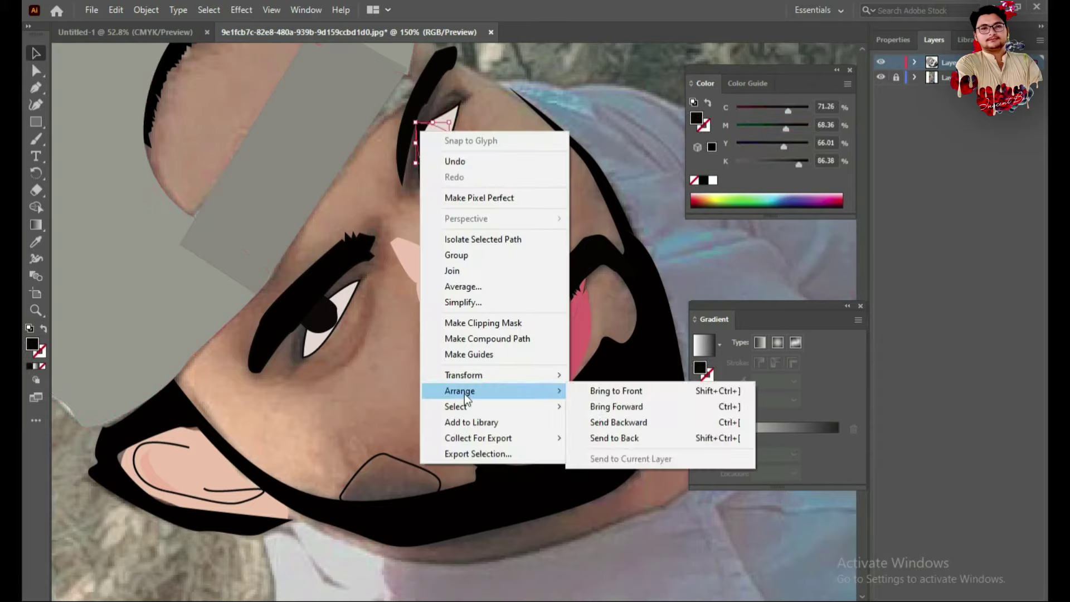
click(628, 408)
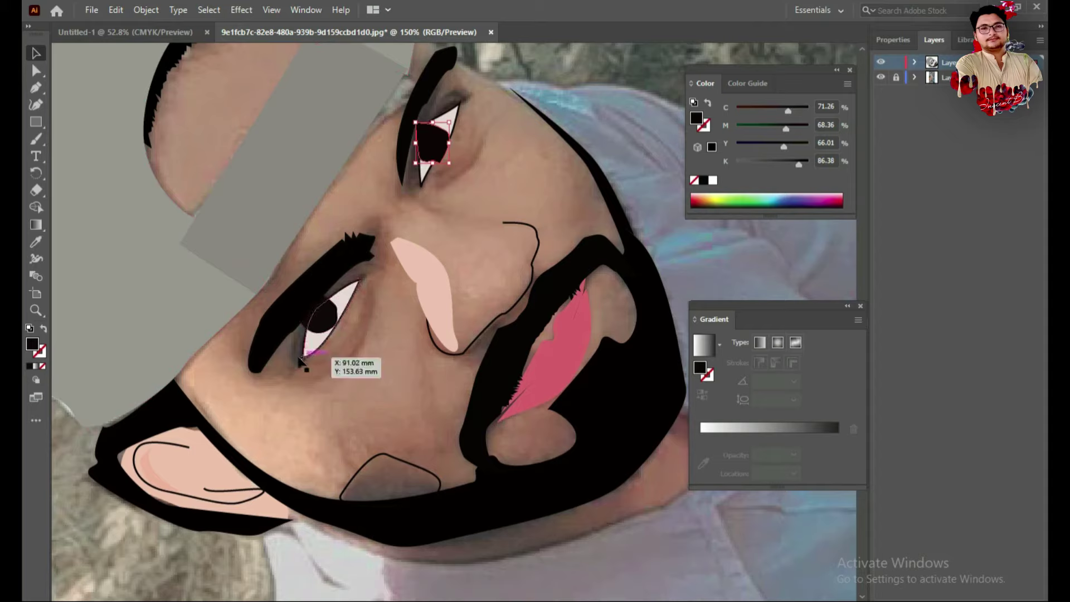
click(253, 462)
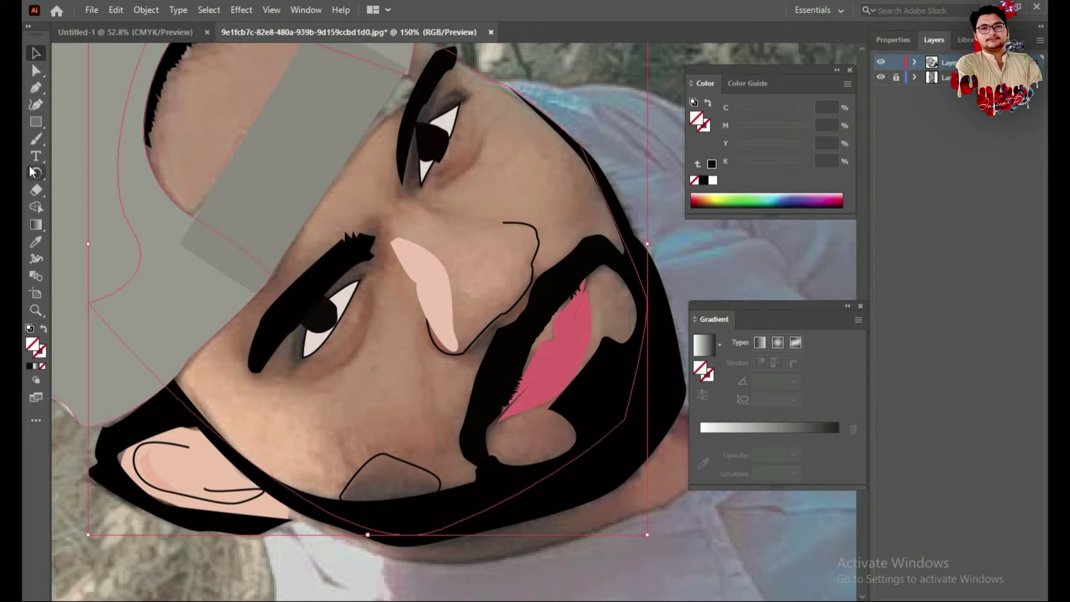
Fill the face shape with sampled skin colour, lightened to a pink tone.
click(36, 241)
click(349, 437)
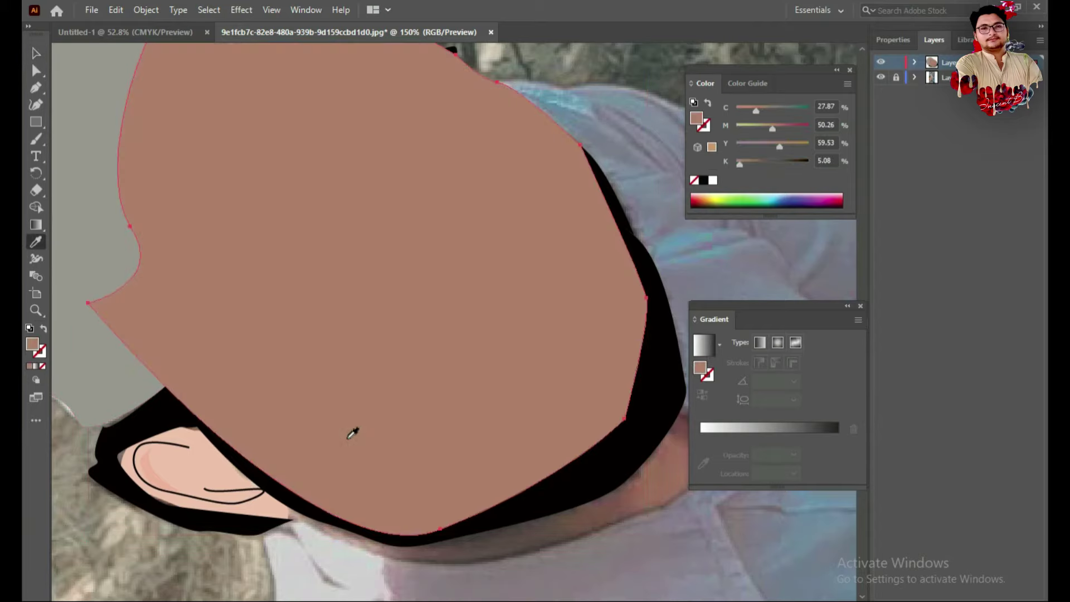
double_click(32, 344)
drag(423, 275, 411, 233)
click(686, 223)
Send the face shape to the back, behind the eyes, nose, lips and beard.
key(v)
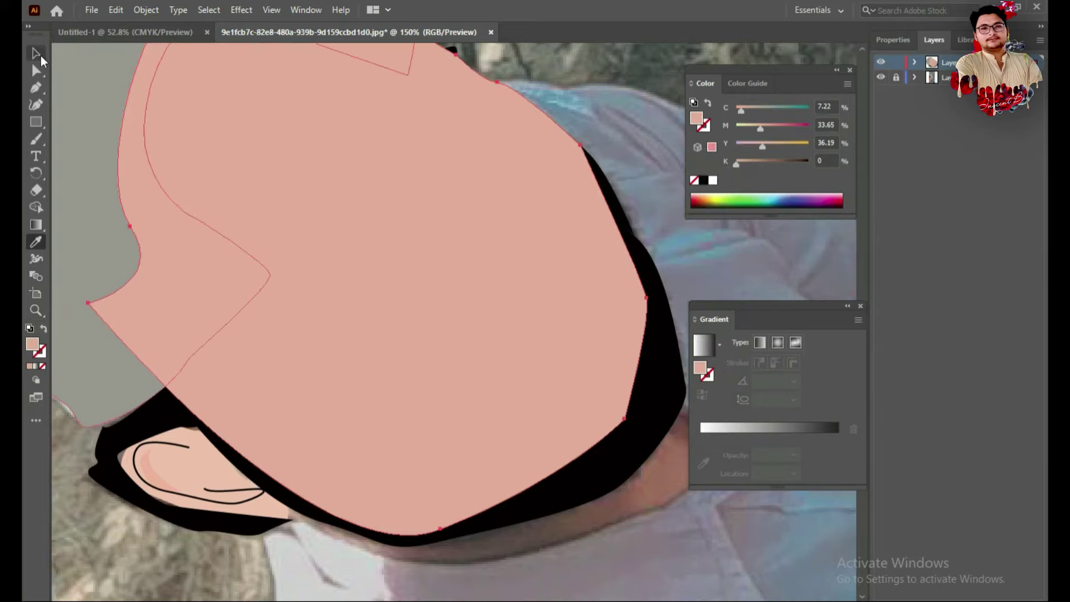
right_click(249, 437)
mouse_move(287, 366)
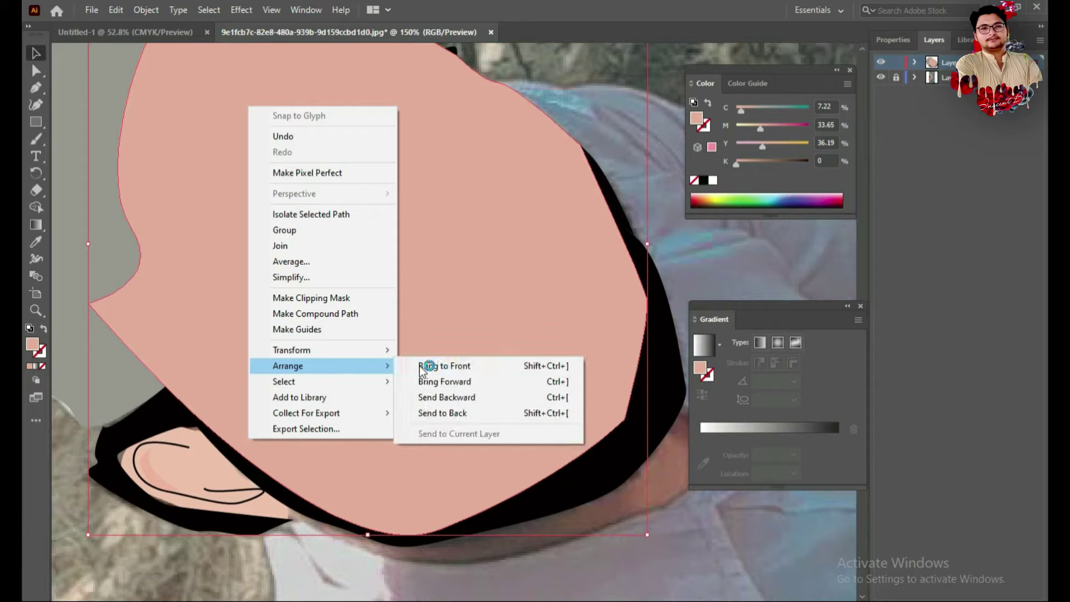
click(467, 411)
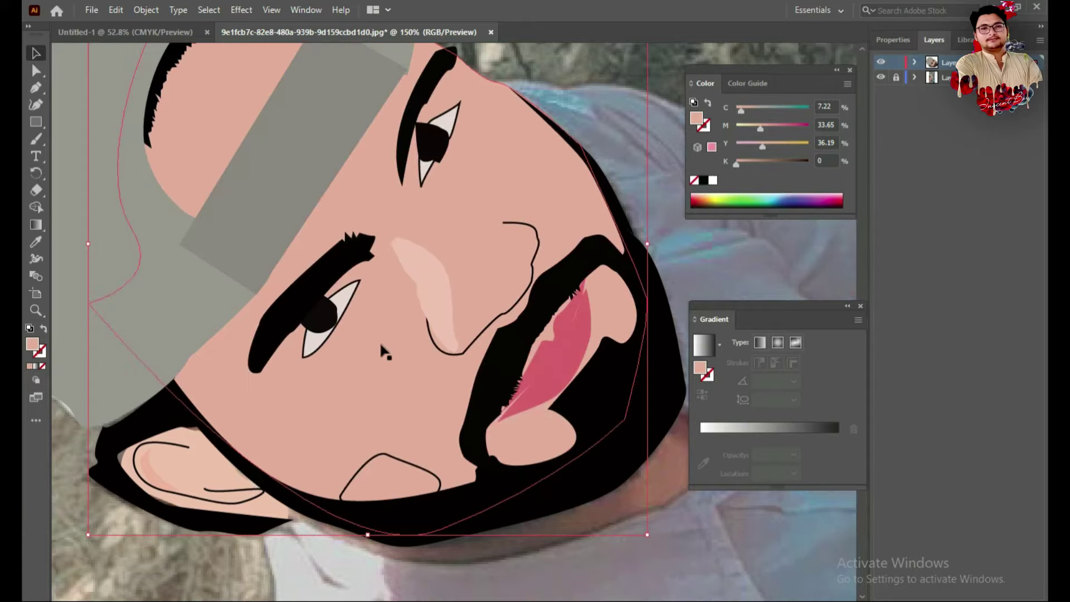
double_click(392, 365)
key(Escape)
key(ctrl+minus)
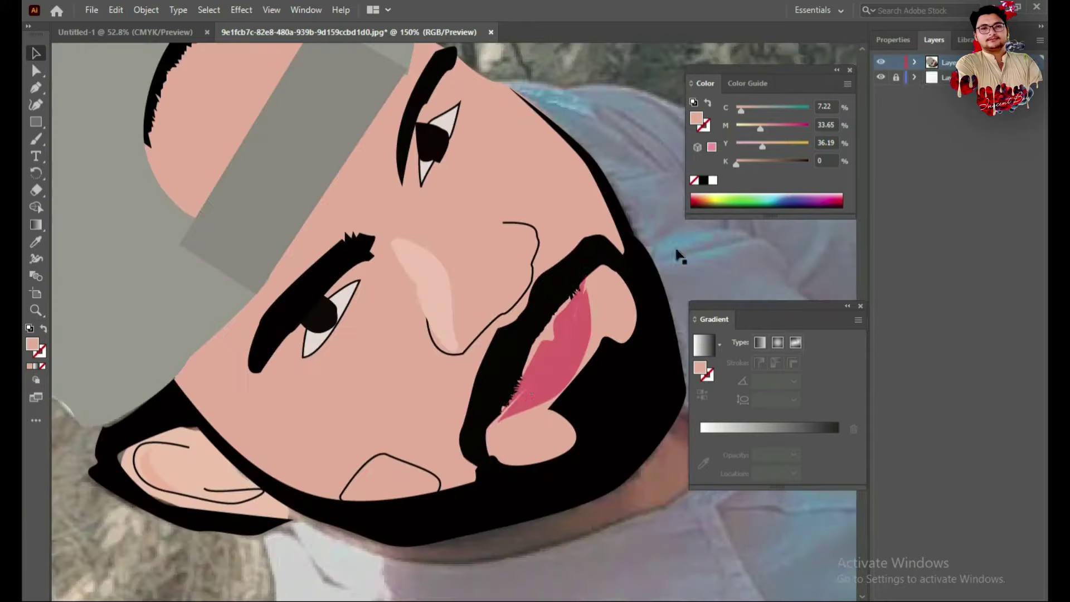
Zoom out to view the whole portrait, then zoom back in on the eyes.
key(z)
alt+click(521, 399)
drag(448, 415, 461, 465)
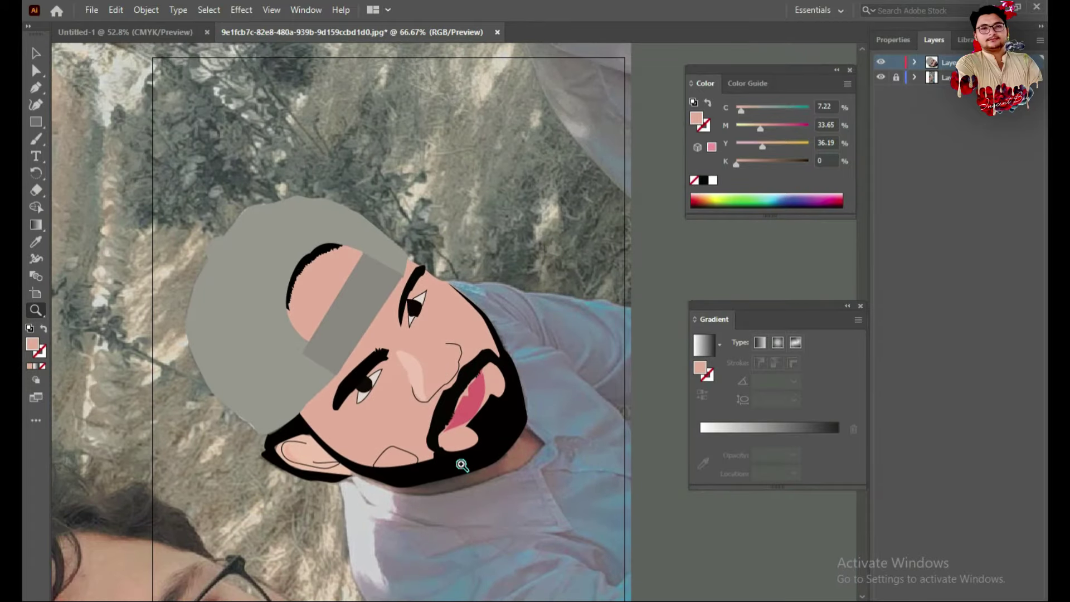
scroll(440, 445, up, 1)
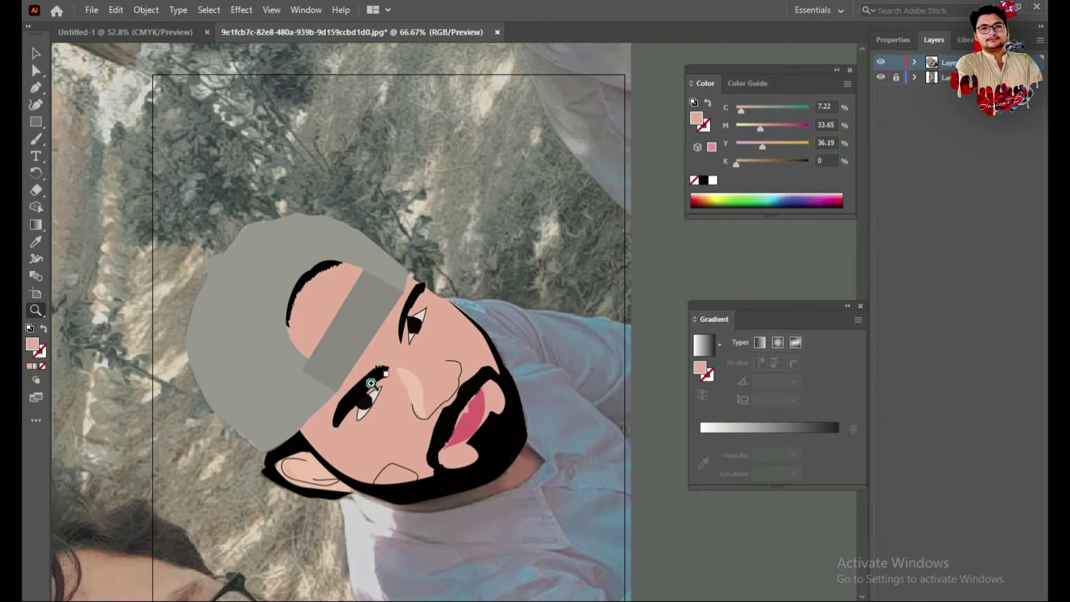
click(382, 426)
click(446, 440)
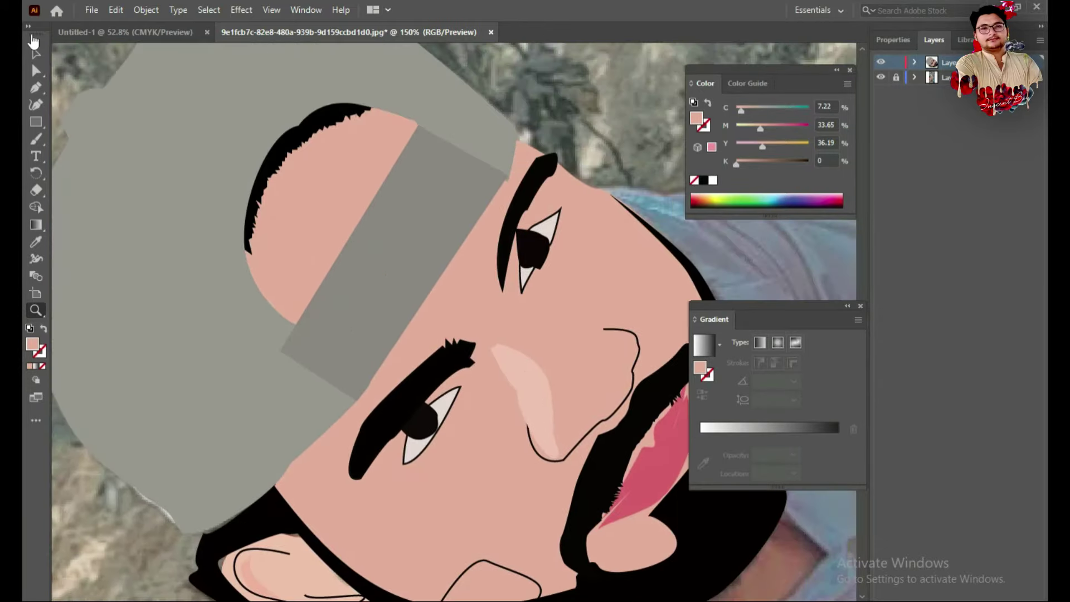
Send the lower pupil behind its eye white and scale it narrower and shorter.
key(v)
right_click(417, 430)
mouse_move(456, 360)
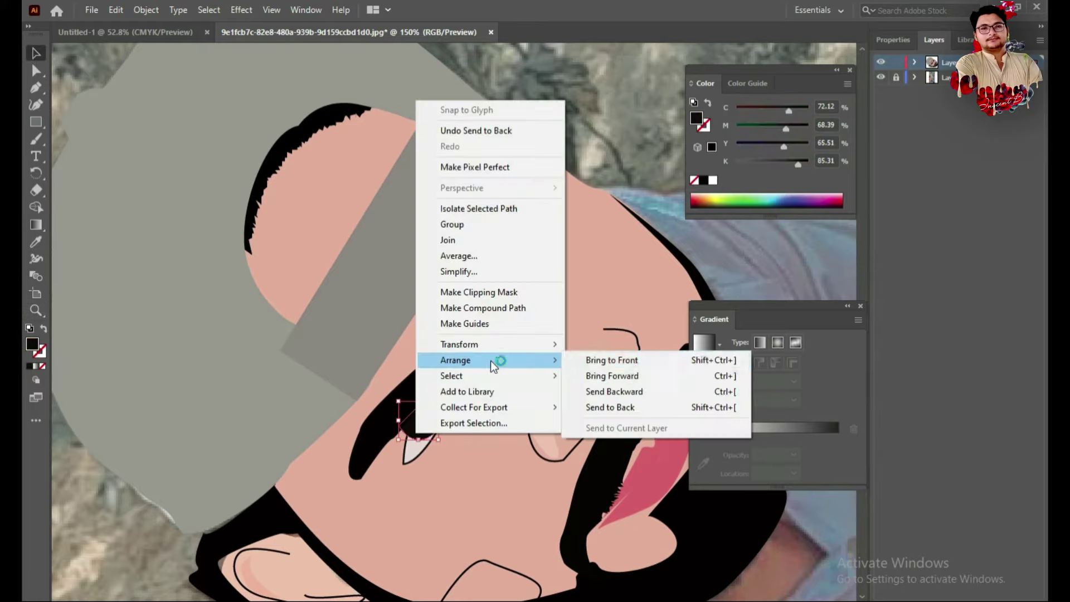
click(627, 393)
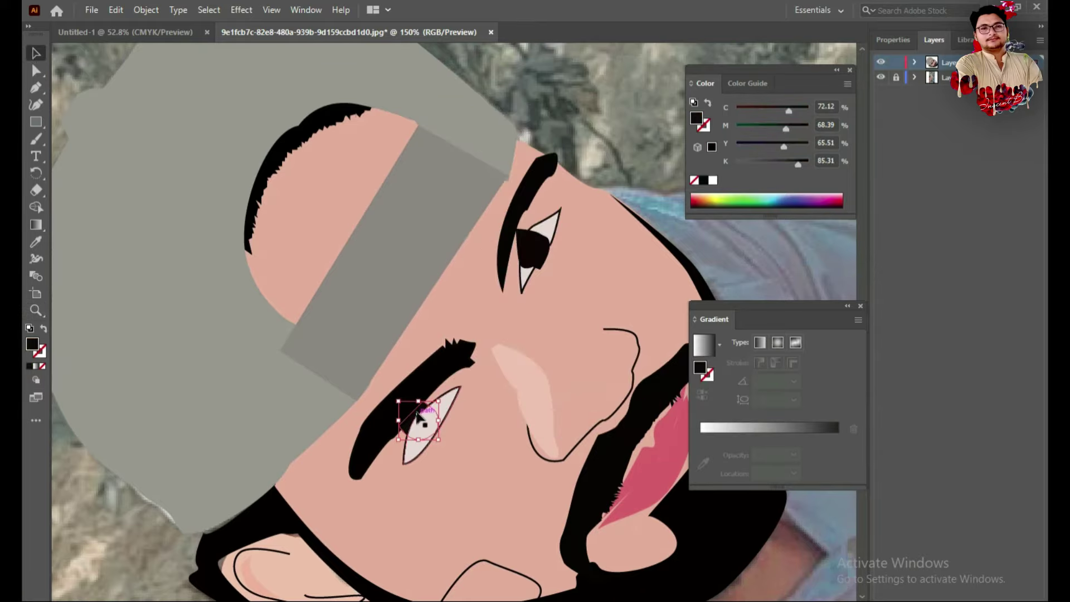
drag(399, 419, 411, 420)
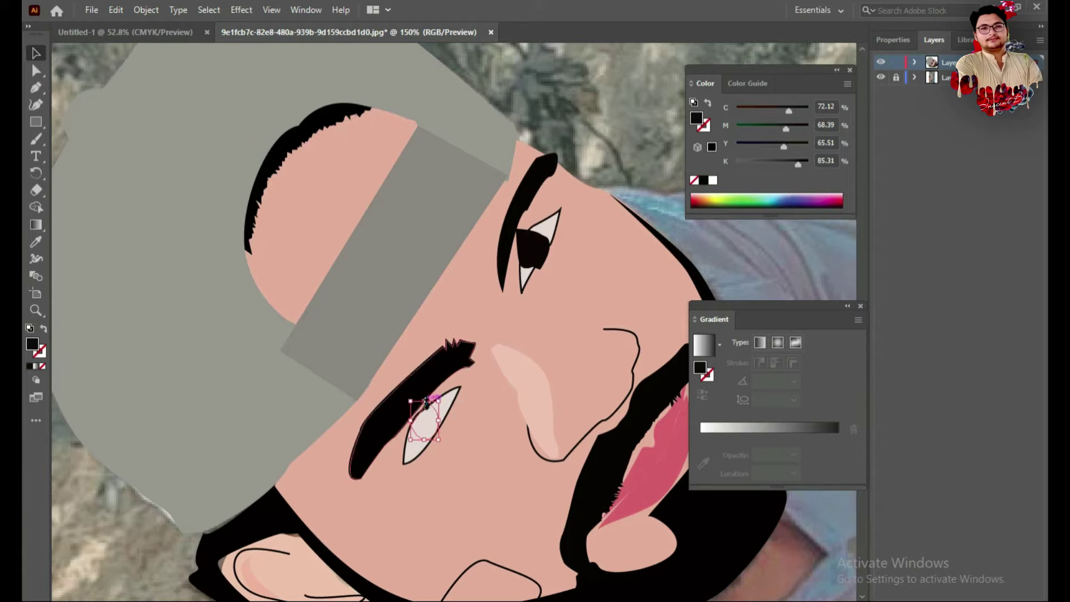
drag(426, 401, 429, 442)
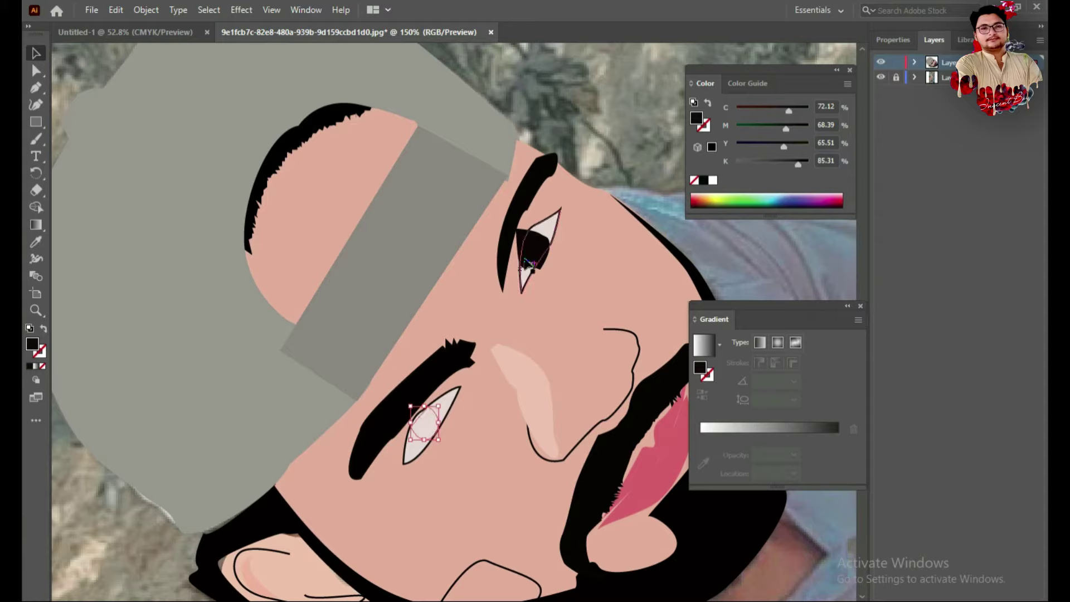
Select the upper eye's pupil, leaving its stacking options unchanged.
click(537, 247)
right_click(533, 255)
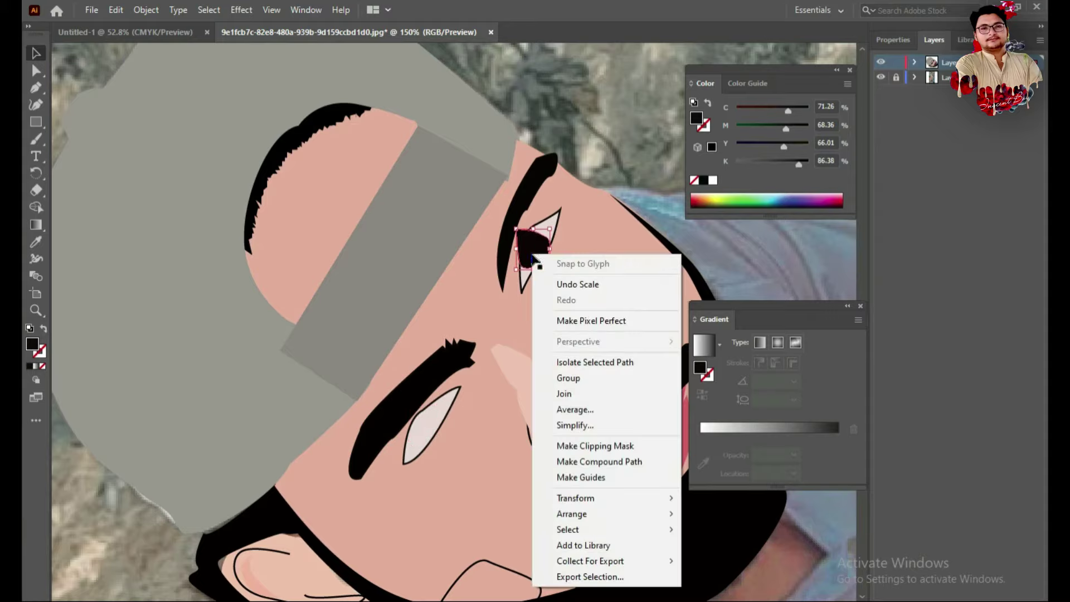
click(552, 219)
click(553, 219)
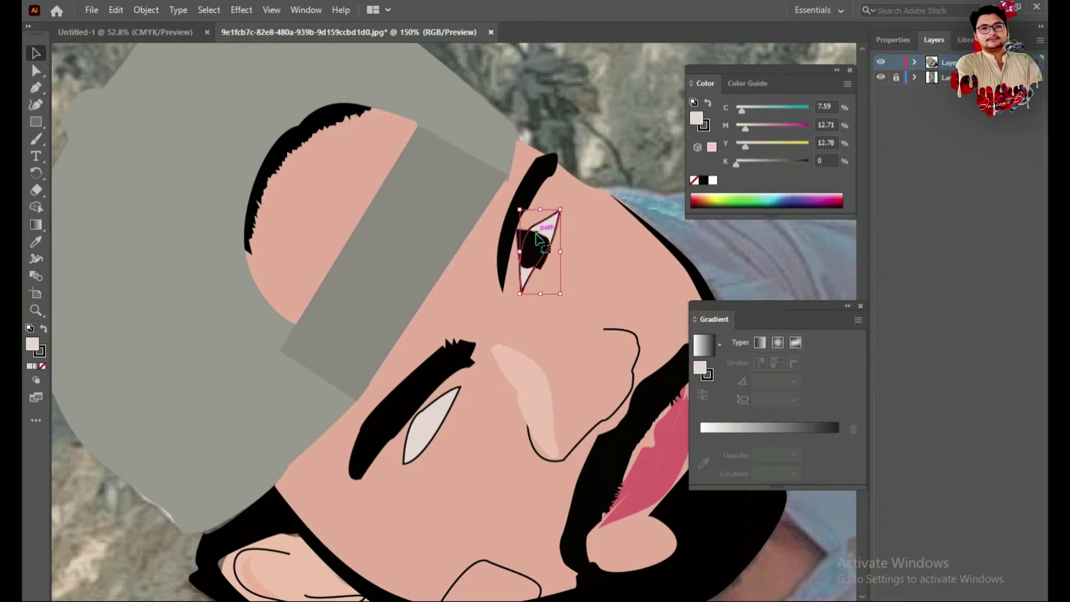
click(532, 252)
Round the upper pupil's left and lower edges with the Curvature tool.
click(36, 104)
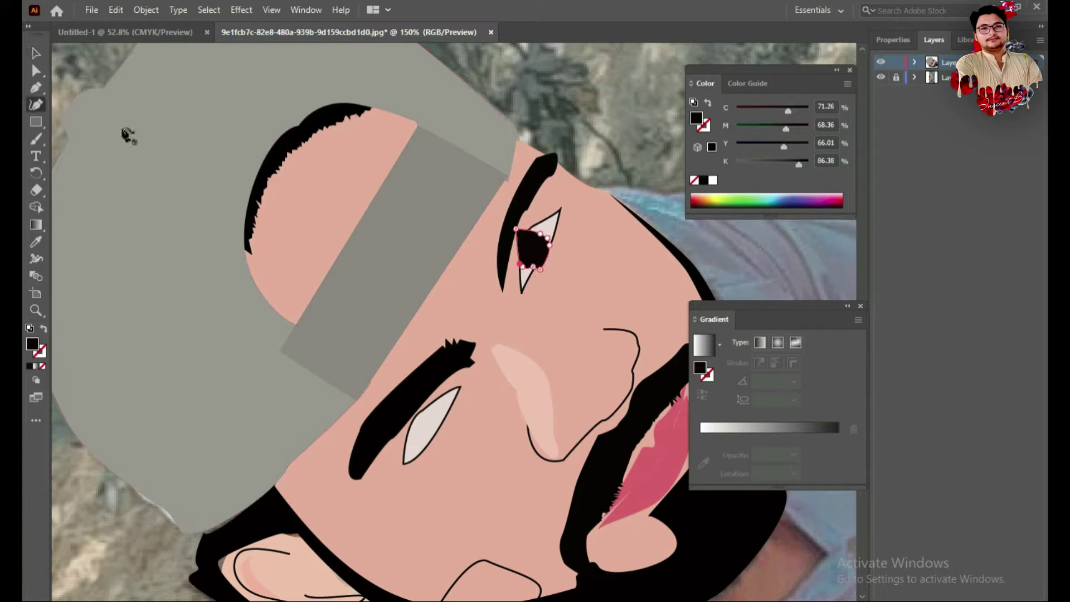
click(525, 234)
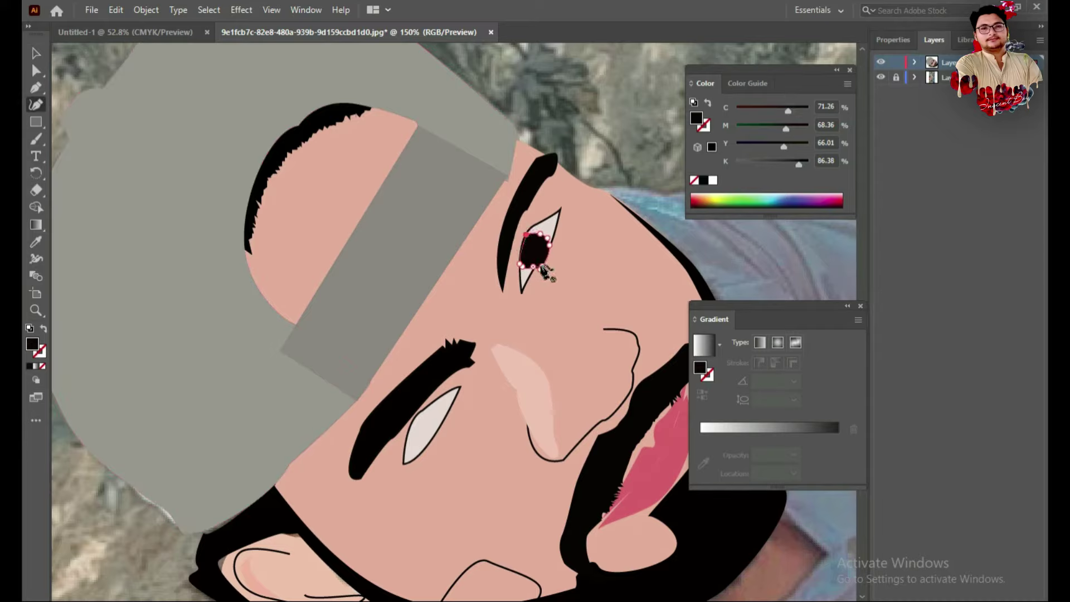
click(540, 269)
click(35, 53)
click(534, 251)
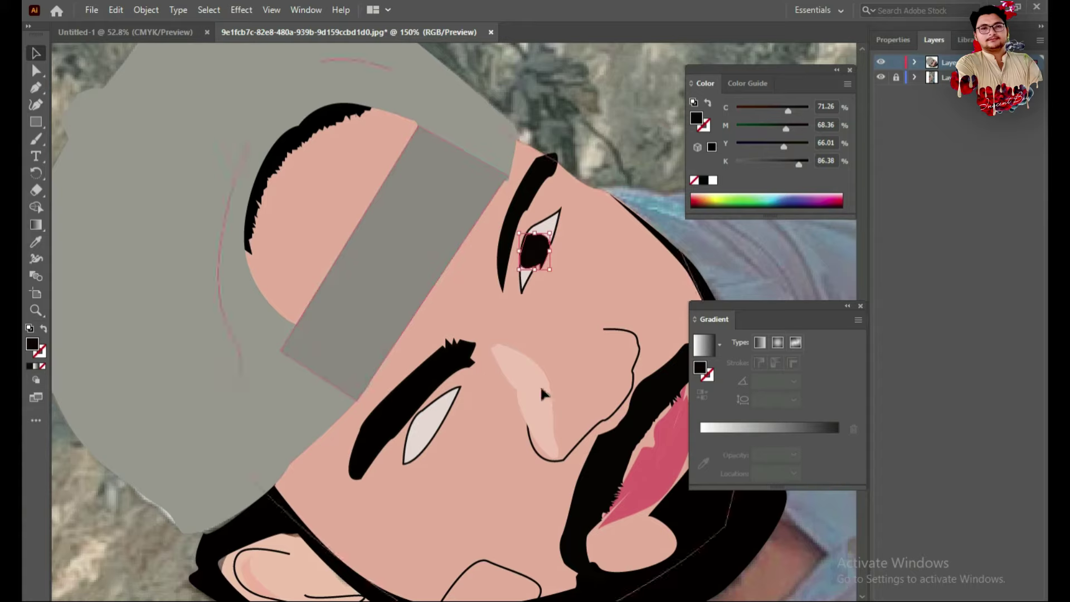
click(36, 104)
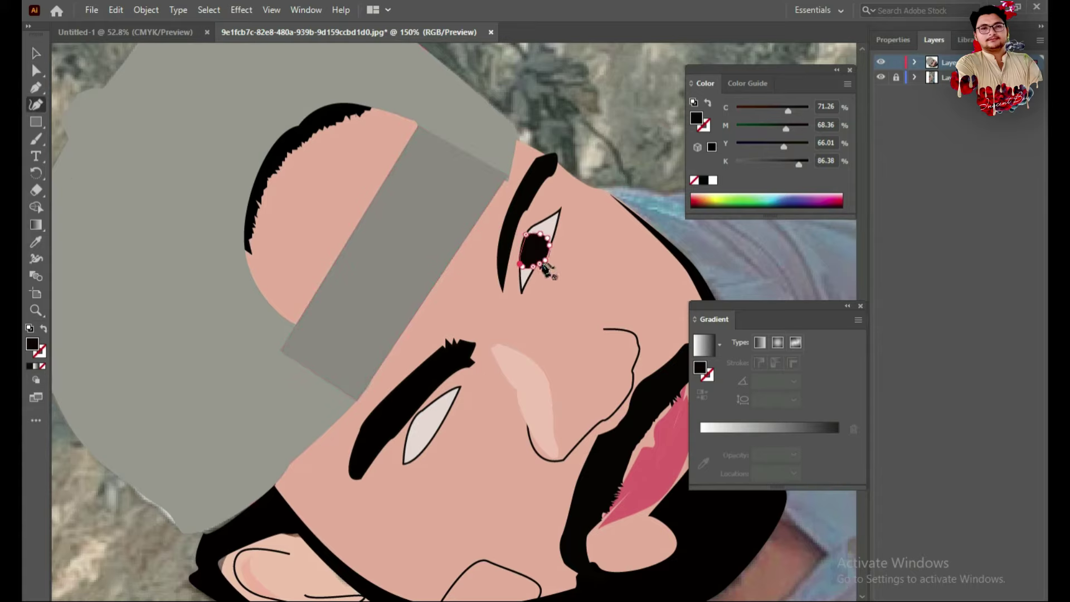
key(v)
Shrink the upper pupil, adjust its right edge, then delete it.
click(426, 436)
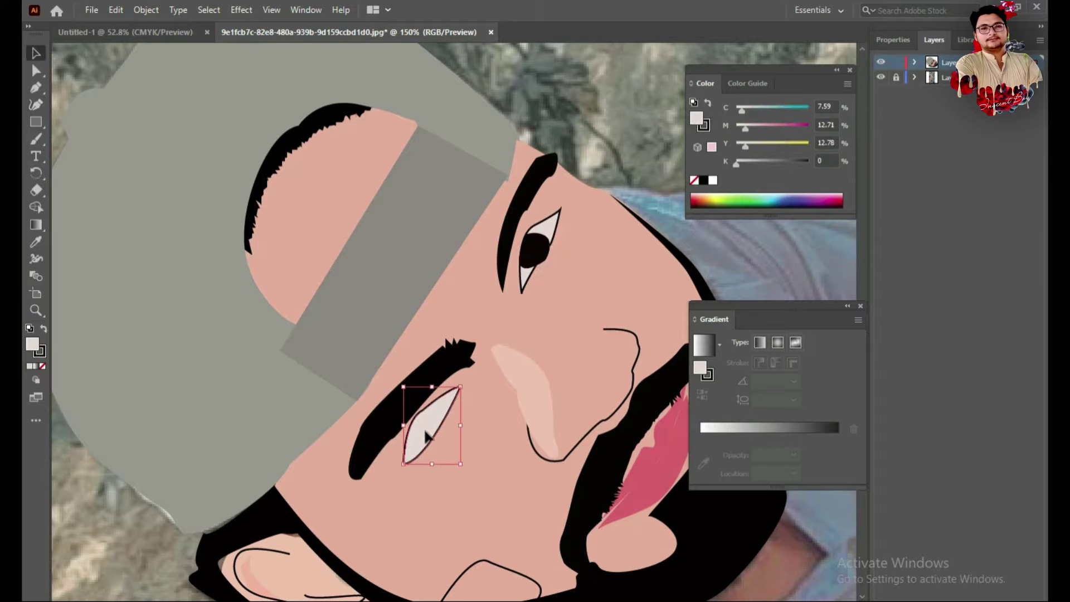
click(534, 256)
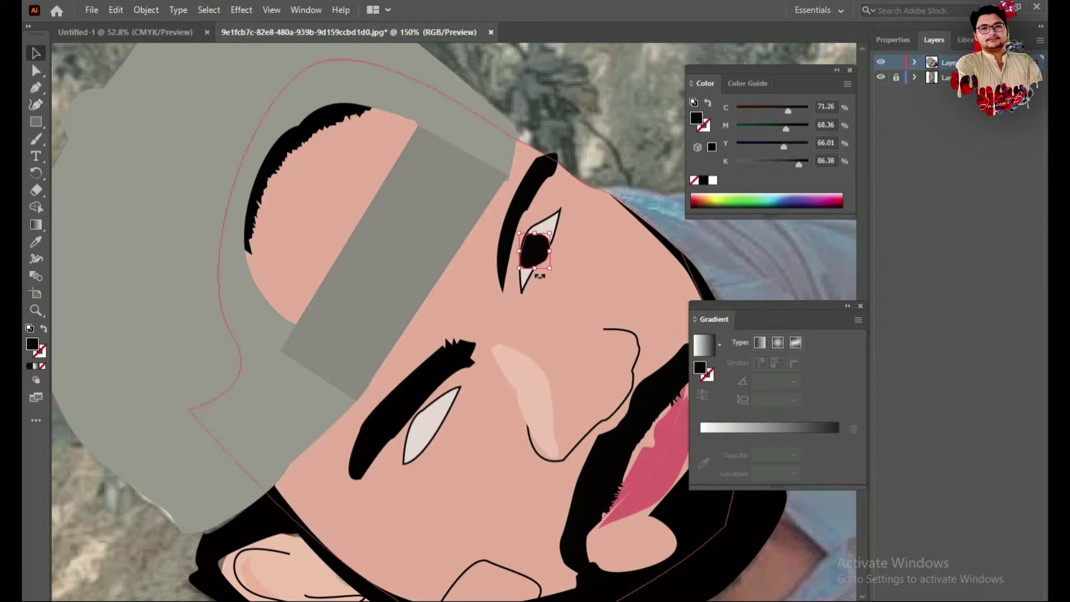
mouse_move(549, 269)
mouse_down()
mouse_move(541, 259)
mouse_move(560, 293)
mouse_up()
click(526, 282)
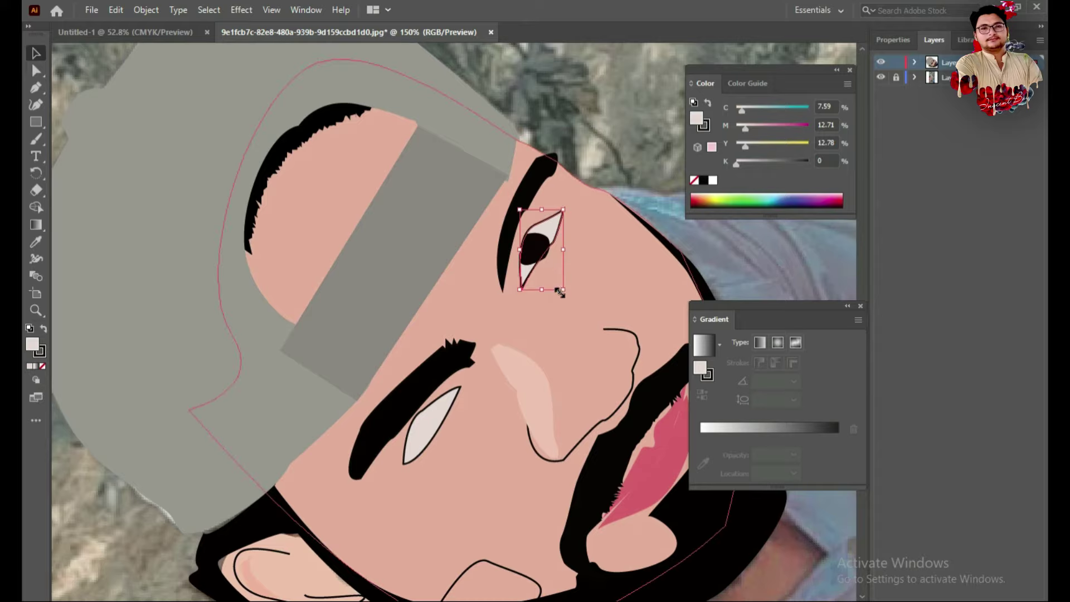
click(549, 254)
click(36, 104)
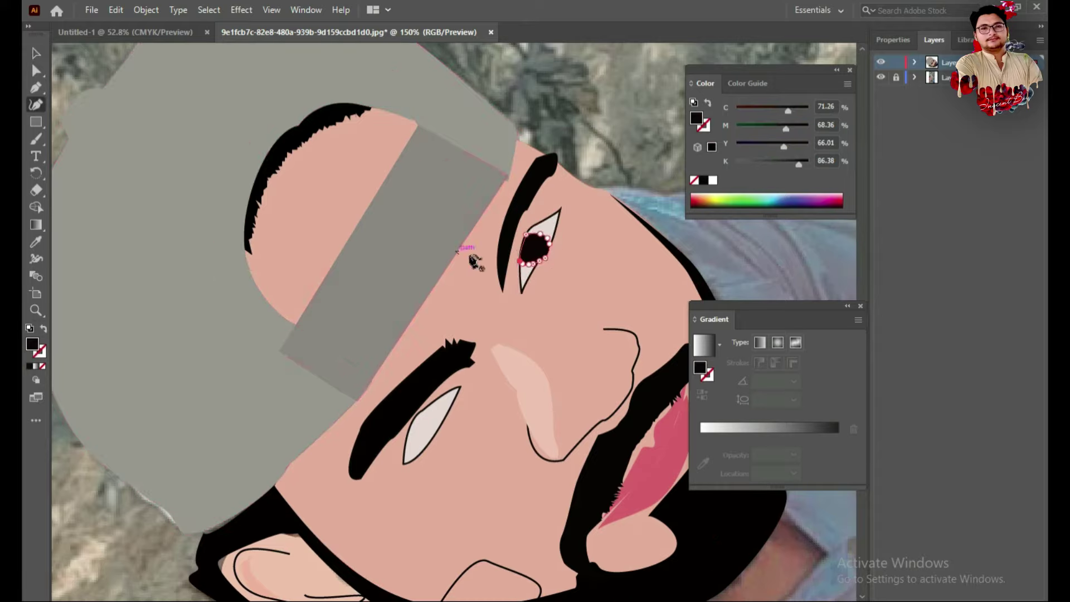
click(549, 253)
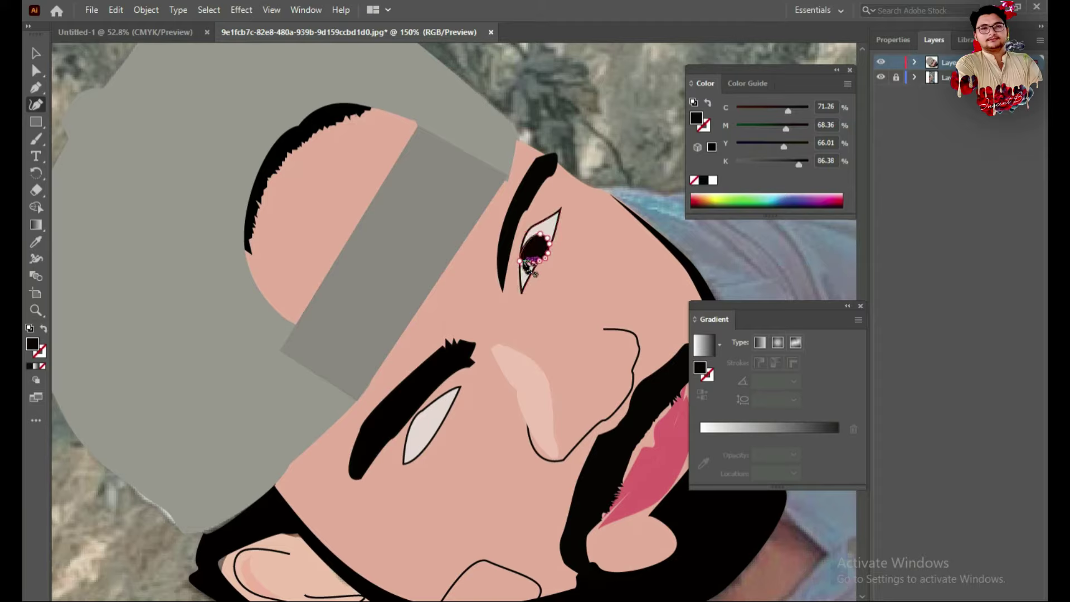
key(Delete)
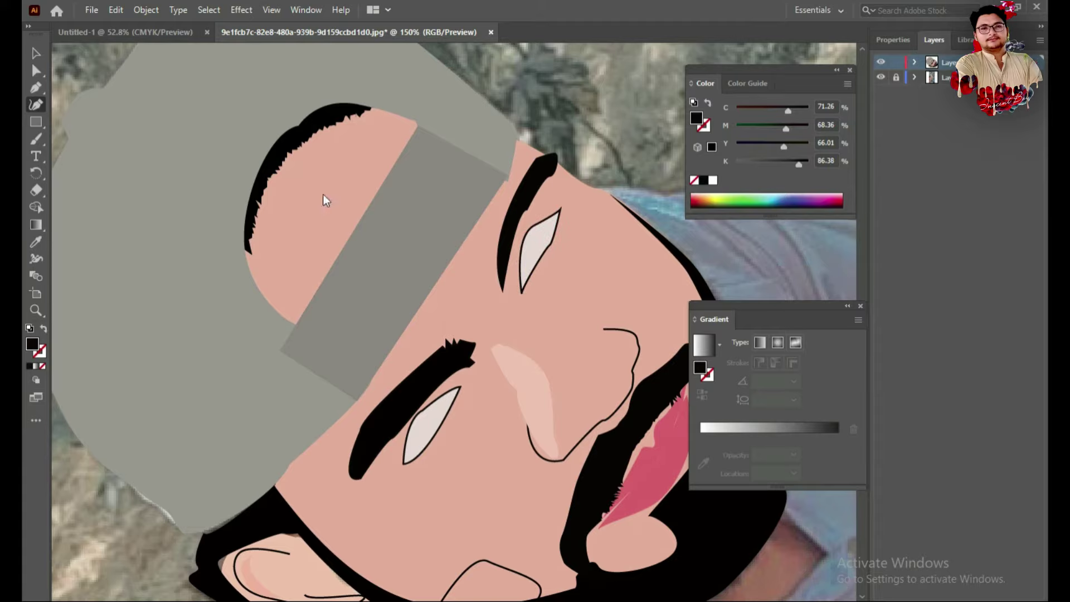
Draw small round black ellipse pupils inside the upper and lower eye whites.
click(36, 87)
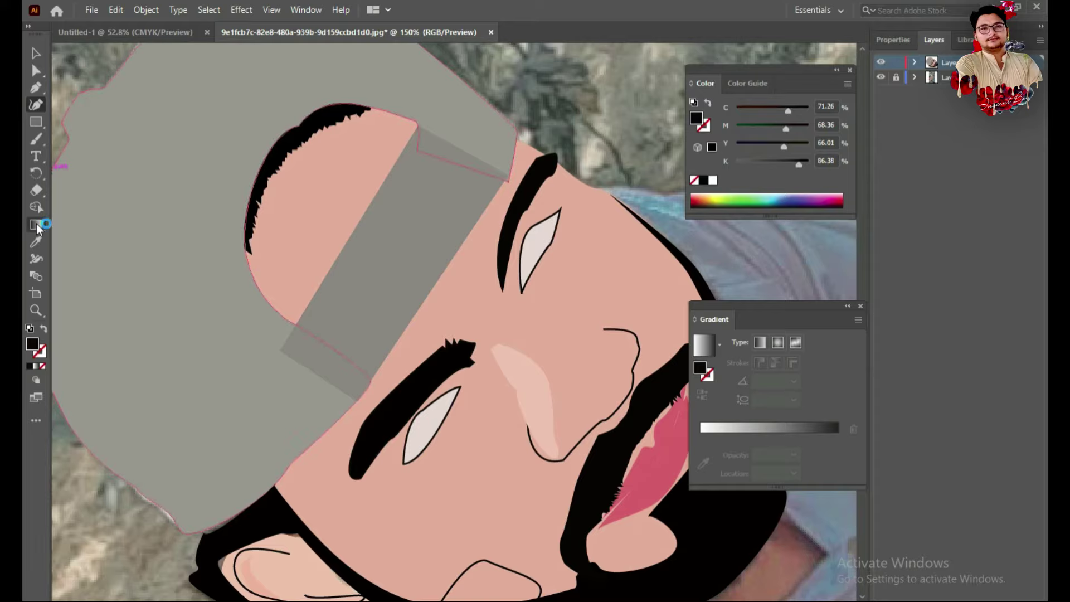
drag(36, 224, 79, 239)
drag(38, 121, 86, 139)
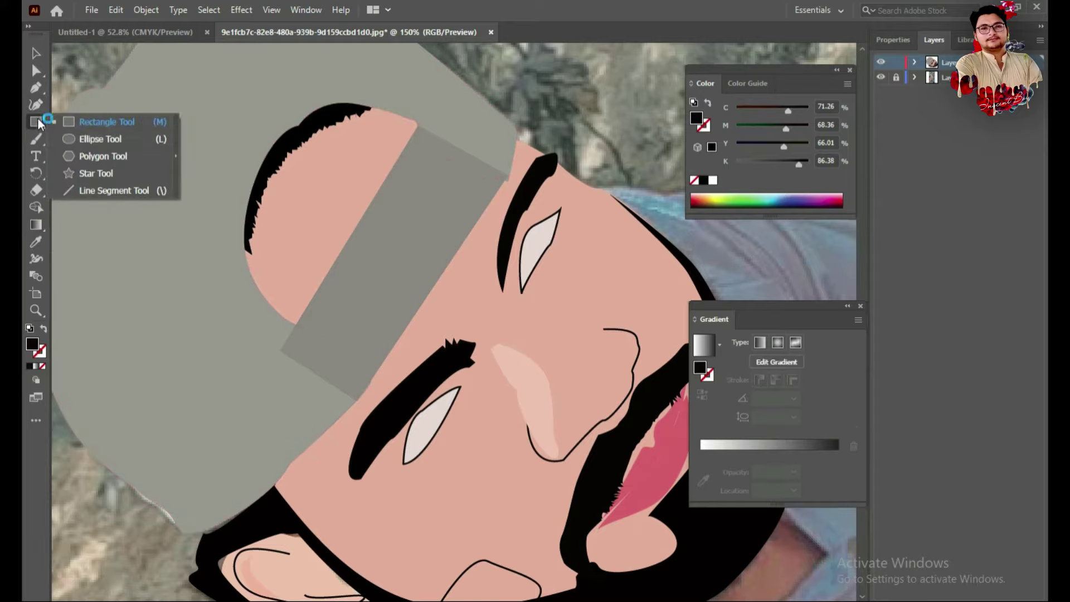
mouse_move(533, 243)
mouse_down()
mouse_move(547, 254)
mouse_move(538, 260)
mouse_up()
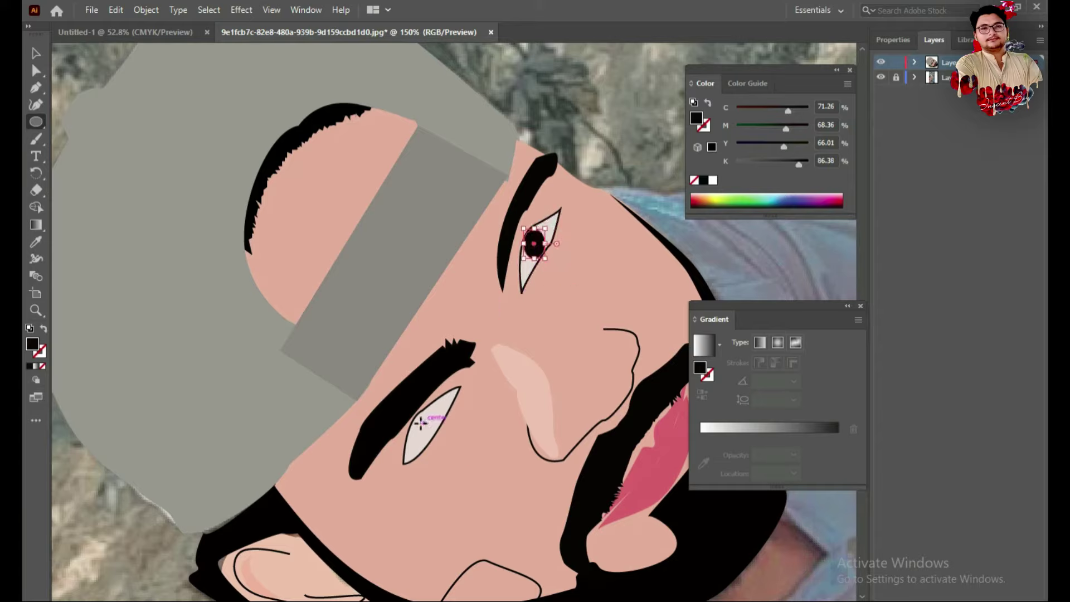
mouse_move(419, 417)
mouse_down()
mouse_move(442, 440)
mouse_move(441, 407)
mouse_up()
click(461, 423)
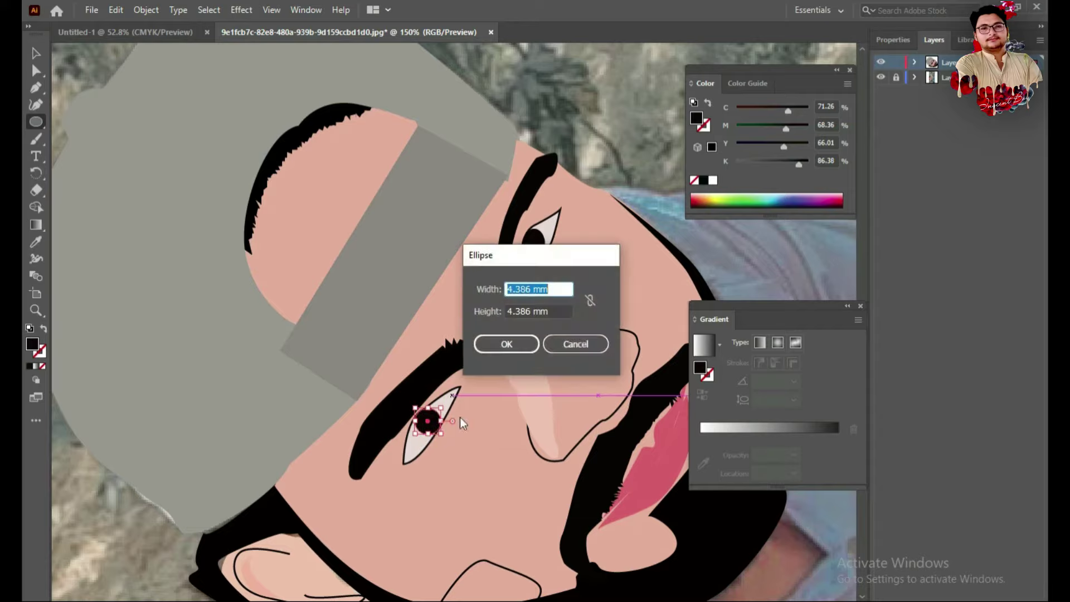
click(557, 344)
Select the face skin shape with the Selection Tool.
click(36, 53)
click(455, 392)
scroll(478, 419, down, 3)
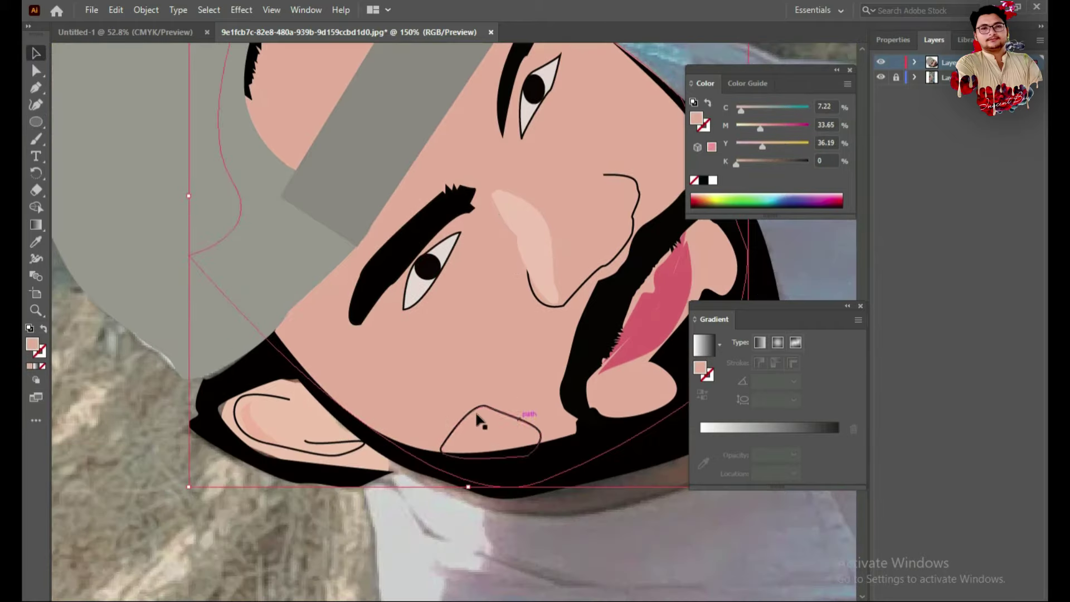
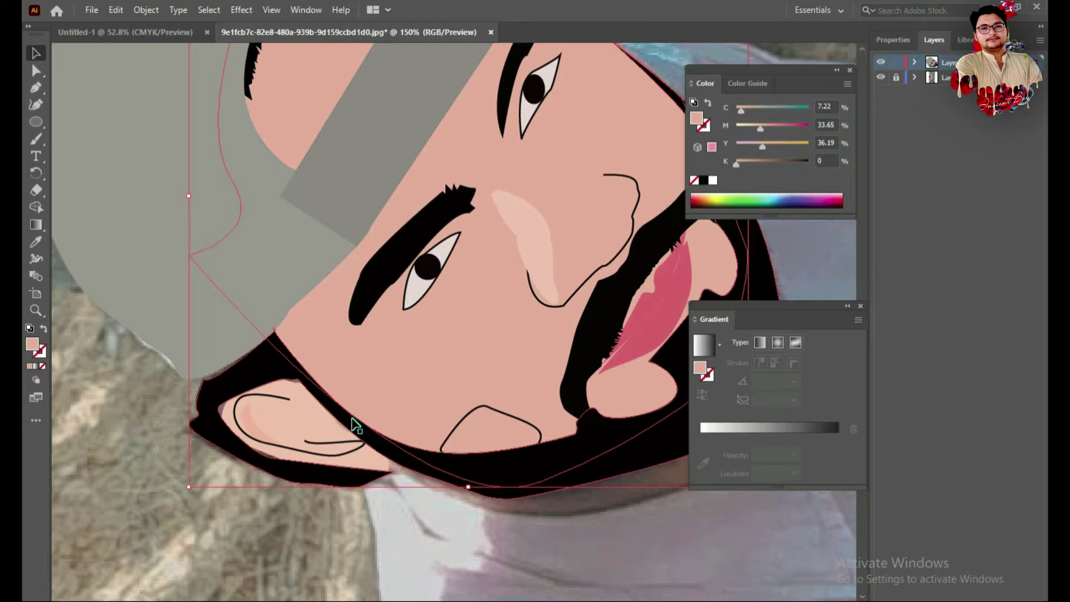
Zoom to the face and select the small chin patch in isolation mode.
key(z)
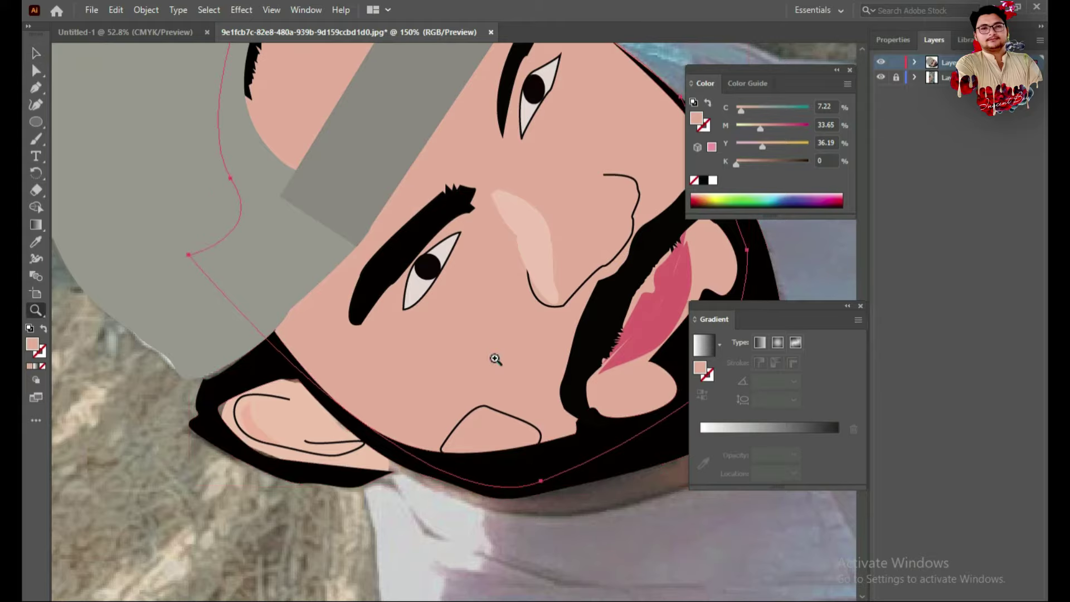
alt+click(495, 359)
alt+click(505, 254)
alt+click(496, 246)
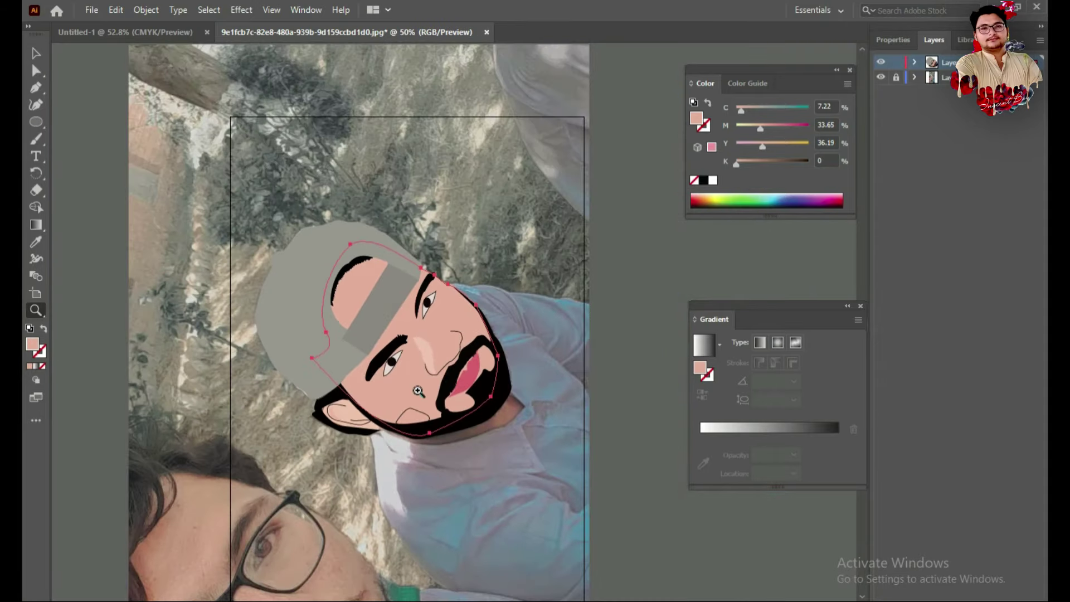
click(416, 391)
click(365, 317)
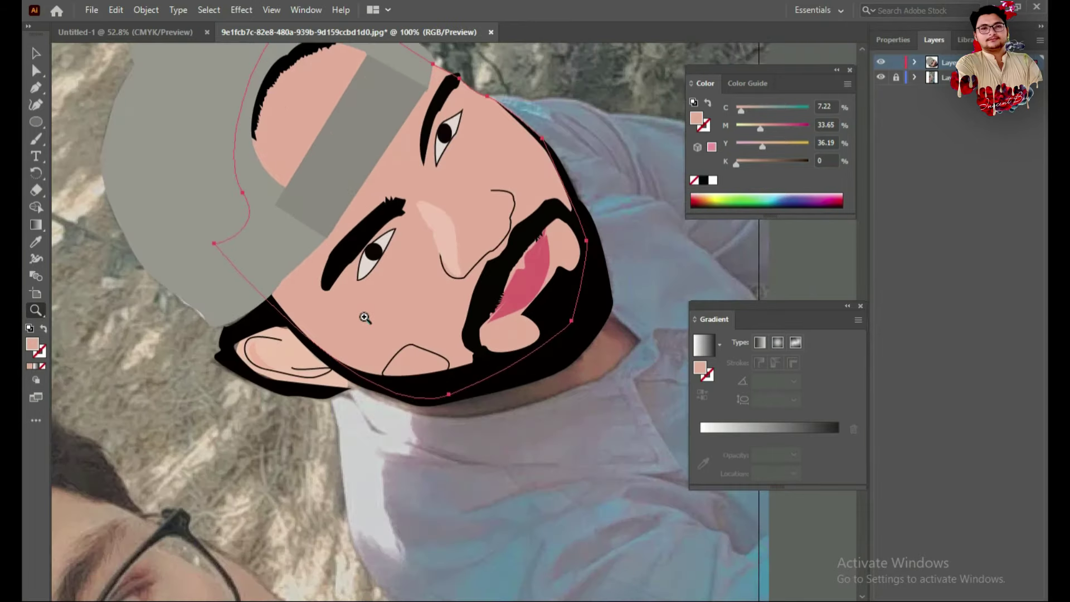
click(36, 53)
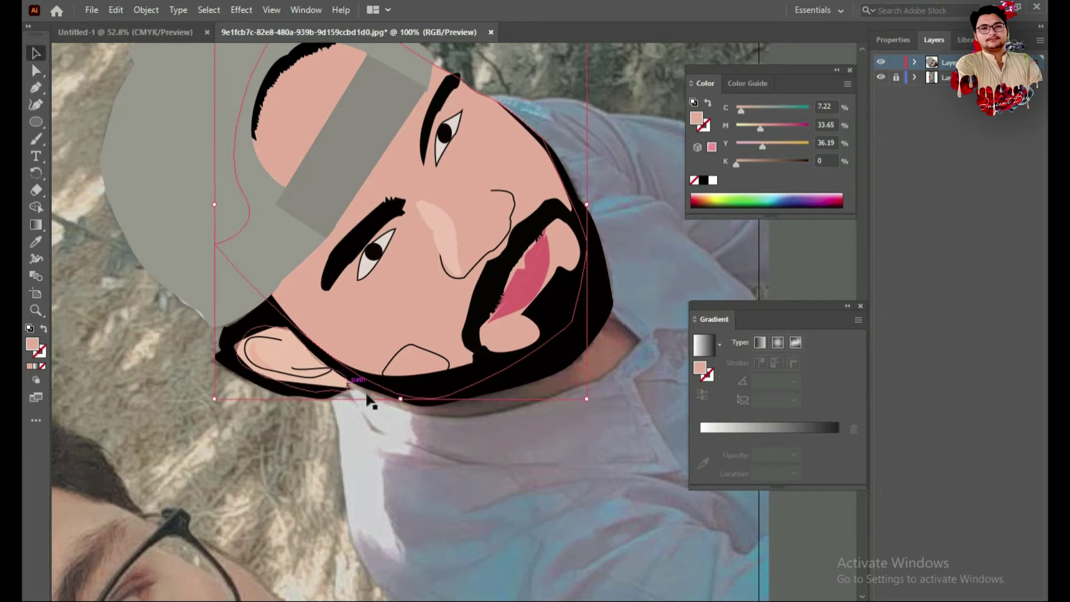
click(409, 348)
click(29, 365)
double_click(410, 356)
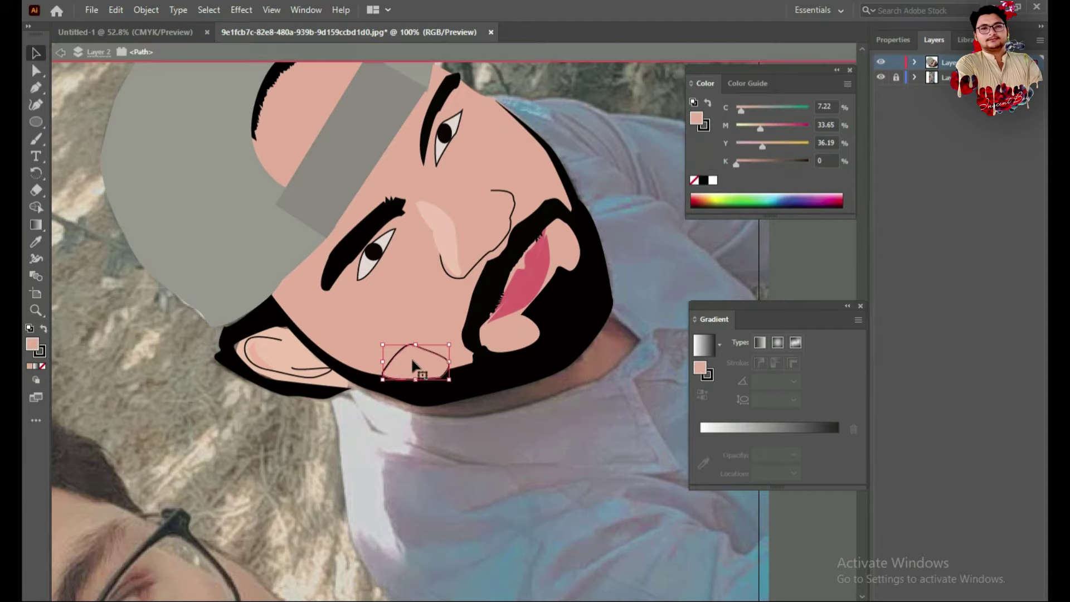
Fill the chin patch with a lighter skin tone and remove its black outline.
double_click(38, 346)
drag(405, 236, 423, 240)
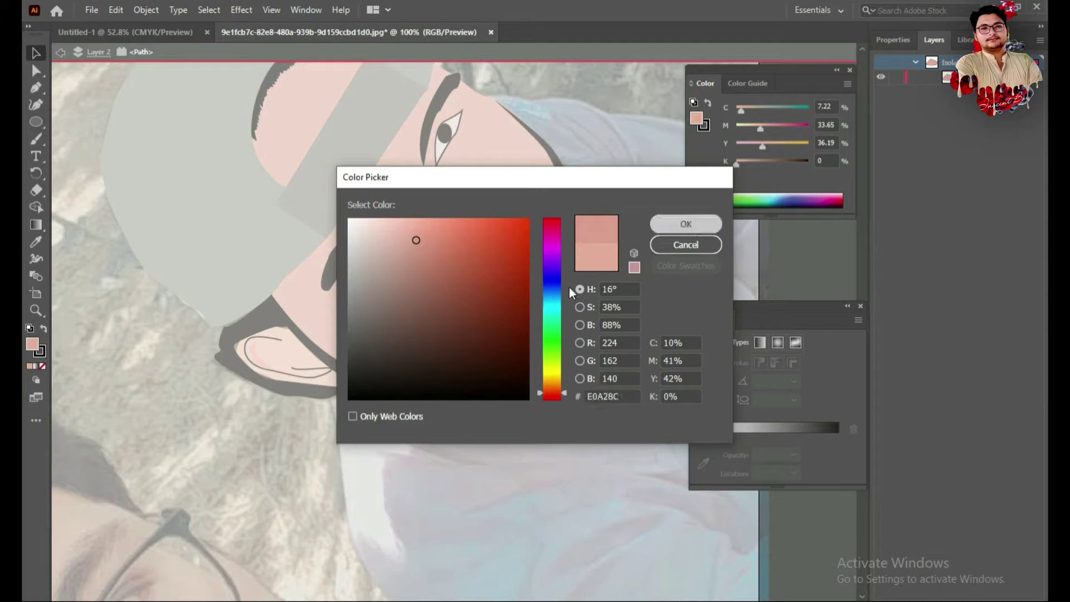
click(685, 223)
click(40, 351)
double_click(406, 315)
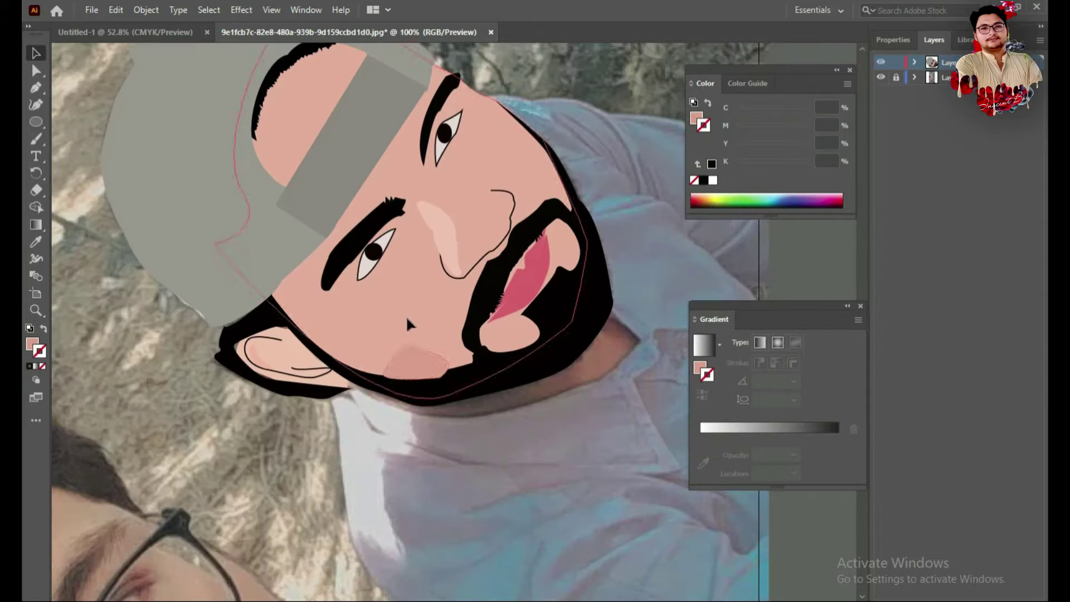
Adjust the chin fill to a softer pinkish tone and return to the full artwork.
double_click(415, 369)
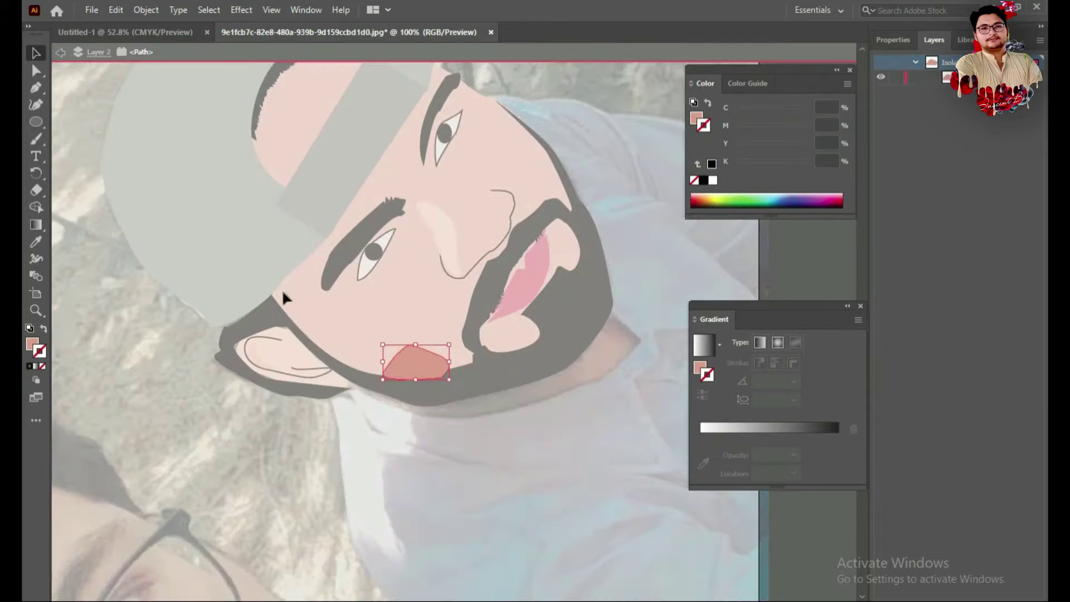
double_click(31, 343)
drag(396, 239, 409, 243)
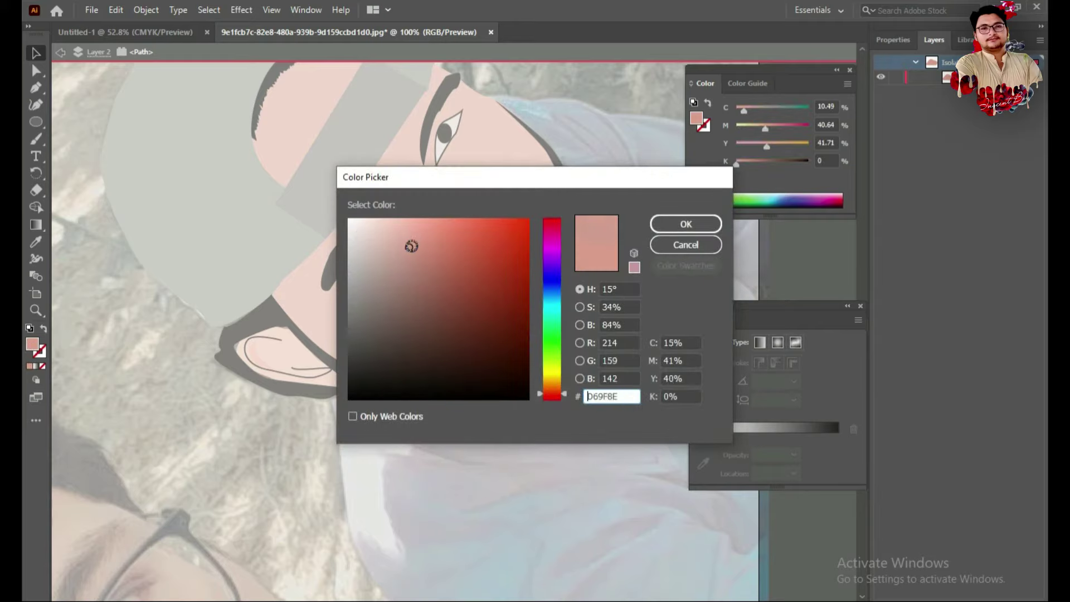
key(Return)
key(Escape)
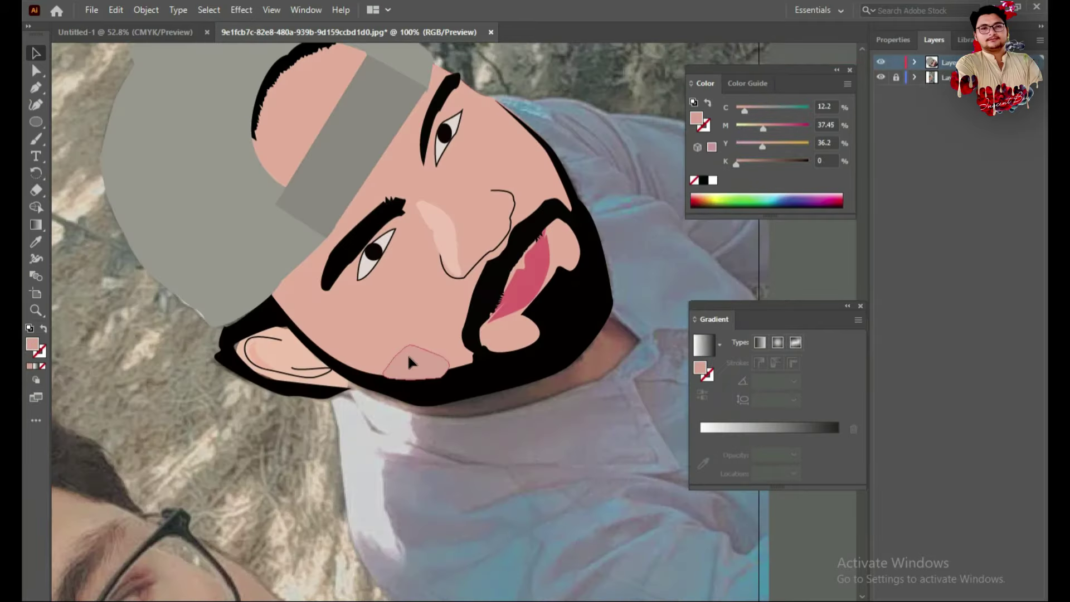
key(z)
alt+click(408, 362)
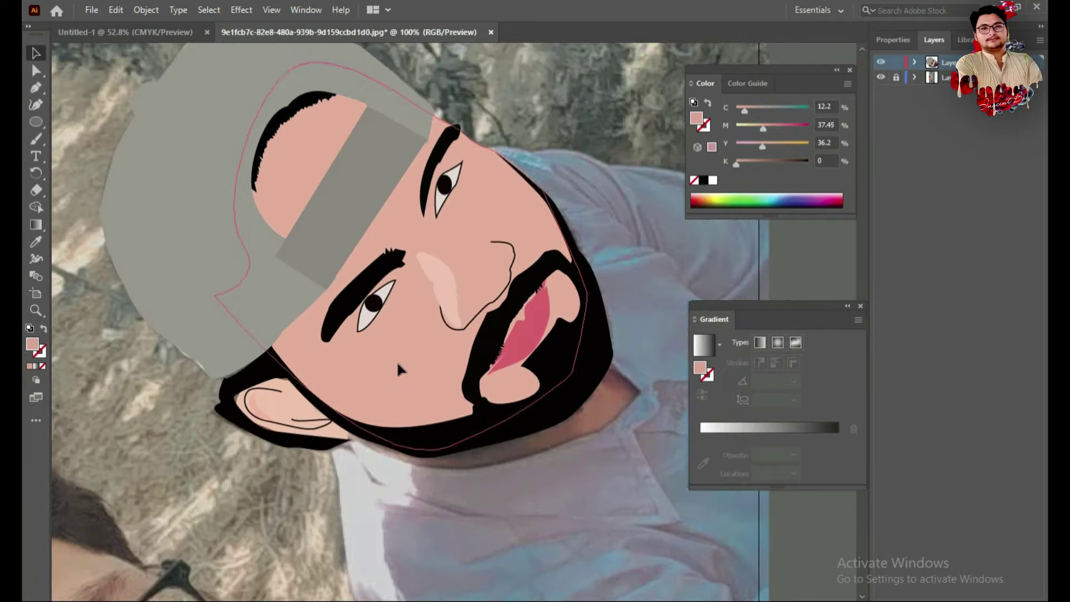
alt+click(396, 360)
drag(487, 406, 371, 450)
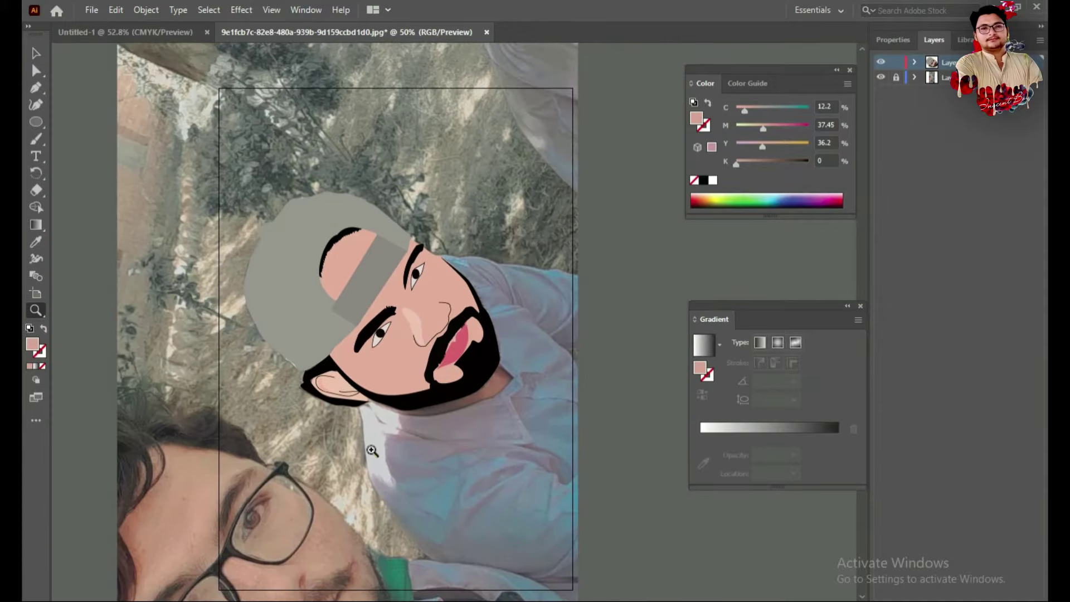
Zoom in close on the cartoon ear where it meets the beard.
click(371, 451)
alt+click(350, 414)
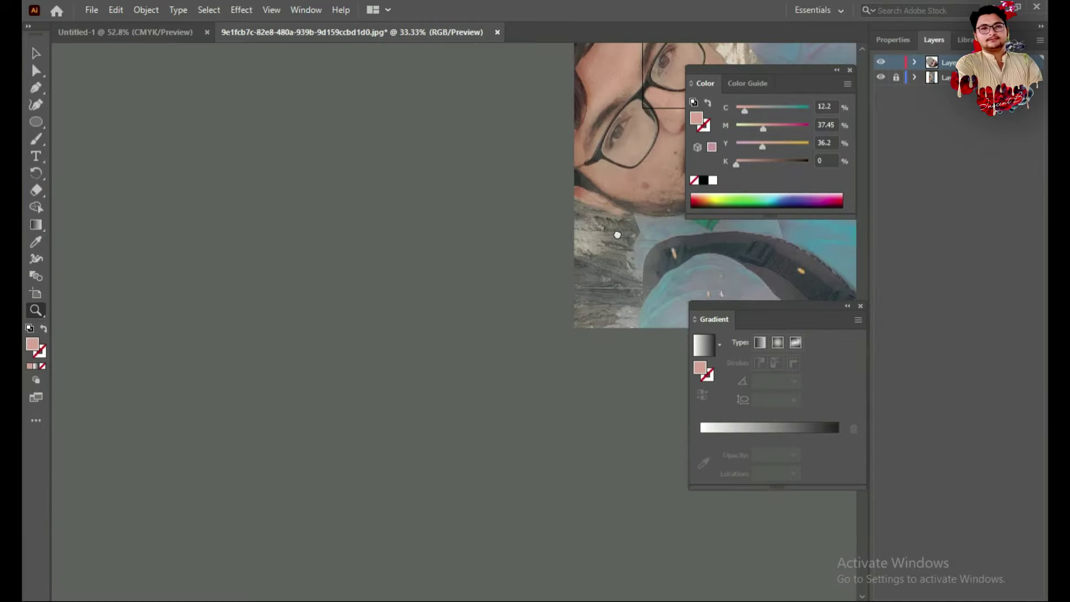
alt+click(334, 423)
alt+click(323, 429)
click(318, 363)
click(495, 330)
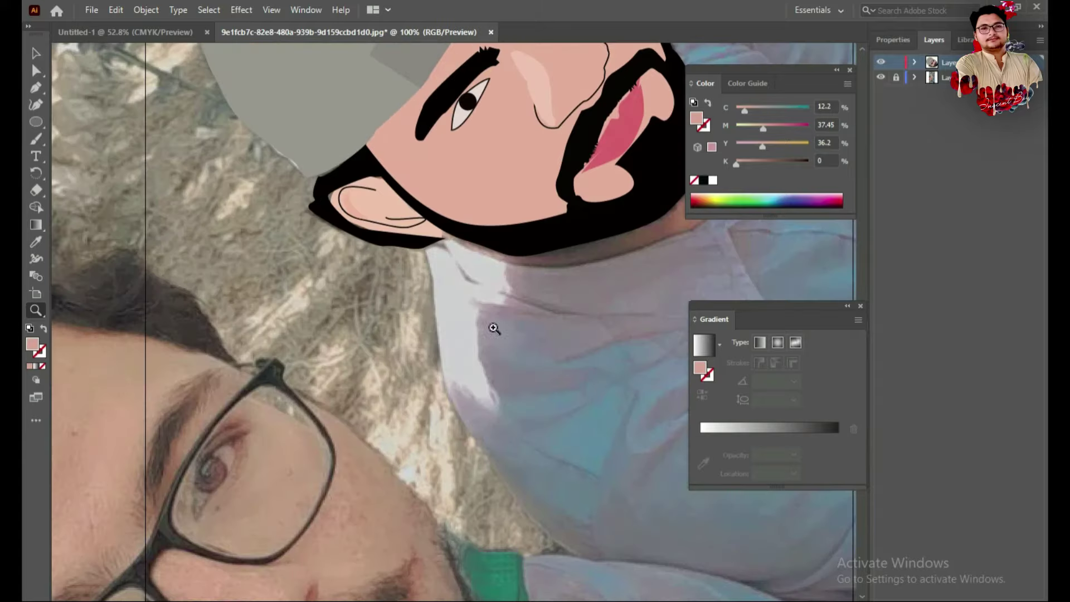
click(371, 287)
click(401, 486)
scroll(334, 480, up, 1)
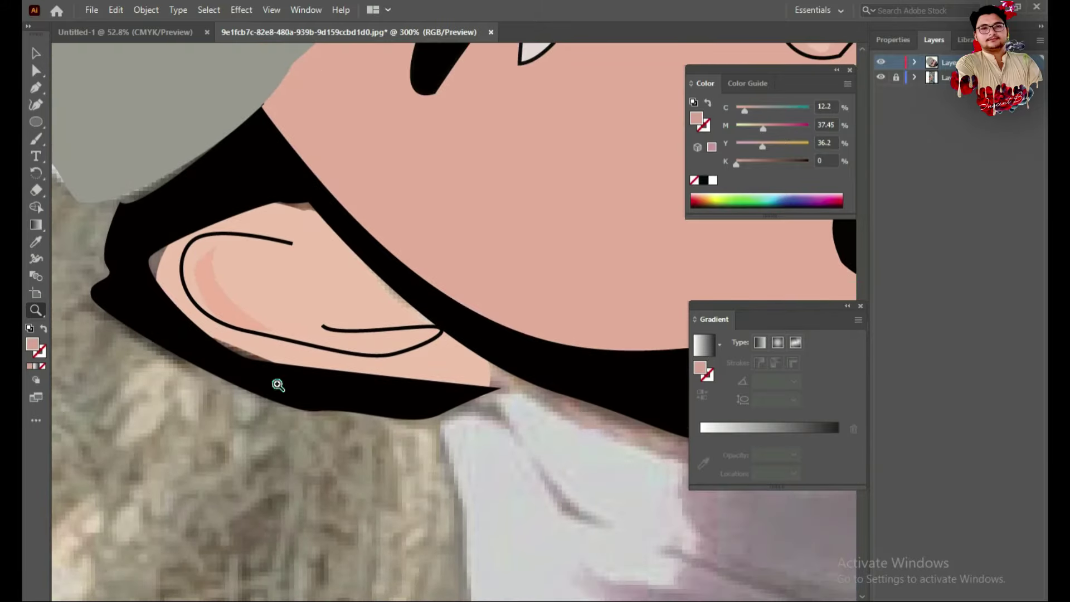
Draw a small triangle at the ear's top and fill it black from the beard.
click(37, 88)
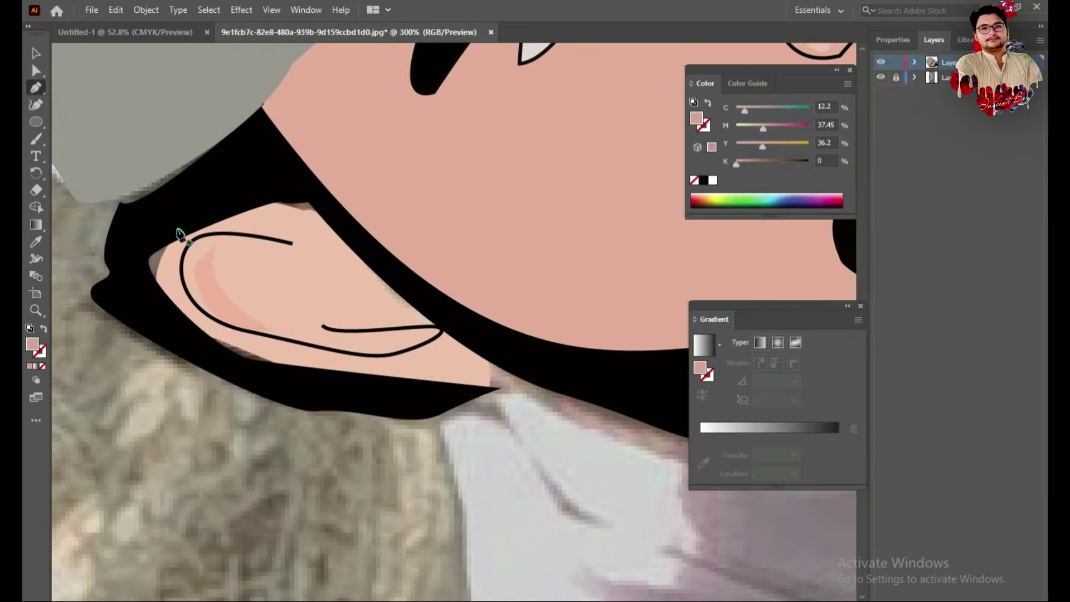
click(195, 227)
drag(154, 297, 170, 333)
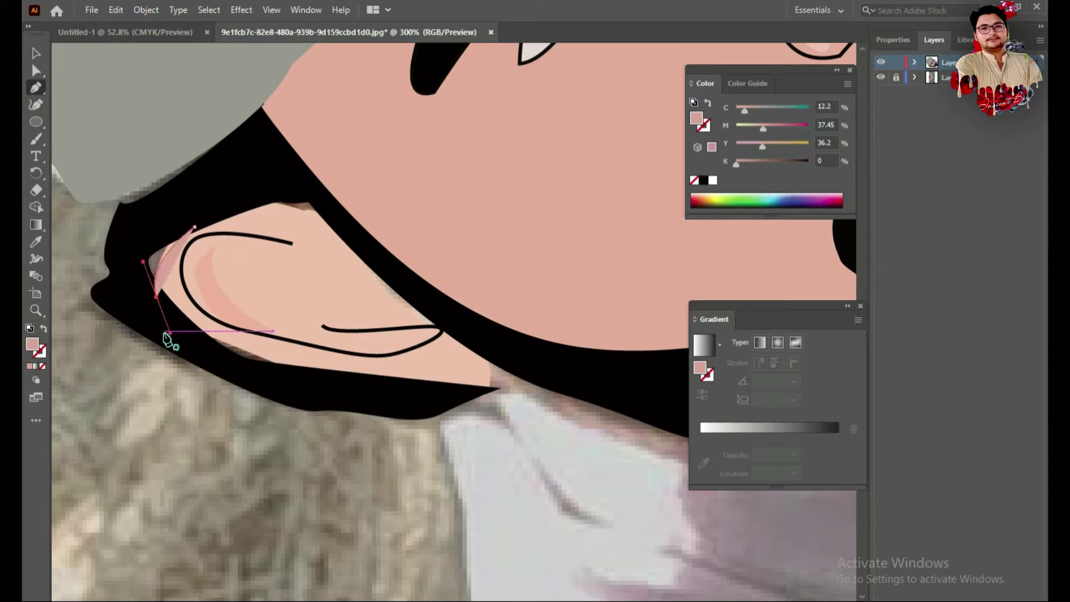
click(118, 231)
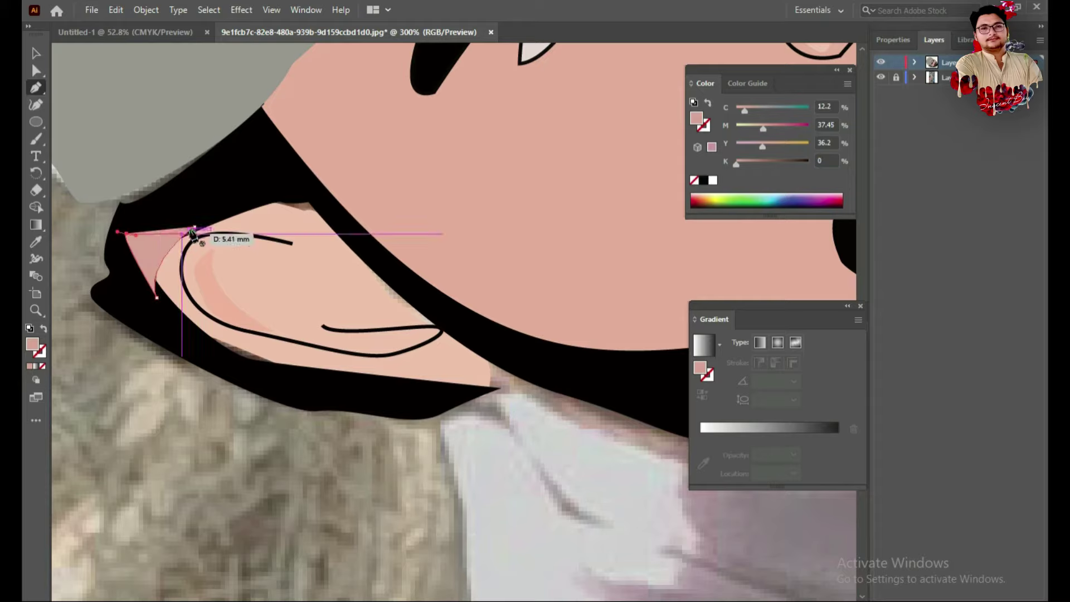
click(194, 227)
click(36, 242)
click(220, 208)
key(v)
click(270, 186)
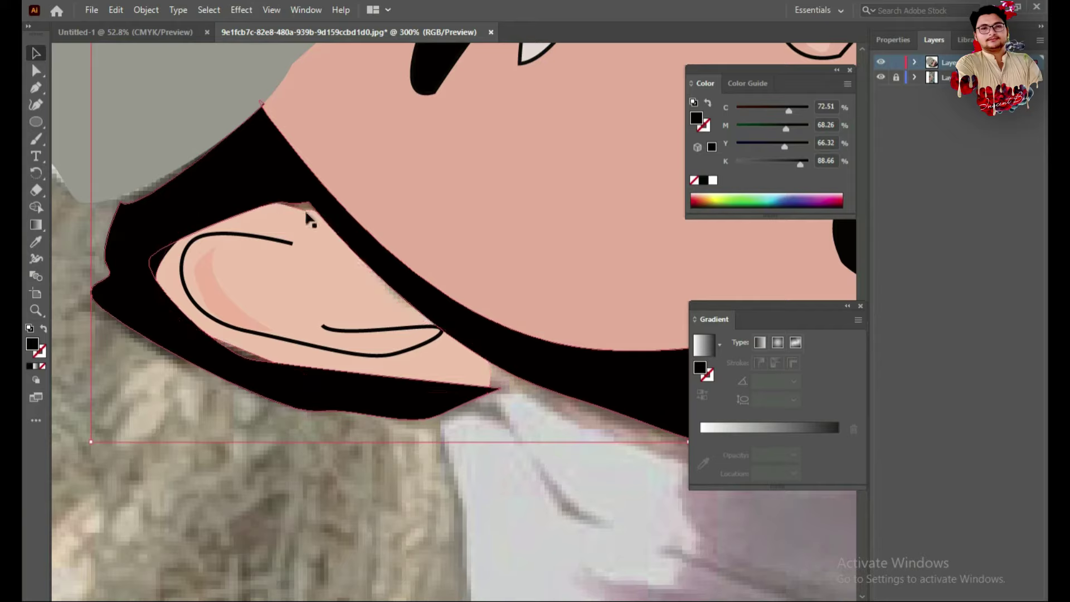
Add and adjust Curvature anchors so the beard edge hugs the ear.
click(36, 103)
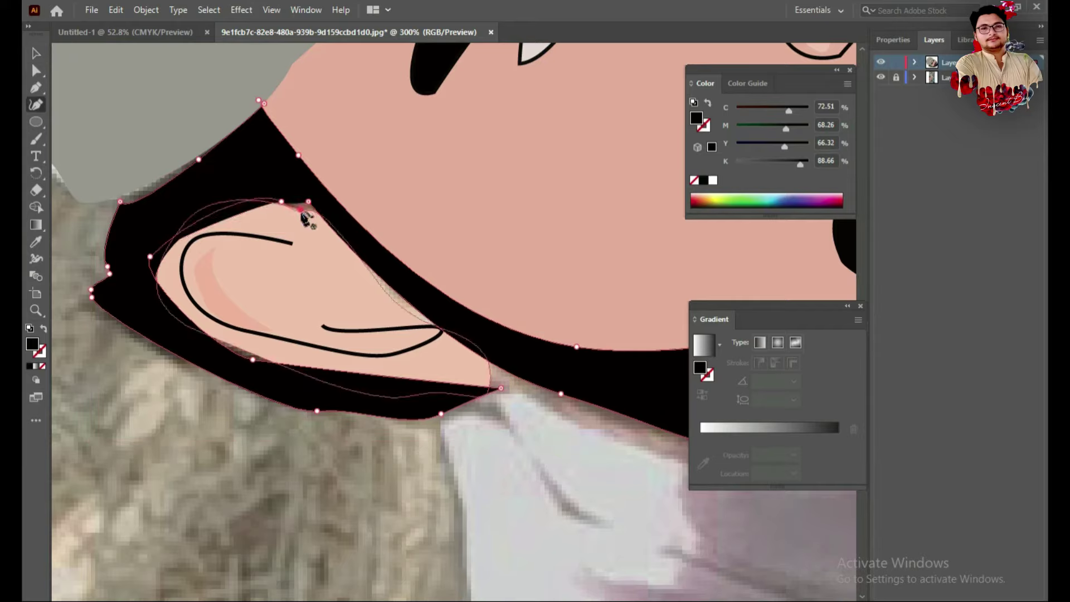
click(273, 202)
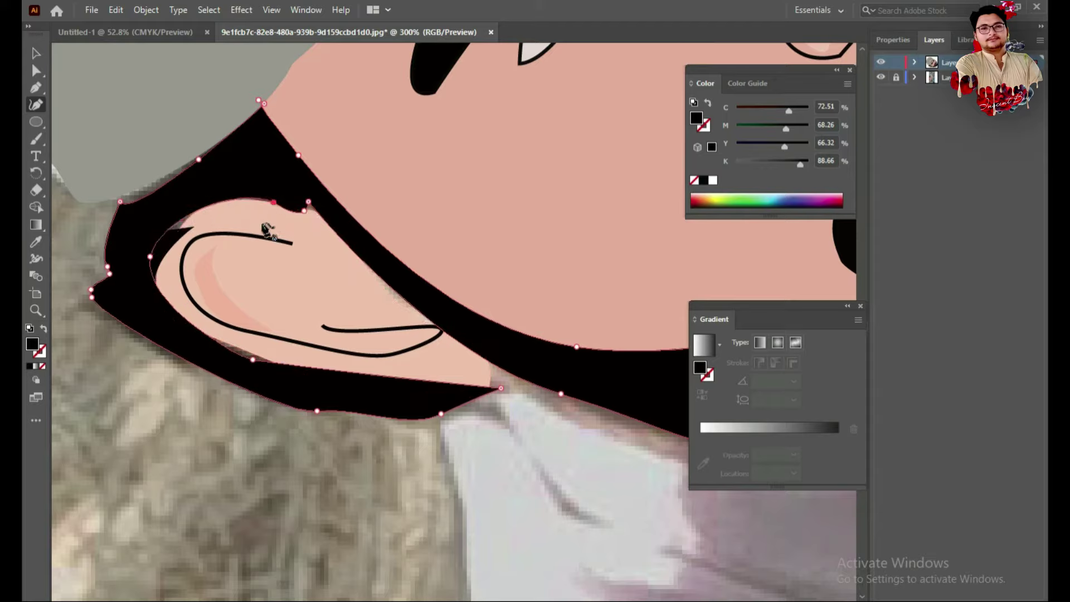
click(158, 253)
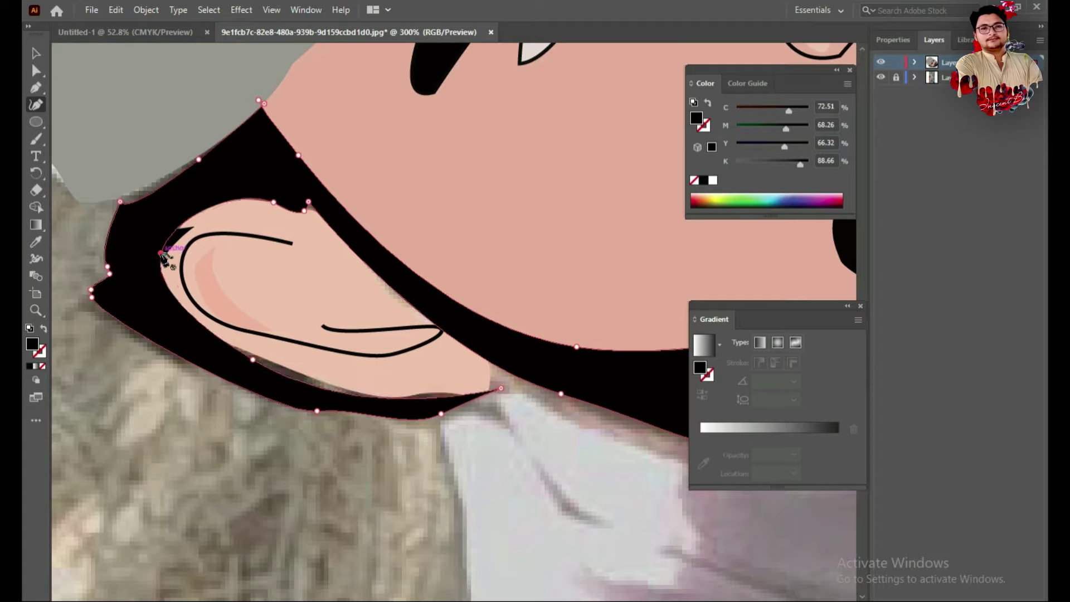
drag(161, 254, 166, 258)
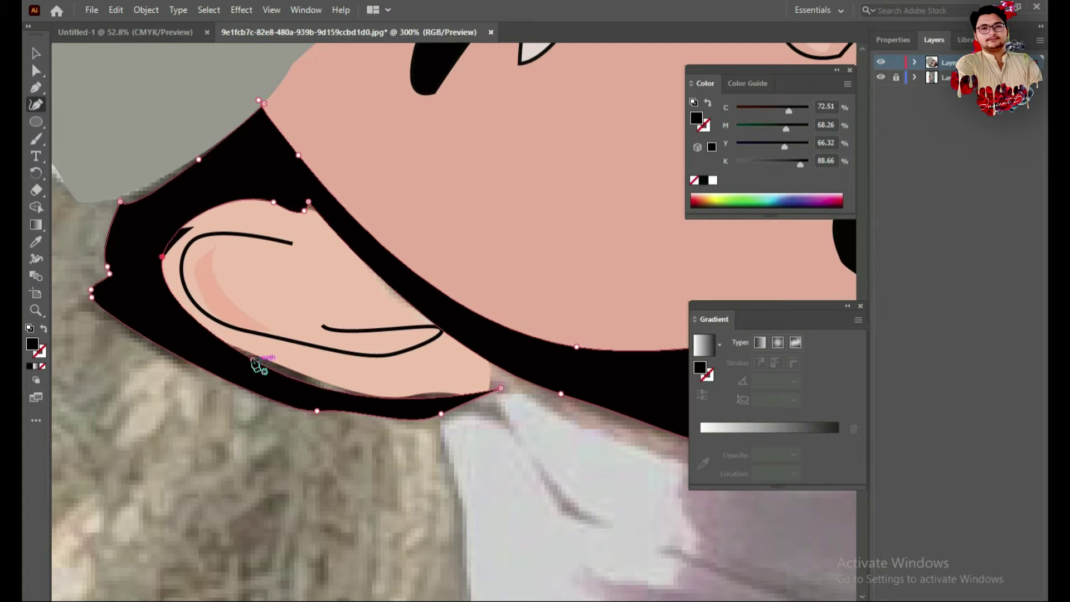
click(257, 357)
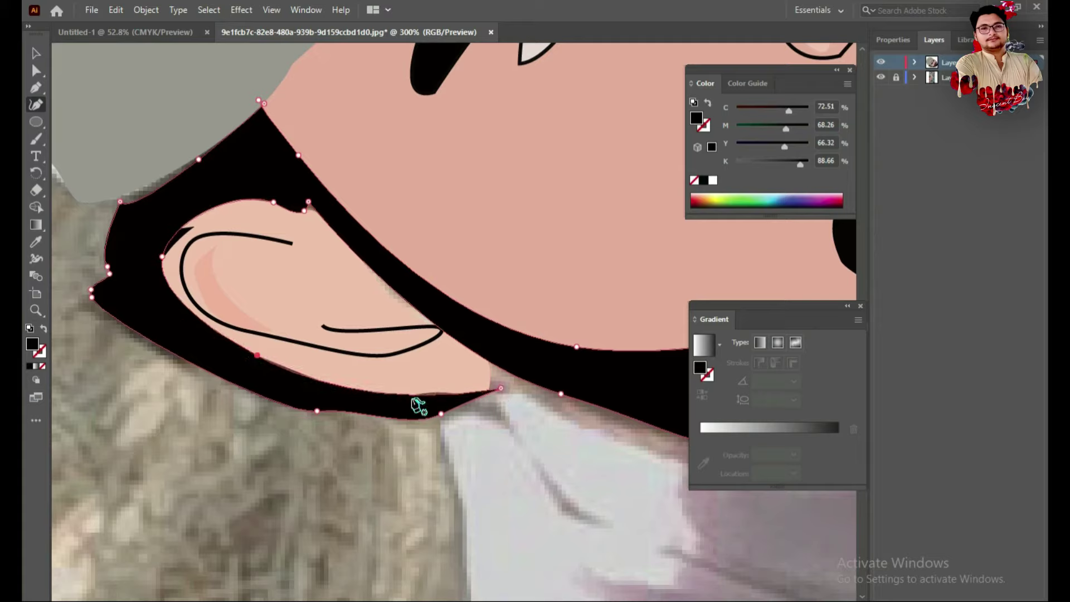
click(373, 392)
Draw a thin black sliver shape beneath the ear's lower edge.
key(p)
click(342, 397)
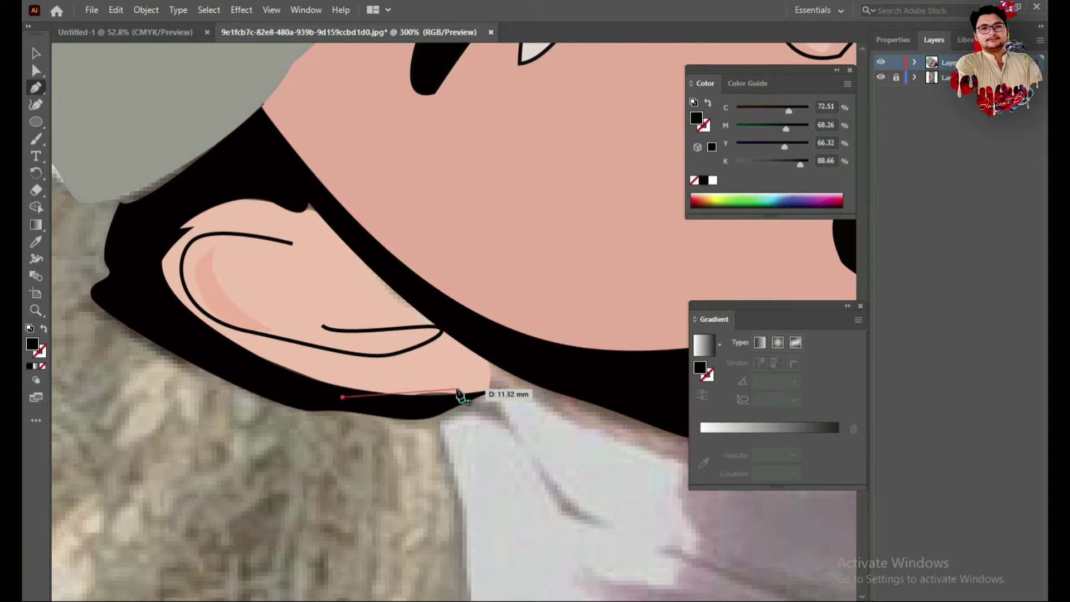
drag(457, 387, 495, 391)
click(494, 391)
drag(403, 411, 298, 409)
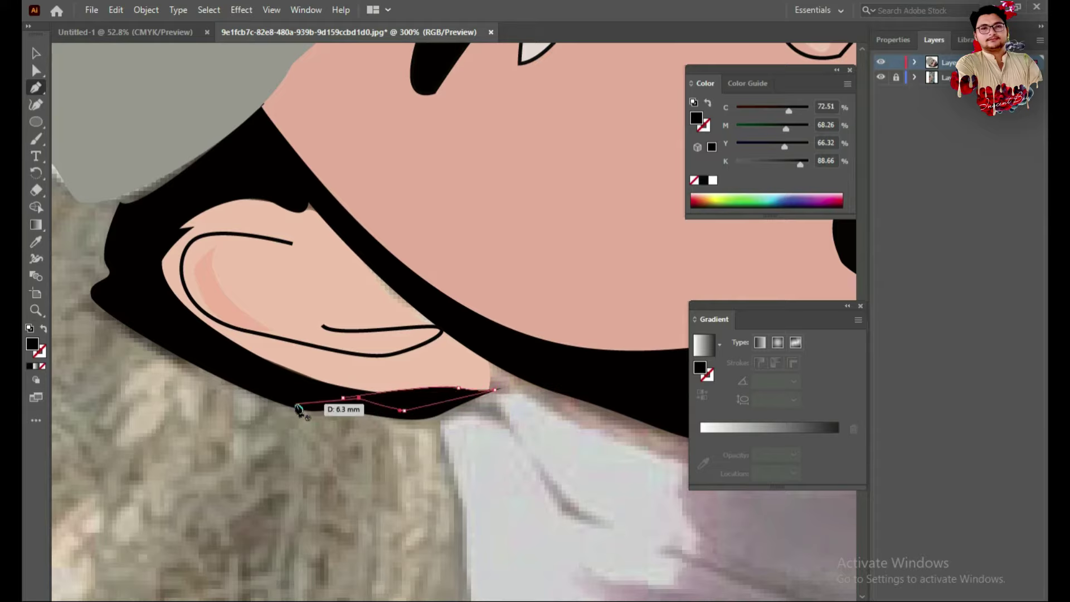
scroll(388, 384, up, 3)
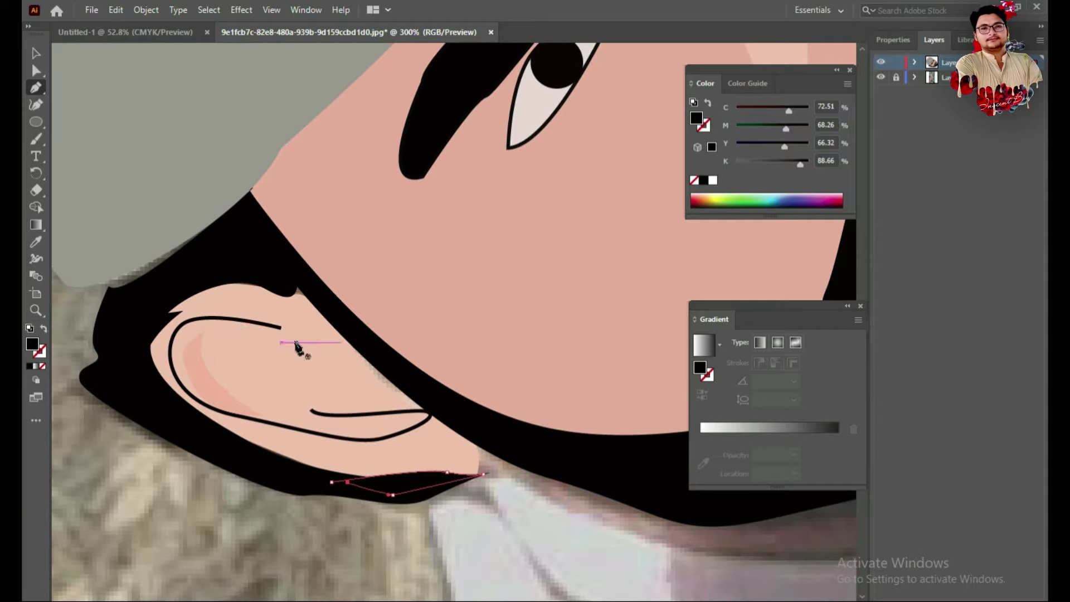
click(36, 58)
Set the ear outline shape's fill to None.
click(322, 386)
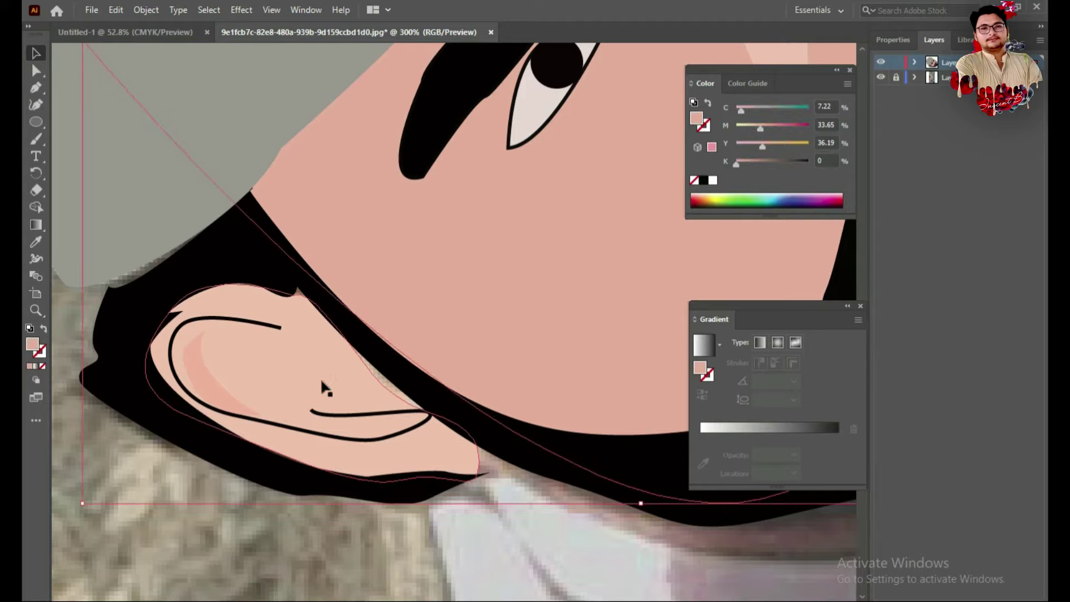
click(412, 160)
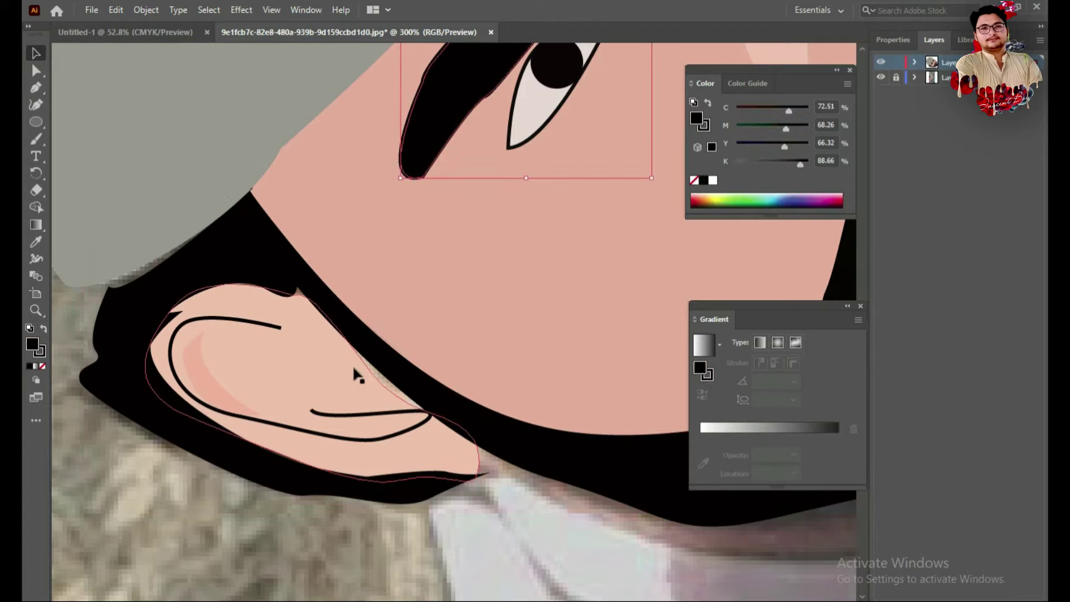
click(305, 385)
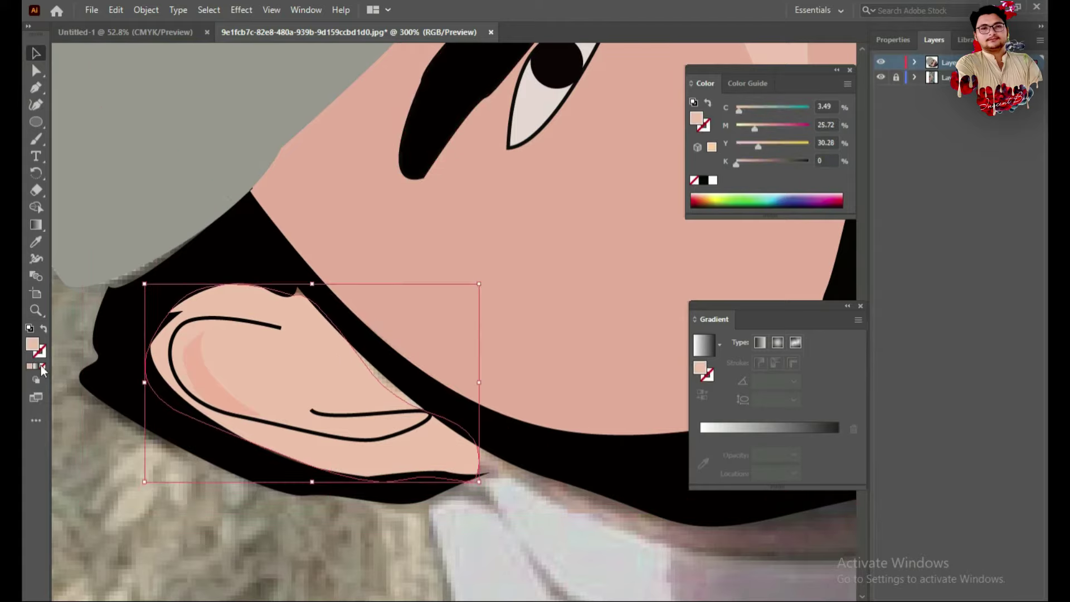
double_click(295, 394)
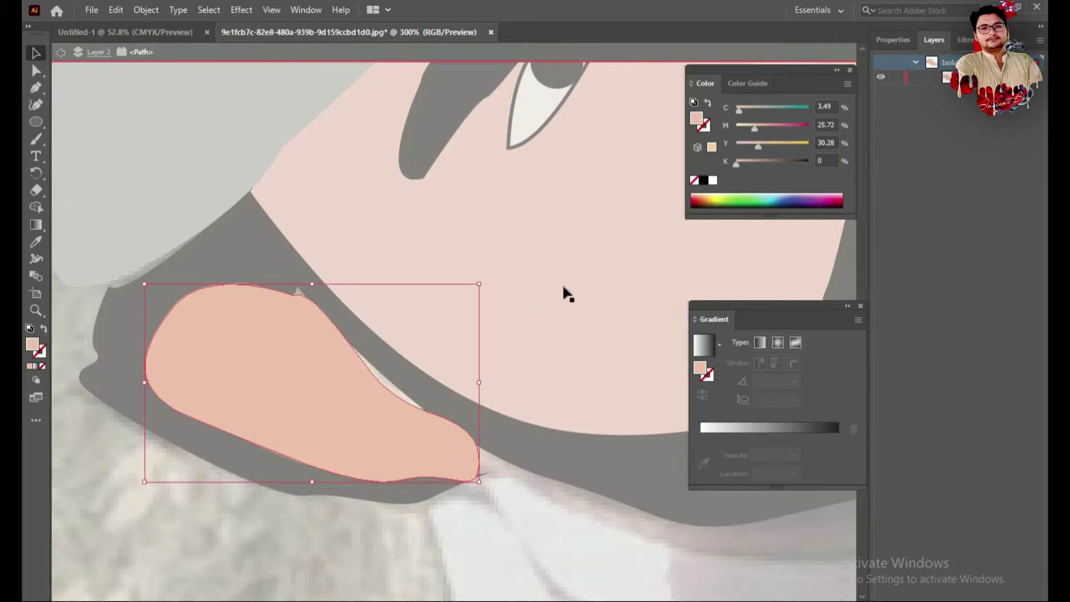
double_click(567, 294)
click(42, 363)
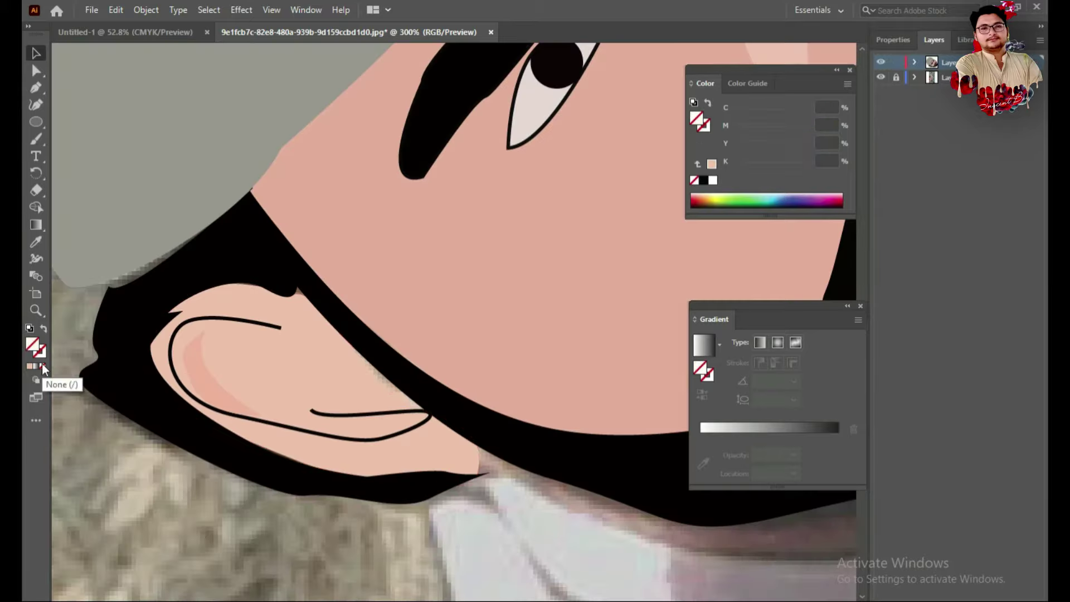
click(160, 324)
click(42, 365)
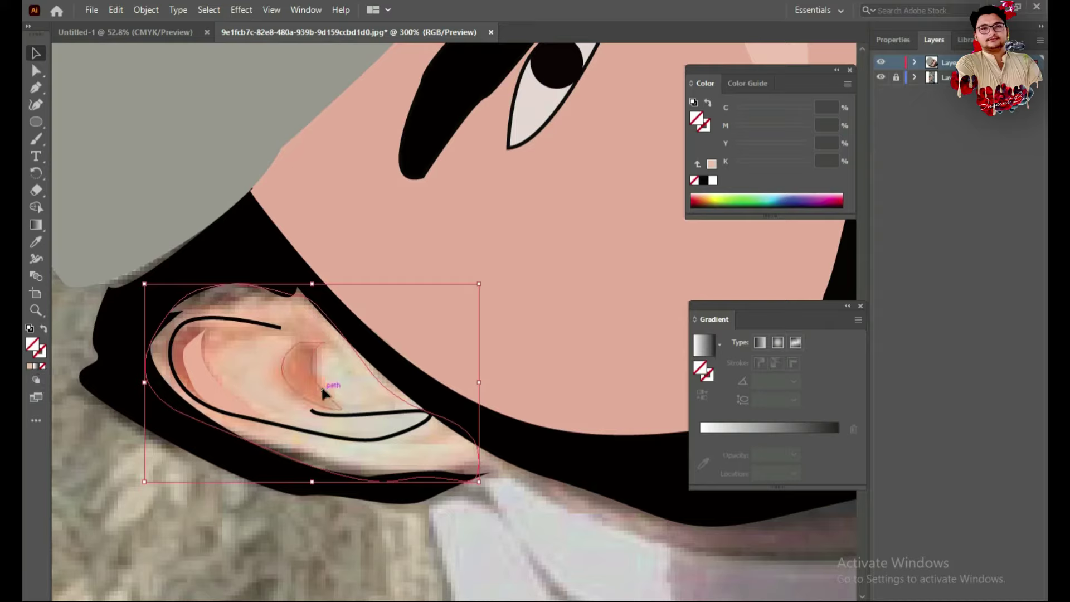
Fill the inner ear piece with the photo's orange-brown using the Eyedropper.
click(309, 373)
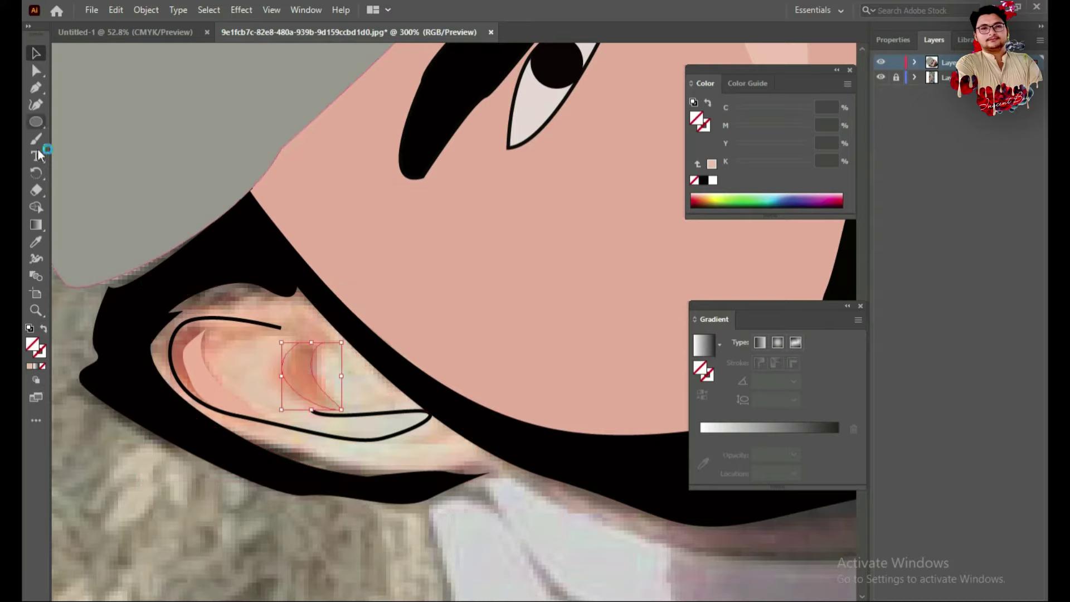
click(35, 243)
click(305, 372)
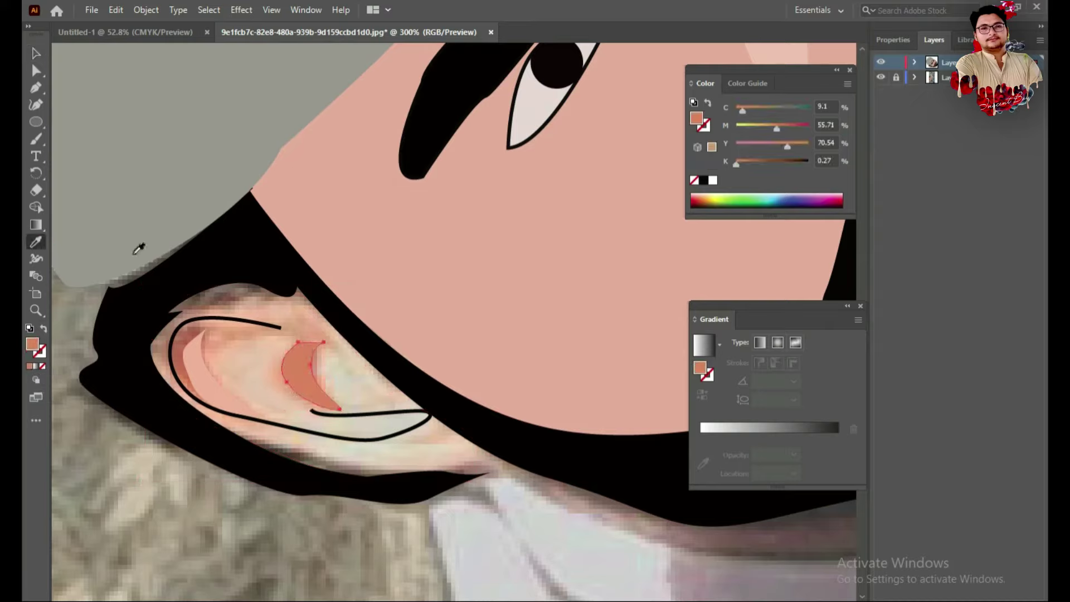
Draw a curve along the ear's inner fold with no fill and a near-black stroke.
click(35, 89)
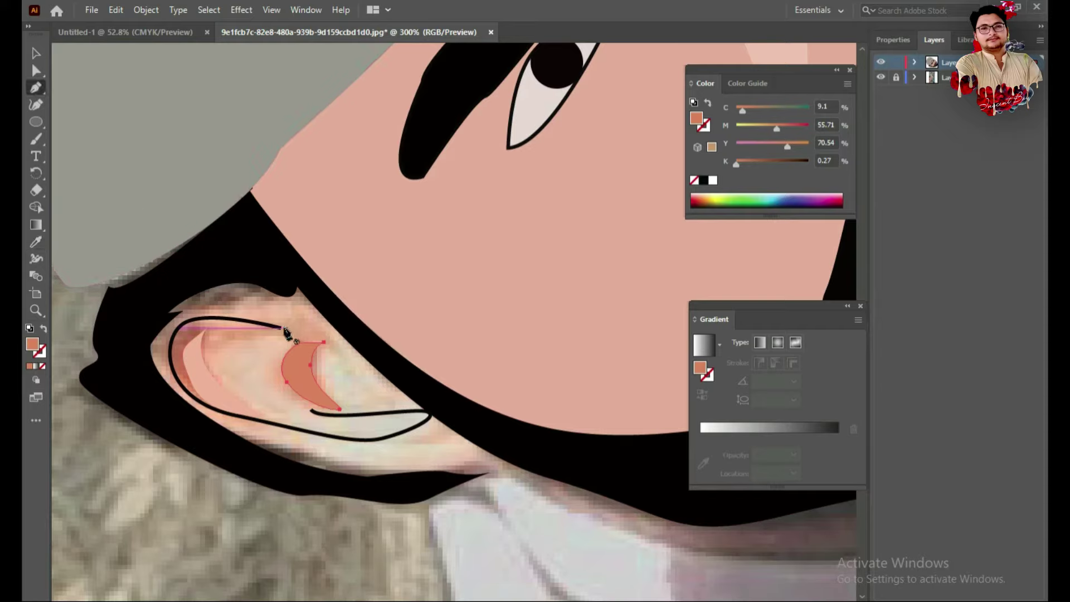
click(285, 322)
drag(341, 350, 372, 402)
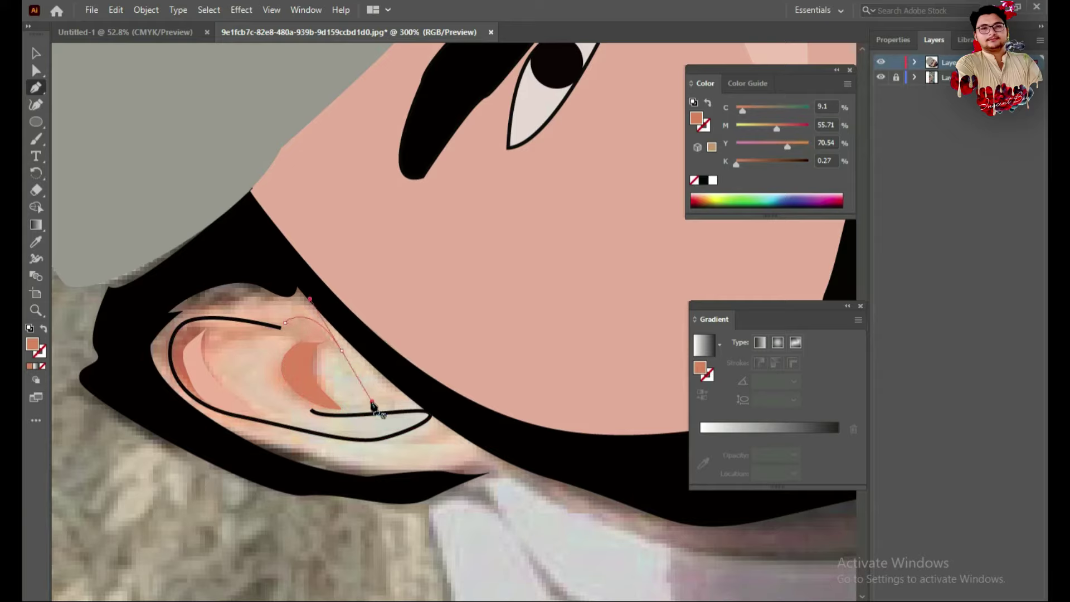
click(400, 393)
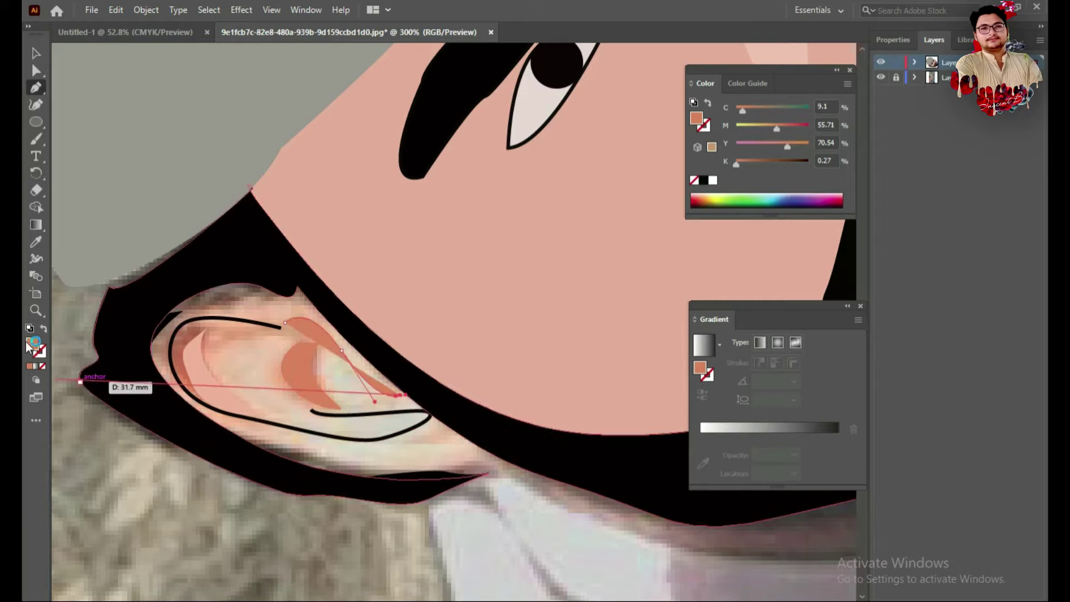
click(44, 366)
click(35, 366)
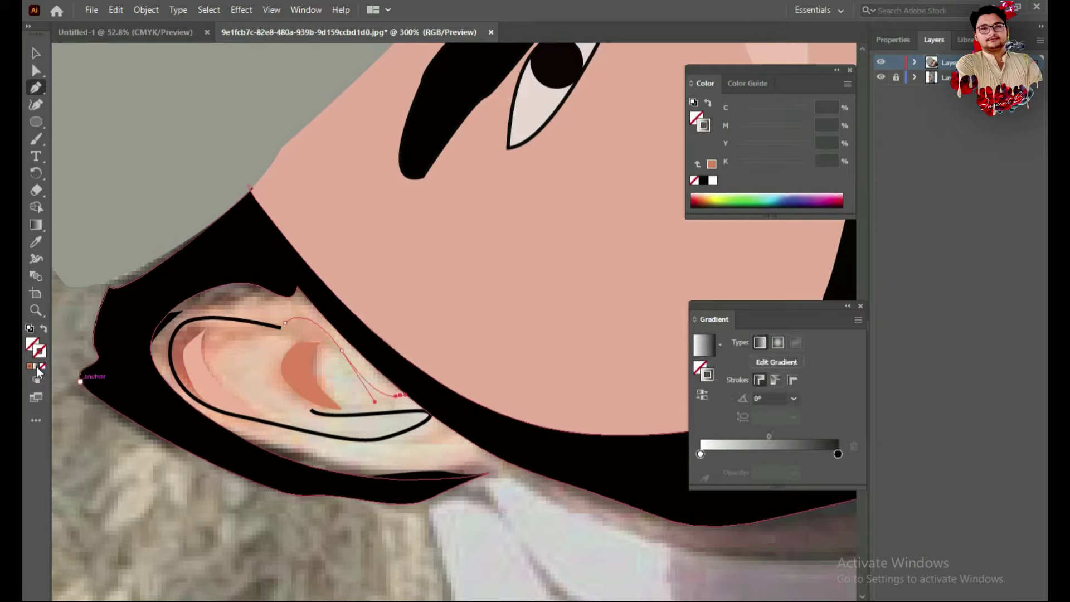
double_click(37, 355)
click(452, 393)
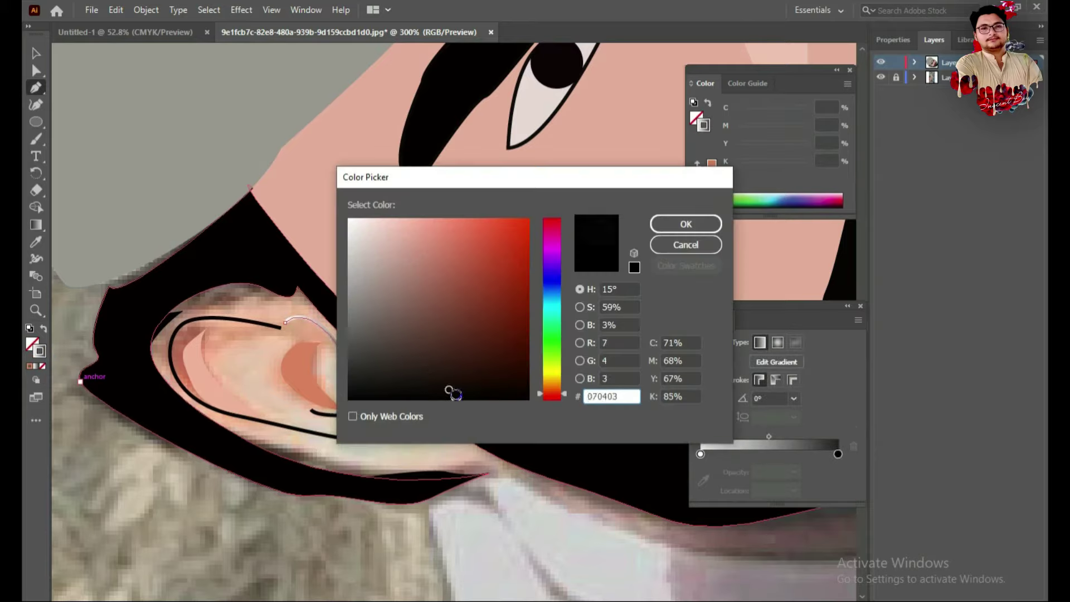
click(686, 224)
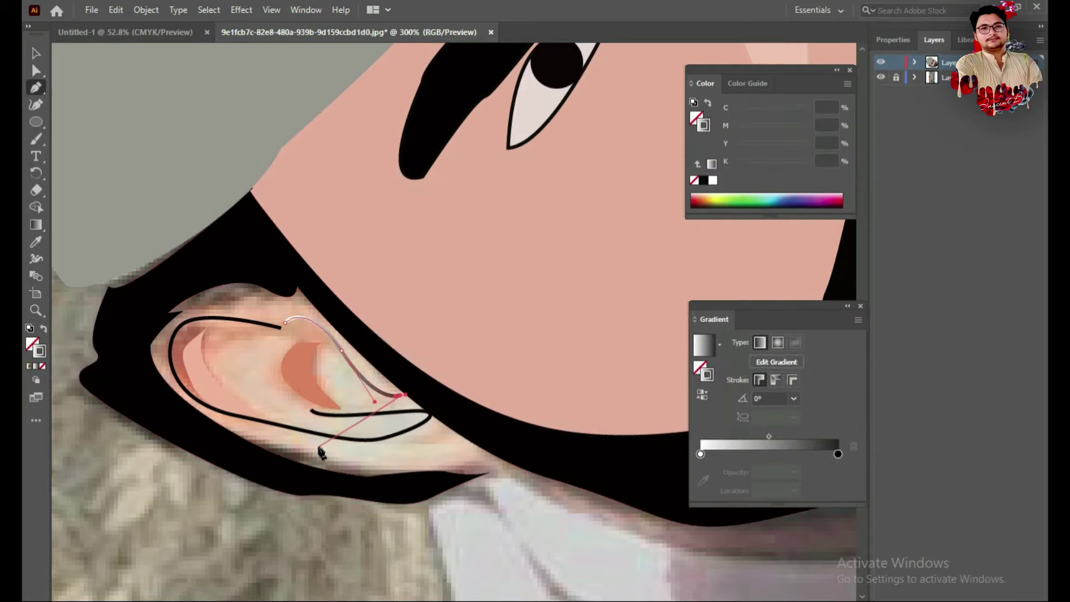
Reconfirm the fold curve's near-black stroke colour and exit isolation.
key(v)
double_click(40, 351)
click(686, 223)
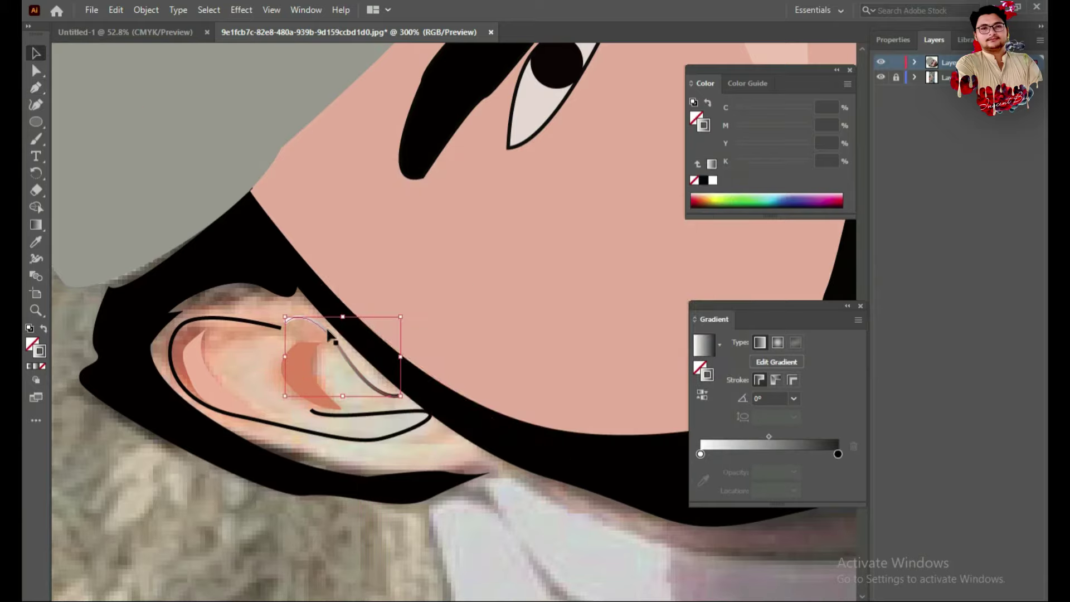
double_click(286, 359)
double_click(40, 351)
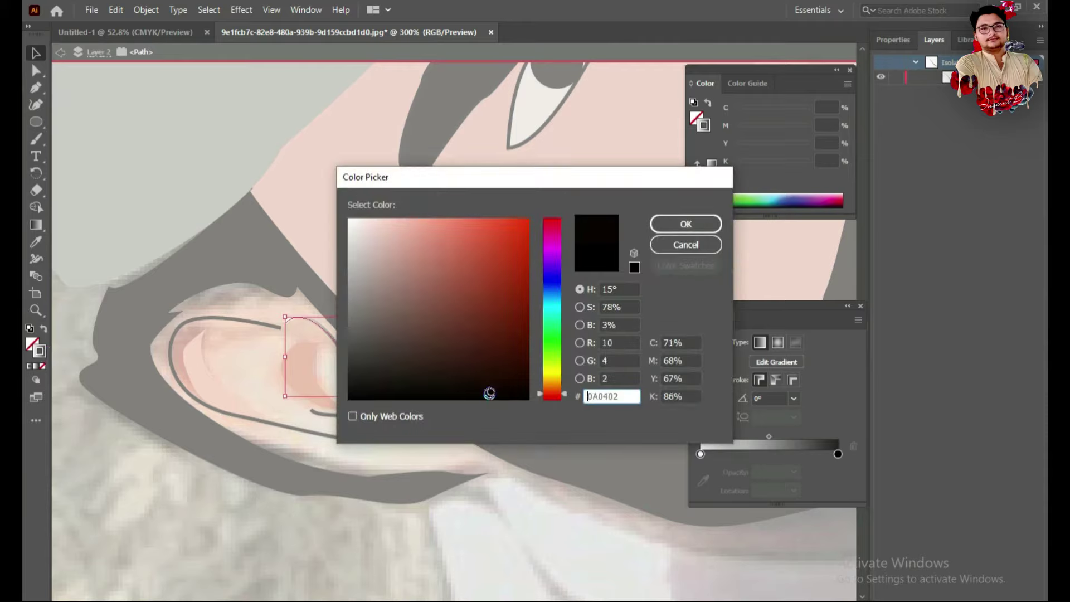
click(687, 223)
double_click(255, 360)
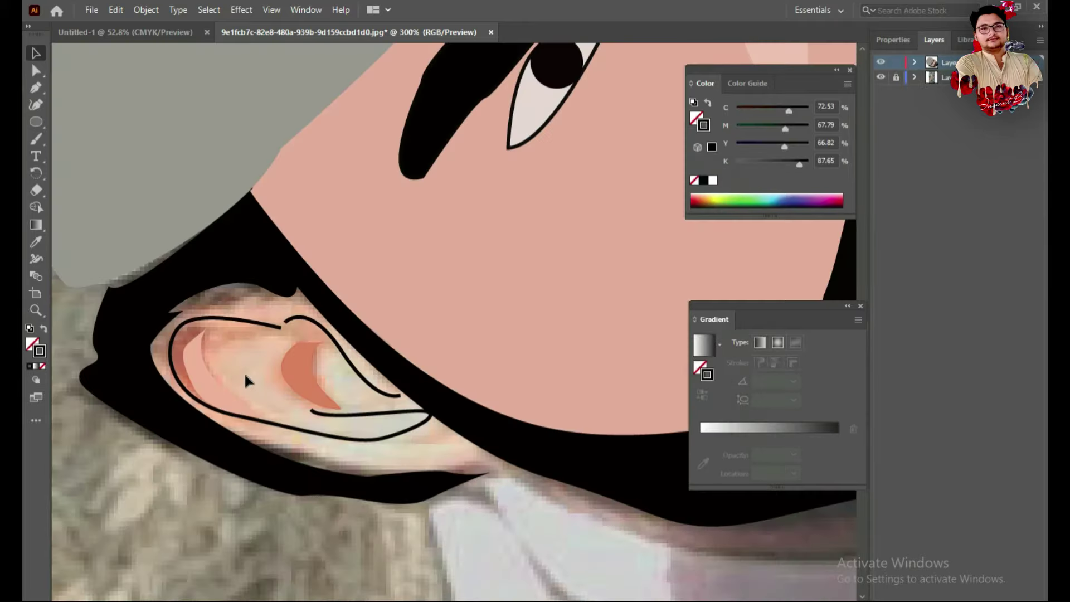
click(182, 314)
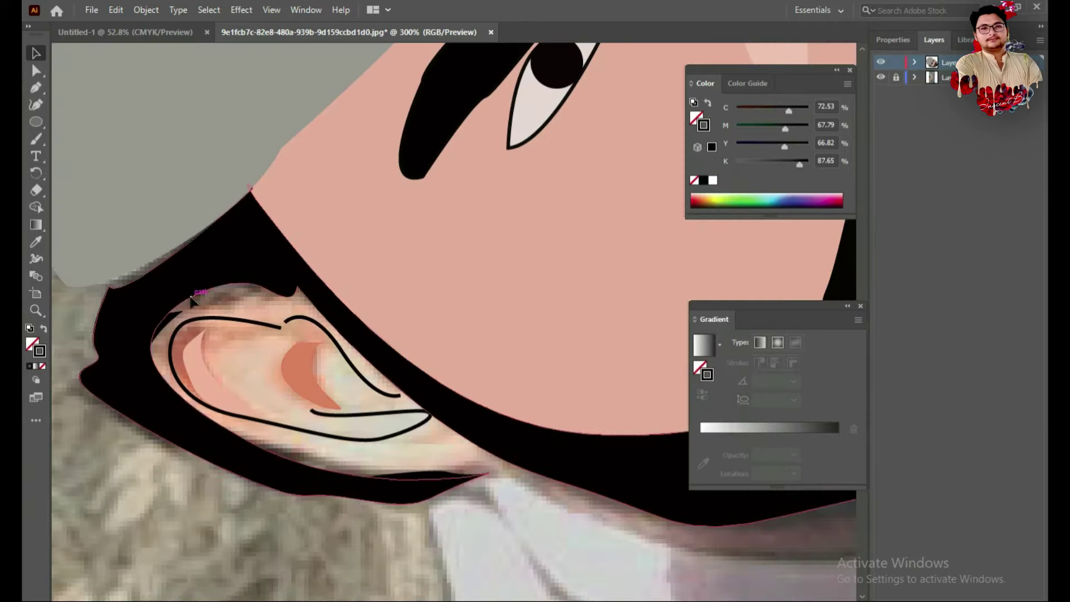
key(i)
click(459, 276)
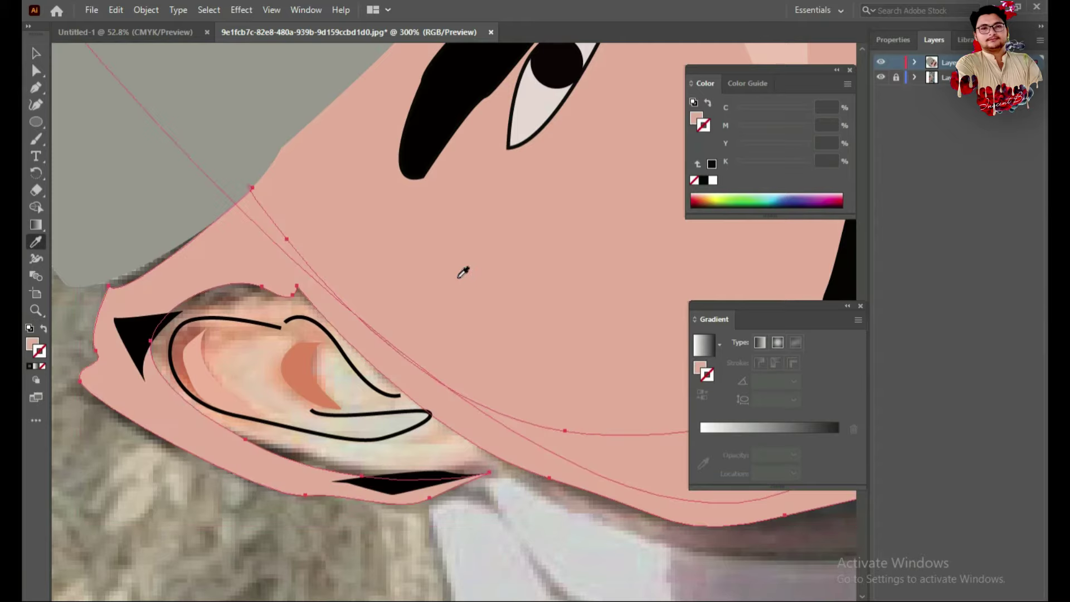
key(ctrl+z)
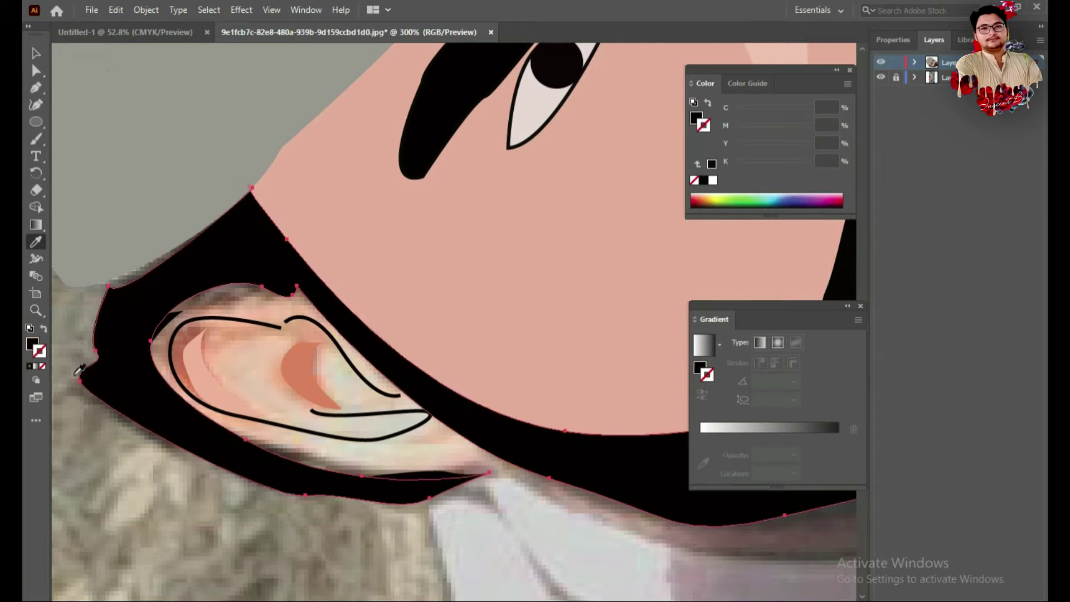
click(36, 53)
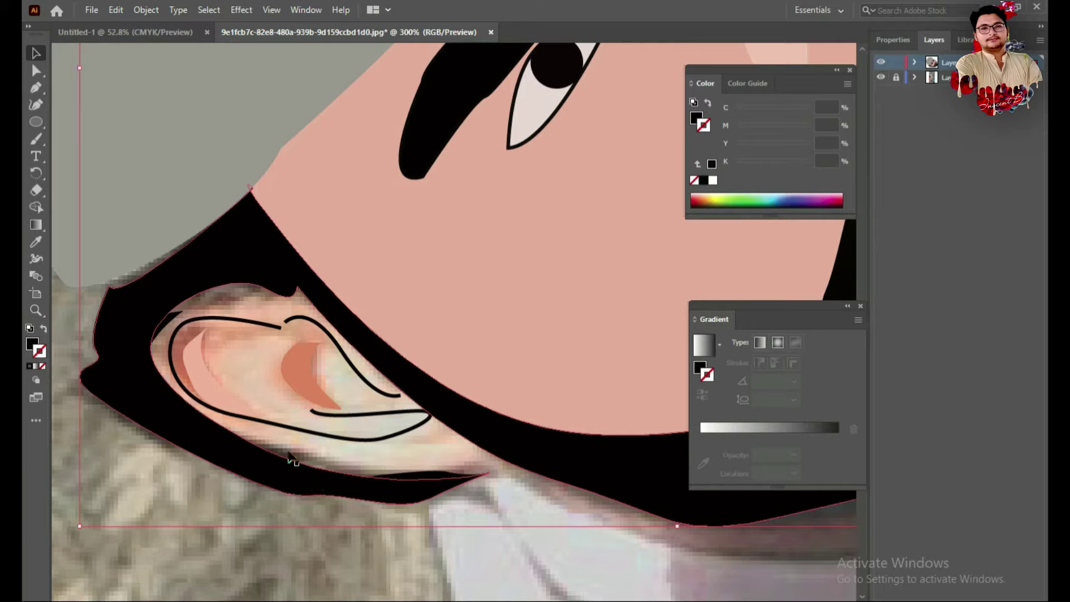
key(p)
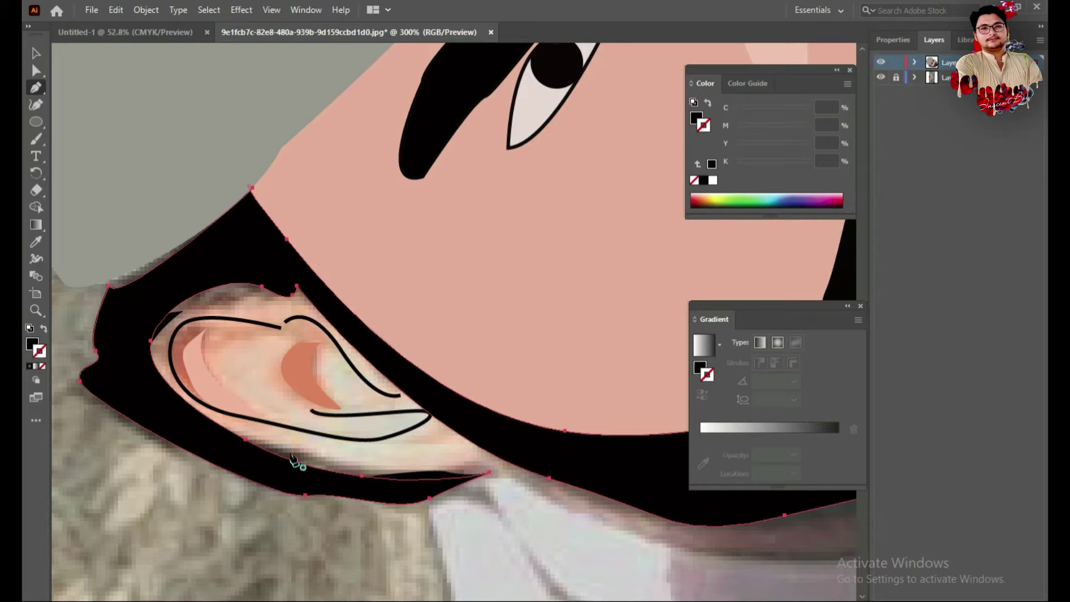
key(v)
key(a)
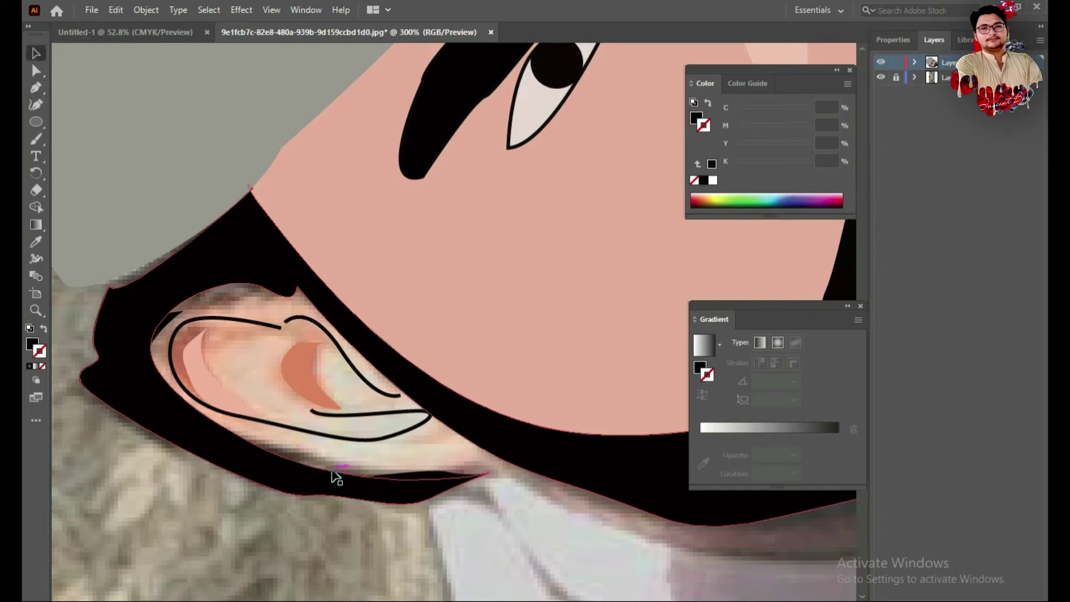
Eyedrop the face's pink skin tone into the ear shape.
click(279, 454)
click(35, 242)
click(239, 366)
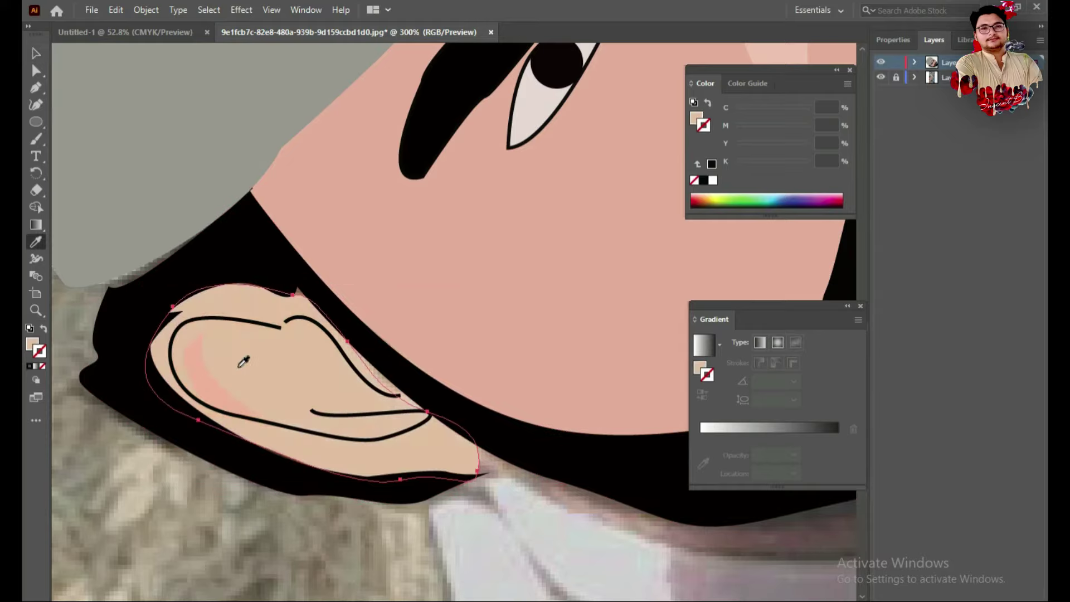
click(424, 328)
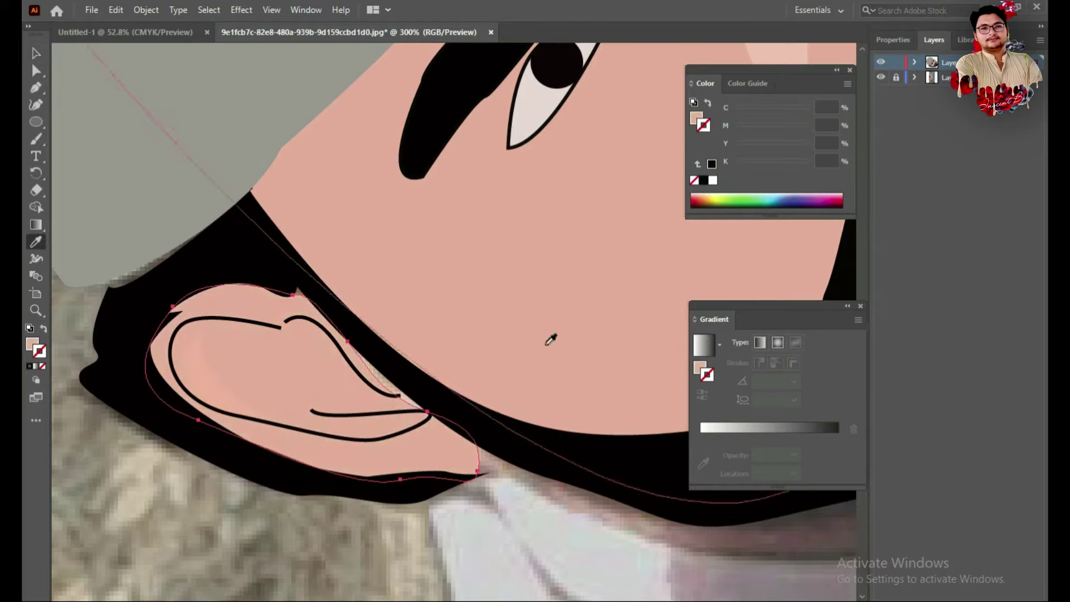
scroll(549, 339, up, 3)
click(36, 53)
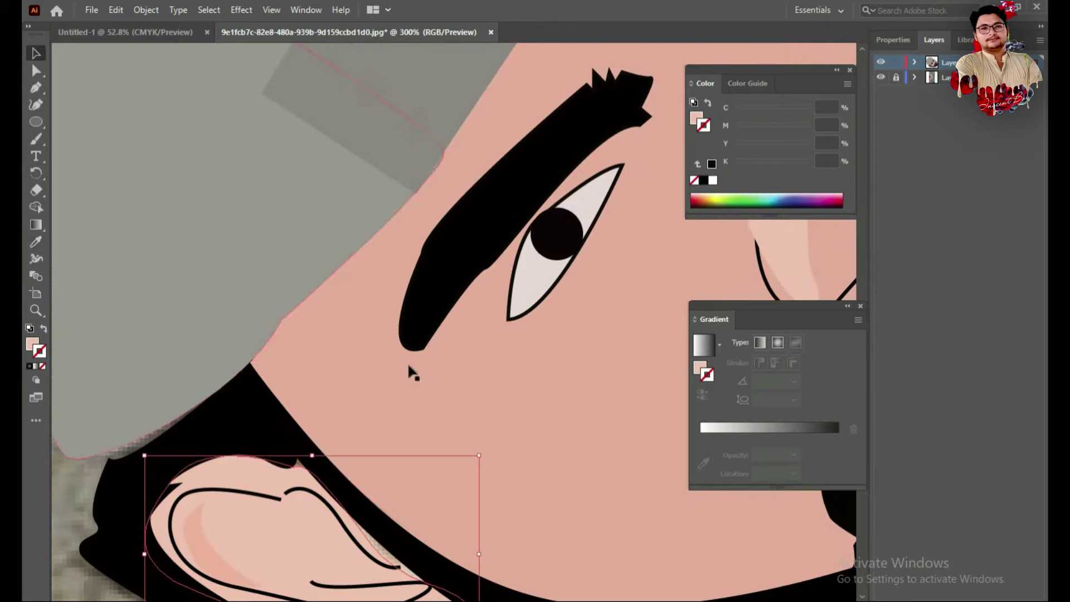
scroll(335, 446, down, 4)
Send the ear backward twice behind its lines and inner piece, then isolate the face.
right_click(213, 282)
mouse_move(251, 541)
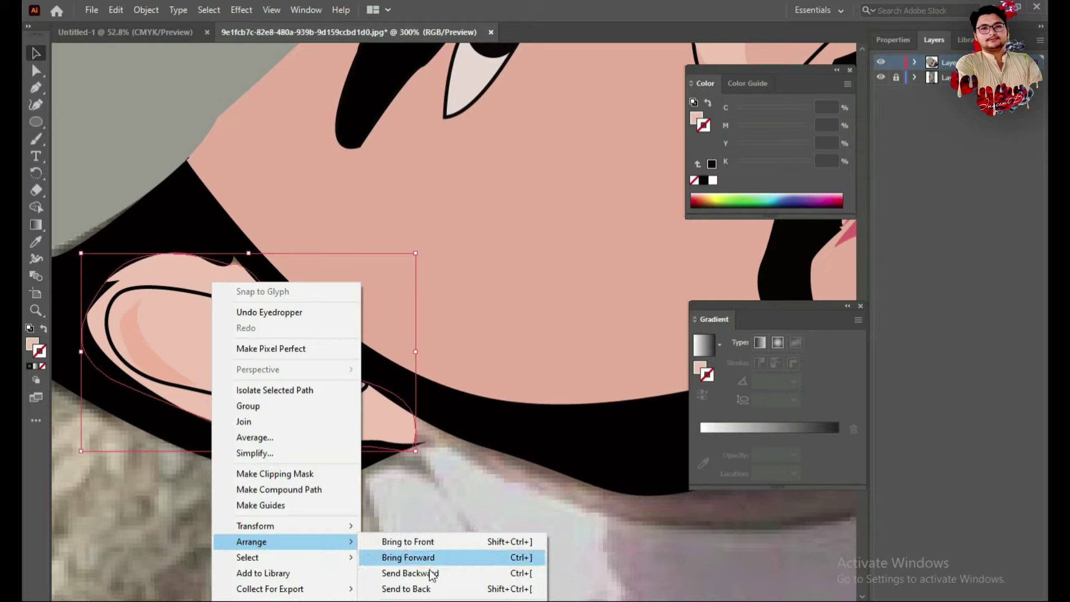
click(429, 574)
right_click(259, 326)
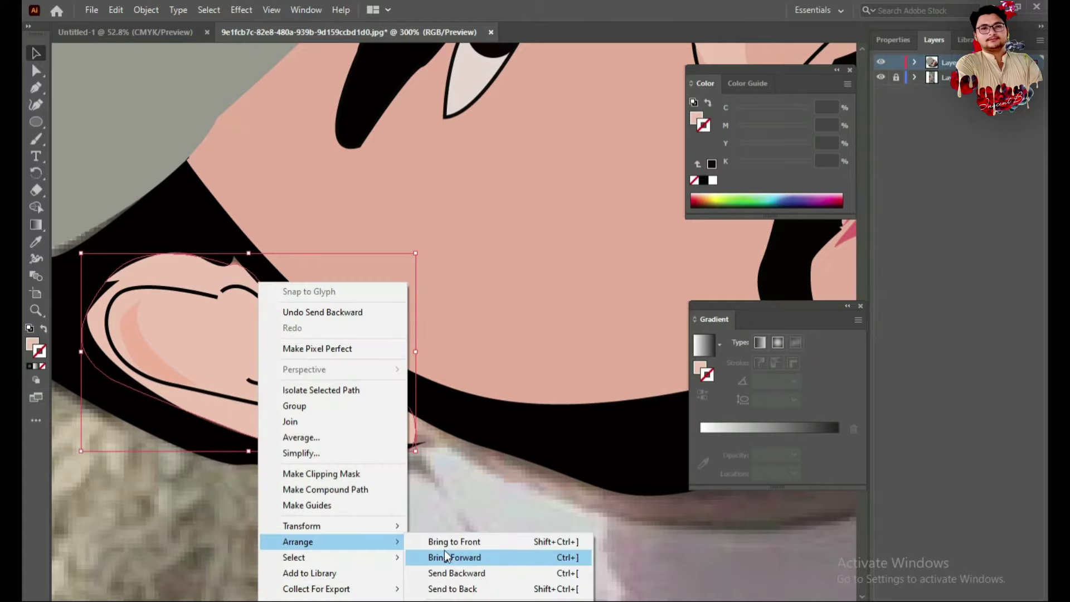
click(453, 573)
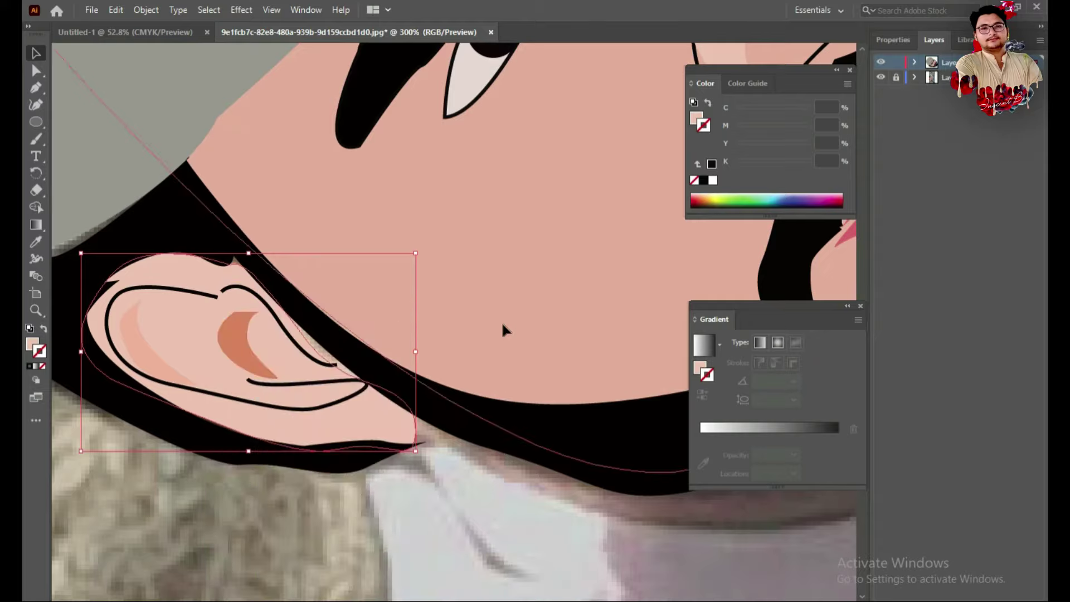
double_click(502, 323)
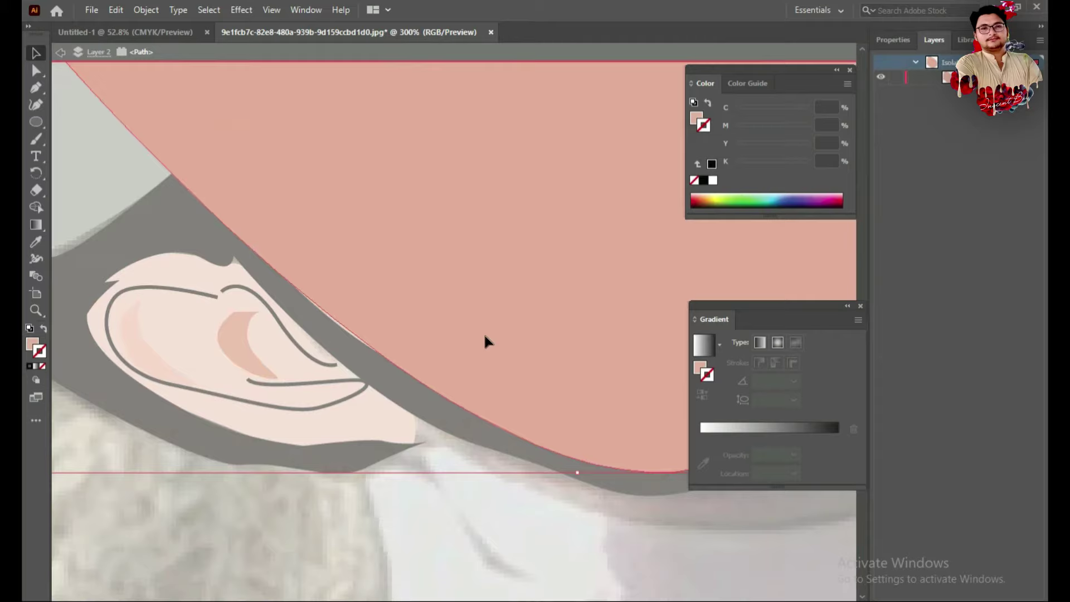
double_click(436, 527)
key(z)
alt+click(435, 318)
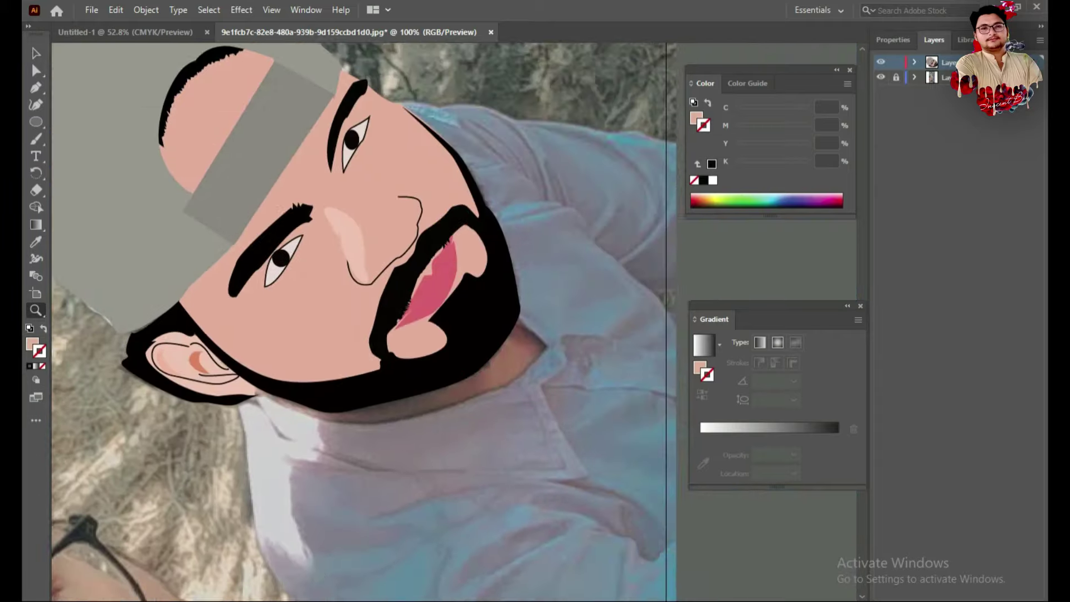
Zoom to the ear and draw a small lobe shape toward the jawline.
click(37, 87)
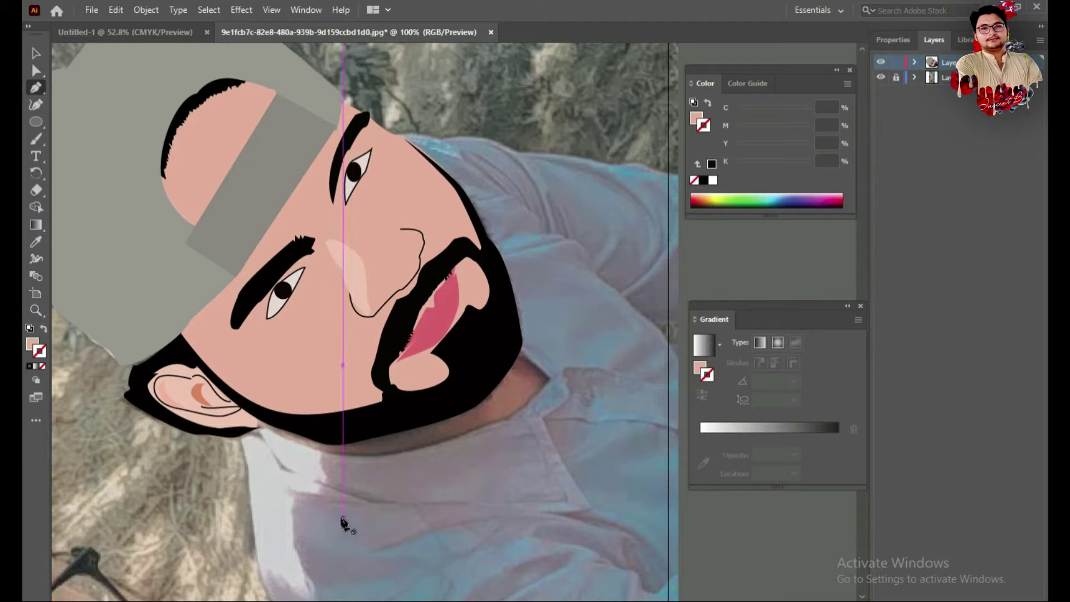
key(z)
click(256, 435)
click(401, 381)
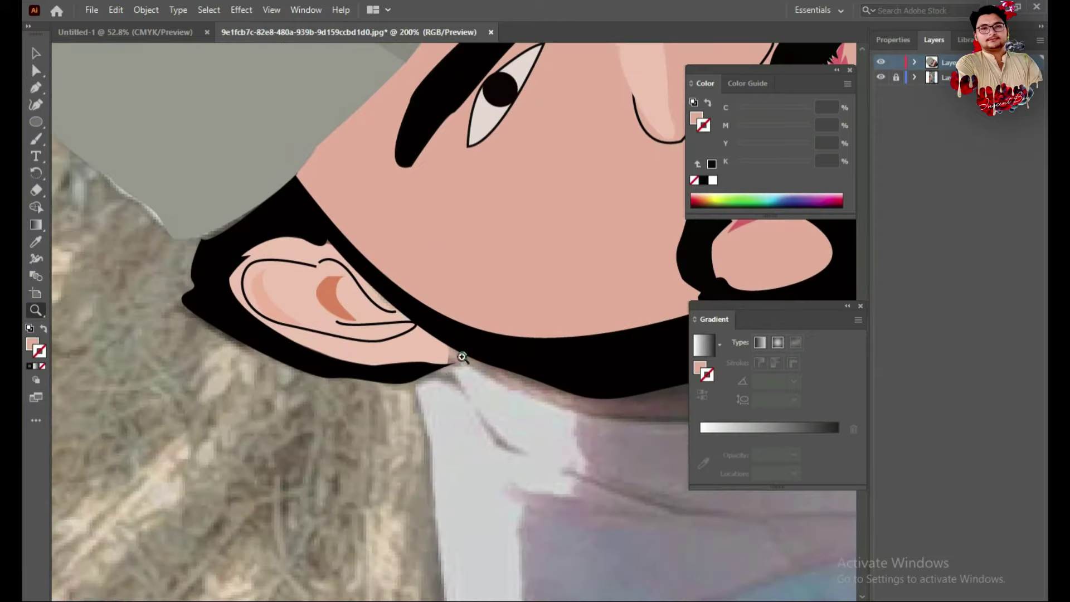
click(36, 87)
click(448, 341)
click(454, 355)
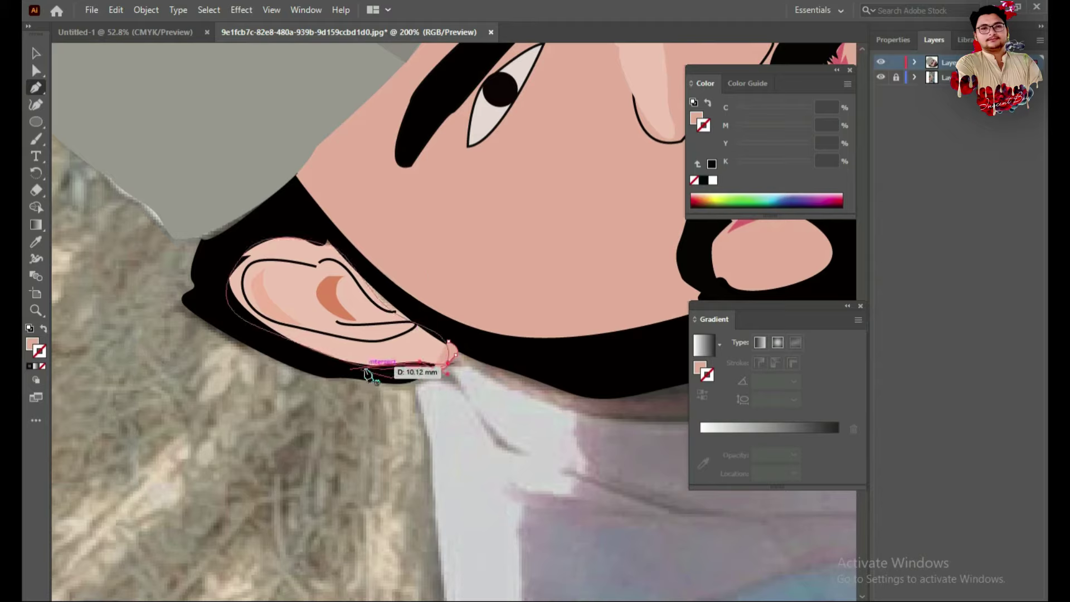
click(36, 104)
Round the earlobe piece with the Curvature tool against the black beard.
click(450, 342)
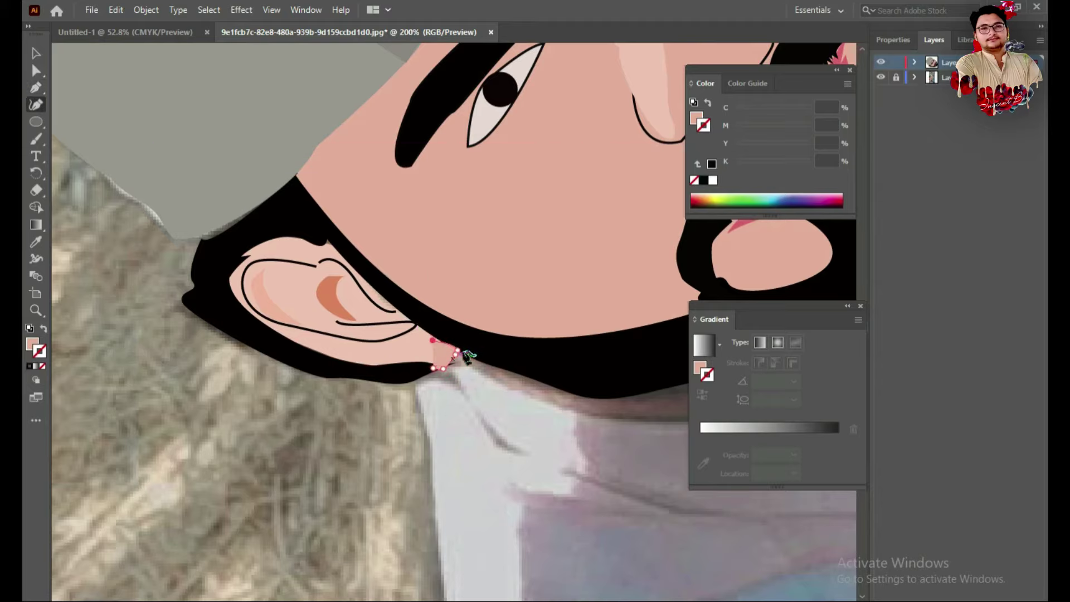
drag(458, 349, 454, 348)
drag(442, 379, 434, 367)
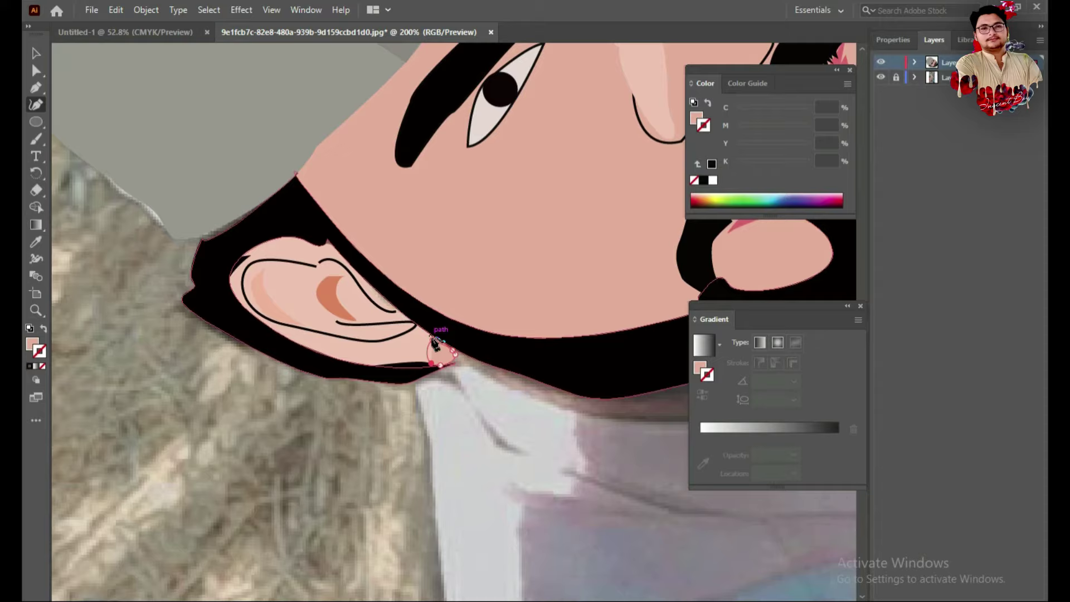
click(35, 242)
key(v)
click(509, 244)
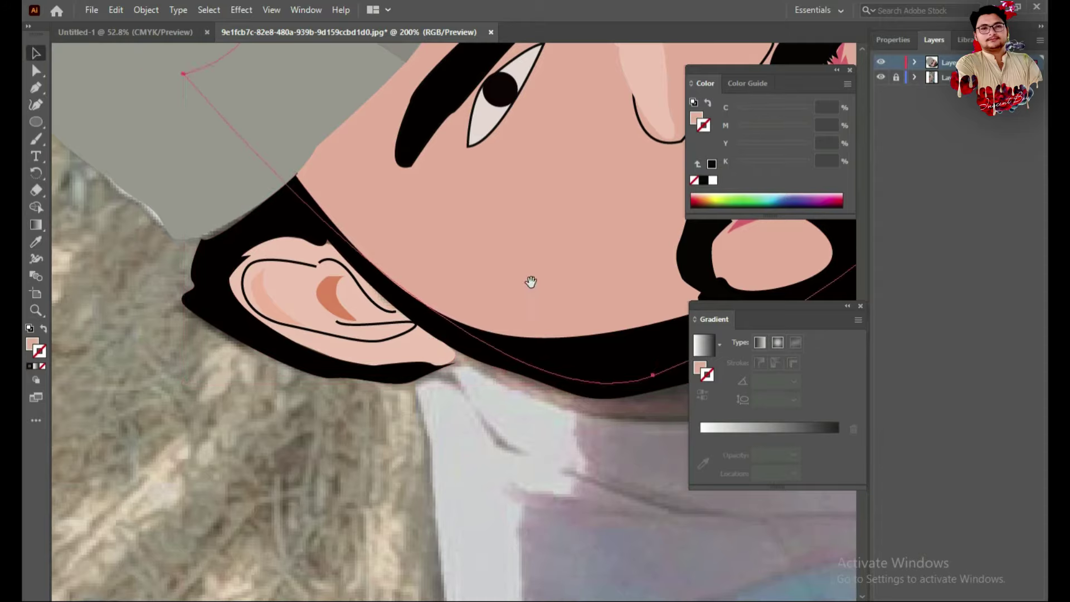
Start outlining a jagged skin-coloured shape below the jaw with the Pen tool.
drag(530, 282, 221, 290)
click(34, 89)
click(147, 350)
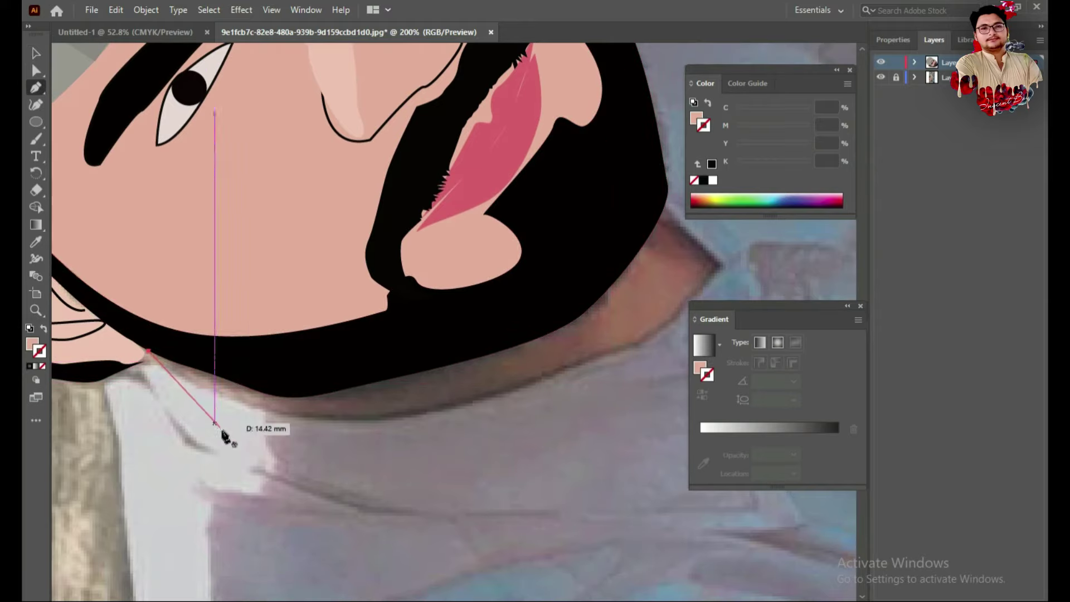
drag(311, 523, 380, 557)
mouse_move(380, 489)
mouse_down()
mouse_move(397, 531)
mouse_move(439, 544)
mouse_up()
drag(536, 590, 529, 496)
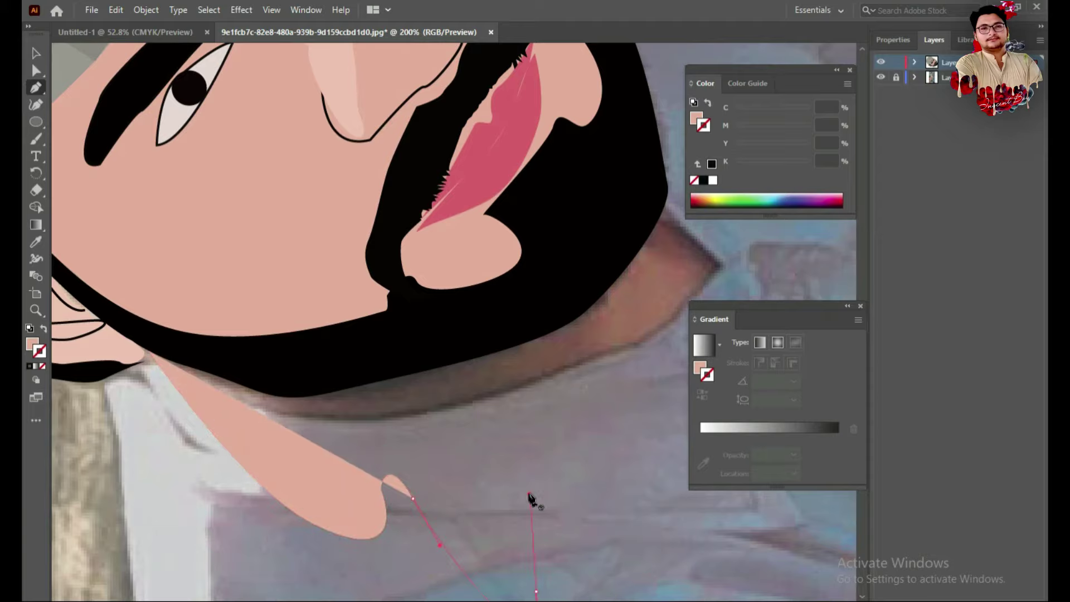
drag(492, 435, 503, 442)
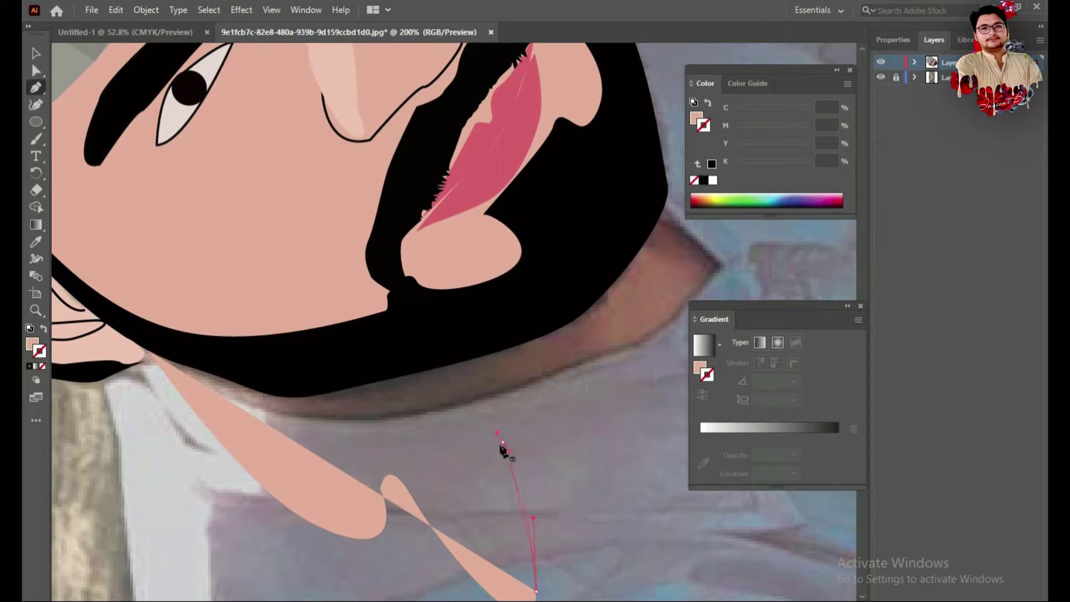
scroll(559, 473, down, 2)
drag(558, 511, 554, 443)
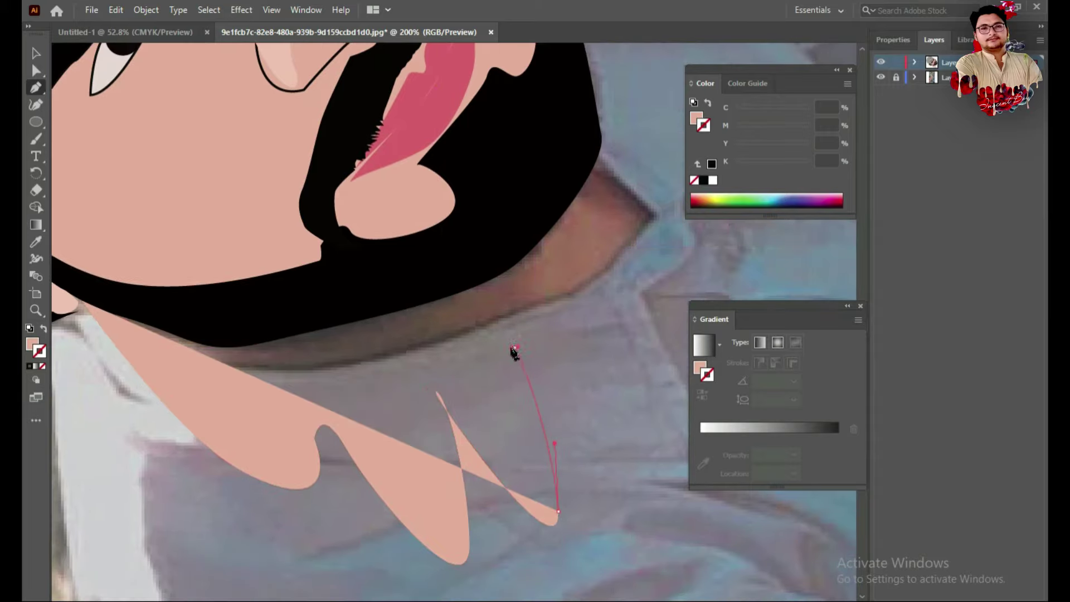
drag(513, 348, 612, 475)
Finish the jagged outline's spikes, closing it at the moustache edge.
drag(627, 310, 616, 311)
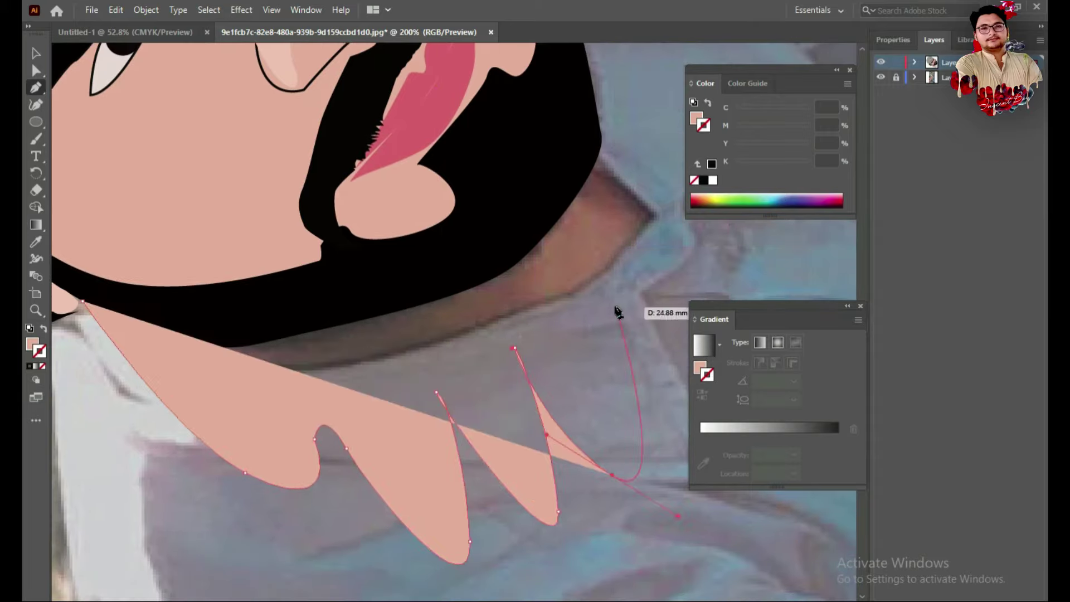
scroll(617, 300, up, 5)
mouse_move(591, 543)
mouse_down()
mouse_move(667, 585)
mouse_move(607, 502)
mouse_move(498, 301)
mouse_up()
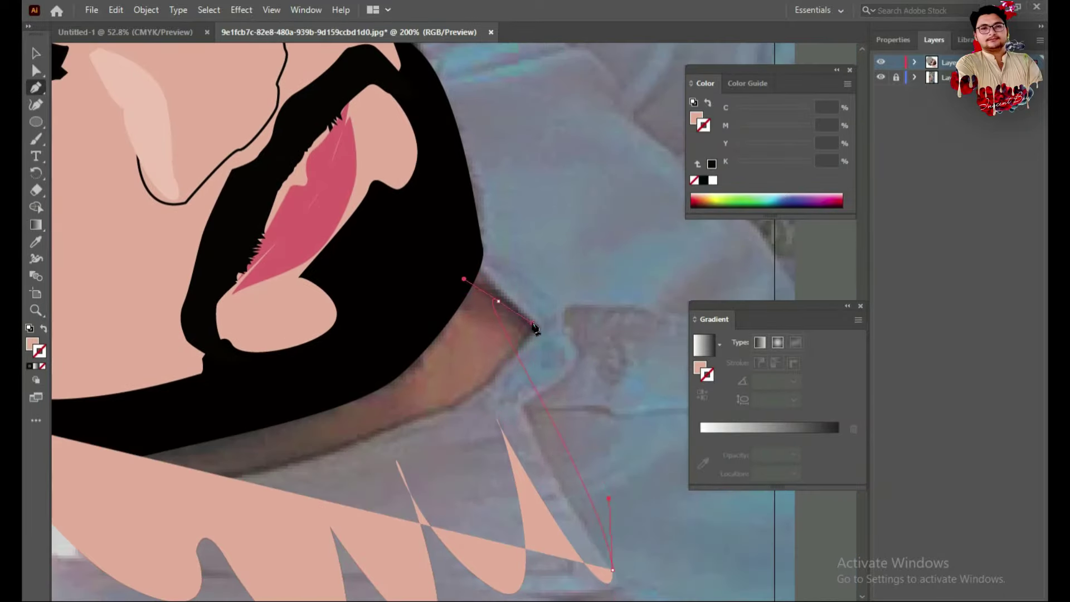
drag(634, 513, 637, 462)
click(532, 291)
scroll(538, 391, up, 5)
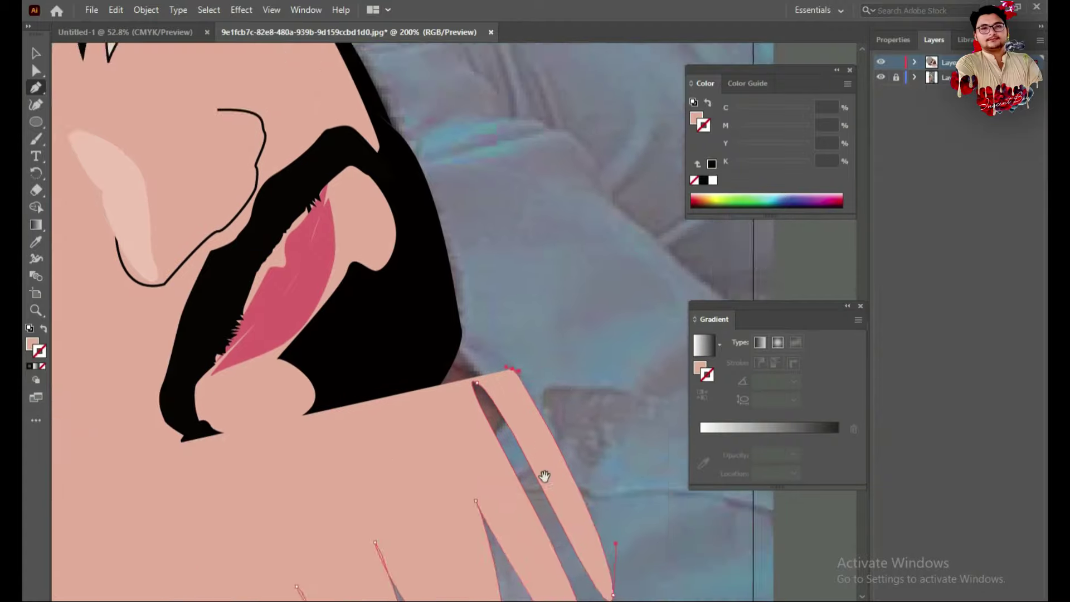
drag(612, 589, 580, 493)
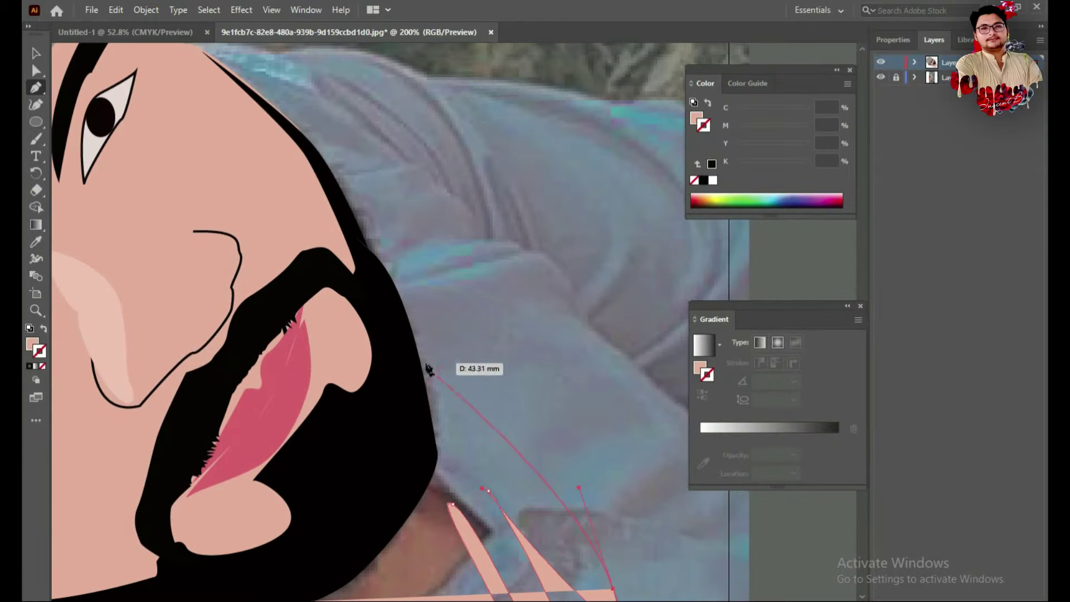
click(382, 295)
scroll(373, 323, down, 2)
scroll(356, 362, down, 3)
scroll(346, 384, down, 5)
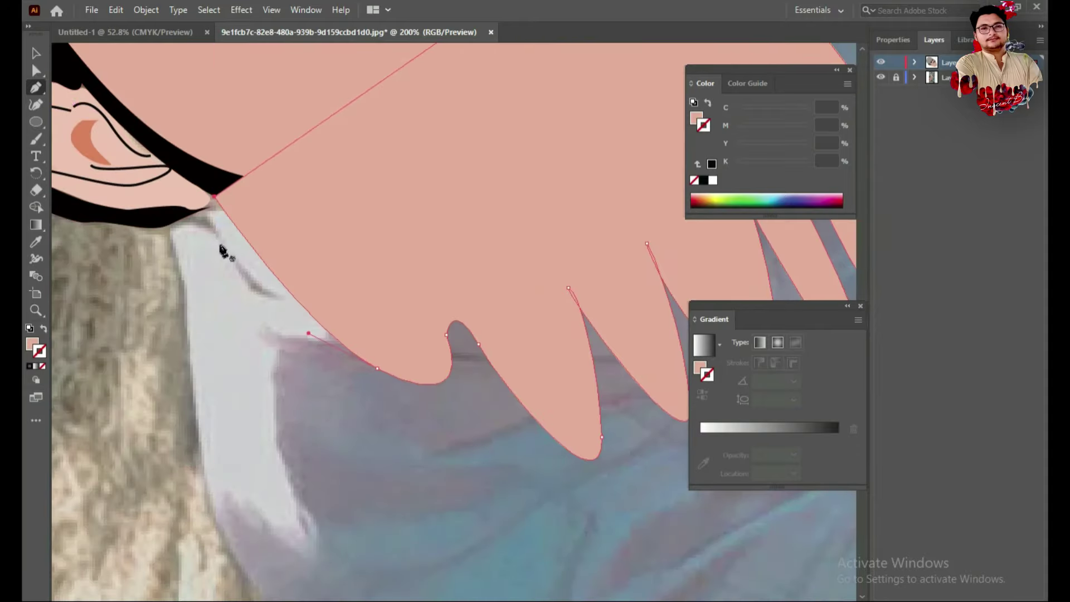
Arrange the new skin shape behind the black beard.
key(v)
right_click(327, 256)
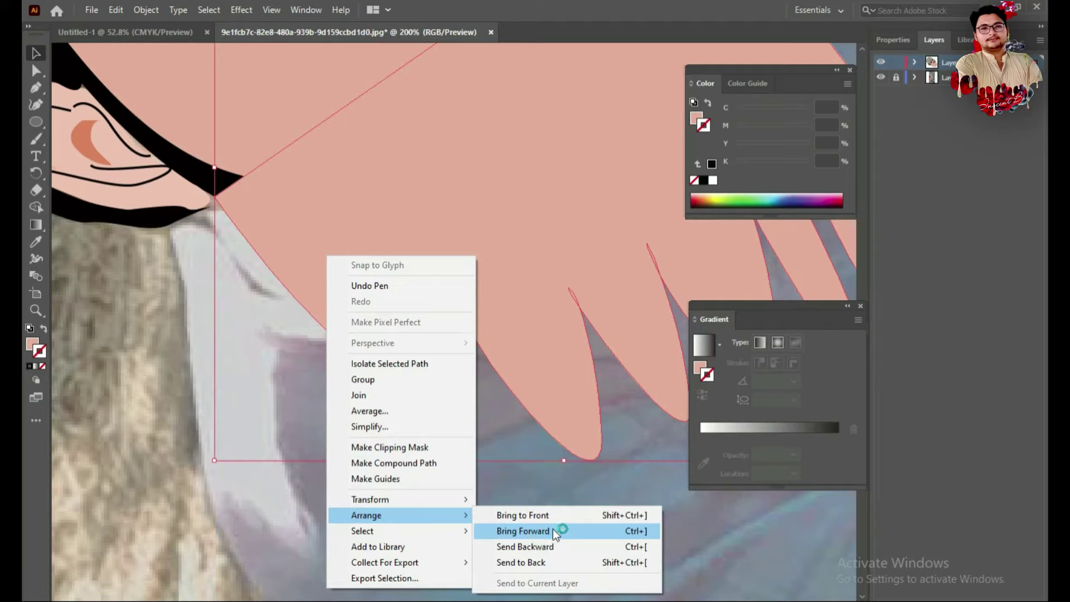
click(547, 562)
click(267, 361)
scroll(259, 359, down, 1)
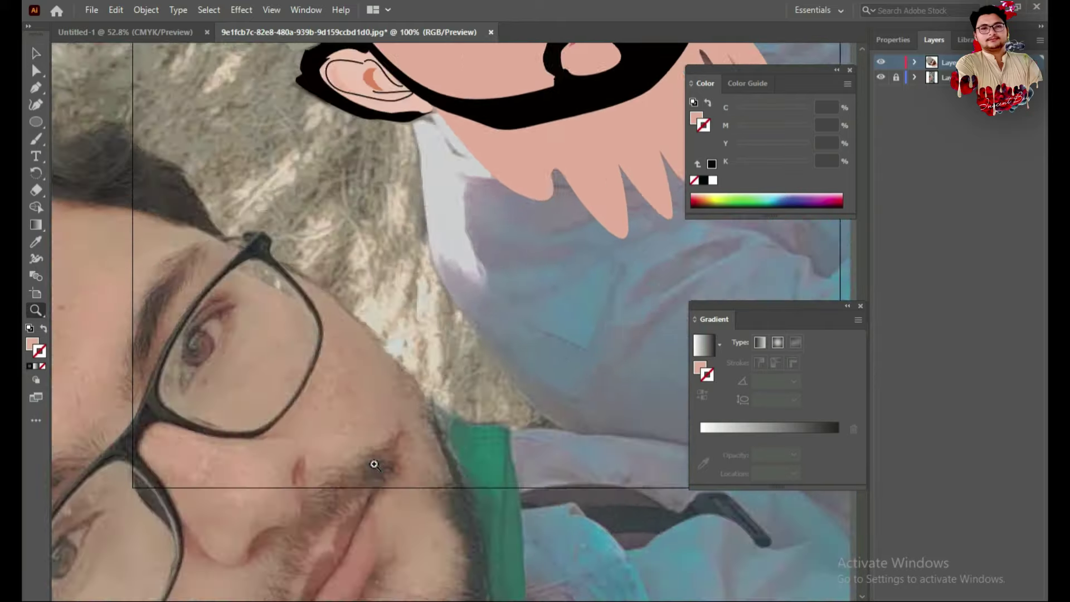
scroll(373, 466, down, 2)
Add Curvature points along the jagged skin shape's lower edge, shortening one spike.
drag(211, 486, 351, 422)
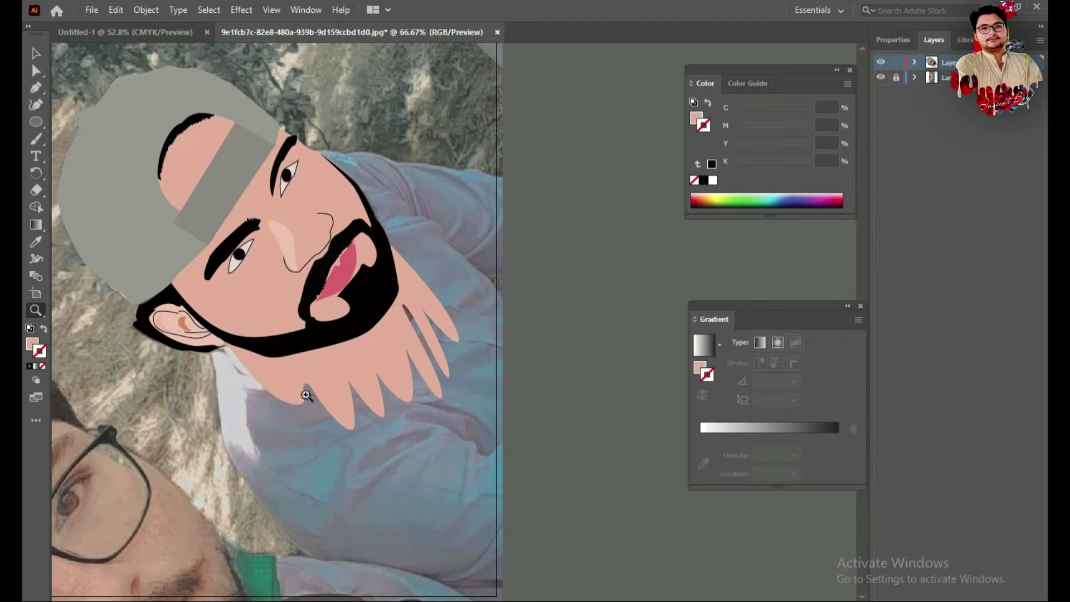
click(34, 51)
click(299, 397)
click(35, 104)
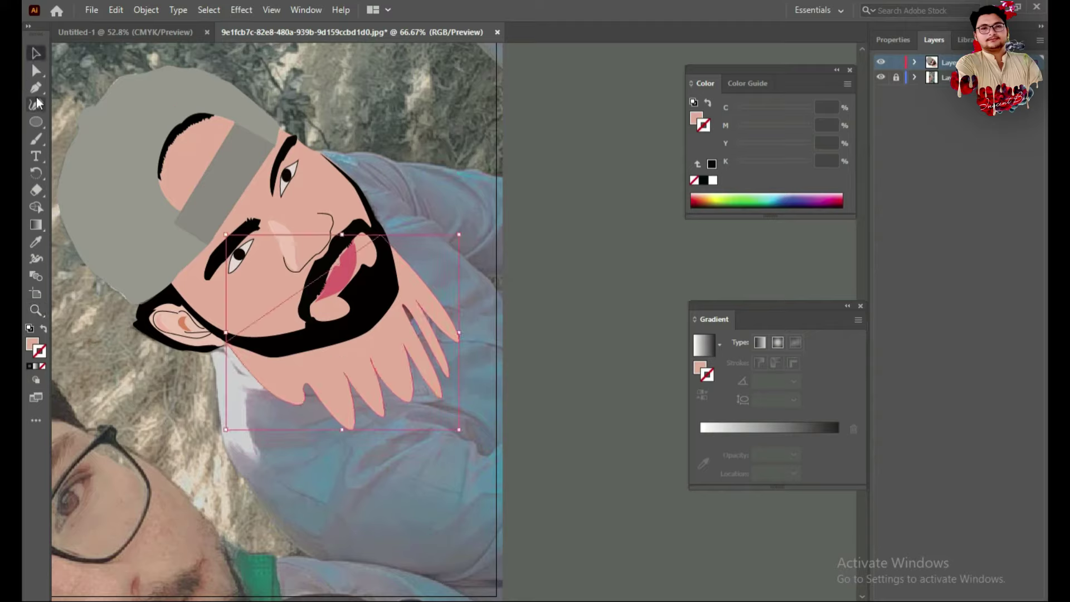
click(250, 364)
click(294, 387)
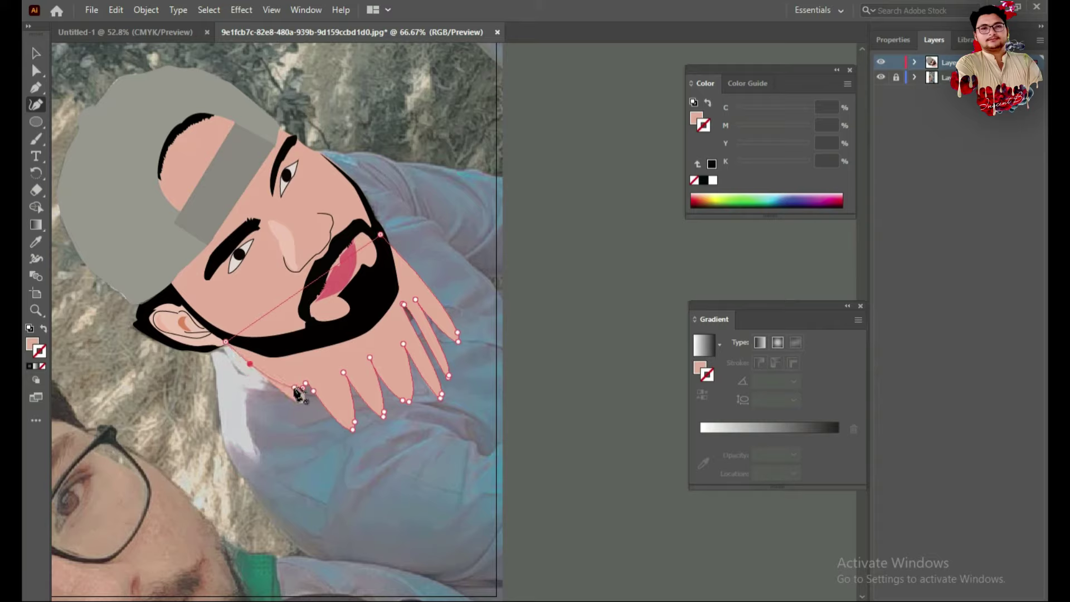
drag(339, 405, 346, 393)
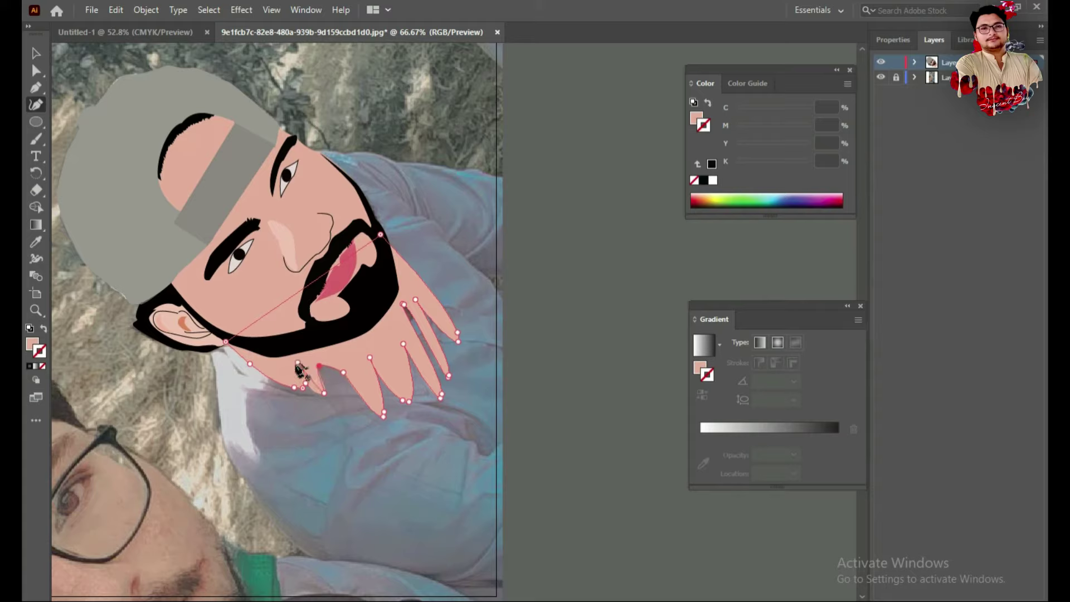
Reshape the middle chin spikes by adding new points and deleting unwanted spike tips.
click(298, 362)
click(302, 388)
click(278, 382)
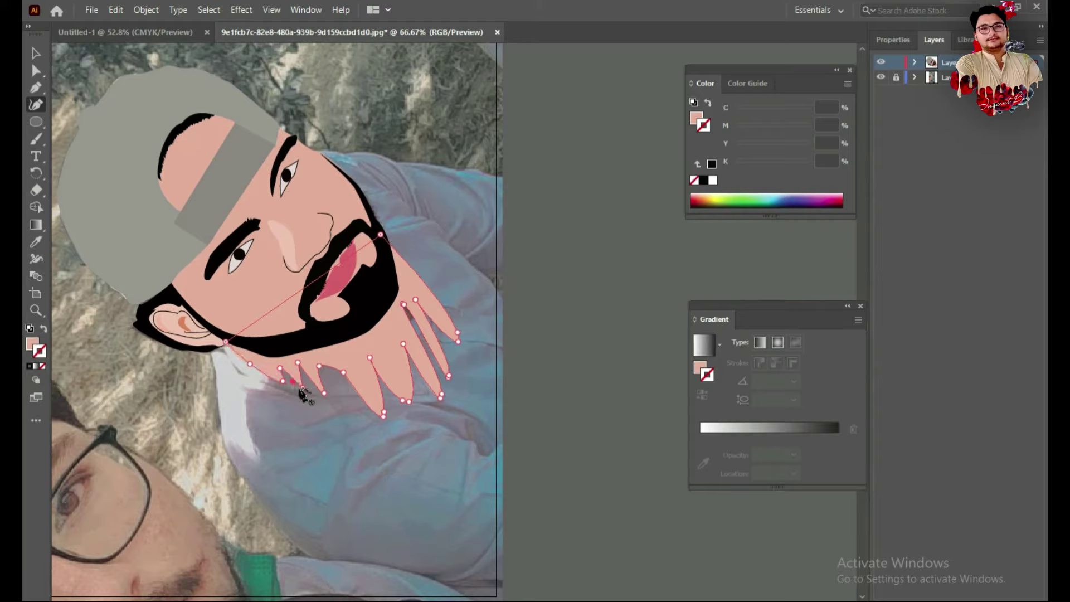
click(373, 381)
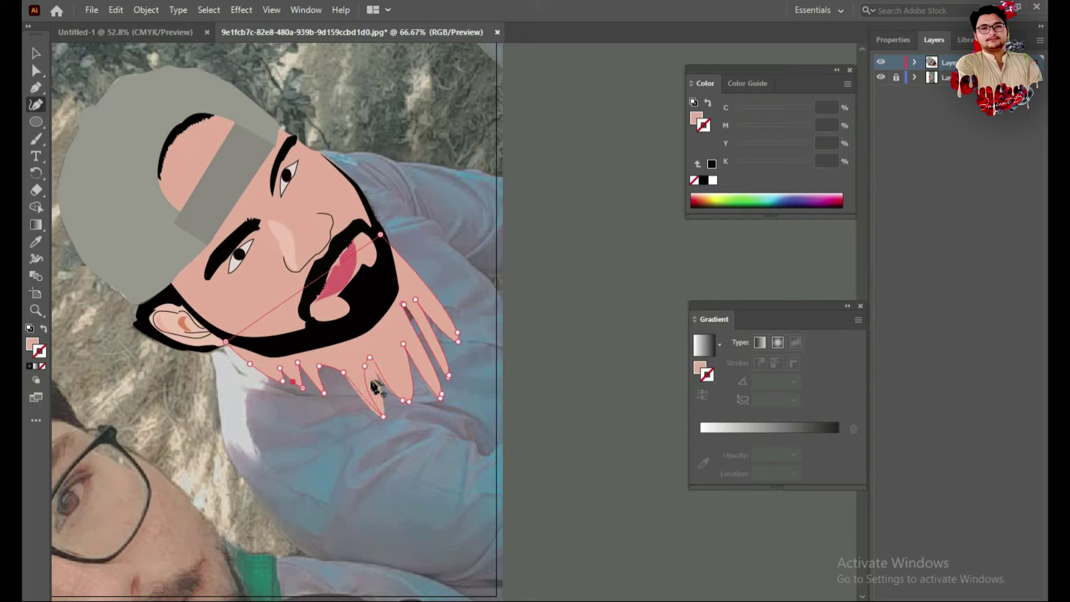
key(Delete)
click(357, 364)
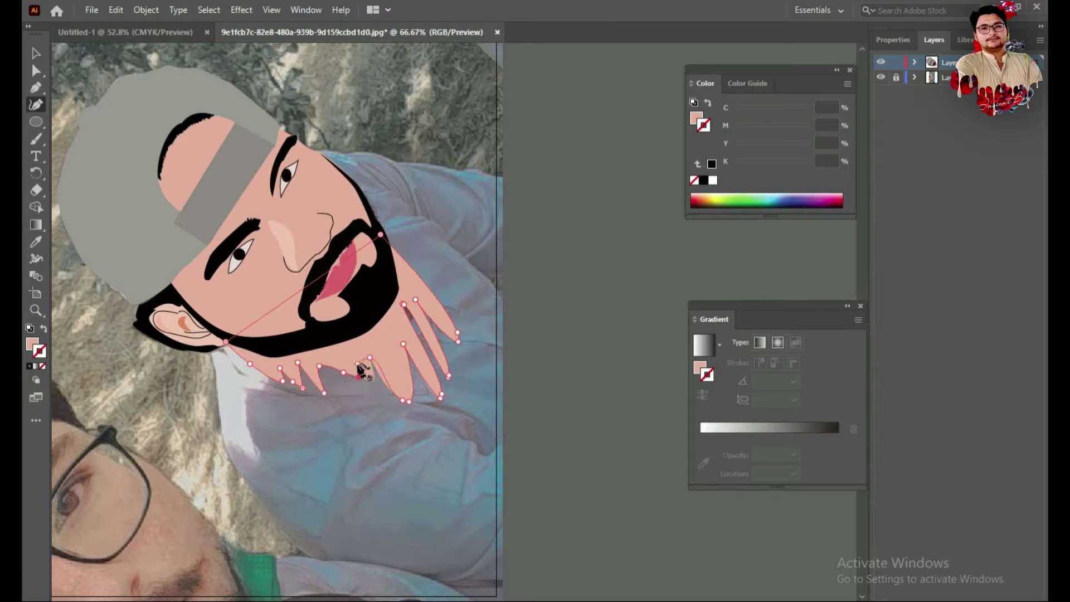
click(389, 379)
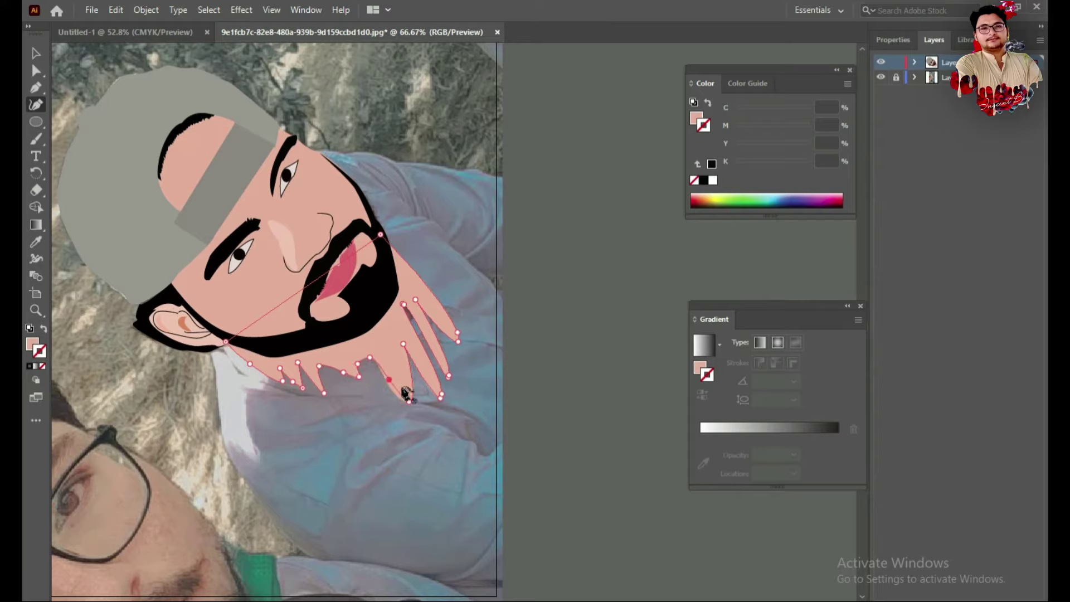
key(Delete)
Extend the spikes up the right side toward the jaw, removing the long spike.
click(387, 346)
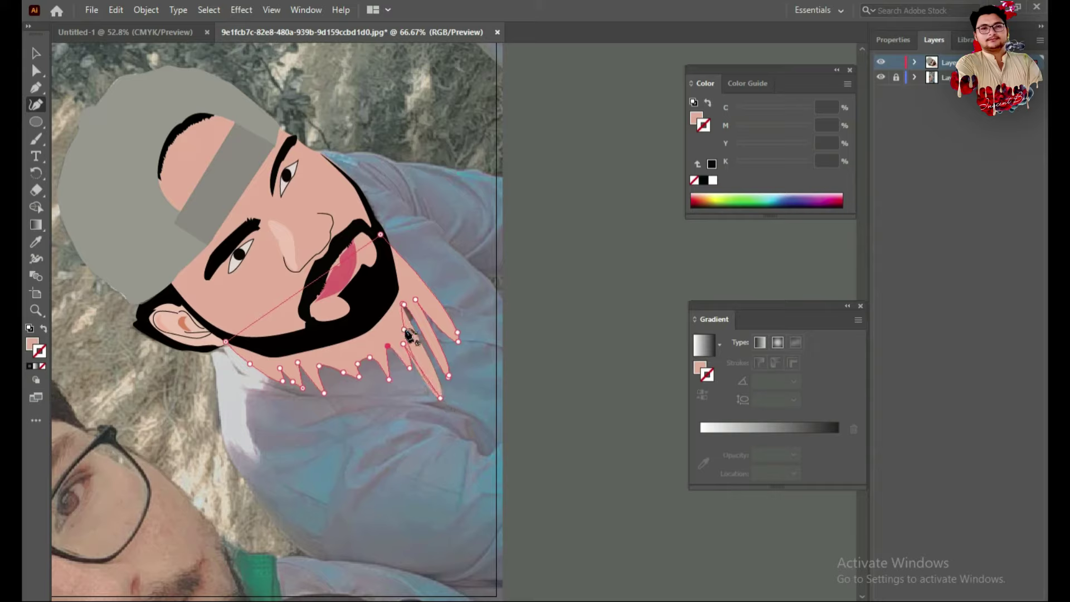
click(420, 317)
click(415, 352)
drag(440, 398, 448, 377)
key(Delete)
click(427, 296)
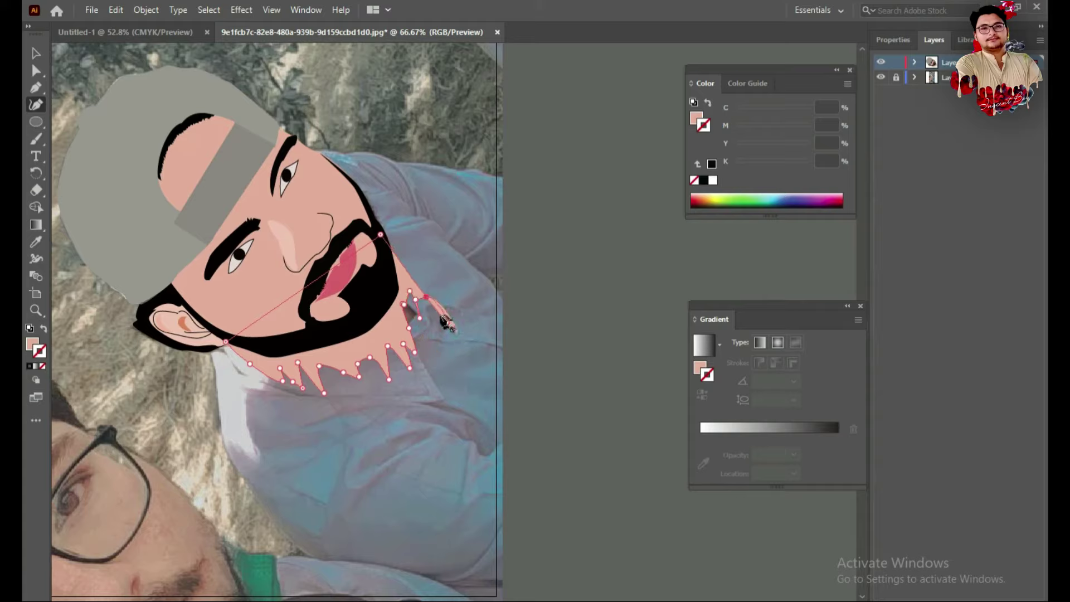
key(Delete)
click(410, 266)
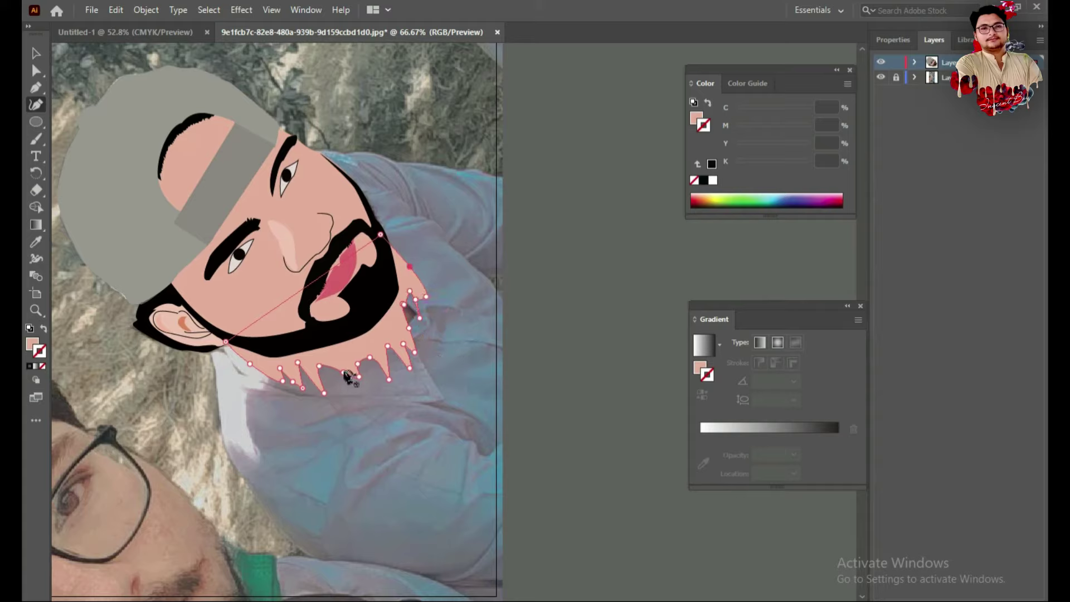
click(342, 355)
click(420, 278)
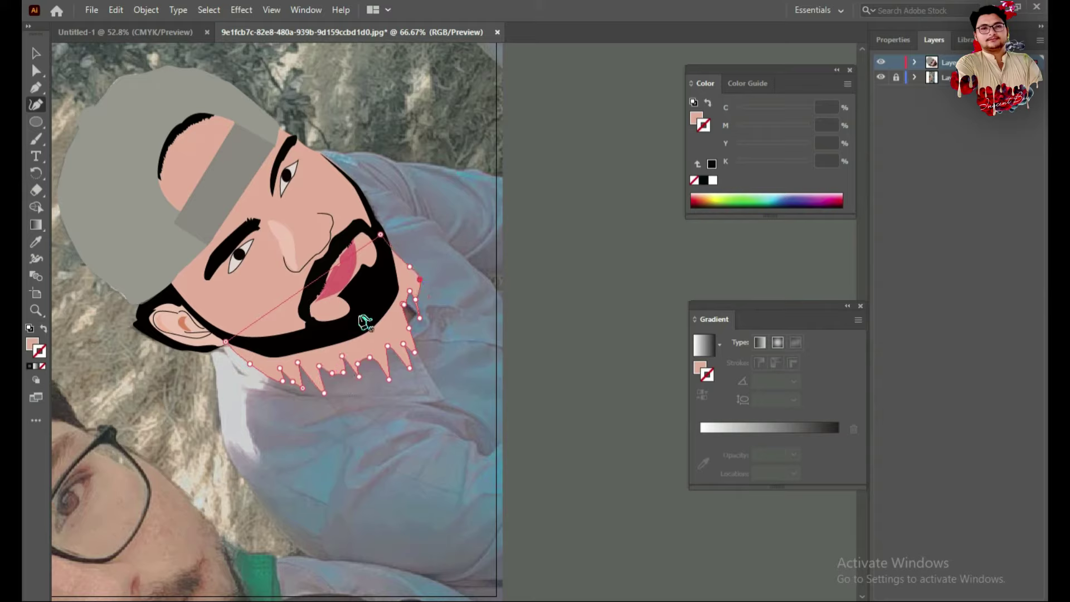
click(409, 258)
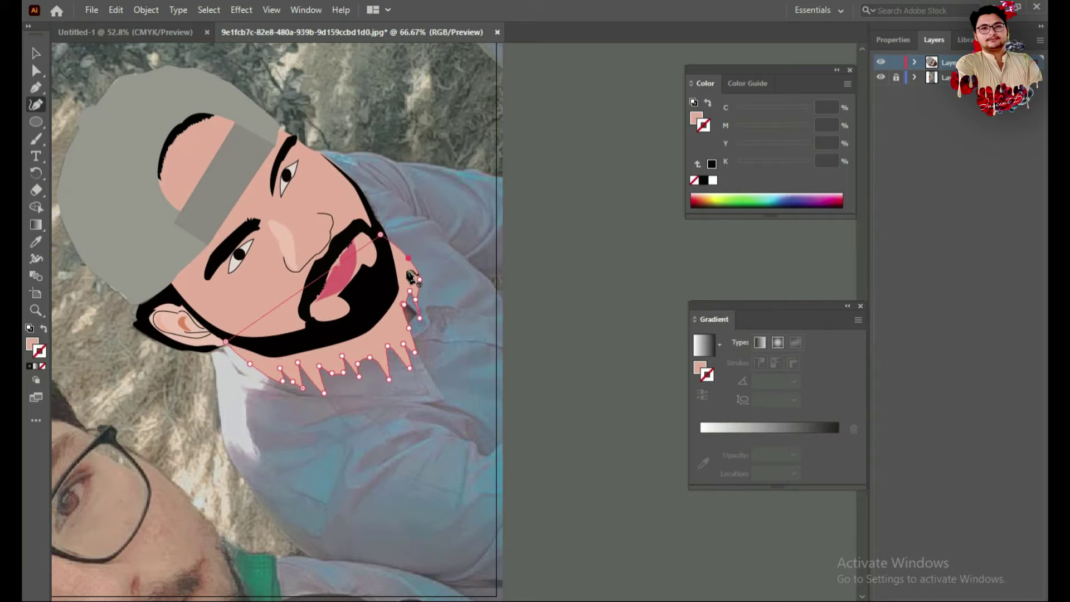
scroll(411, 295, up, 2)
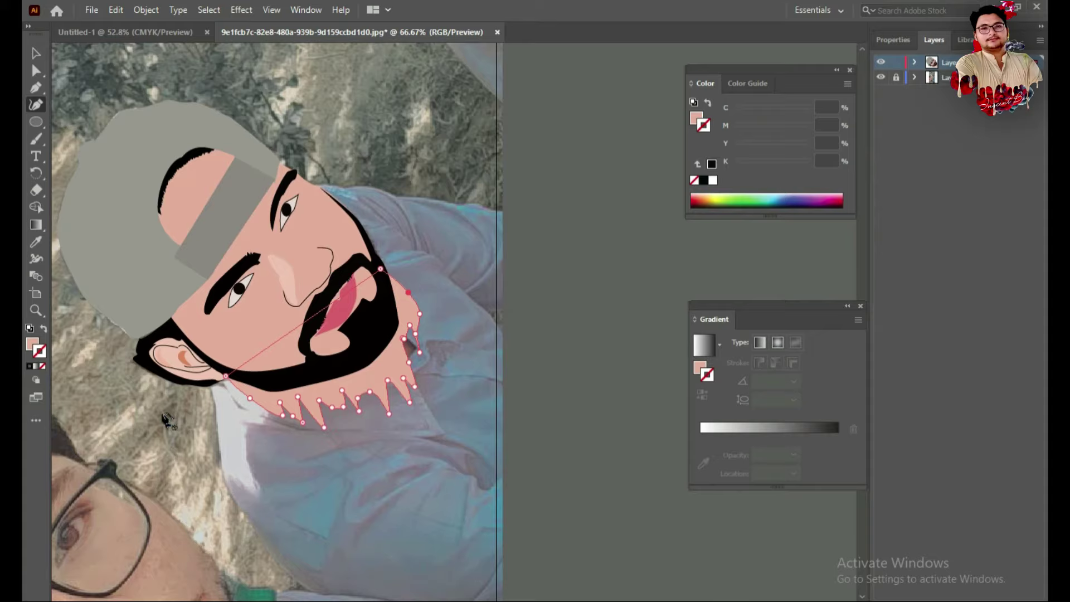
Toggle the reference photo's visibility to check the beard artwork.
key(v)
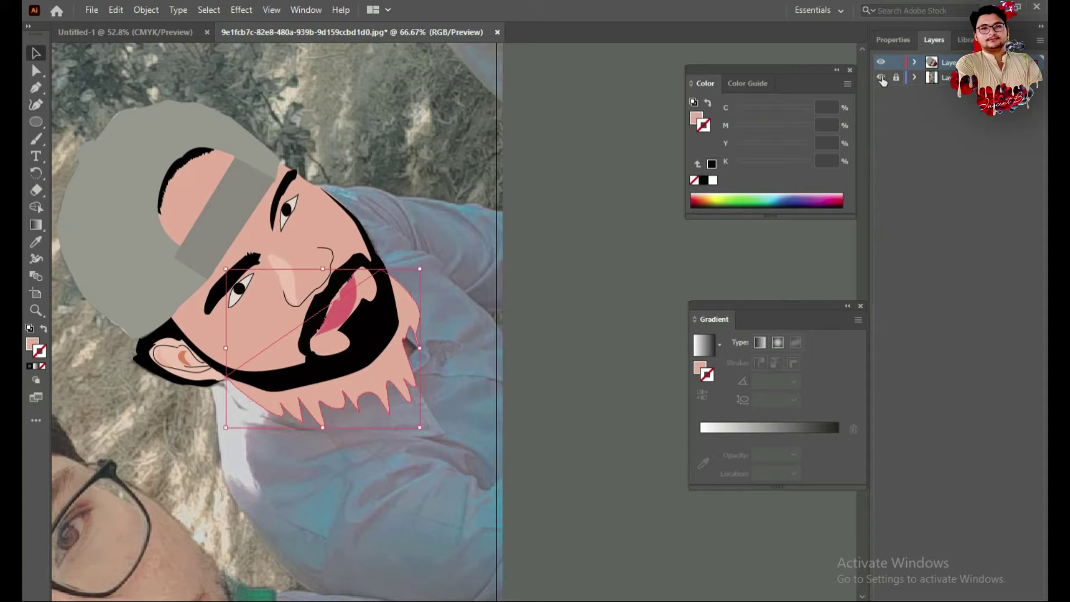
click(881, 78)
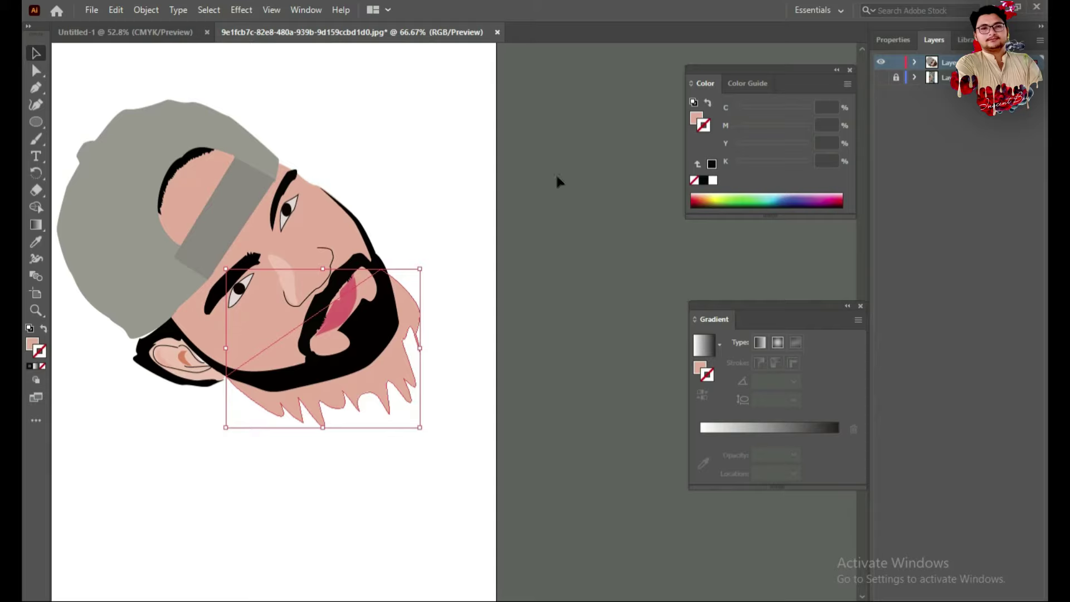
click(881, 78)
click(881, 78)
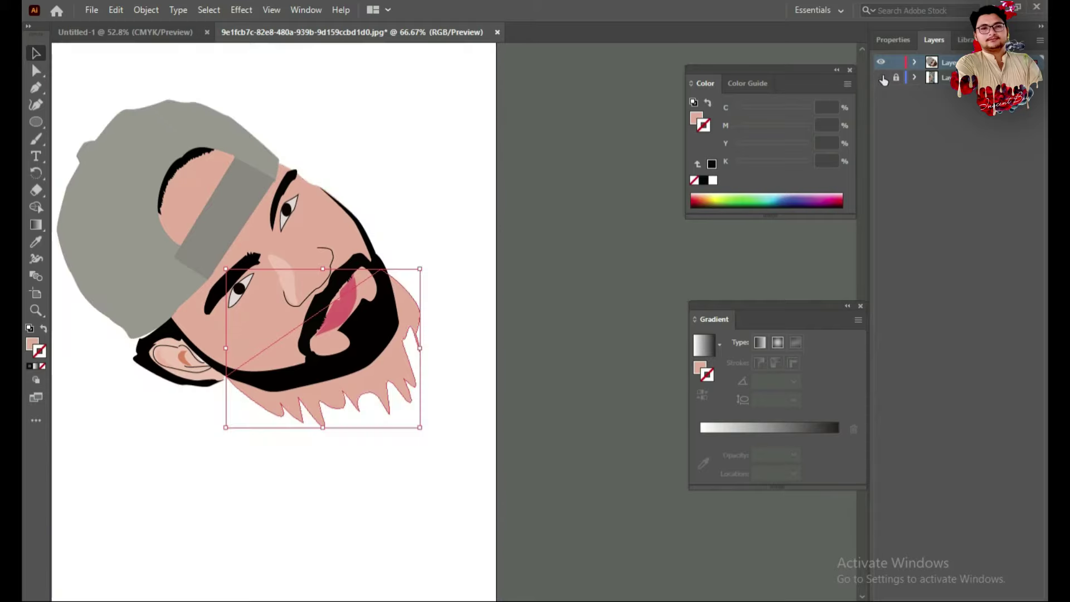
Draw a closed shape behind the ear and fill it with the beard's black.
click(35, 87)
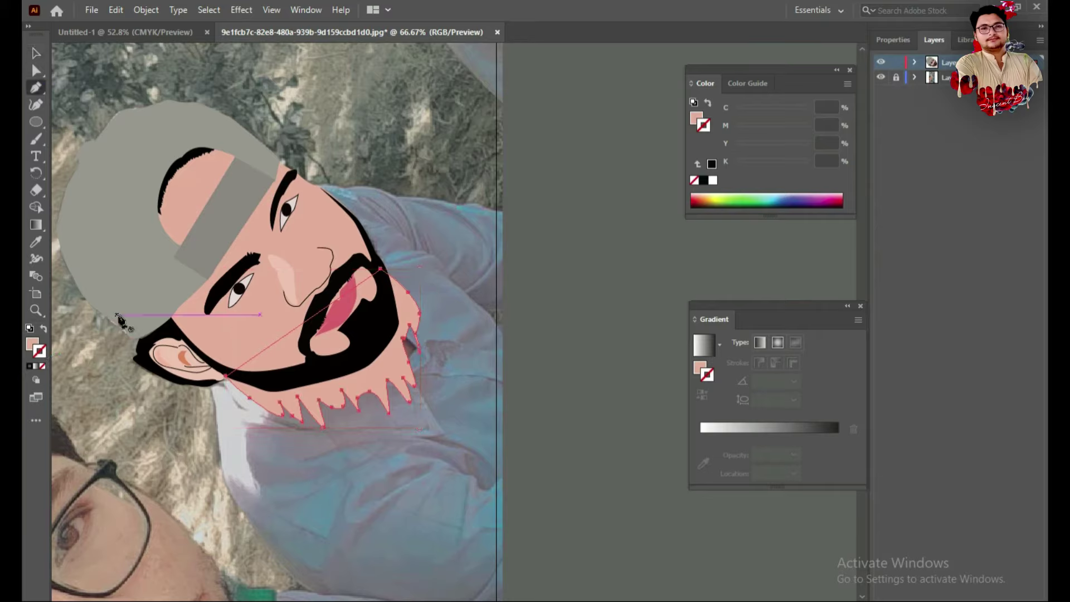
click(137, 328)
click(151, 357)
drag(139, 330, 139, 330)
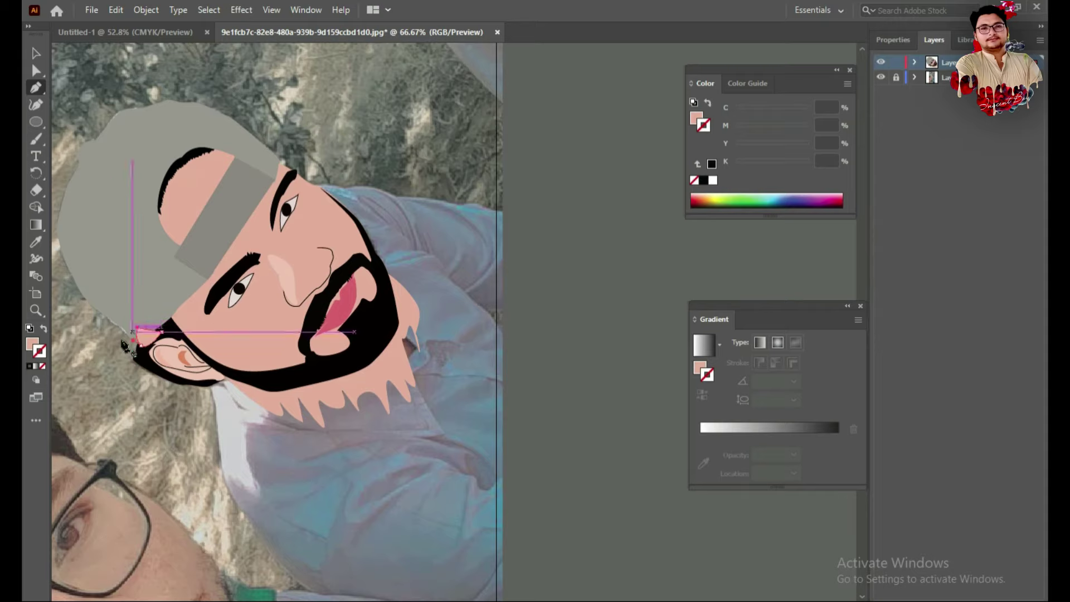
click(36, 241)
click(265, 377)
Send the black ear shape to the back, behind the face.
key(v)
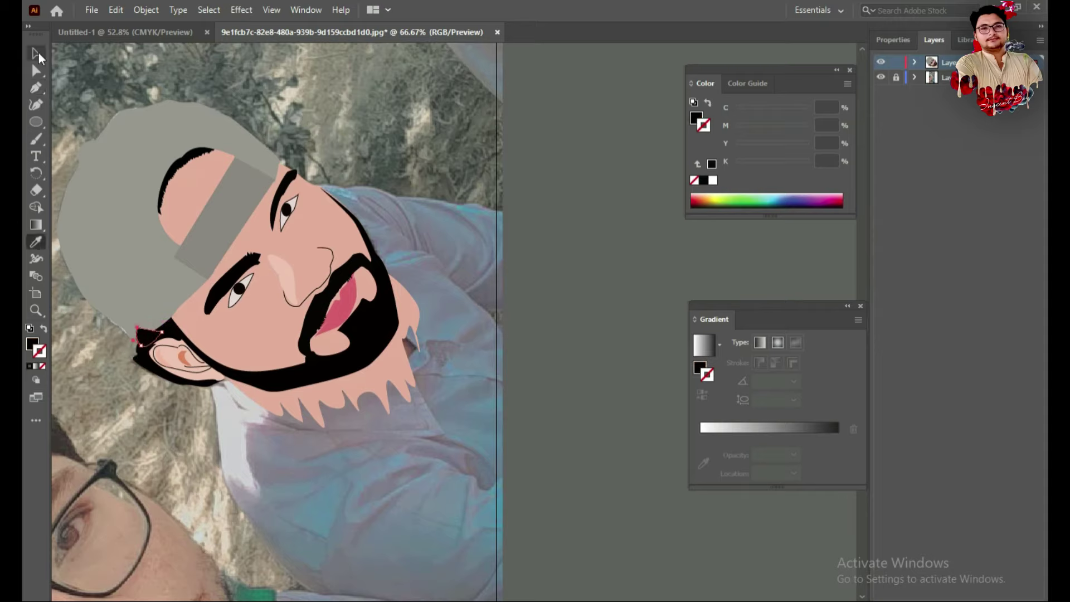
right_click(146, 339)
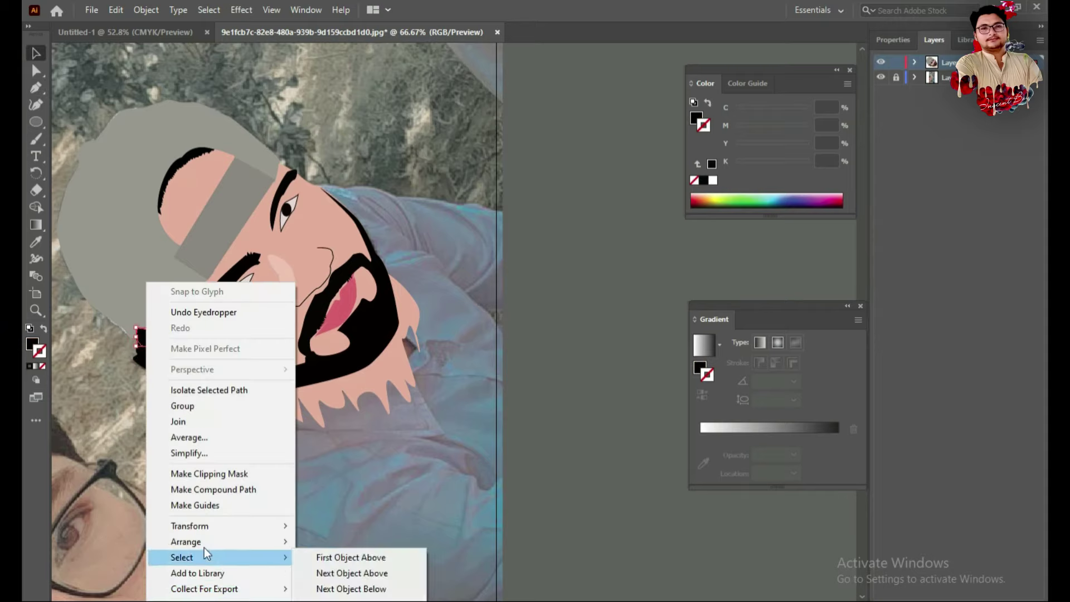
click(346, 588)
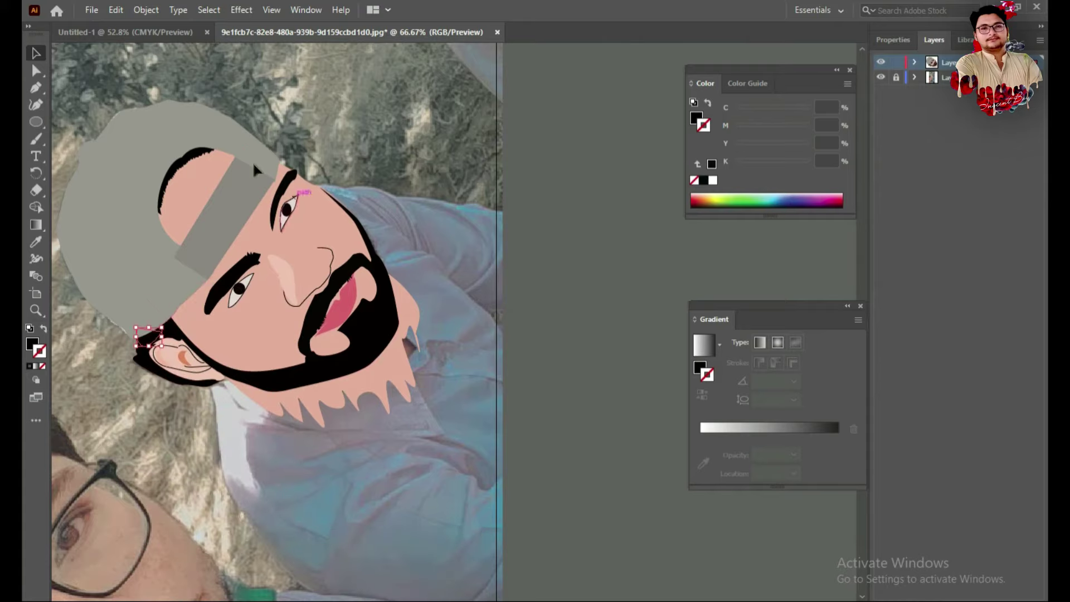
click(89, 153)
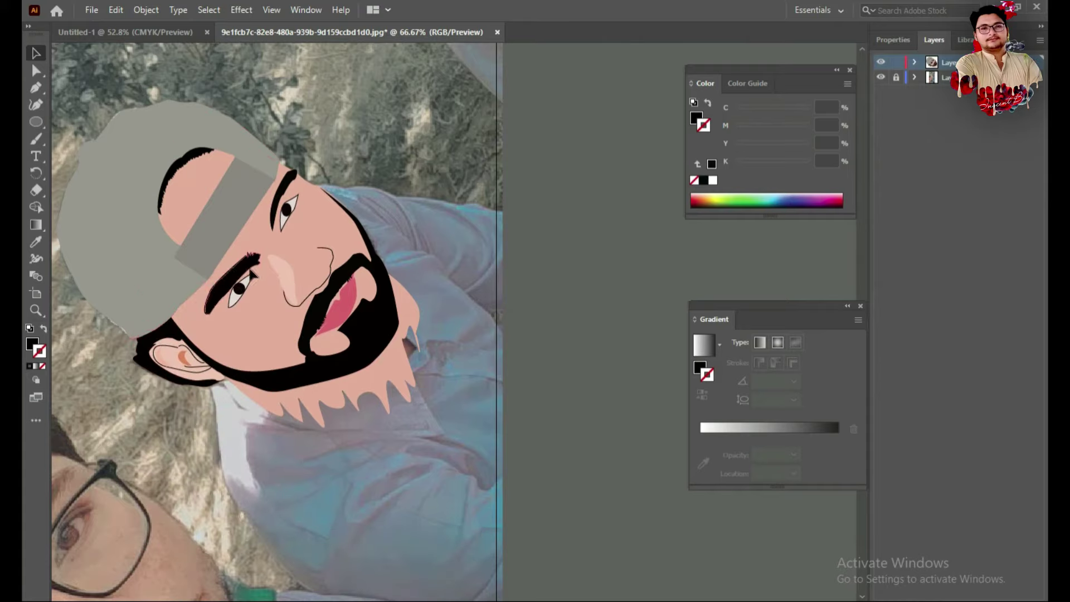
click(357, 282)
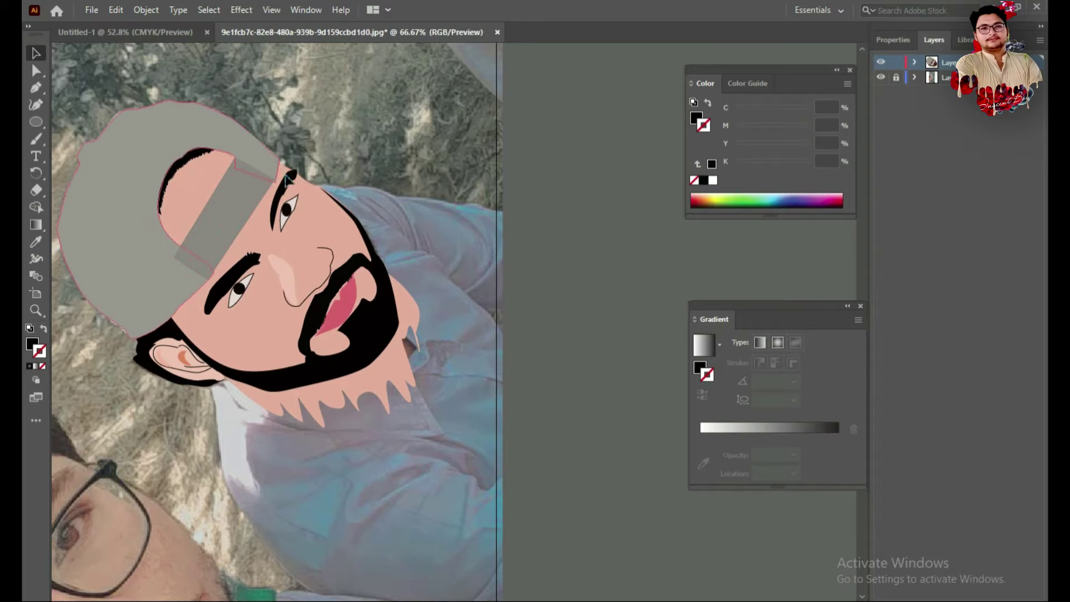
Zoom into the nose and draw a closed highlight path along the nose bridge.
click(303, 207)
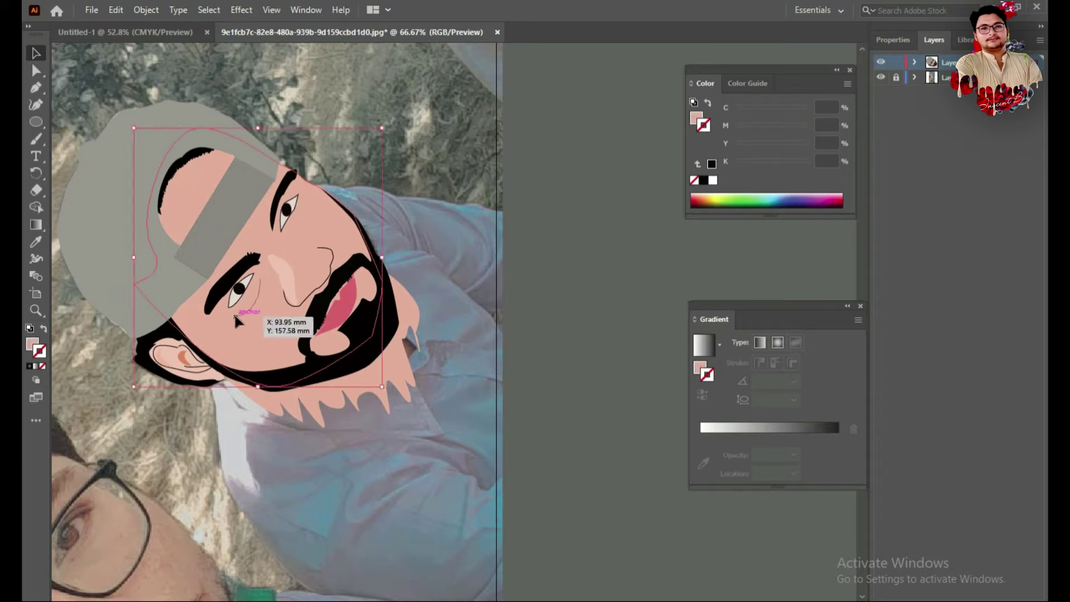
key(z)
click(240, 329)
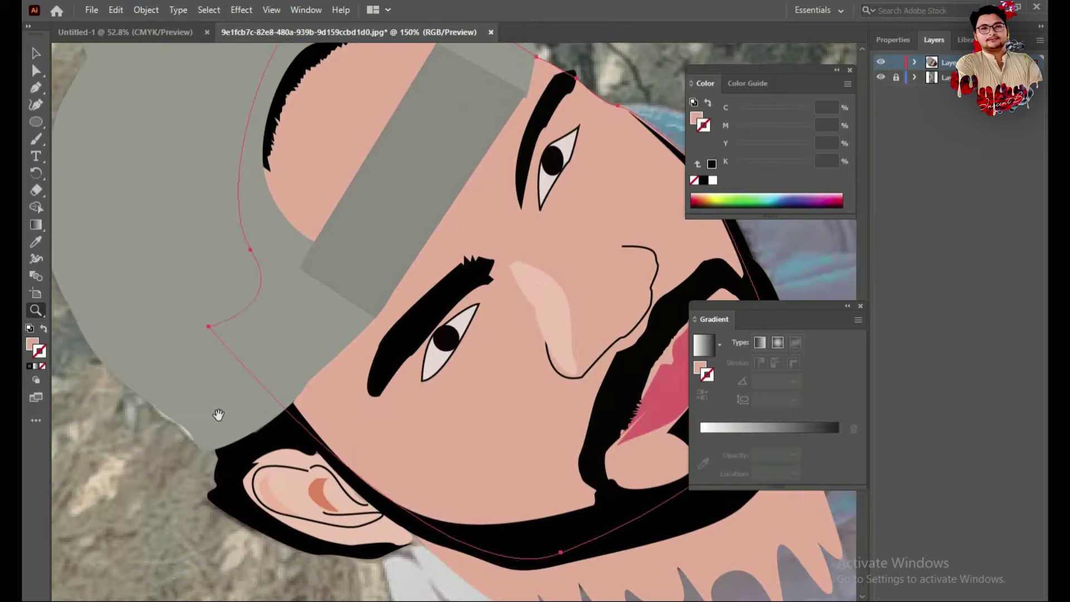
drag(306, 224, 42, 204)
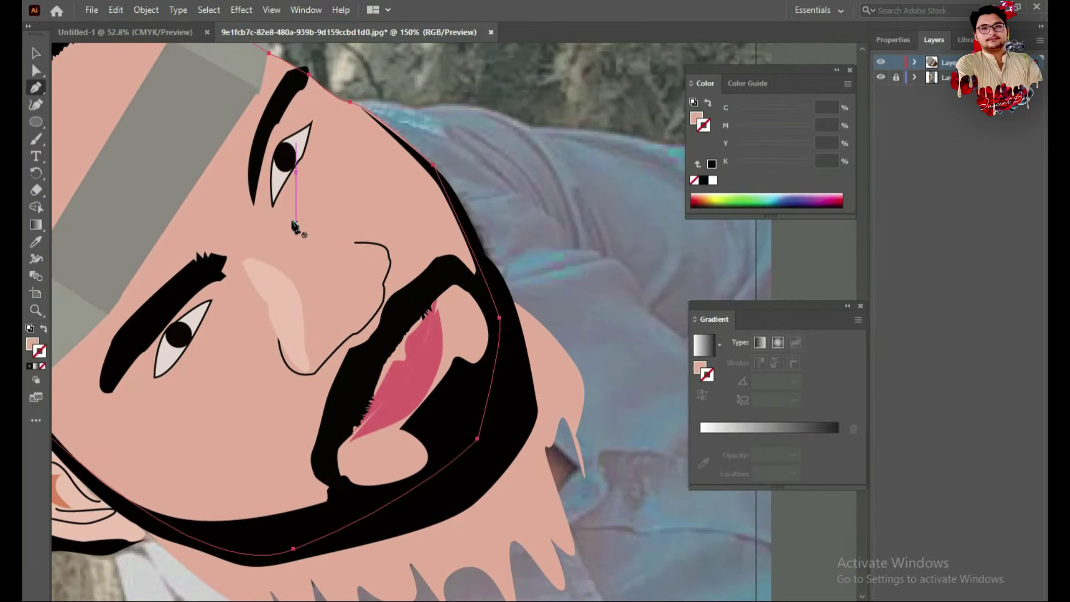
click(276, 220)
drag(333, 255, 359, 243)
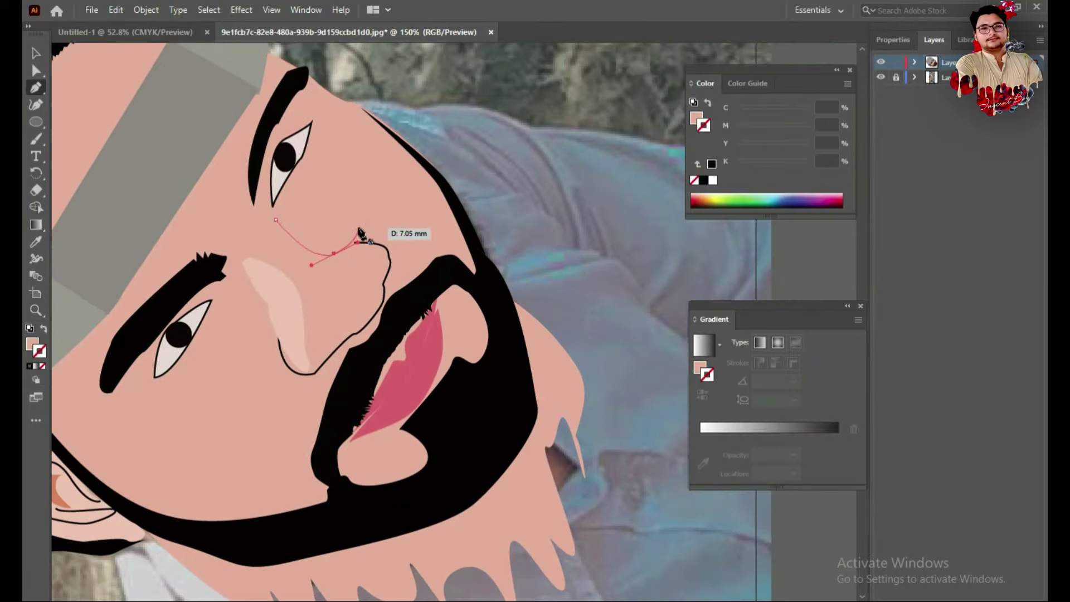
key(ctrl+z)
key(ctrl+z)
mouse_move(357, 258)
mouse_down()
mouse_move(312, 225)
mouse_move(276, 222)
mouse_up()
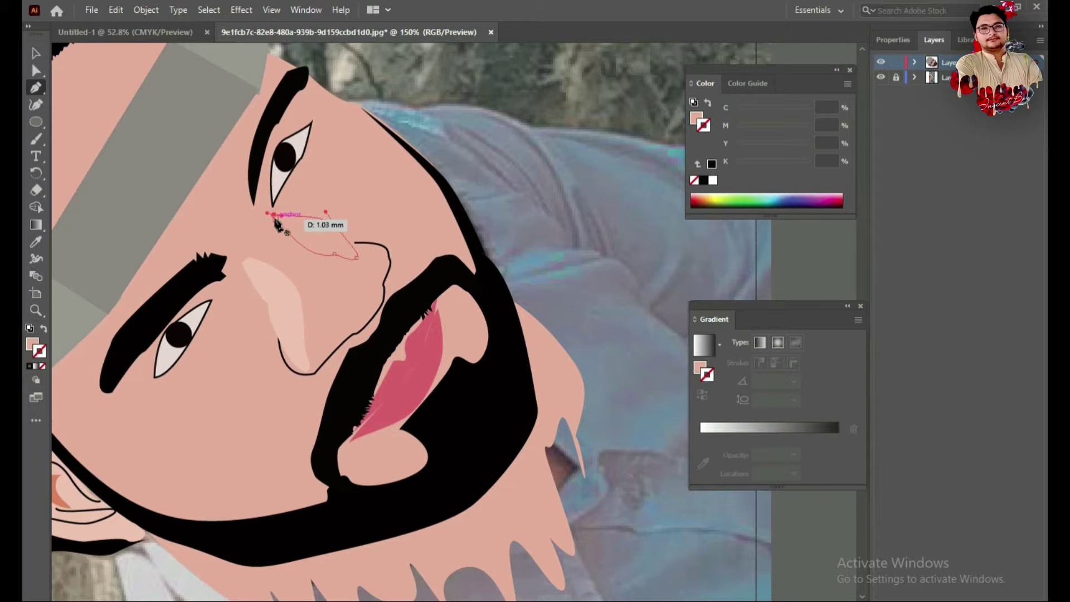
click(311, 264)
Fill the nose highlight with light pink and zoom back out to the whole portrait.
key(i)
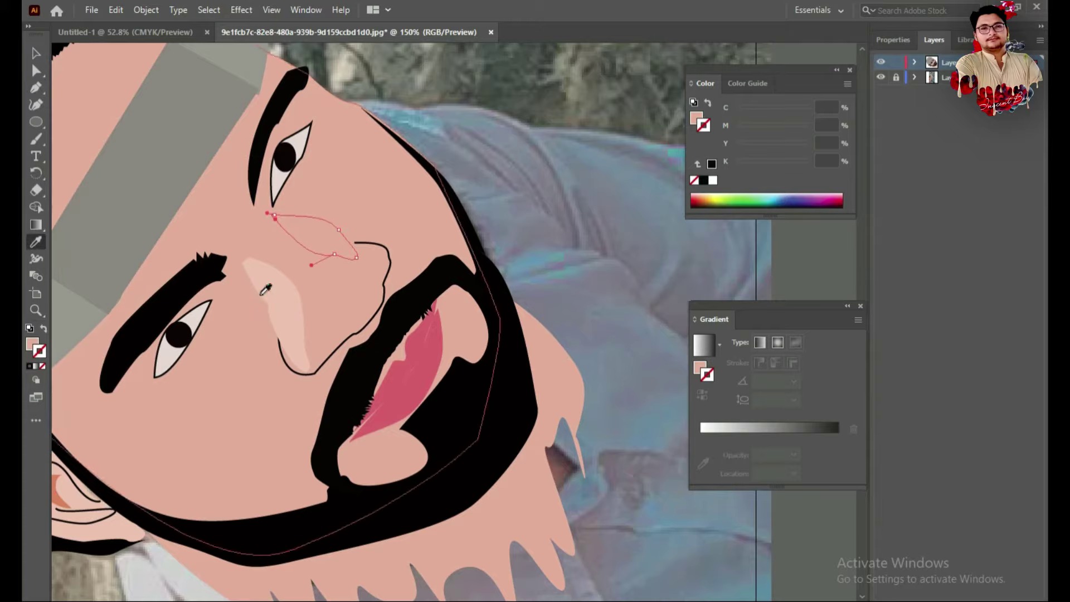
click(262, 292)
click(31, 53)
double_click(237, 426)
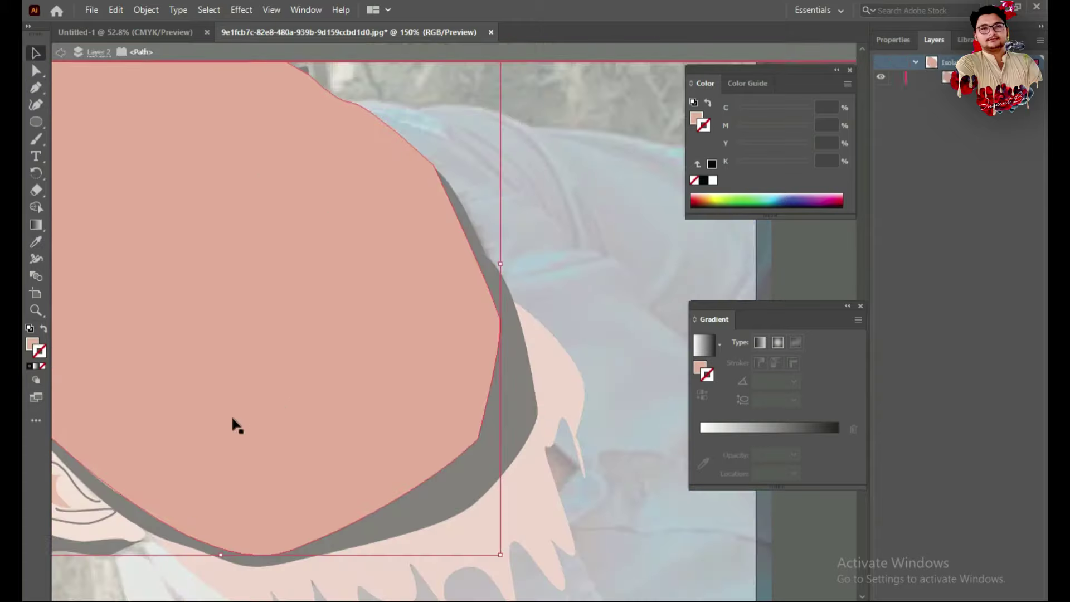
double_click(676, 265)
scroll(585, 334, down, 1)
scroll(490, 418, down, 3)
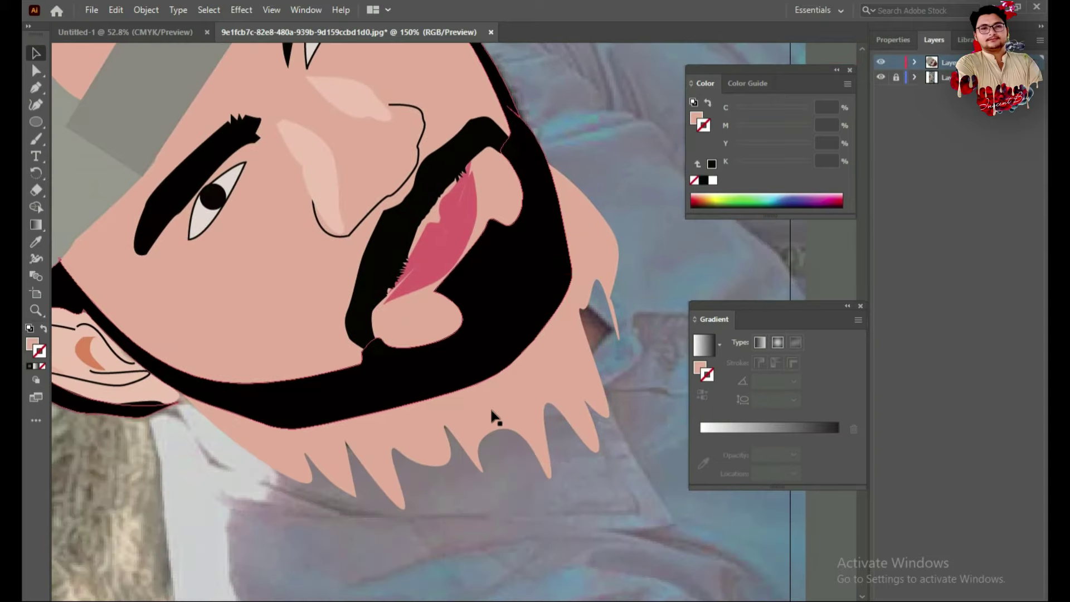
scroll(454, 403, down, 2)
drag(371, 223, 371, 421)
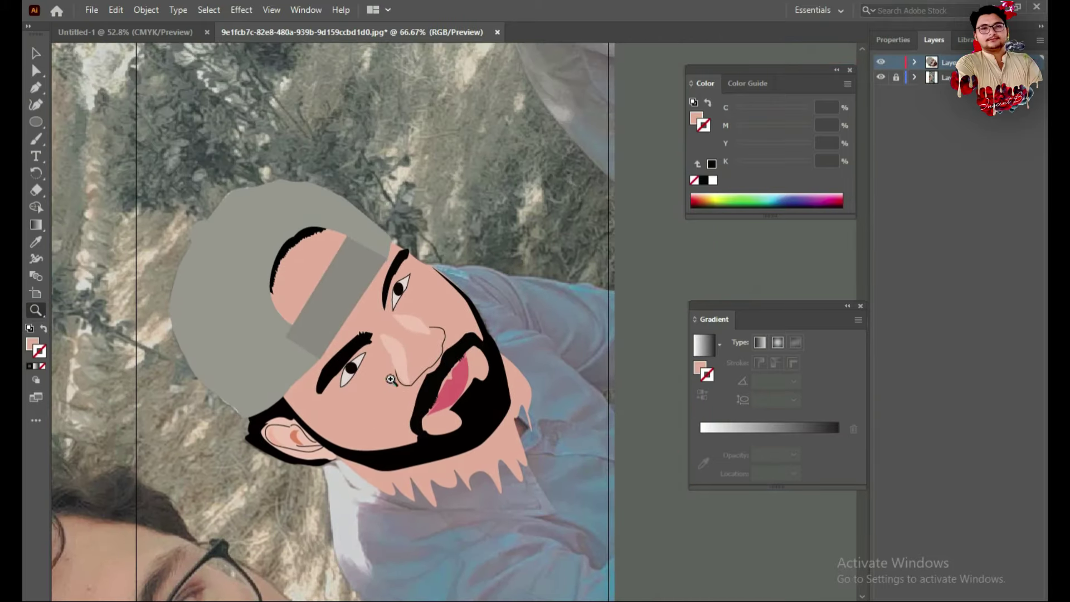
Add an extra anchor point to the nose highlight path.
click(36, 53)
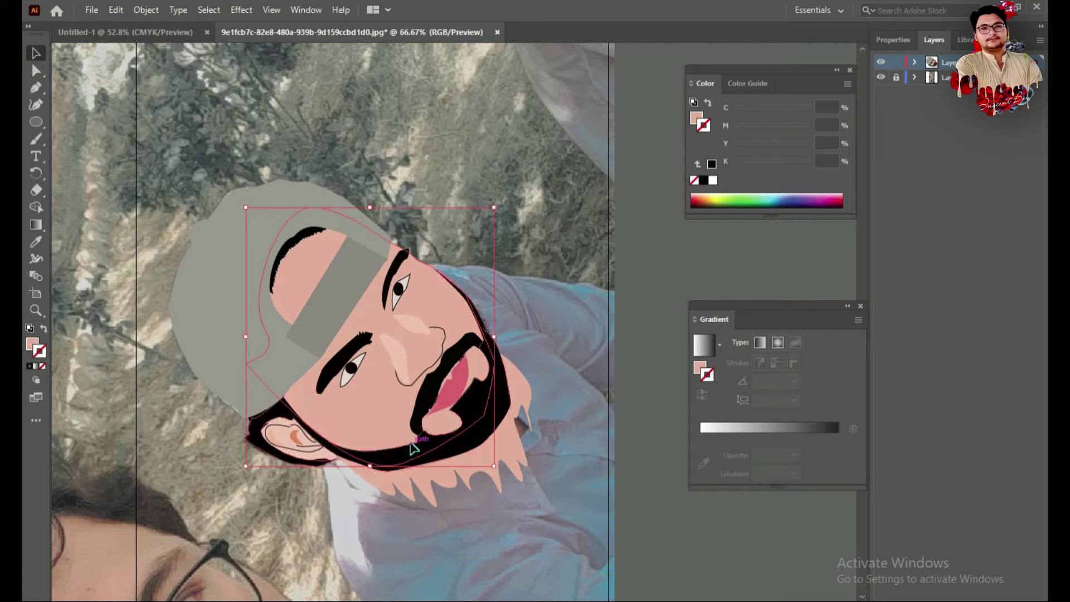
click(421, 332)
click(36, 104)
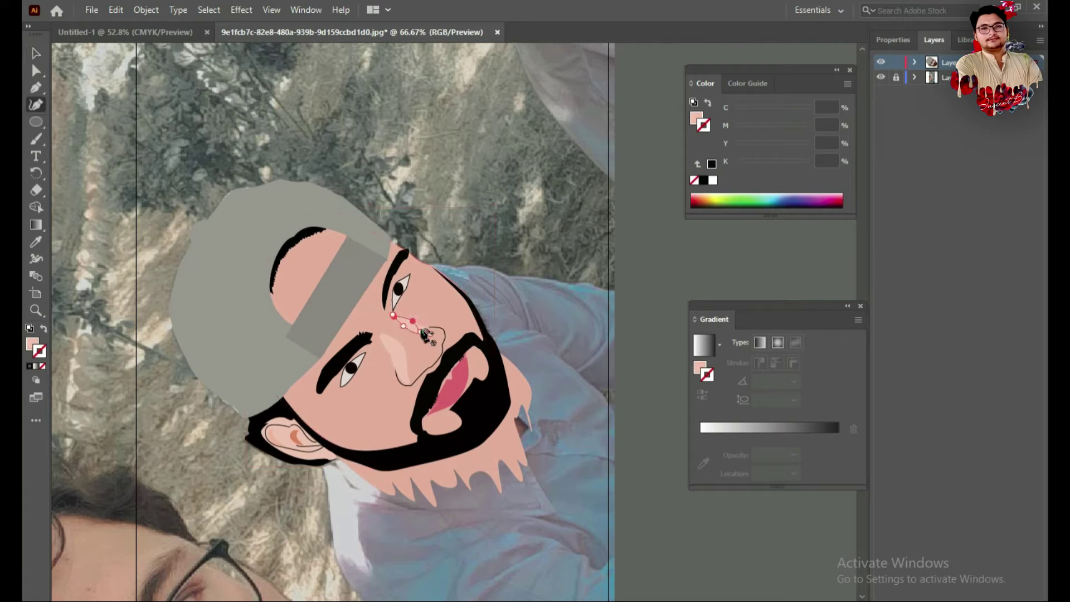
click(420, 332)
Fill the face path with the ear's lighter skin tone using the Eyedropper.
key(v)
click(436, 319)
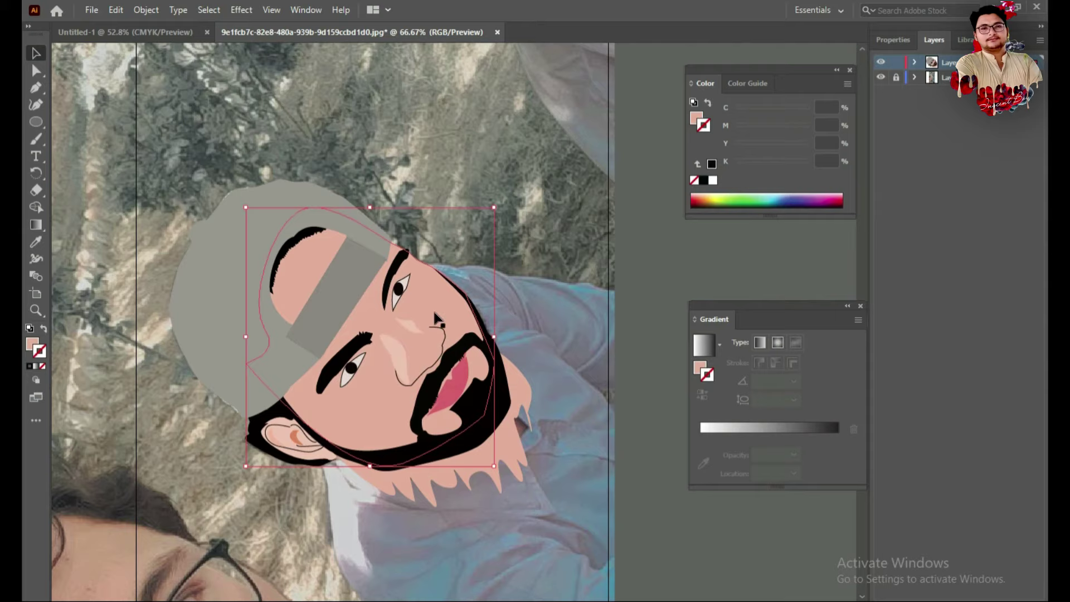
drag(436, 318, 389, 249)
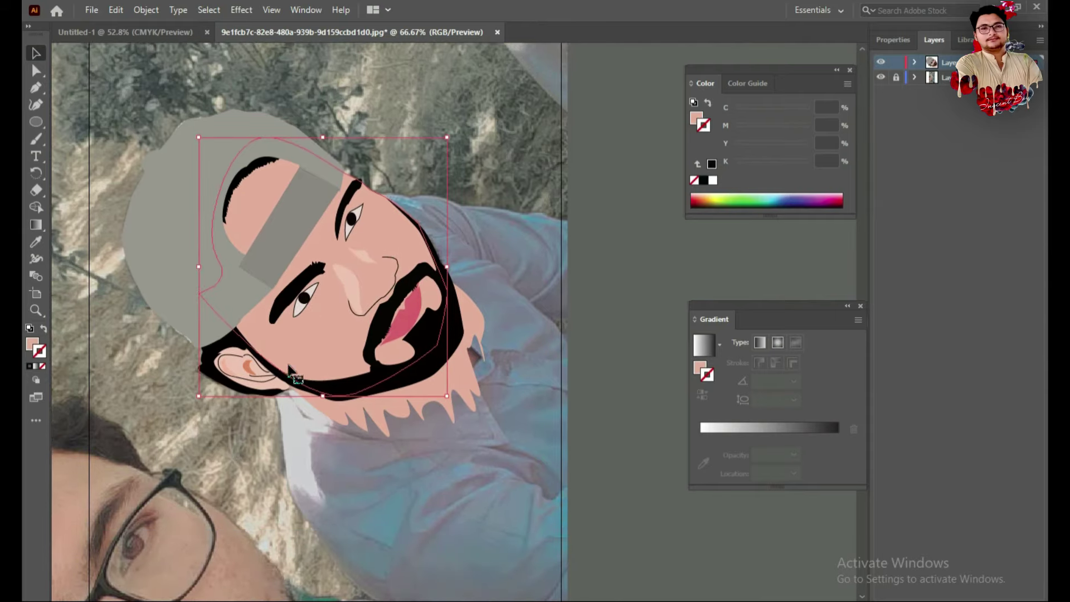
click(34, 88)
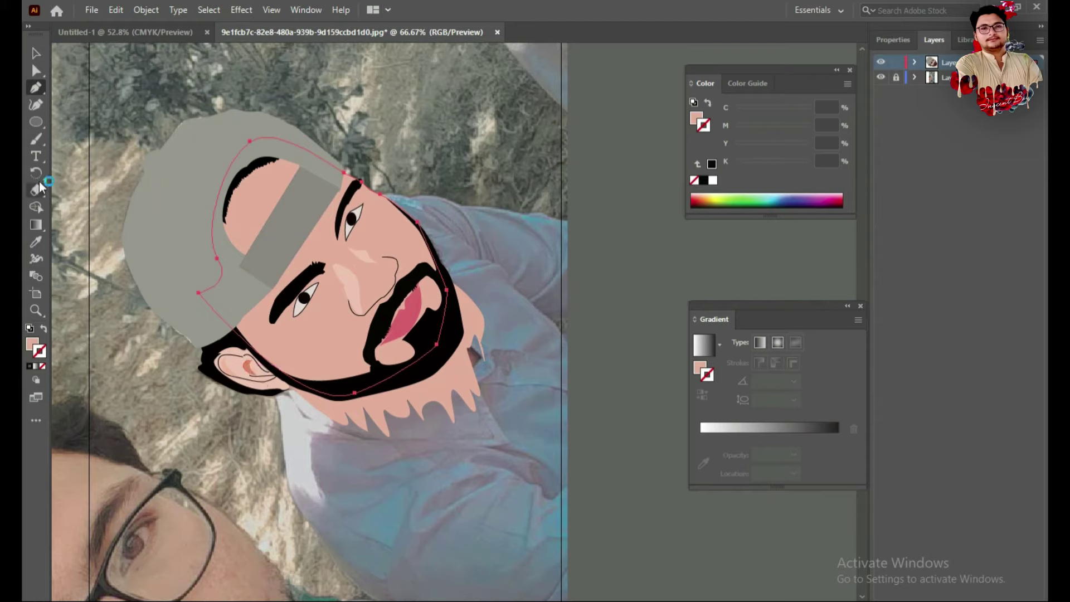
click(36, 242)
click(243, 365)
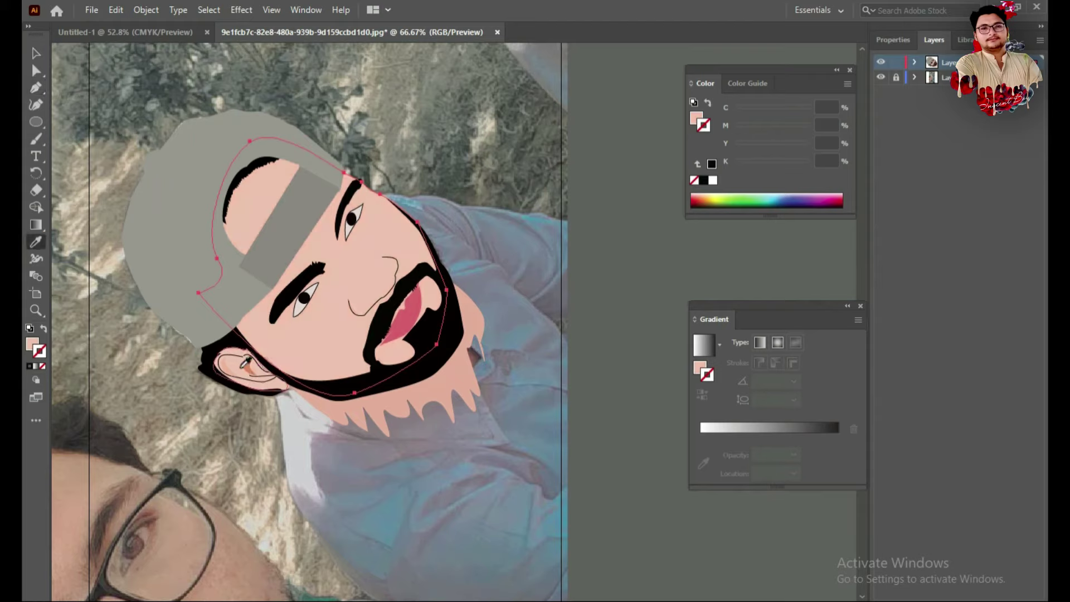
key(v)
click(353, 293)
click(315, 341)
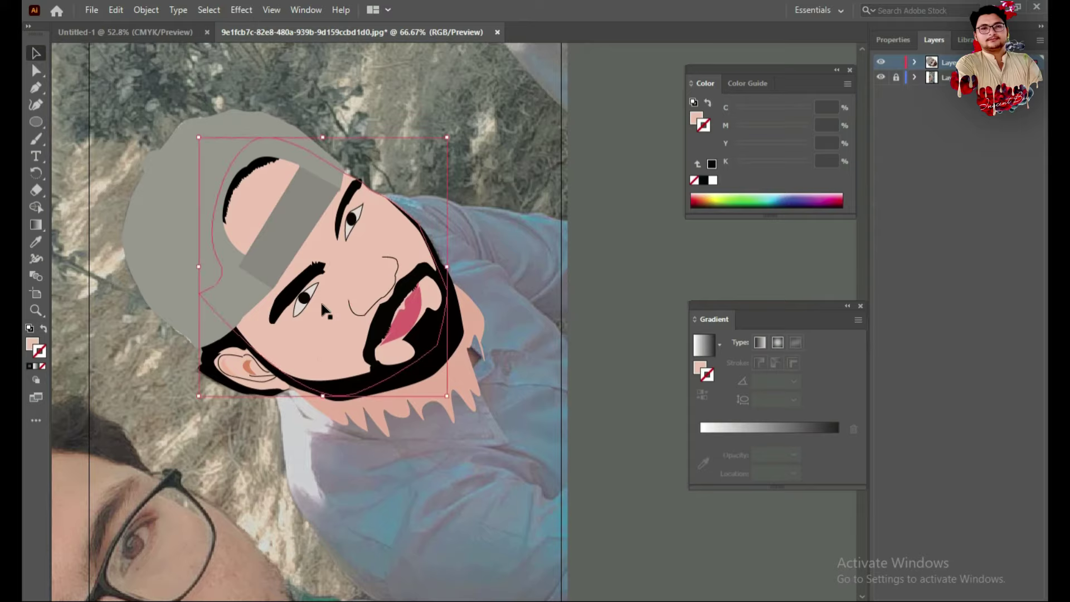
Change the face skin fill to a slightly deeper peach (EAB19B) in the Color Picker.
double_click(311, 332)
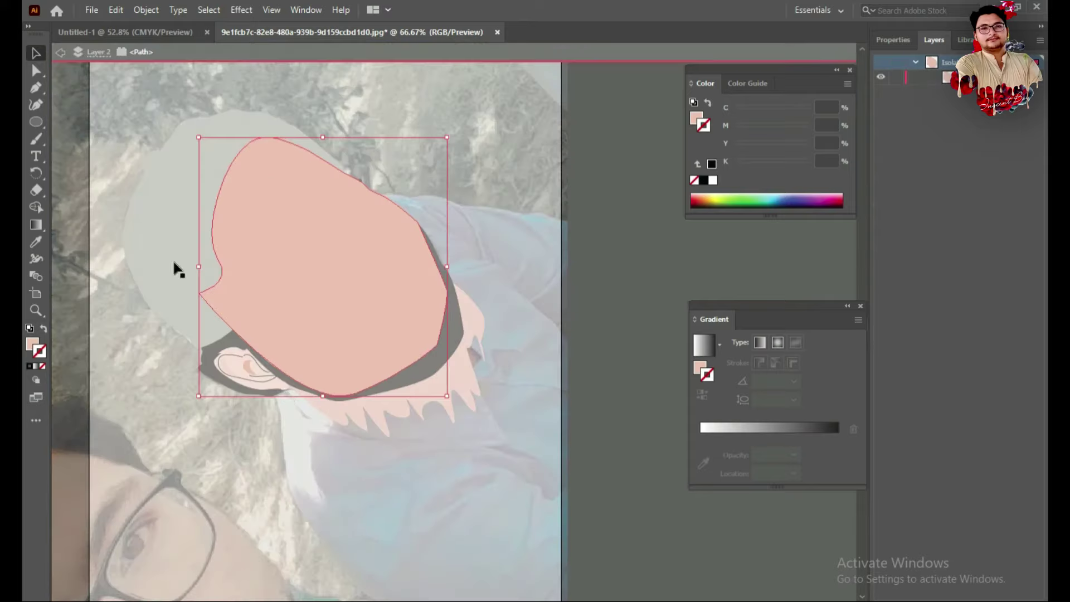
double_click(30, 342)
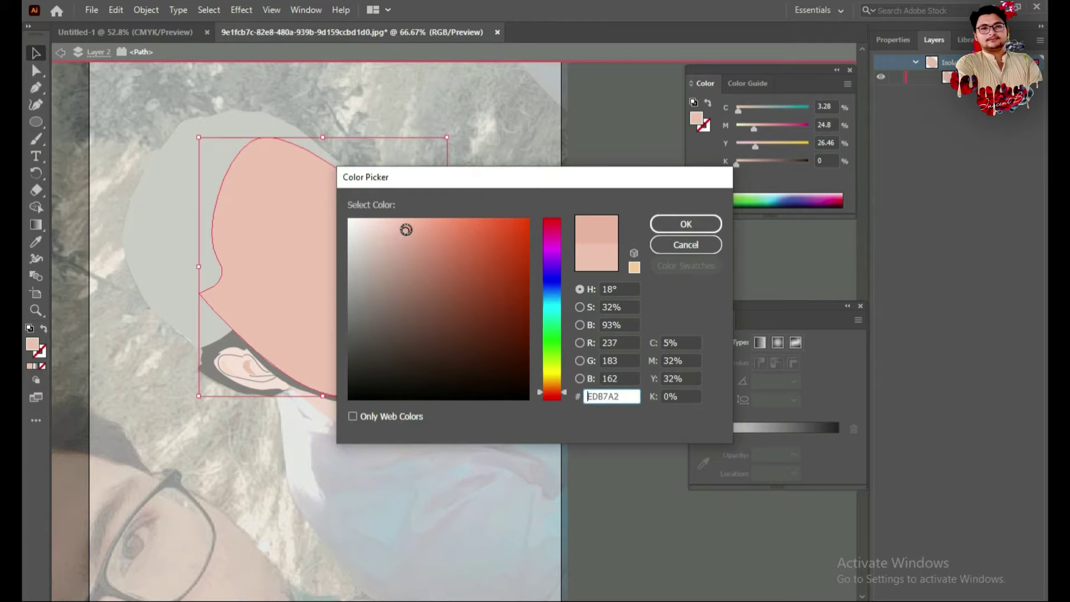
drag(406, 232, 408, 235)
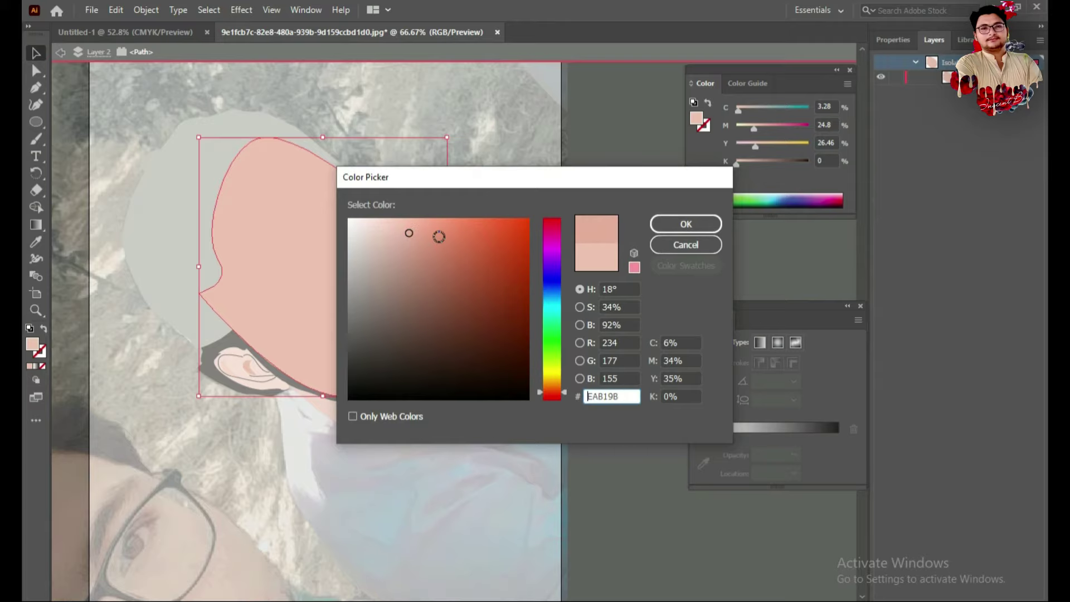
click(685, 223)
double_click(392, 416)
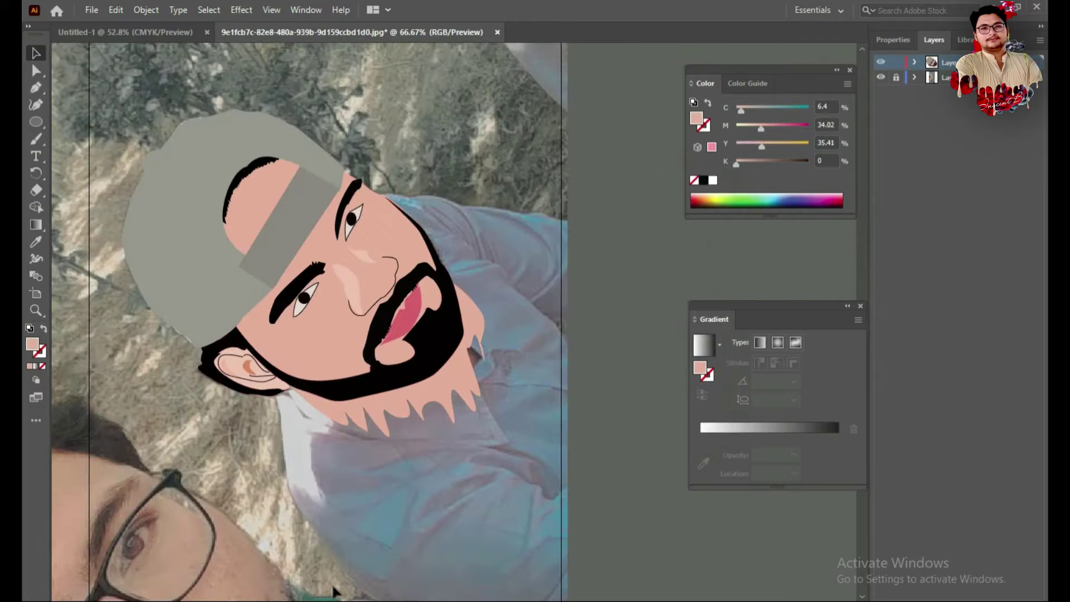
Hide and re-show the background photo to check the fully coloured head.
scroll(334, 557, down, 1)
click(214, 329)
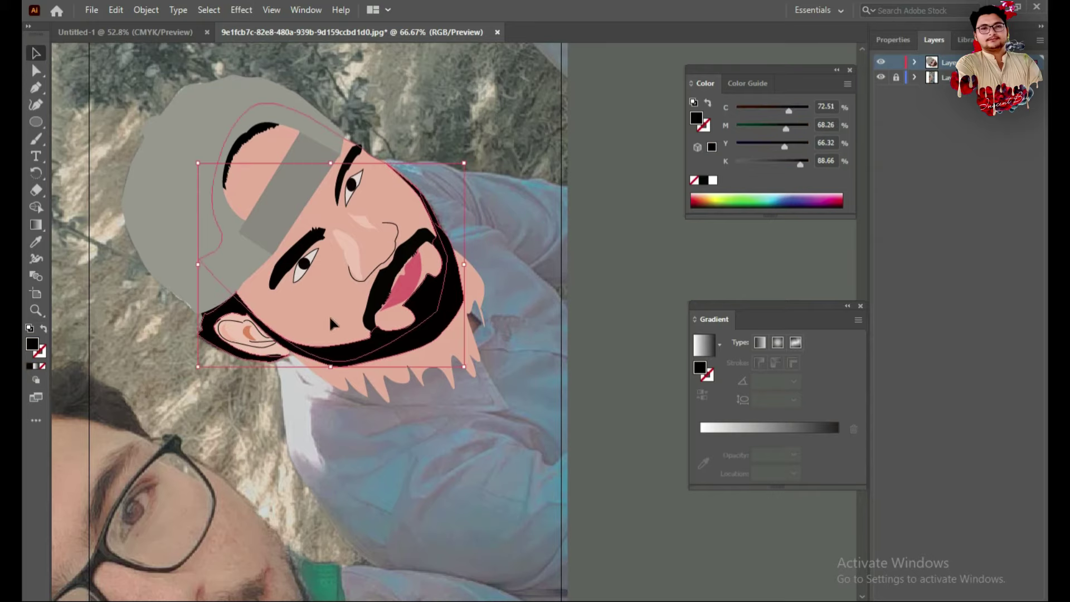
scroll(411, 353, down, 1)
scroll(411, 401, up, 1)
scroll(374, 508, up, 2)
key(v)
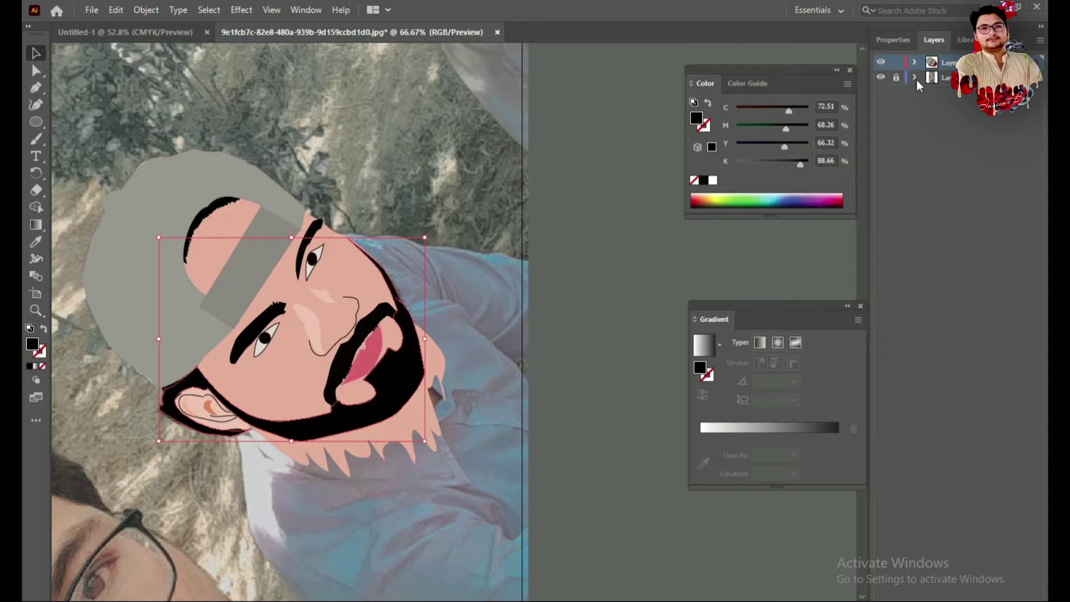
click(881, 78)
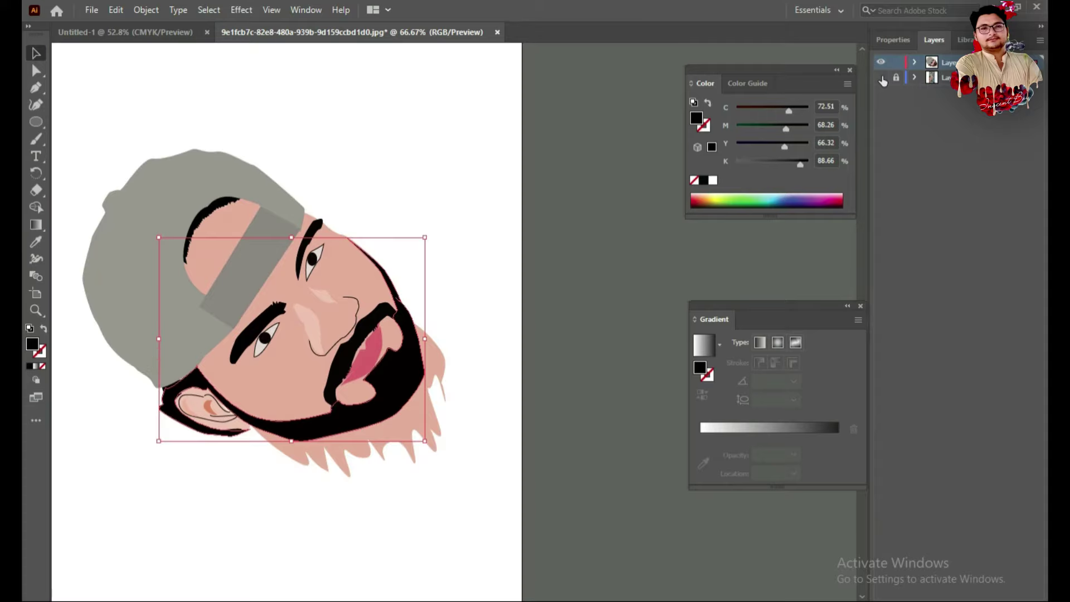
click(881, 78)
scroll(444, 302, up, 3)
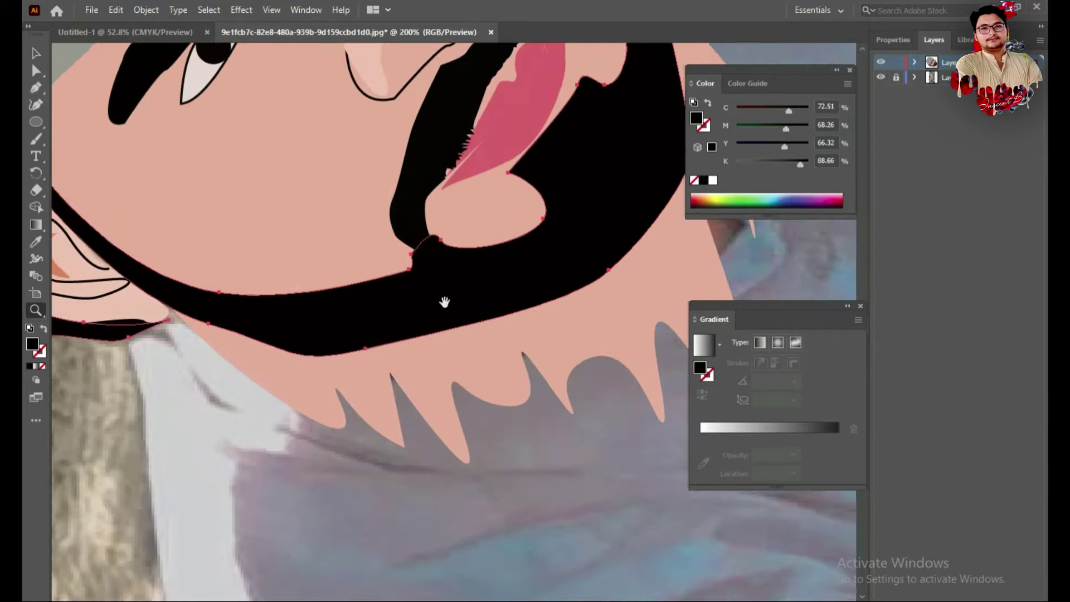
Turn the pink lip shape's top anchor into a sharp corner point with the Curvature tool.
drag(444, 302, 237, 503)
click(36, 87)
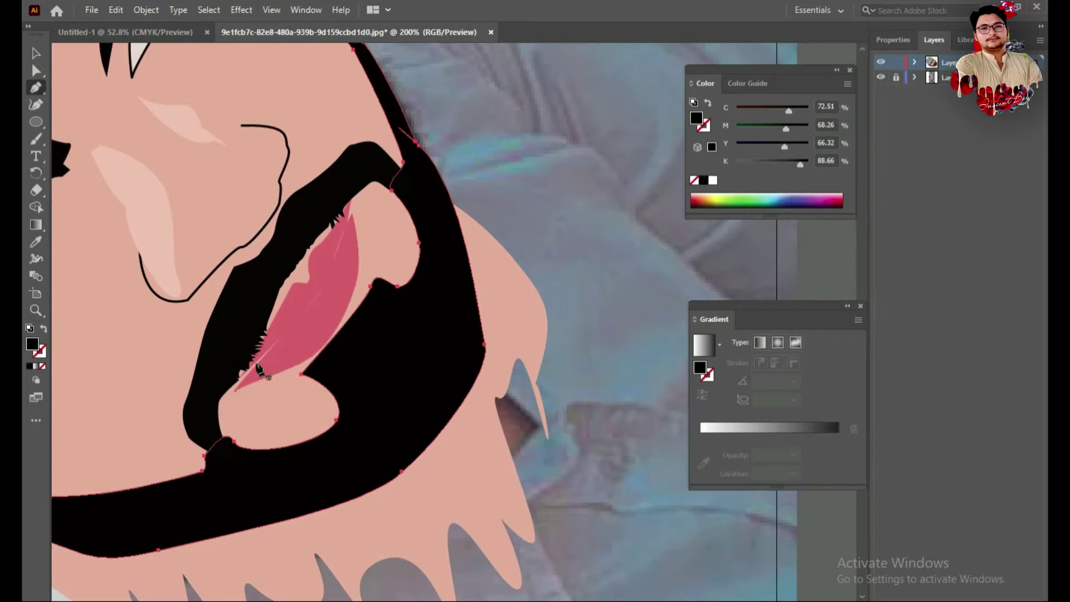
click(227, 398)
click(32, 53)
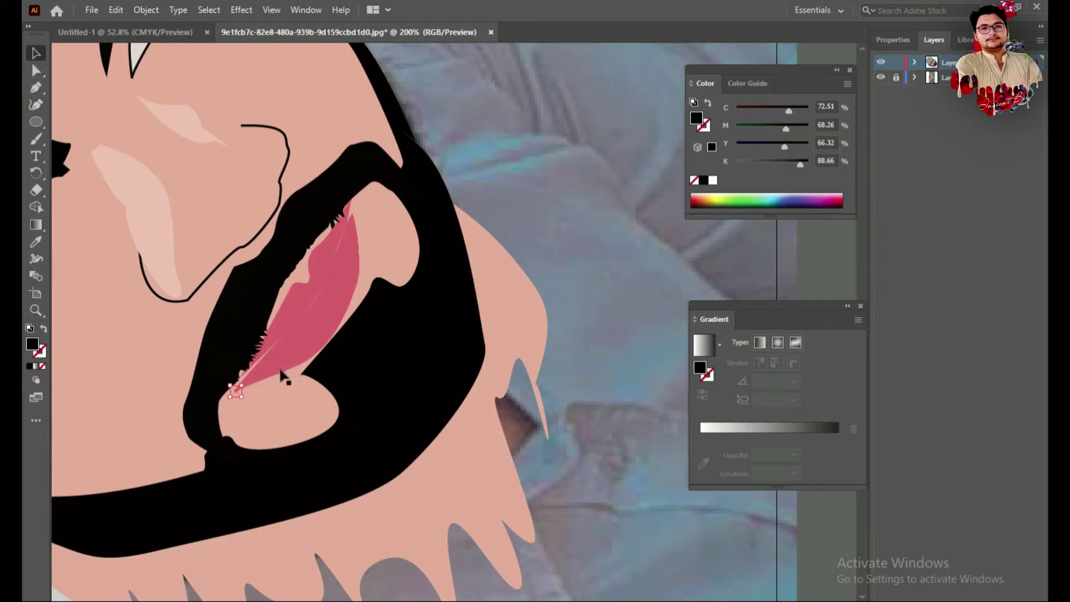
click(268, 379)
key(shift+grave)
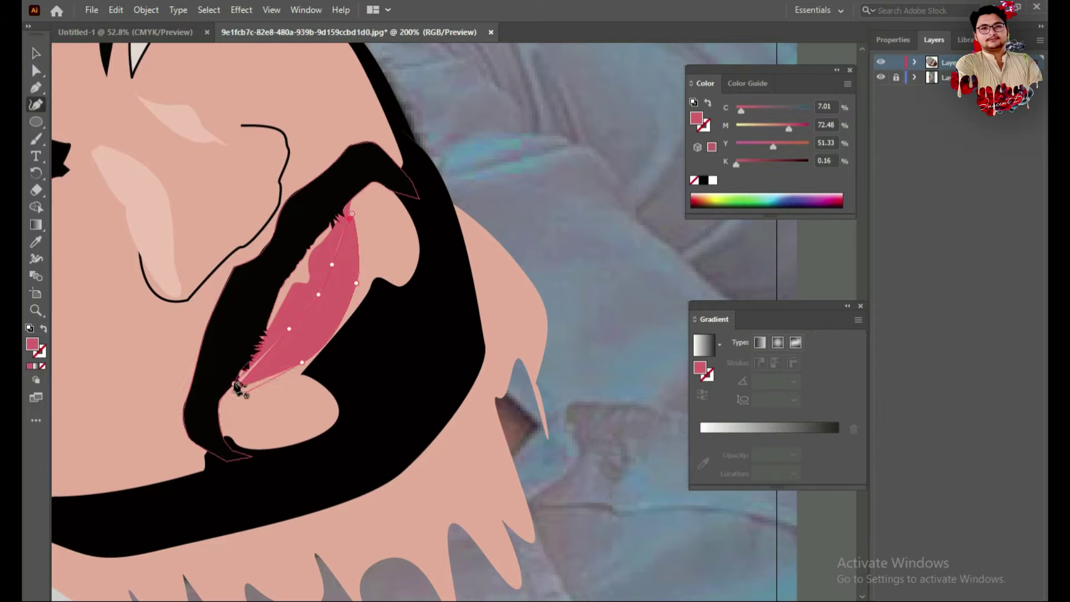
click(240, 382)
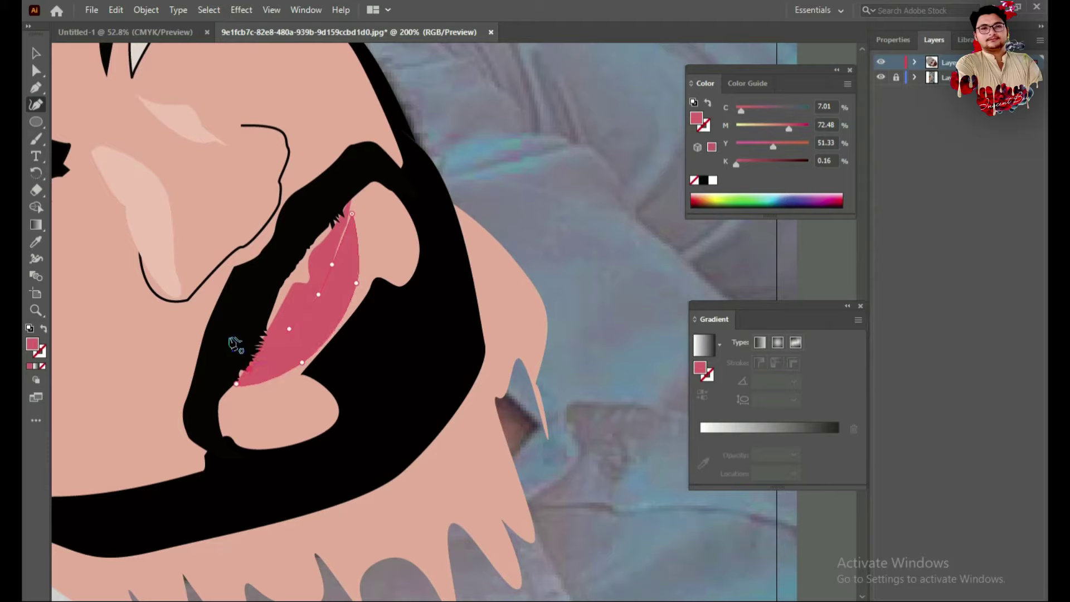
double_click(352, 215)
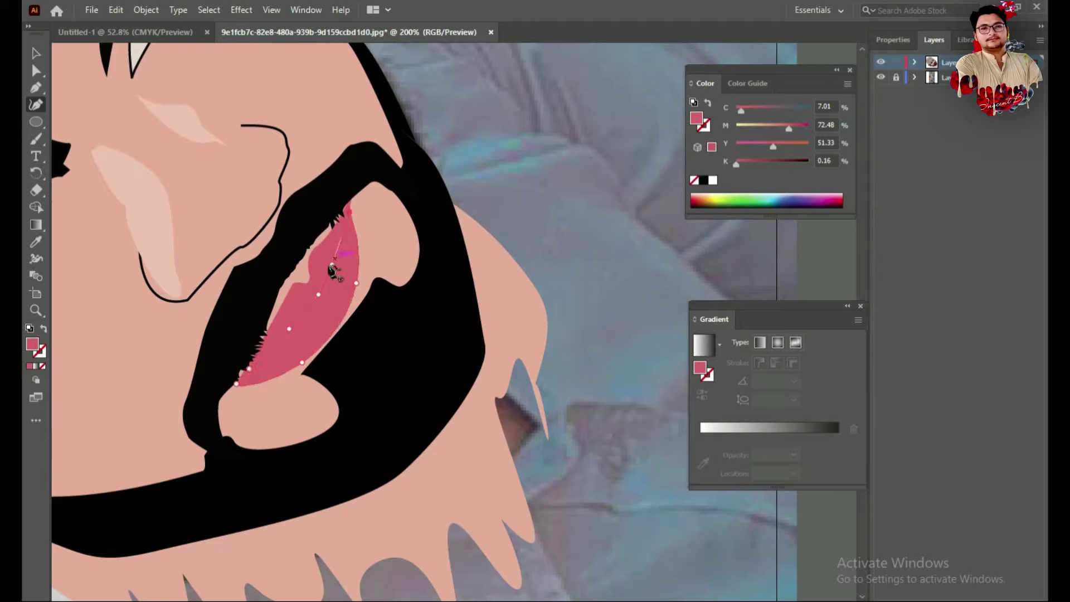
click(38, 56)
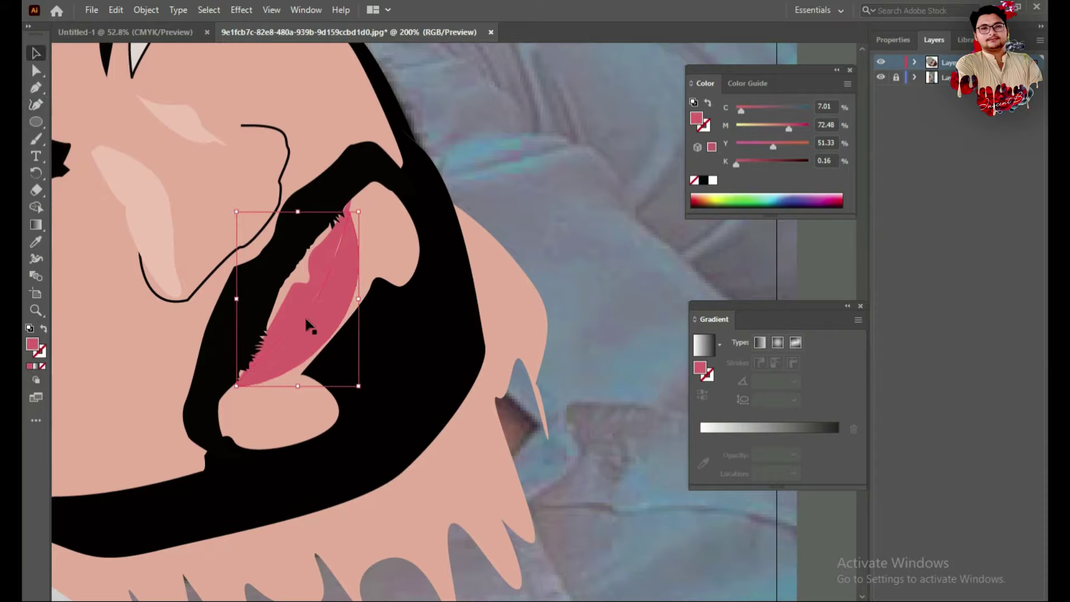
Zoom into the lip and draw a zigzag highlight path down its middle.
double_click(297, 317)
key(Escape)
key(z)
click(303, 339)
drag(304, 340, 106, 385)
click(35, 87)
mouse_move(223, 377)
mouse_down()
mouse_move(232, 384)
mouse_move(288, 335)
mouse_move(318, 270)
mouse_up()
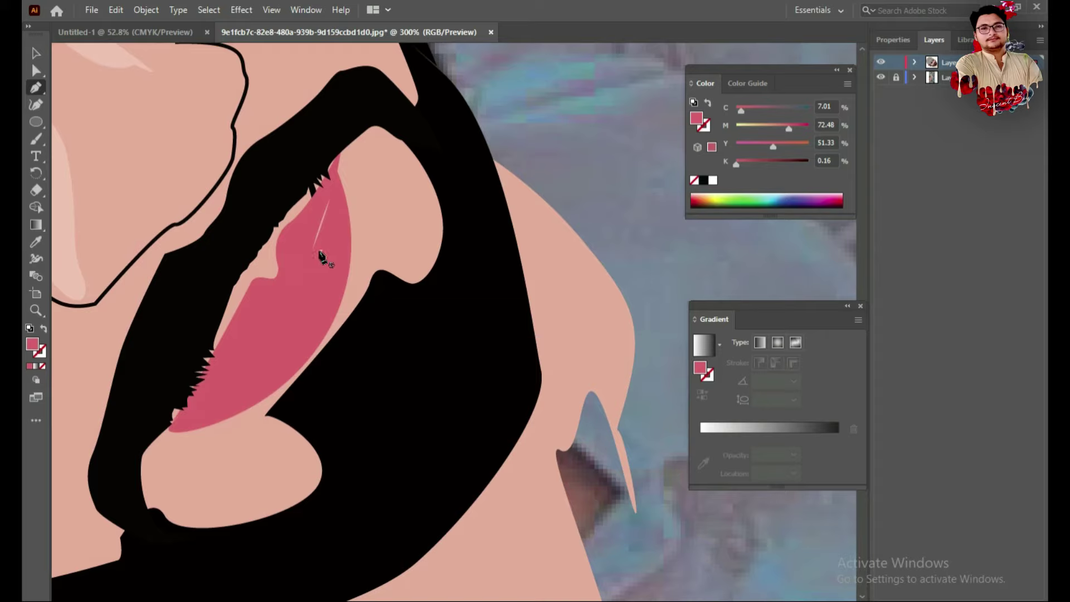
mouse_move(327, 232)
mouse_down()
mouse_move(326, 206)
mouse_move(306, 276)
mouse_move(258, 332)
mouse_up()
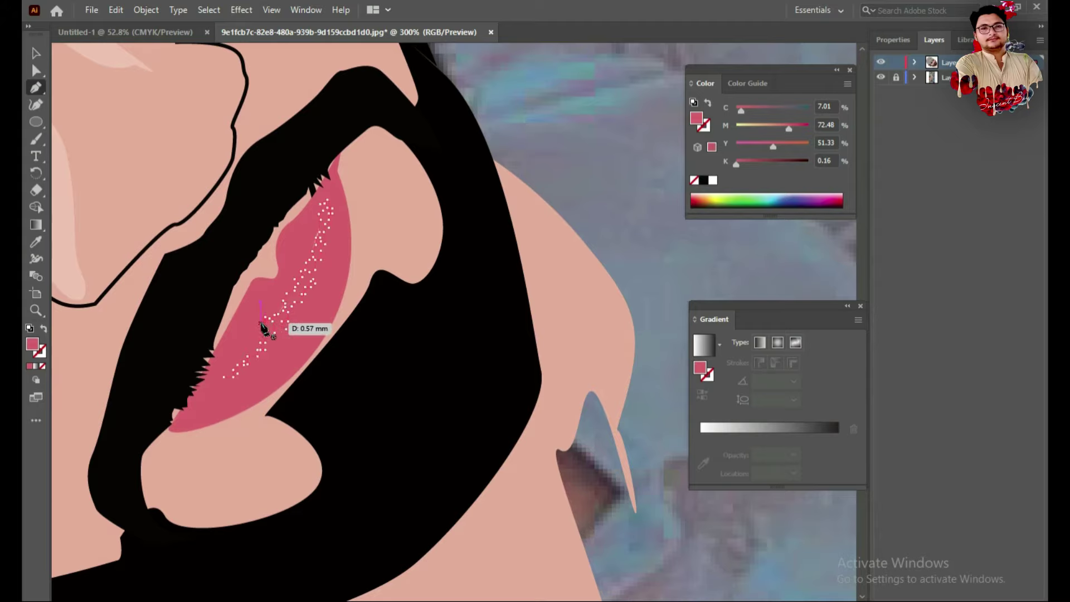
drag(223, 375, 228, 370)
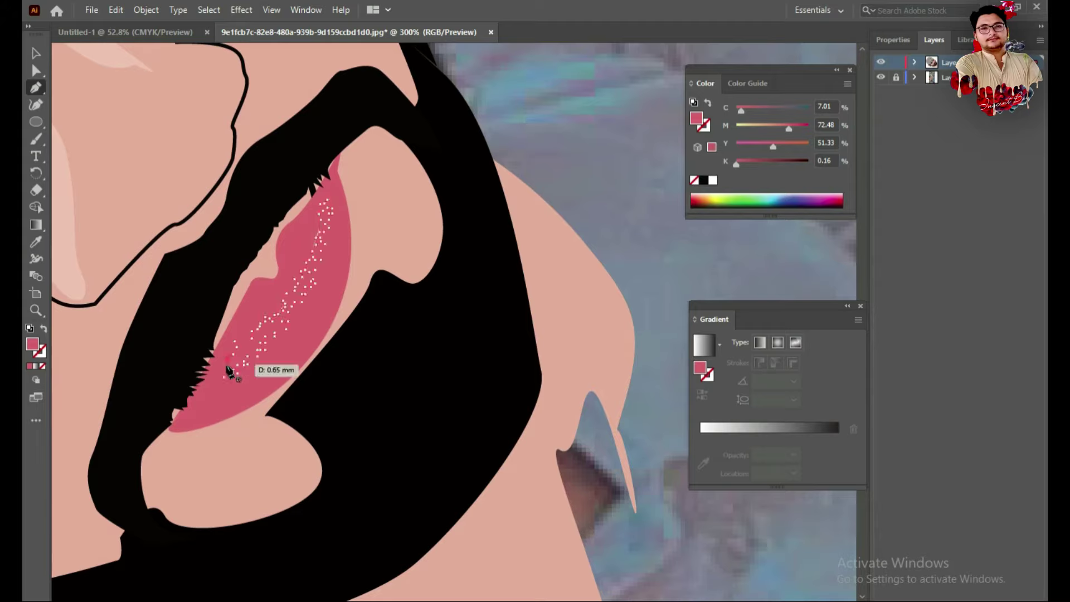
Fill the zigzag highlight with a deeper pink from the Color Picker.
double_click(33, 344)
drag(440, 239, 455, 229)
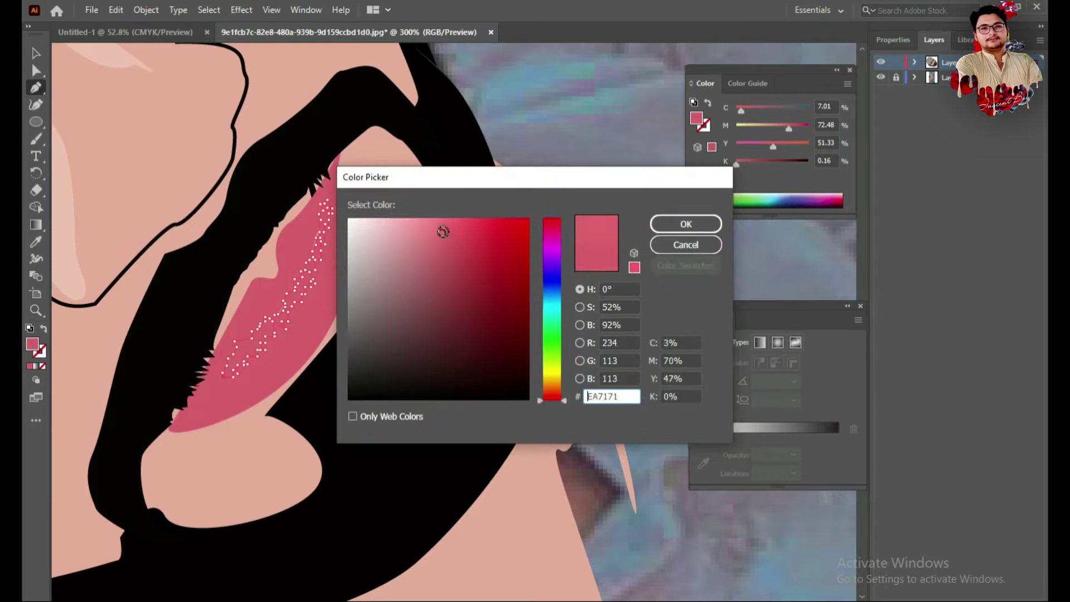
click(686, 223)
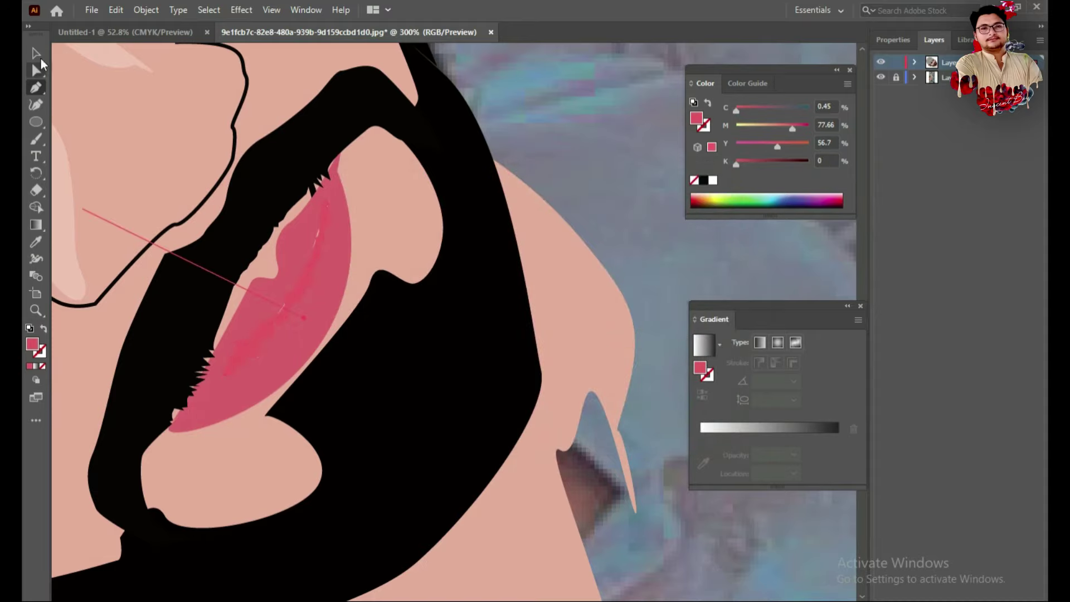
key(v)
click(256, 346)
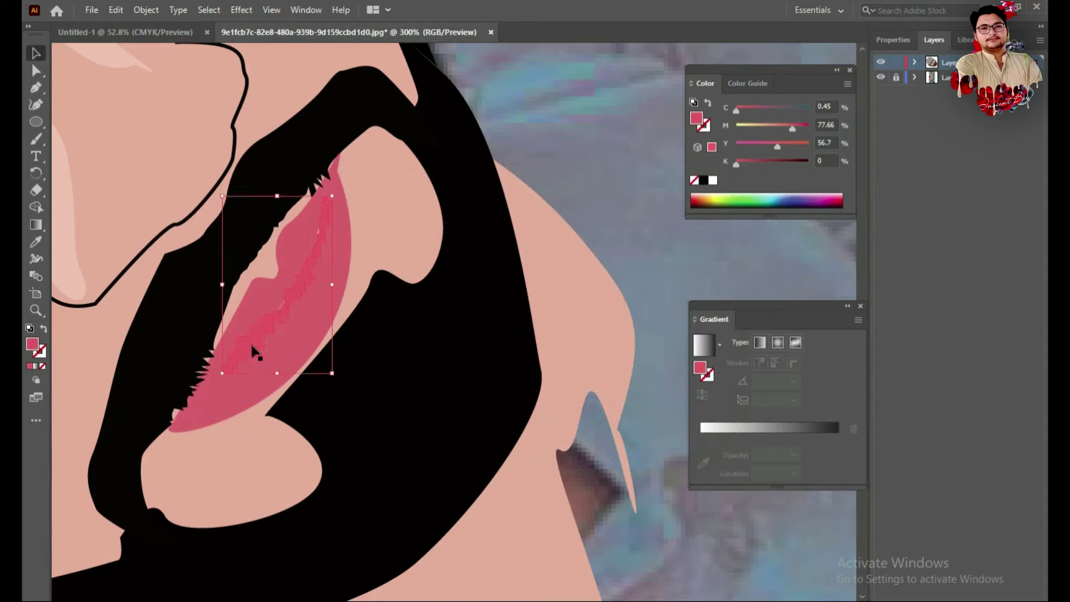
shift+click(306, 253)
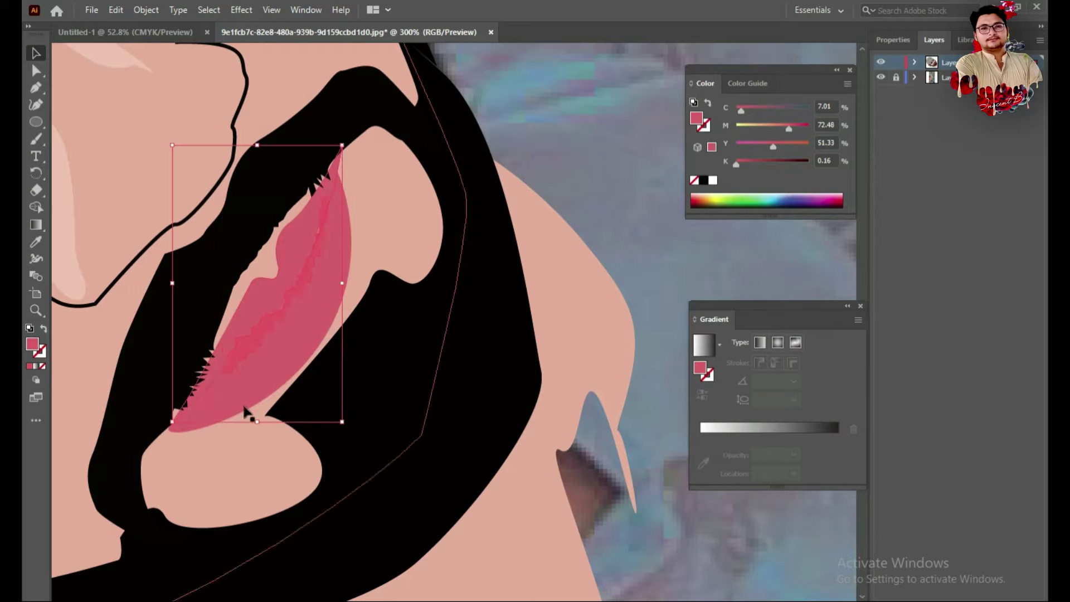
click(254, 341)
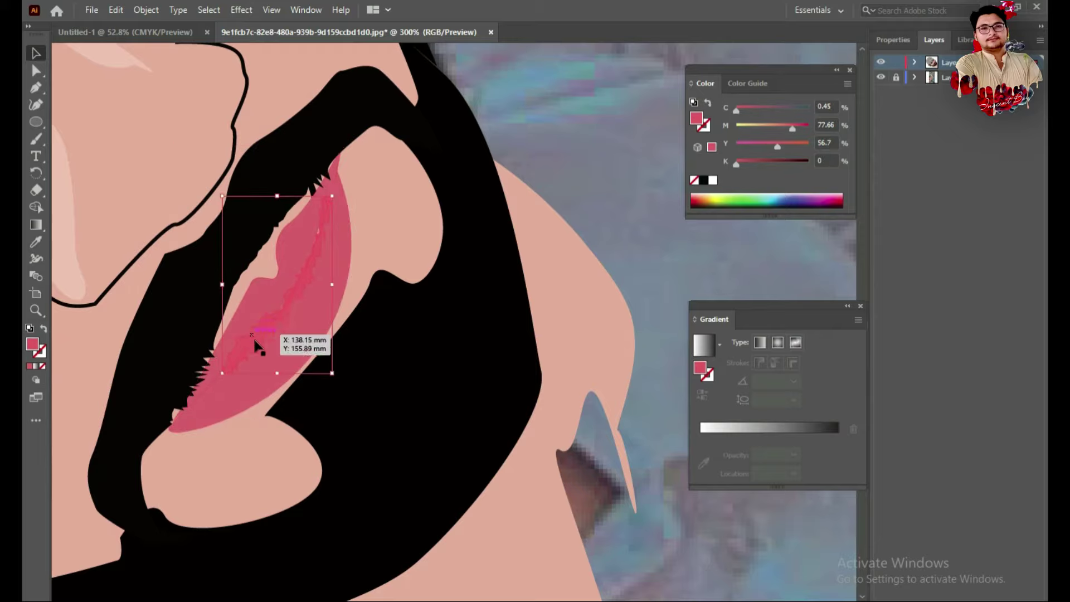
Reshape the zigzag highlight's points with the Curvature tool, then return to the full artwork.
key(z)
drag(262, 353, 310, 363)
click(34, 107)
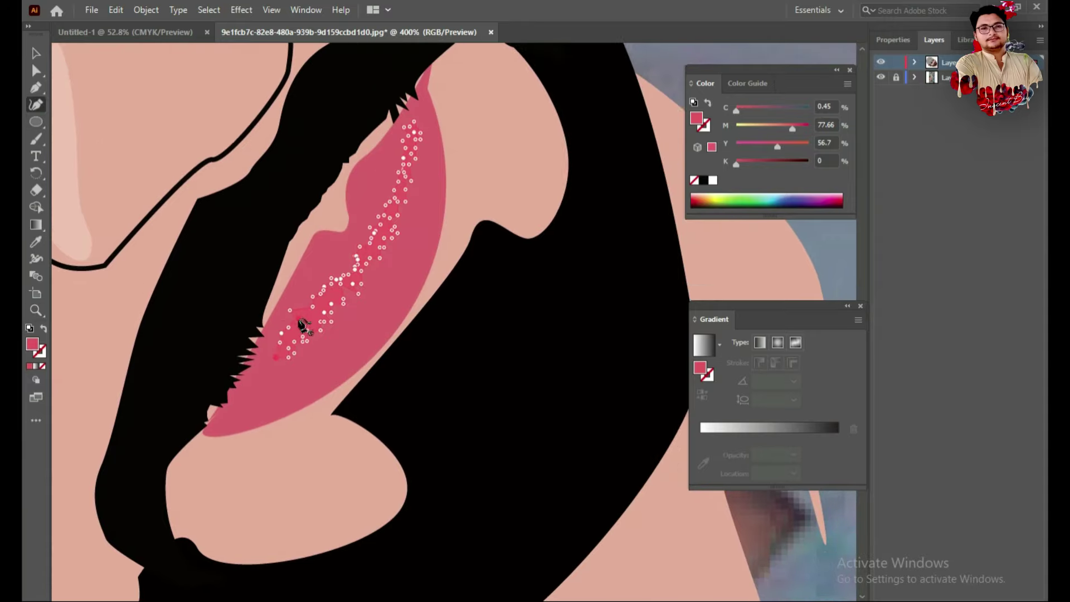
drag(312, 318, 323, 298)
click(34, 56)
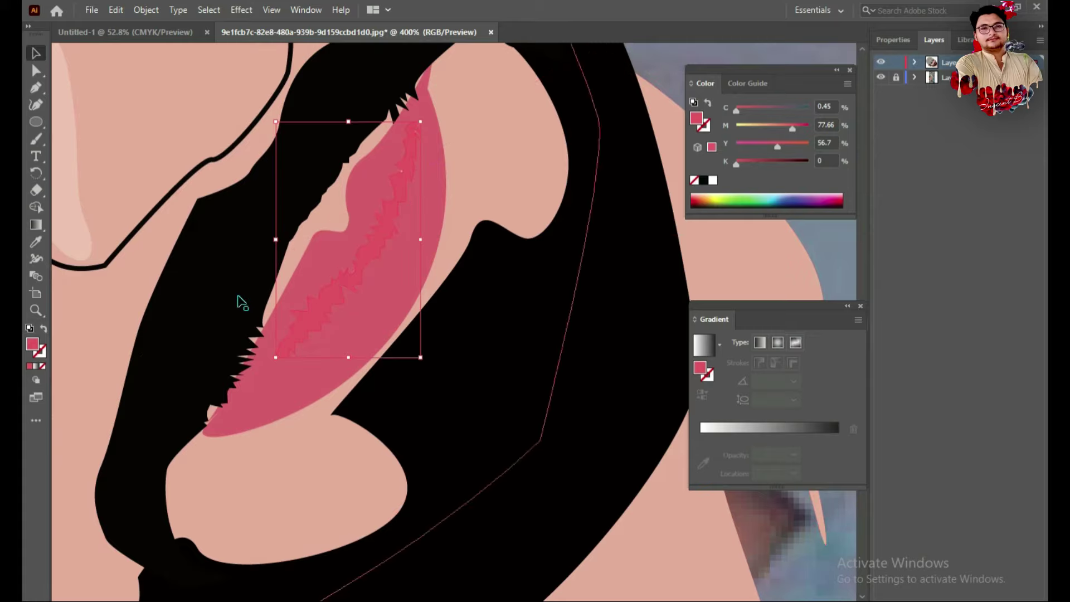
double_click(370, 335)
click(199, 290)
double_click(198, 289)
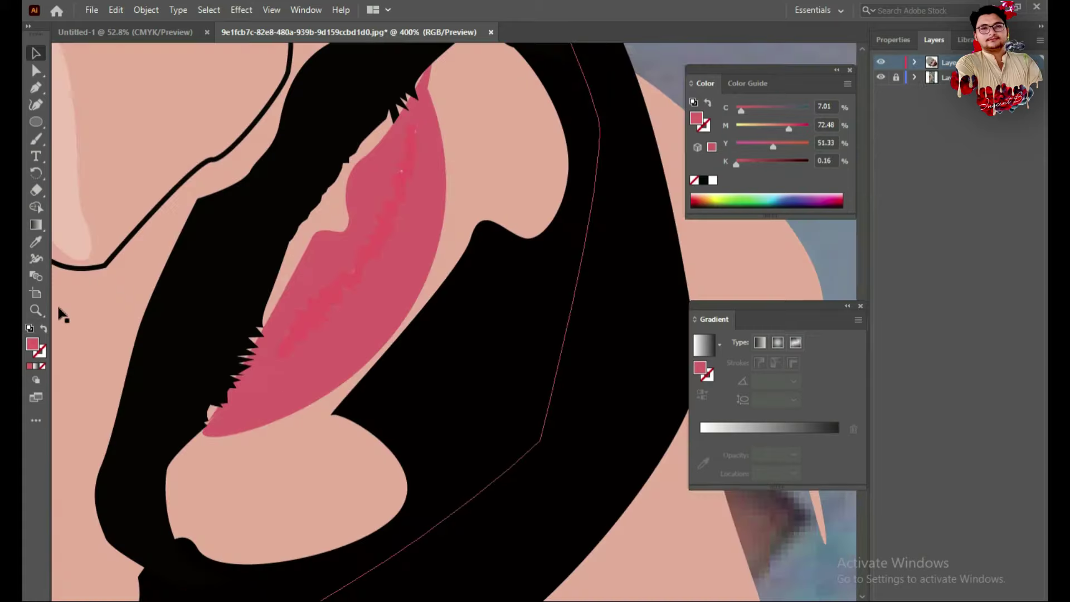
Slightly adjust the face skin fill colour in the Color Picker.
key(z)
scroll(454, 293, down, 3)
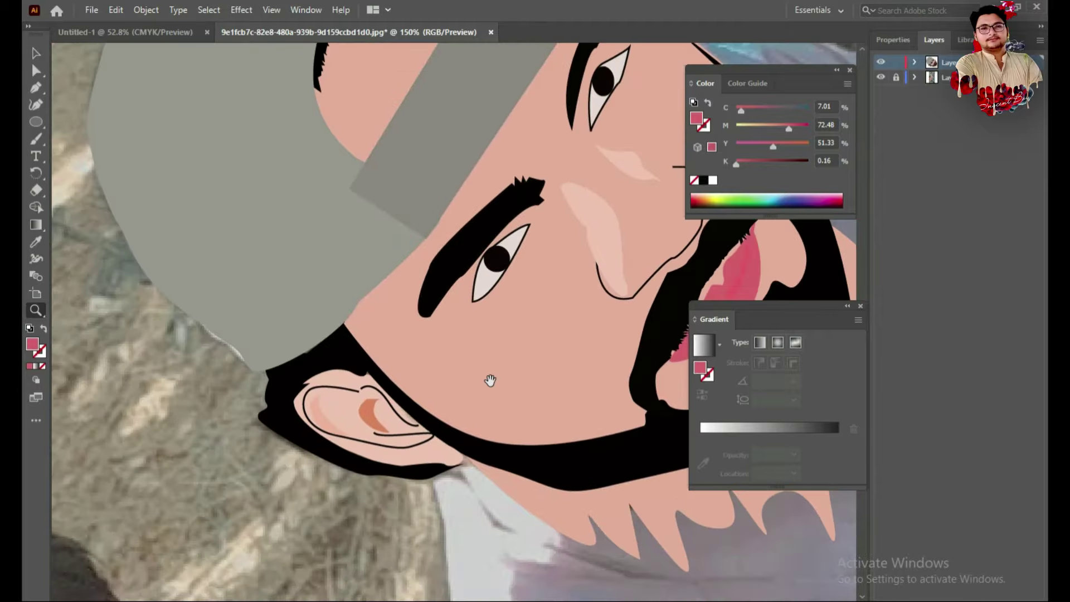
drag(443, 429, 454, 379)
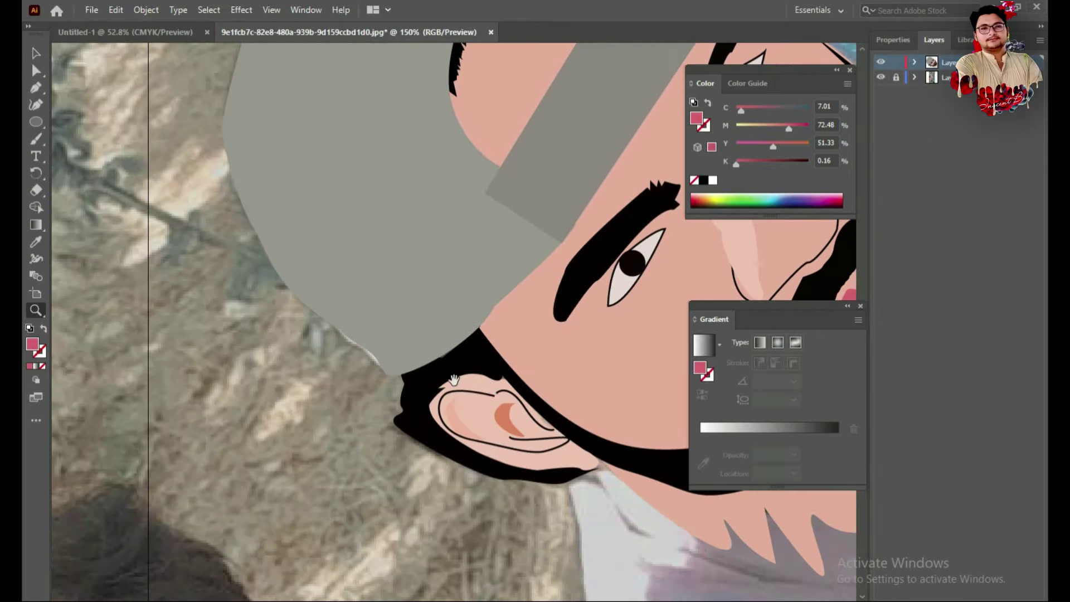
scroll(493, 396, down, 1)
scroll(485, 400, down, 1)
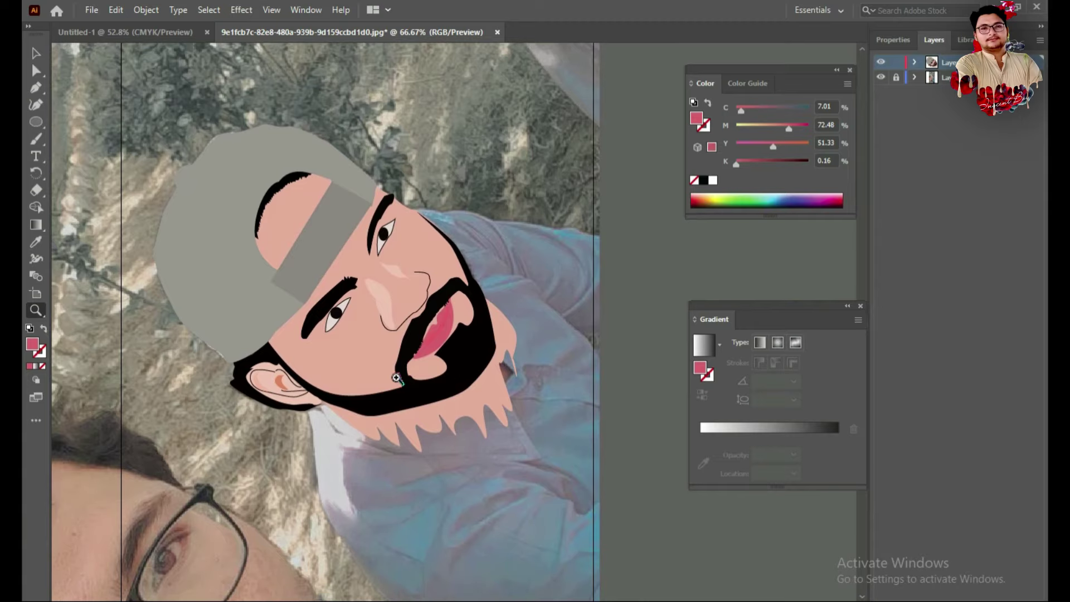
scroll(396, 378, down, 1)
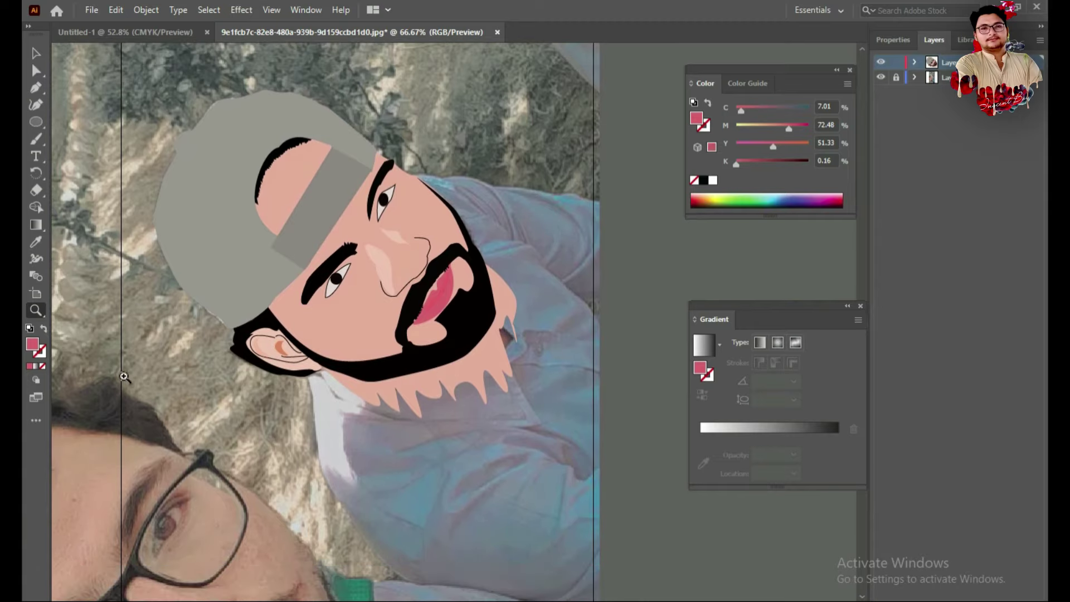
click(39, 54)
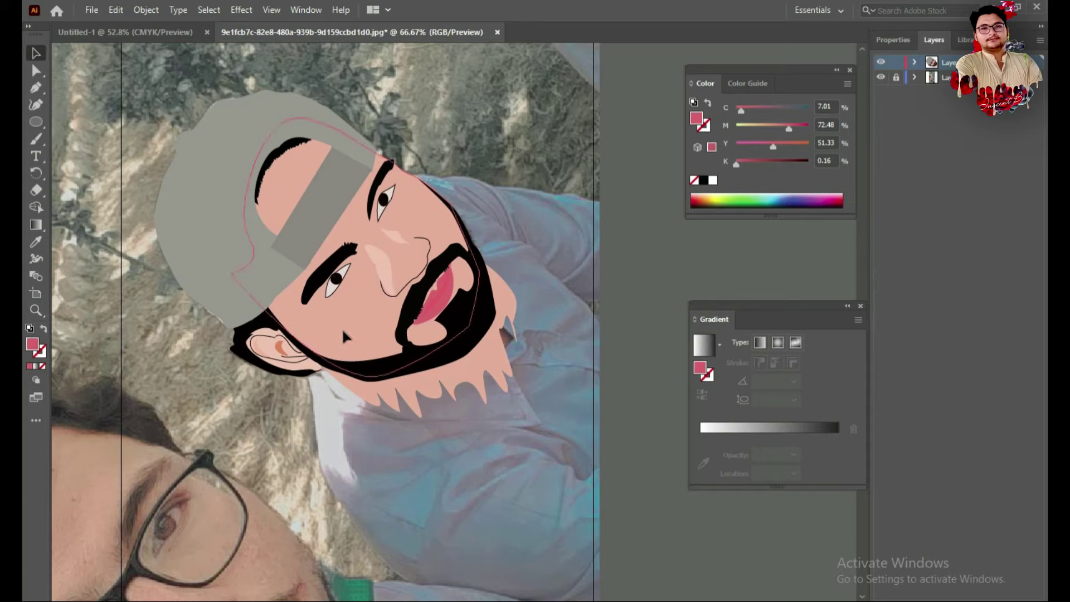
click(342, 327)
double_click(306, 239)
double_click(33, 344)
click(411, 229)
click(687, 223)
double_click(319, 450)
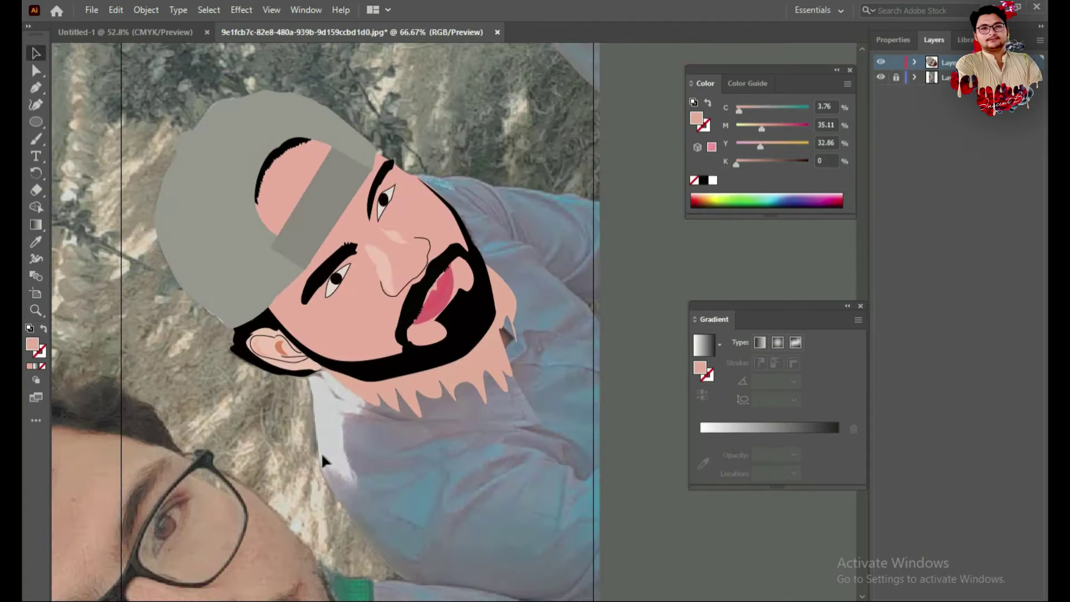
Sample a lighter, paler pink into the face fill with the Eyedropper.
scroll(323, 468, down, 1)
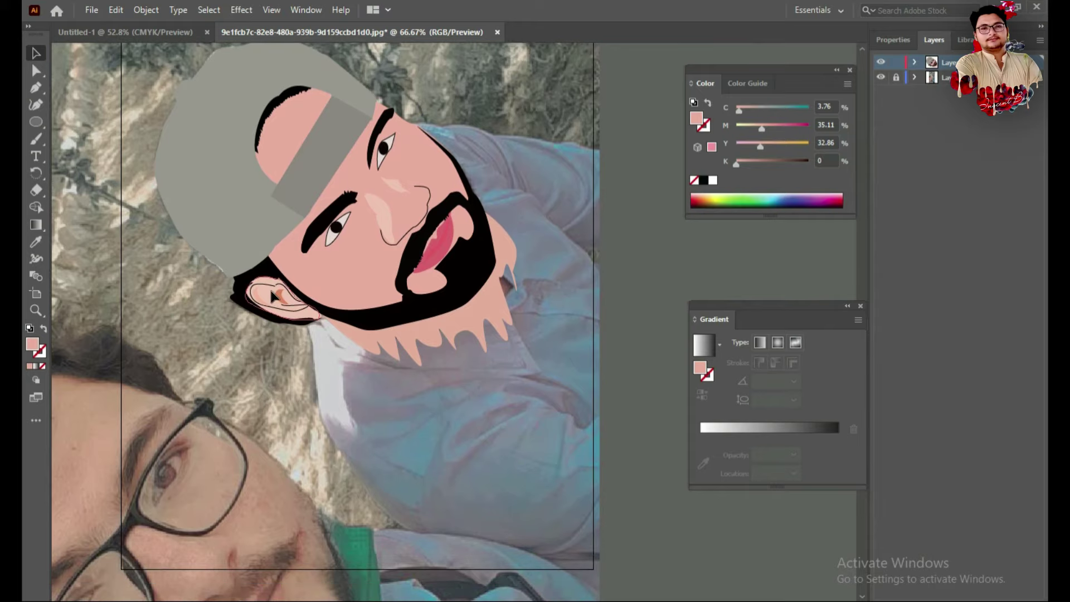
click(366, 262)
click(299, 270)
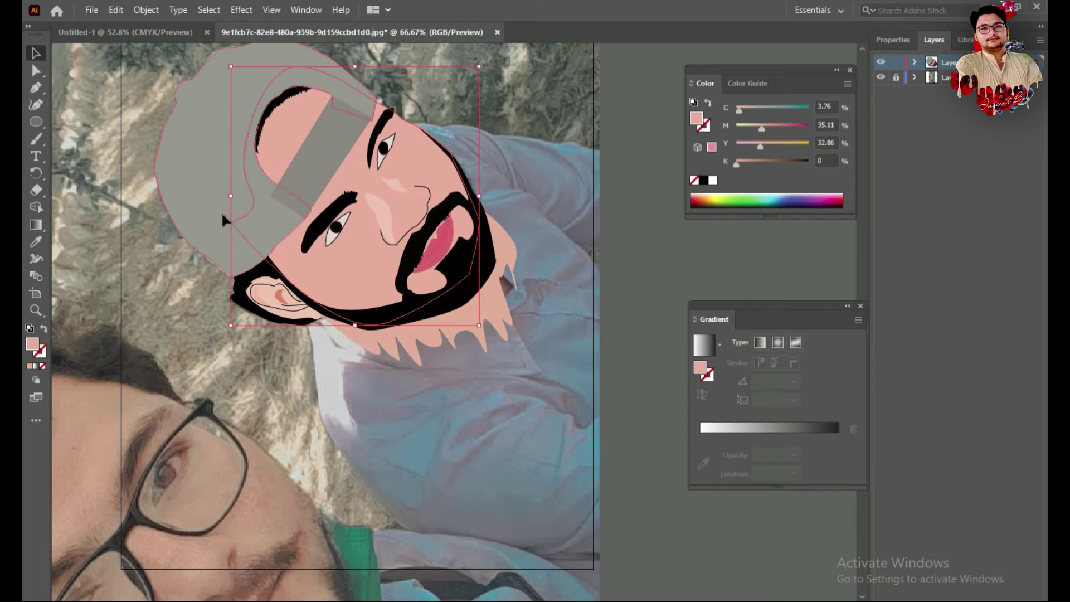
click(35, 243)
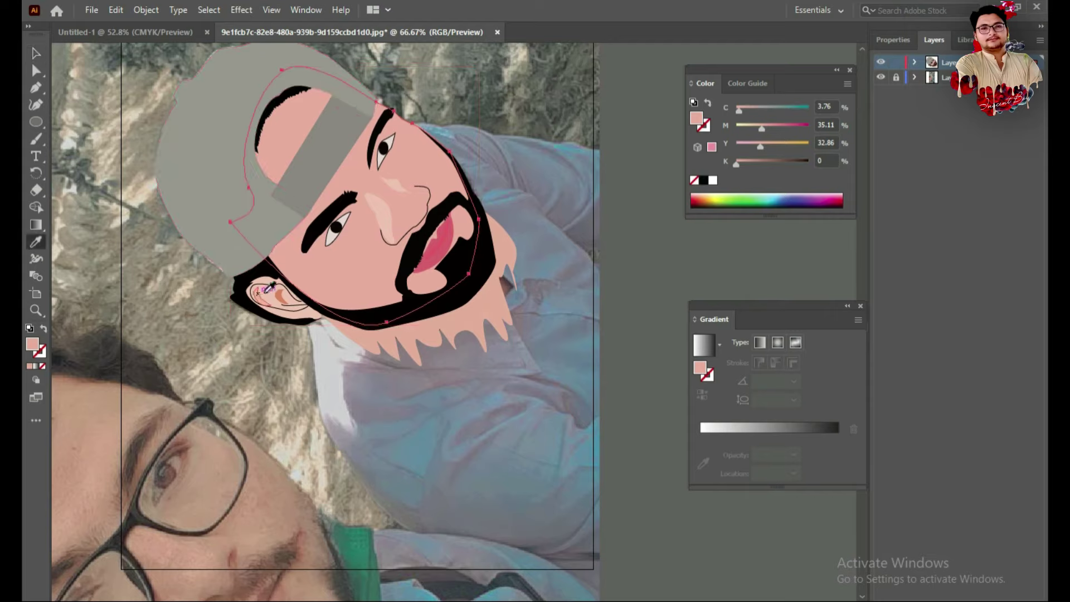
click(266, 294)
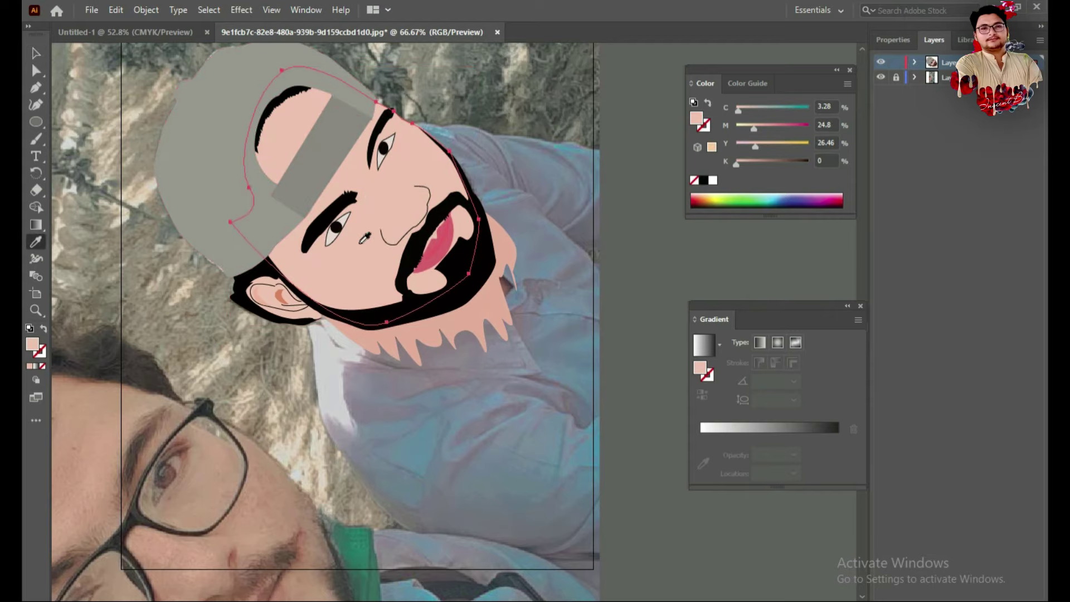
Give the small line beside the eye a black (#000000) stroke.
key(v)
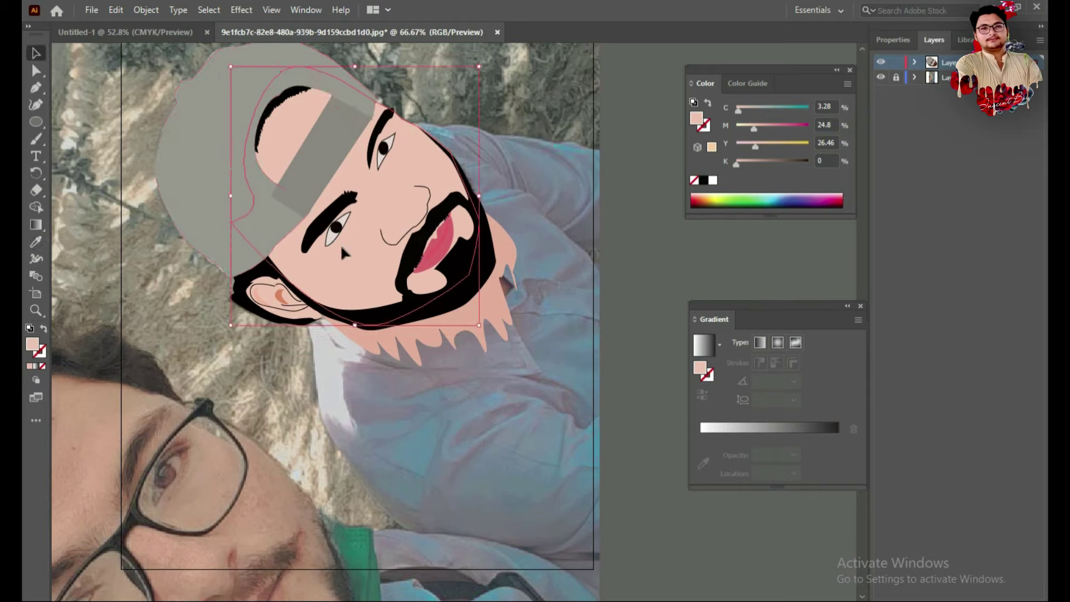
click(346, 242)
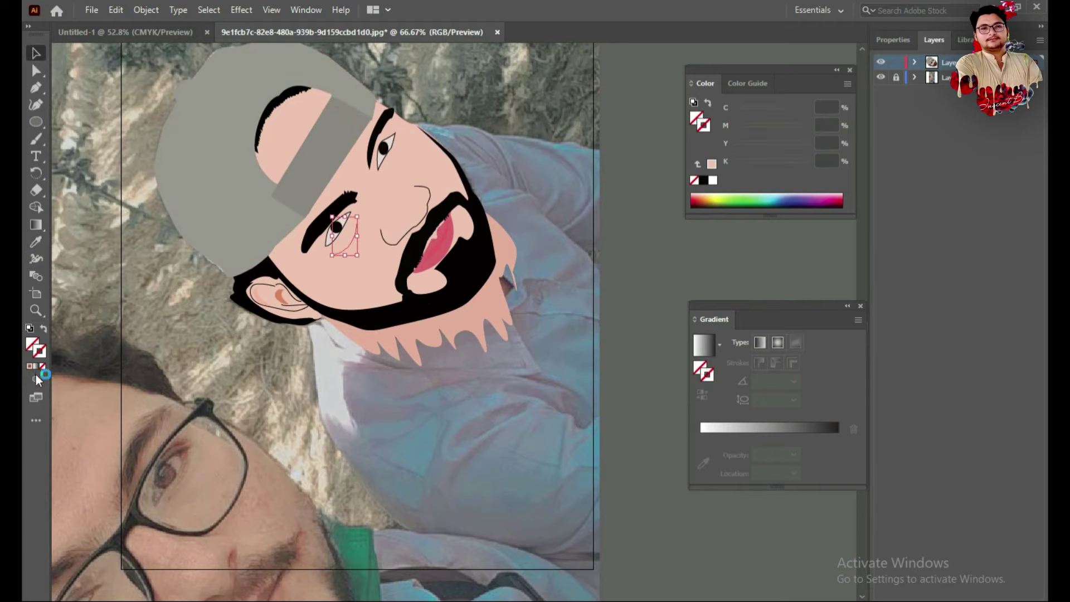
double_click(40, 351)
text(ffffff)
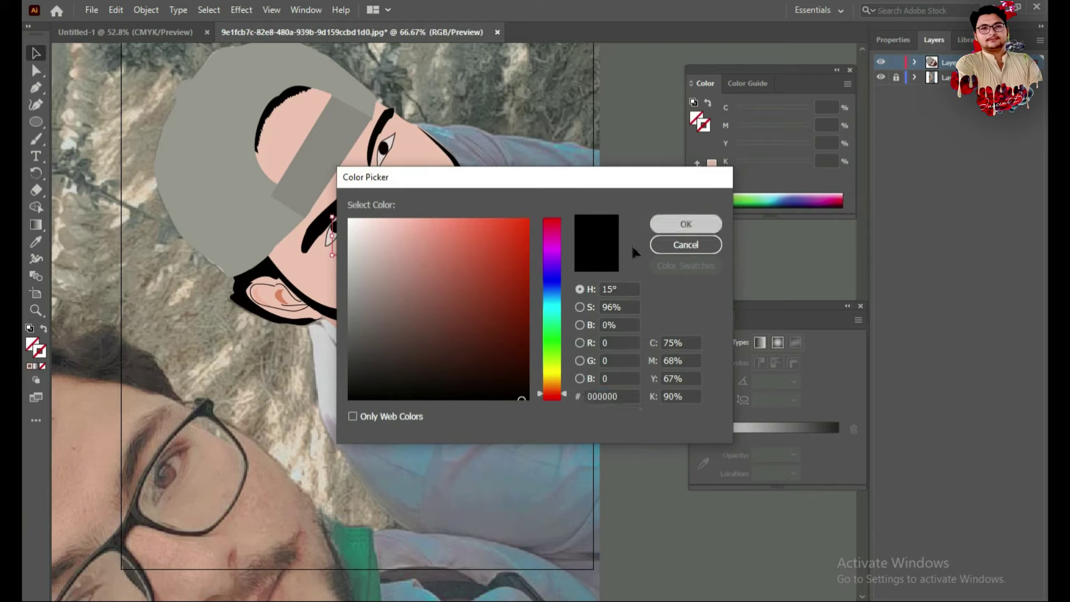
key(Return)
double_click(350, 247)
double_click(41, 351)
text(000000)
key(Return)
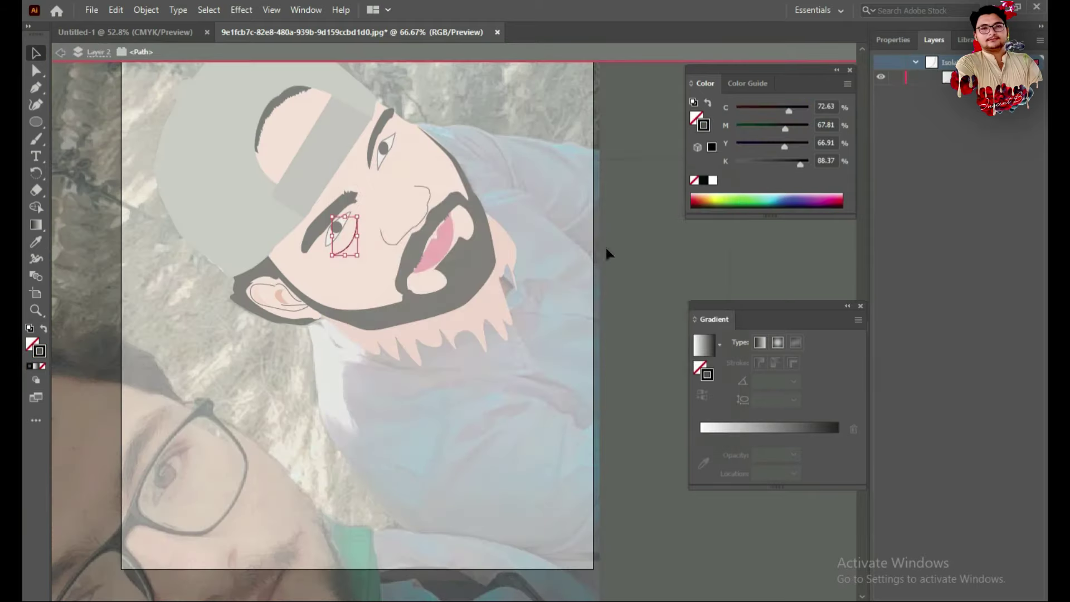
key(Escape)
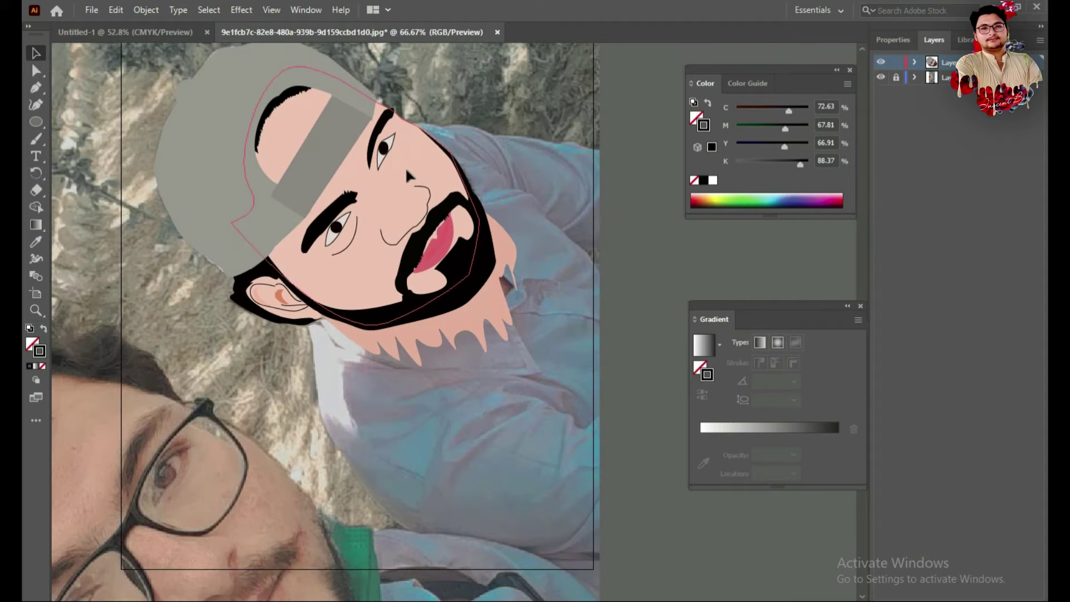
Isolate the nose highlight shape and fill it with a pale pink (EDCABC).
click(391, 165)
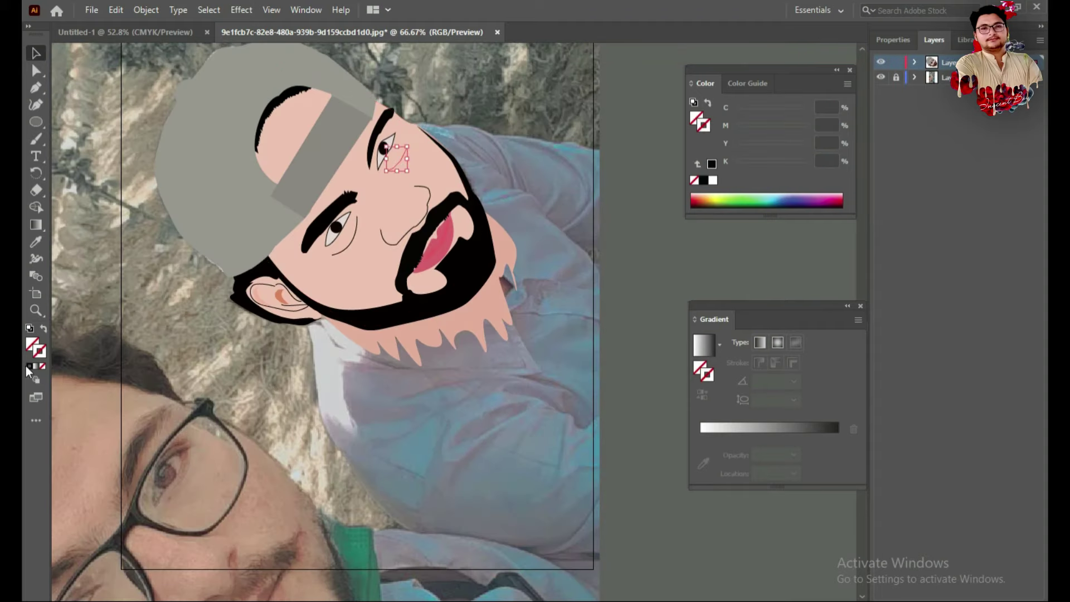
click(321, 279)
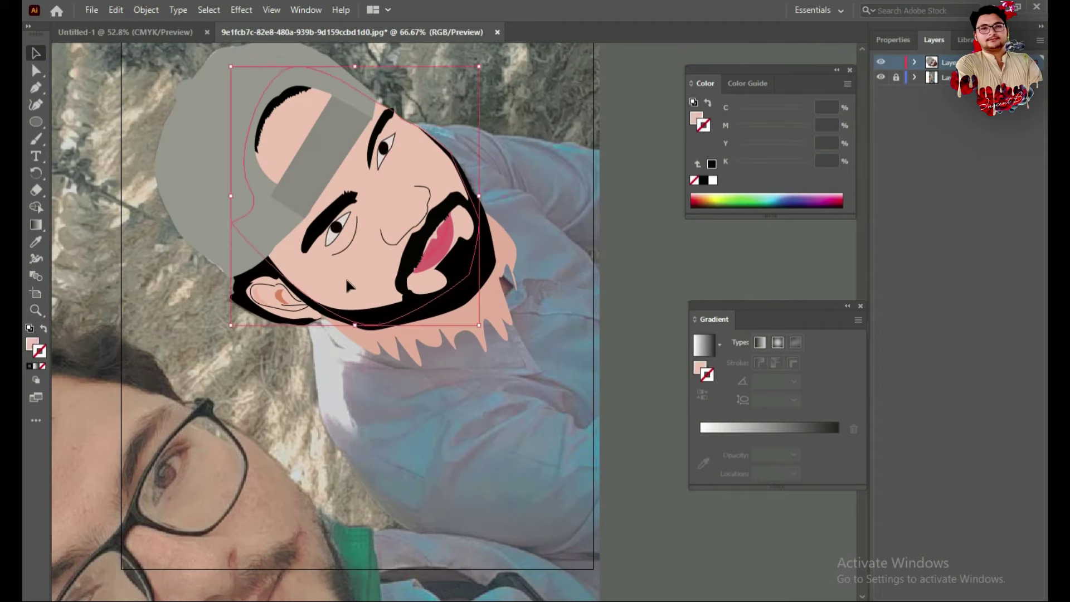
double_click(372, 272)
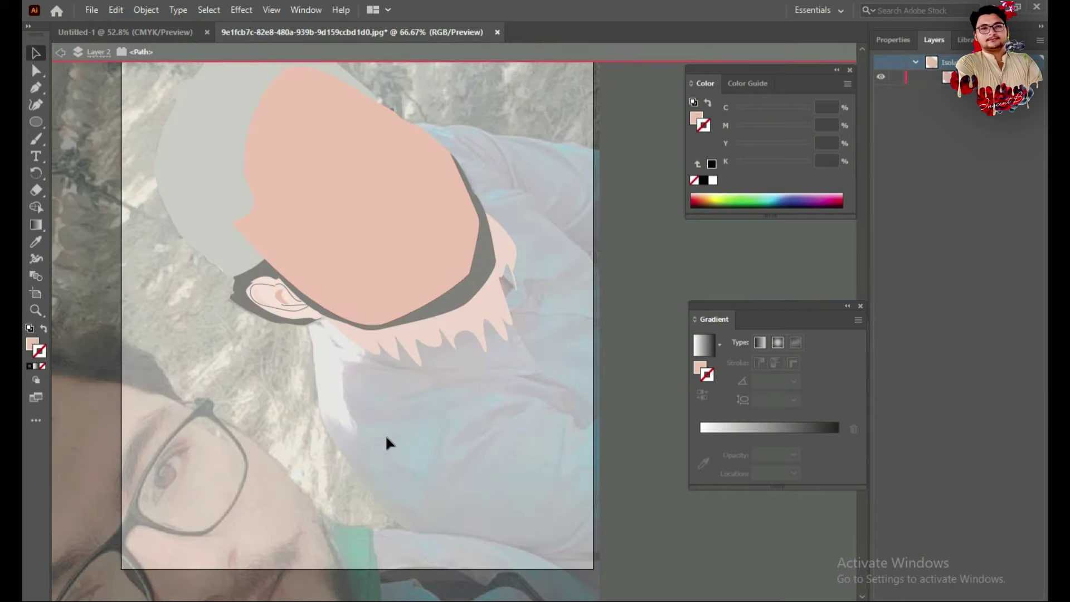
double_click(386, 434)
click(386, 213)
double_click(383, 209)
click(32, 344)
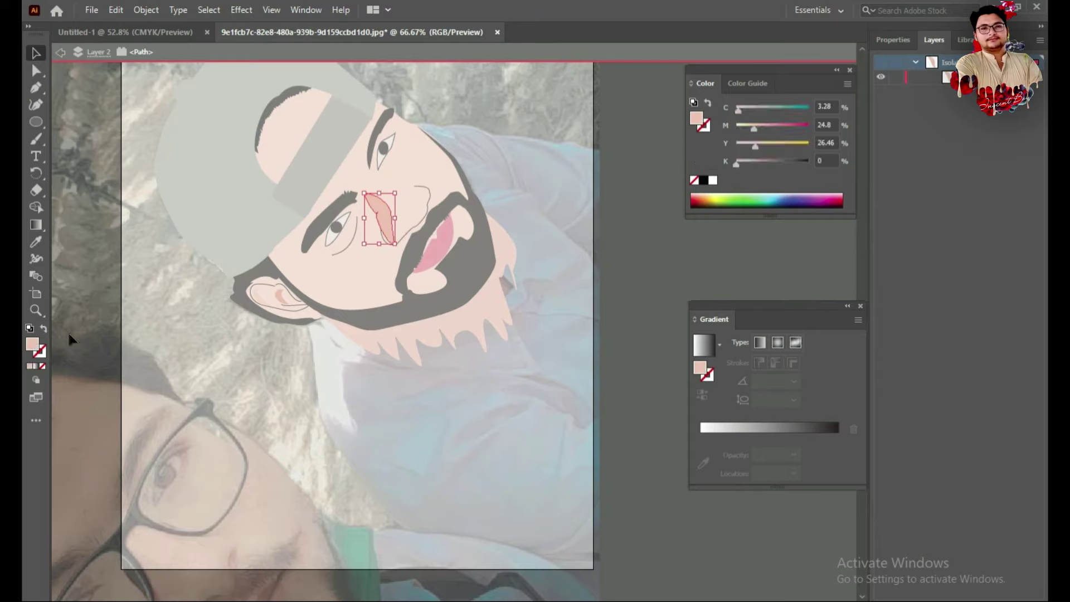
double_click(31, 344)
drag(375, 231, 386, 231)
click(686, 224)
Exit isolation and compare the nose shape against the surrounding face shape.
key(Escape)
click(378, 206)
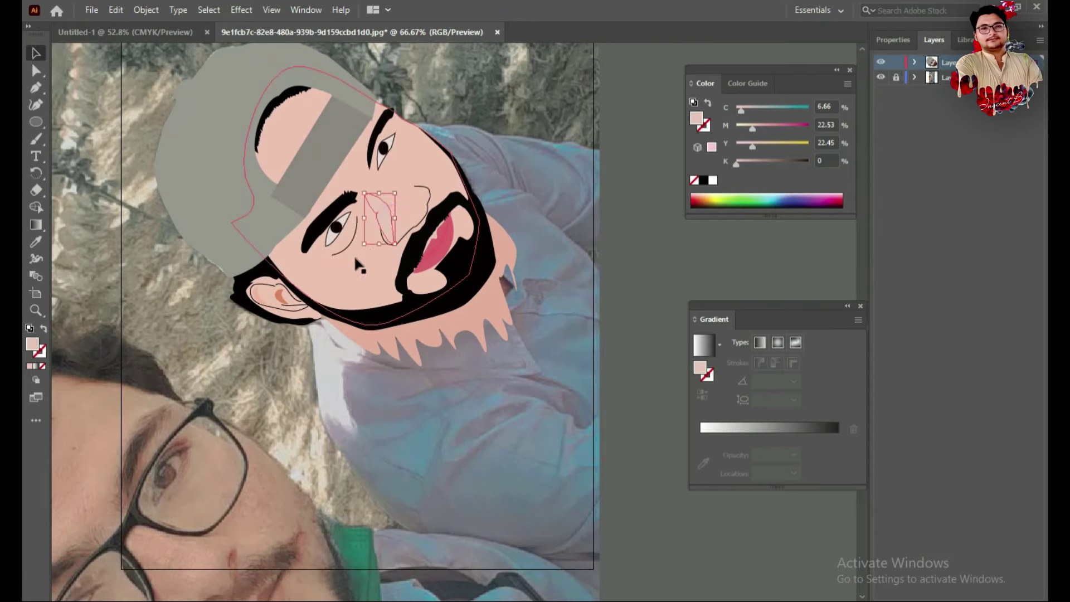
click(343, 269)
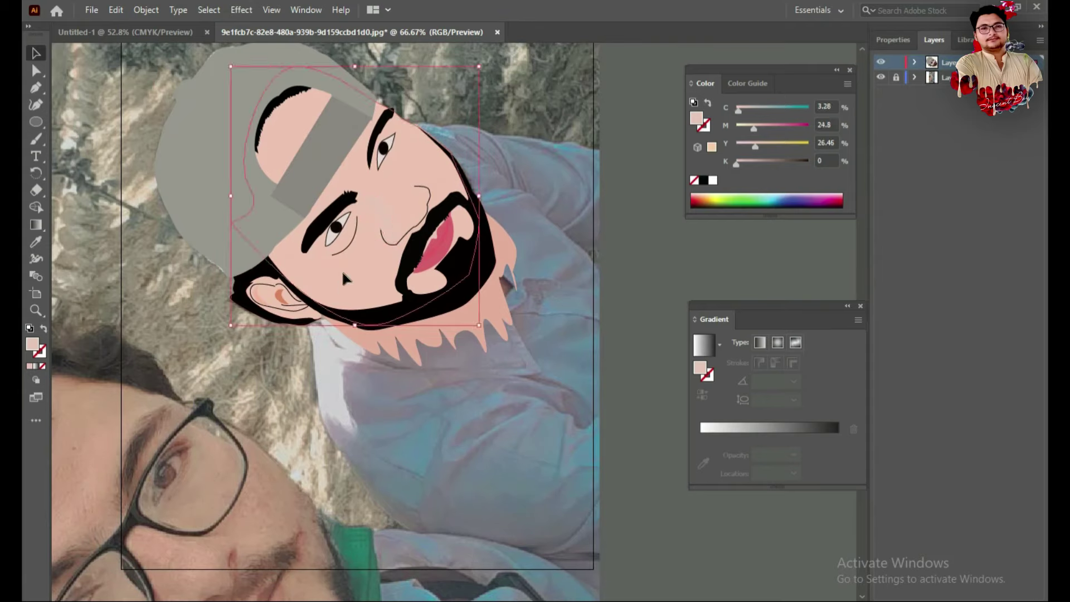
click(389, 214)
Eyedropper the ear's colour onto the nose shape.
click(36, 242)
click(270, 300)
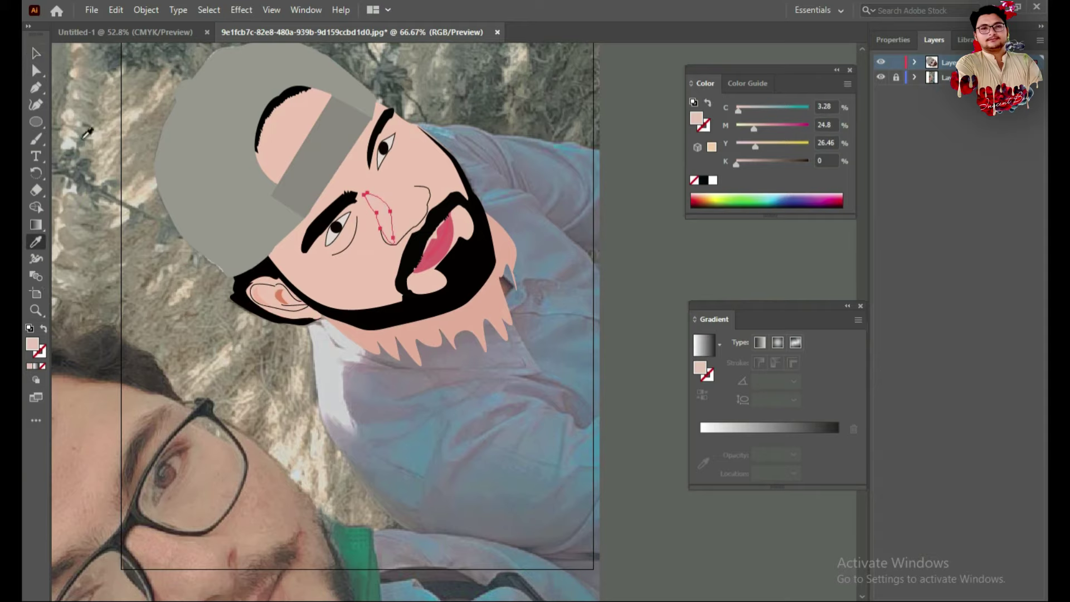
key(v)
Darken the face shape's skin fill in the Color Picker.
click(334, 254)
double_click(345, 279)
double_click(33, 344)
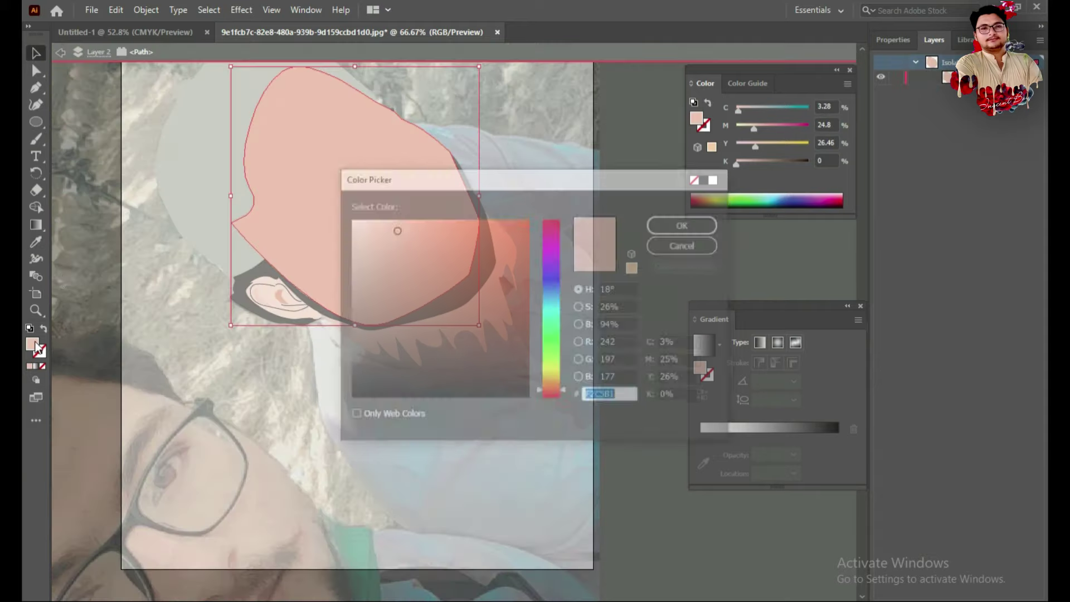
mouse_move(394, 230)
mouse_down()
mouse_move(403, 240)
mouse_move(415, 230)
mouse_up()
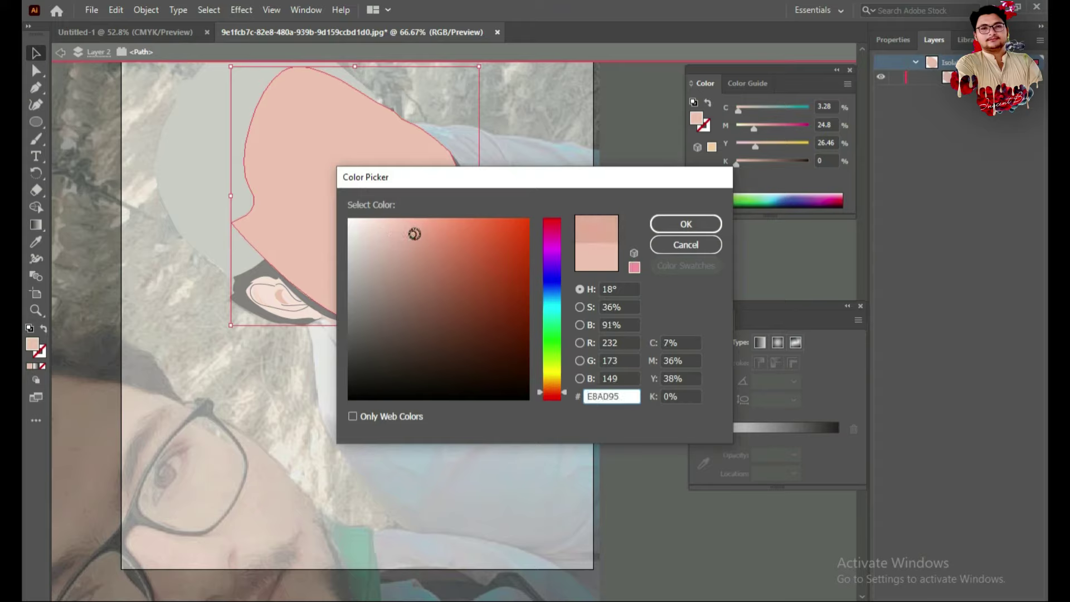
click(686, 224)
click(449, 407)
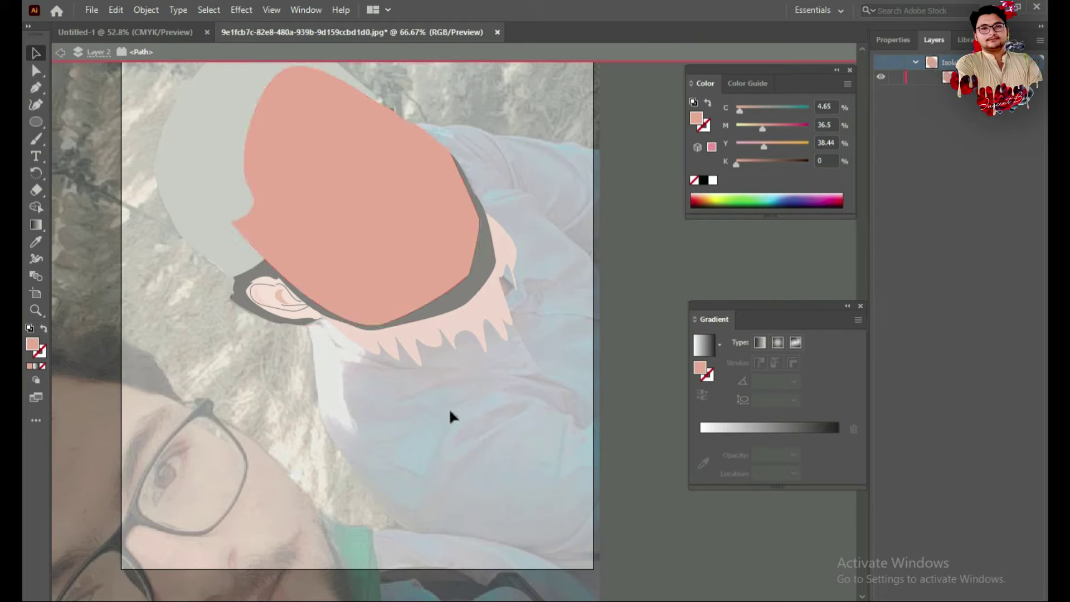
double_click(449, 407)
Refine the face fill to the deeper warm pink #E5A895.
scroll(306, 351, down, 1)
double_click(355, 248)
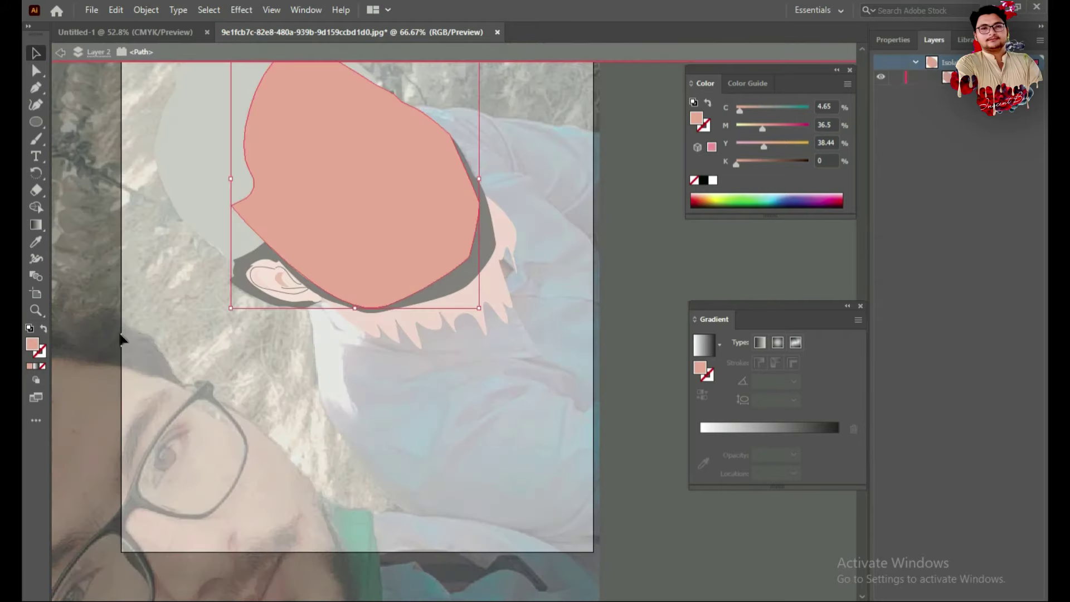
double_click(32, 345)
click(411, 235)
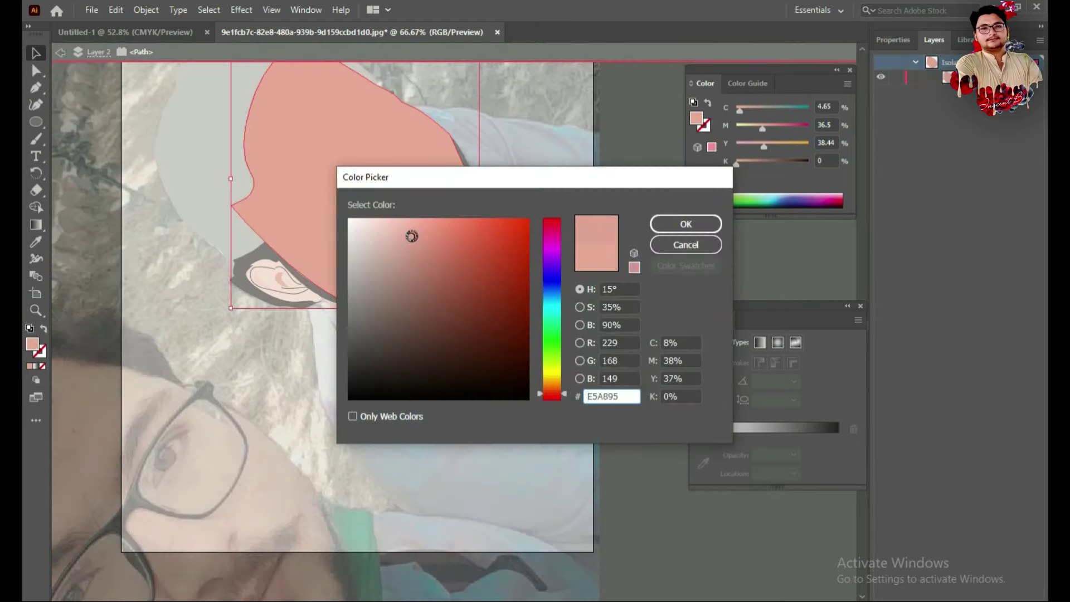
click(686, 224)
double_click(323, 397)
scroll(325, 401, down, 1)
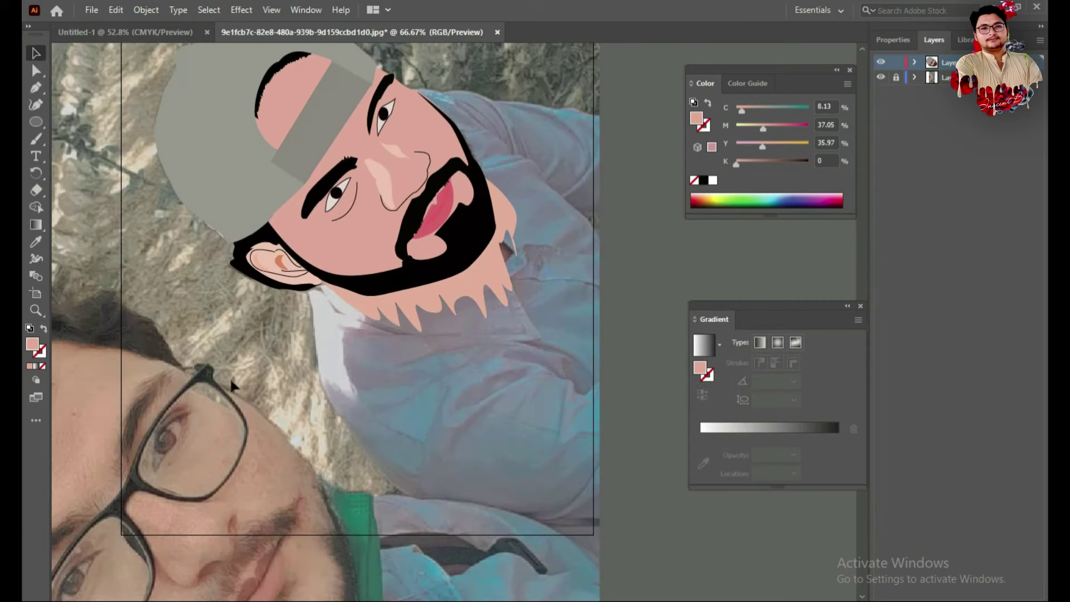
scroll(416, 292, down, 2)
scroll(415, 292, up, 2)
scroll(422, 234, down, 1)
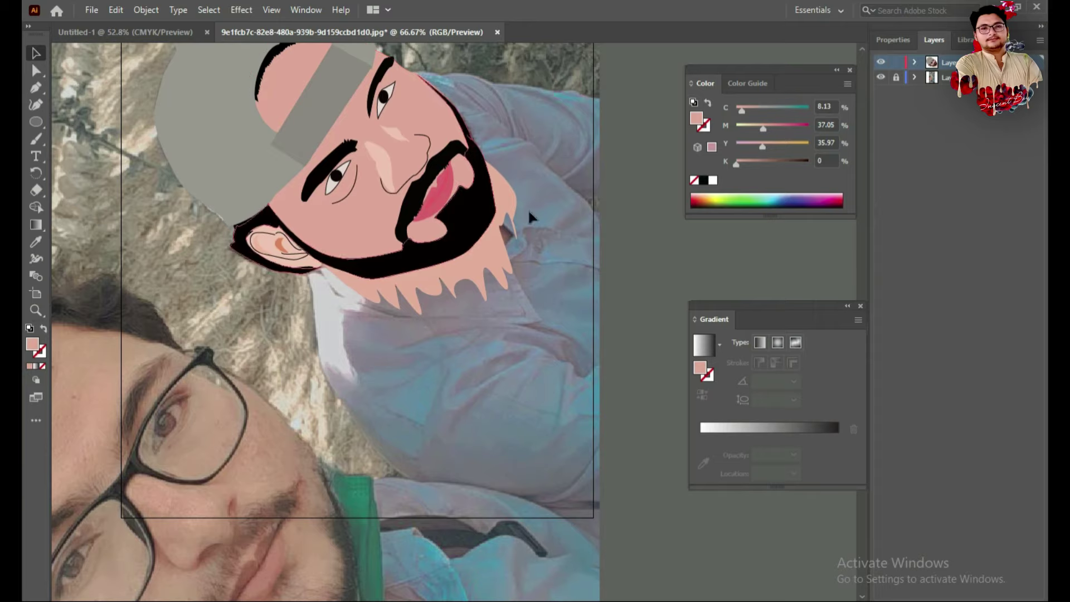
scroll(454, 323, up, 4)
scroll(359, 293, up, 1)
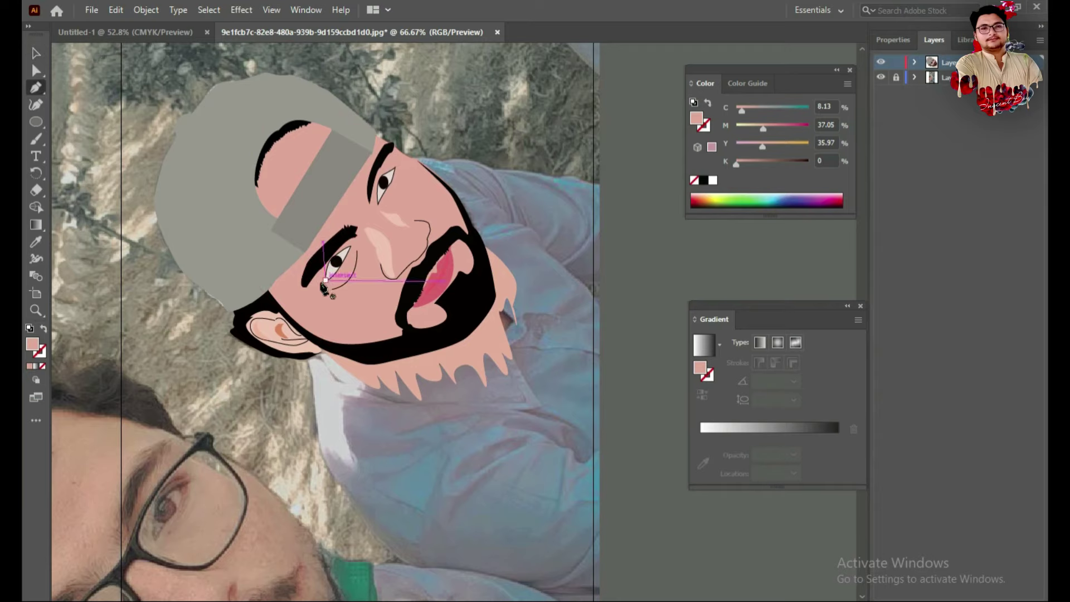
Lighten the nose highlight's fill to a paler pink (F4D1C3).
click(351, 269)
scroll(384, 205, down, 1)
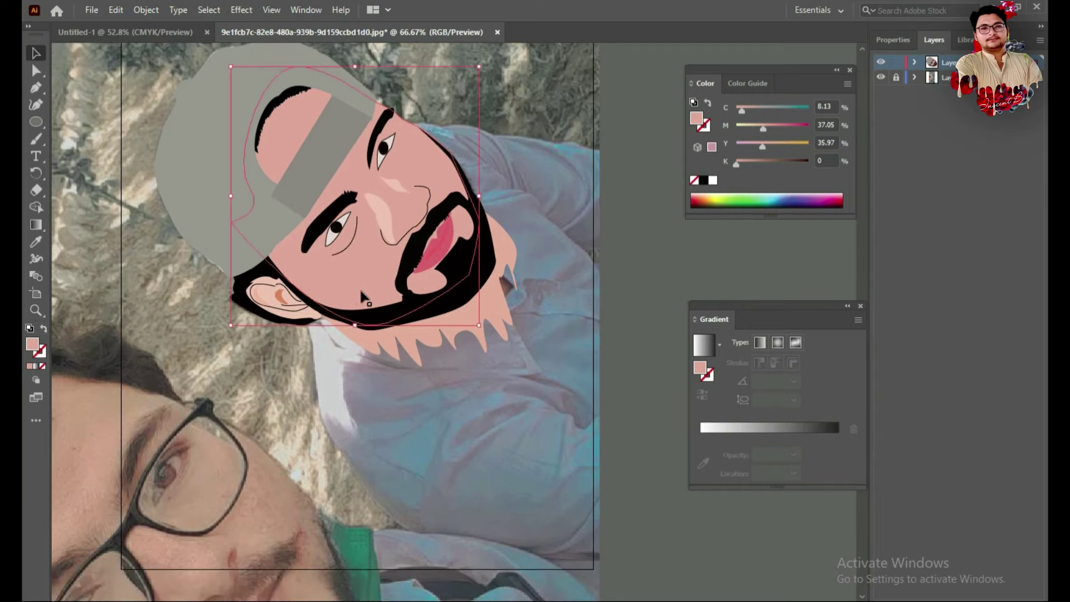
click(379, 220)
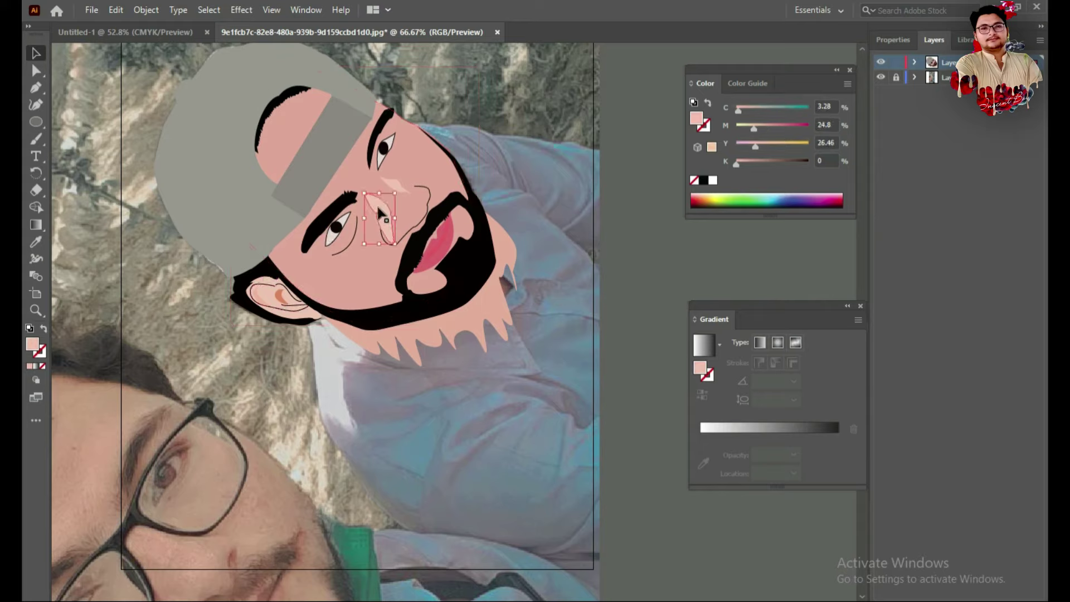
double_click(379, 220)
double_click(36, 348)
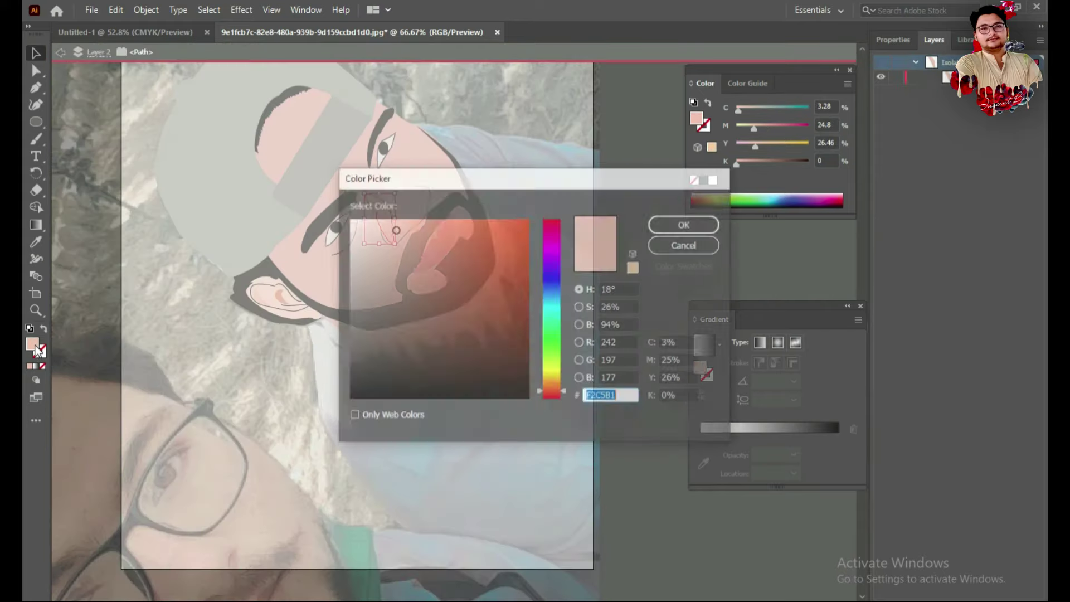
drag(394, 230, 377, 225)
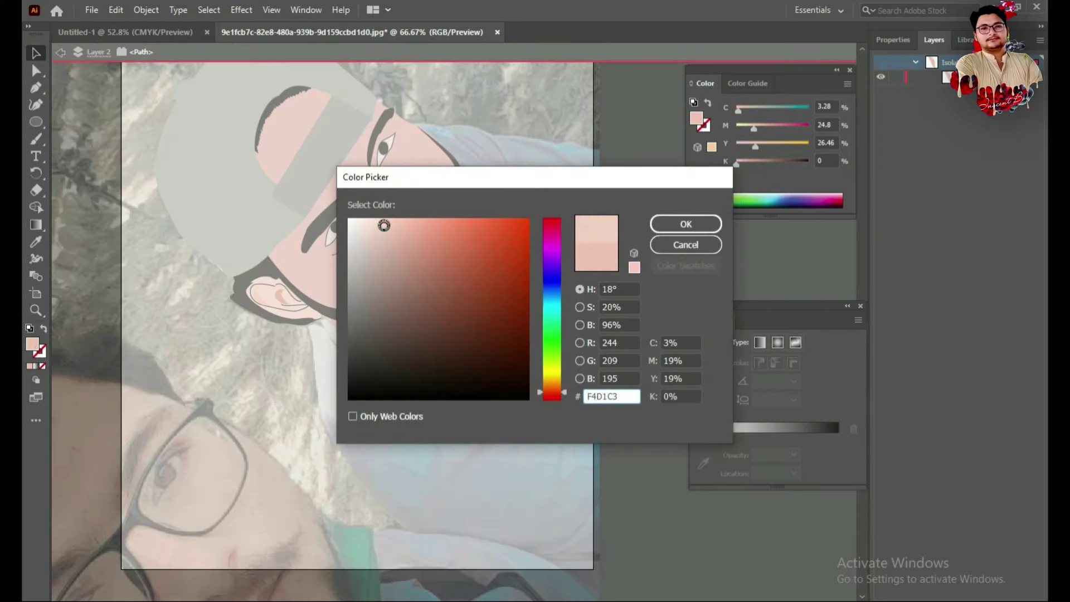
click(685, 223)
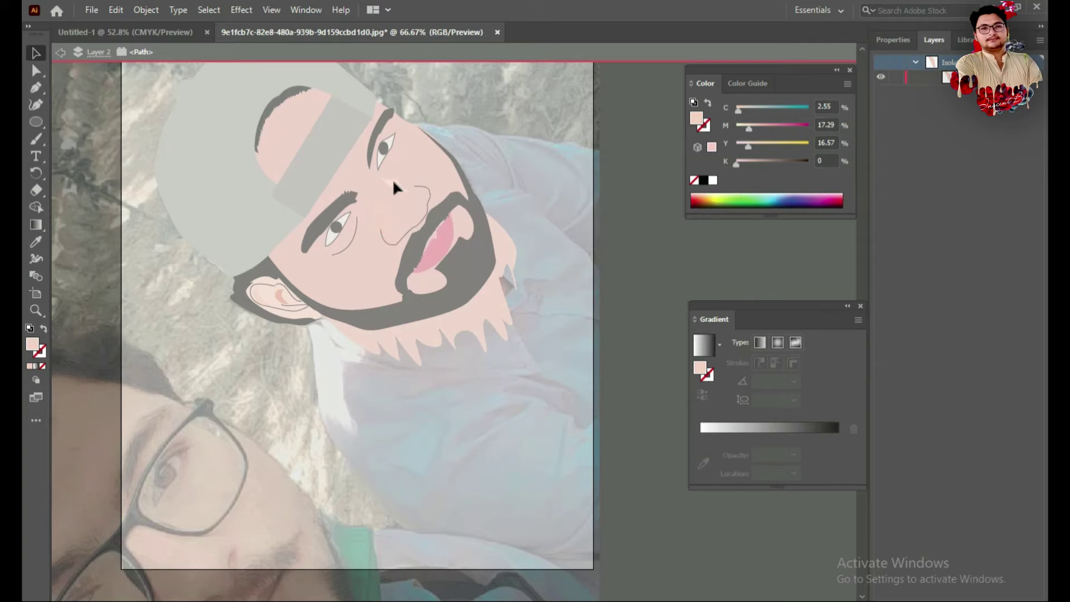
Reselect the nose highlight and give it a sampled pink fill with the Eyedropper.
double_click(392, 179)
double_click(396, 187)
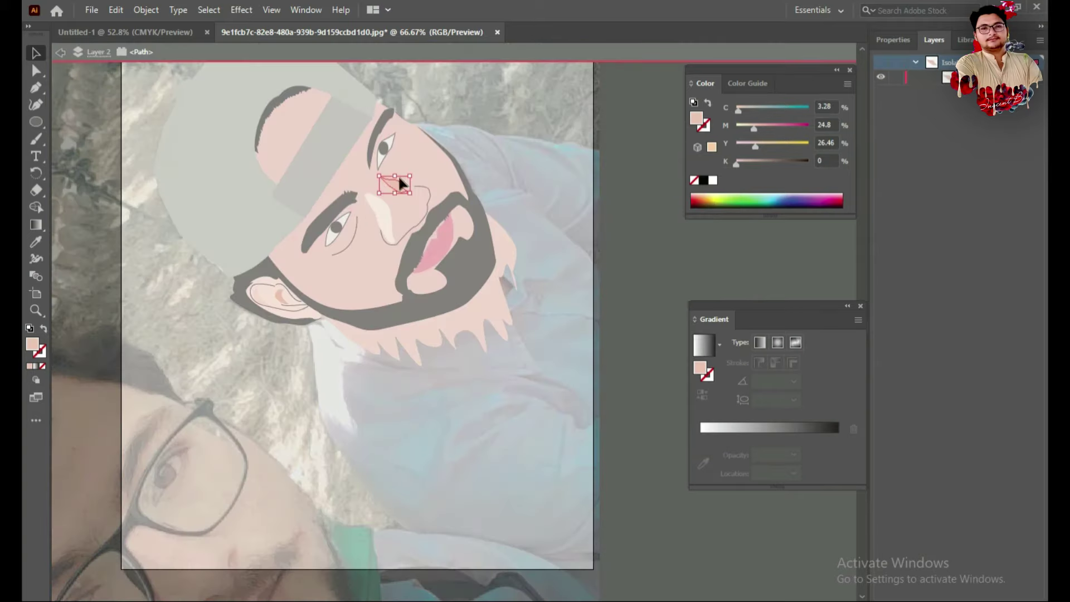
double_click(333, 283)
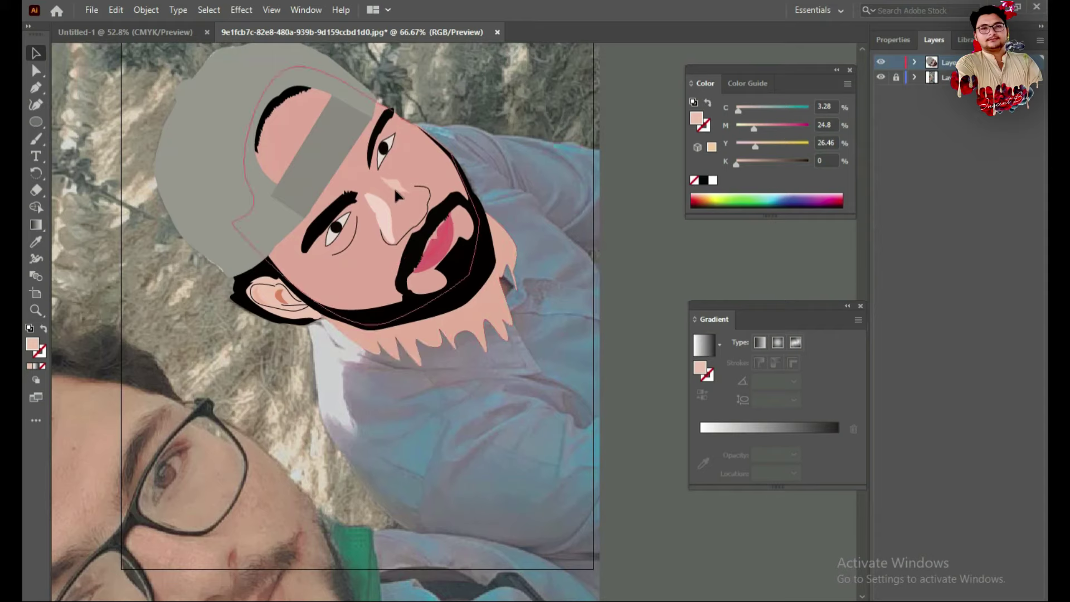
click(36, 242)
click(379, 214)
Eyedropper a lighter pink onto the face shape, then deselect it.
key(v)
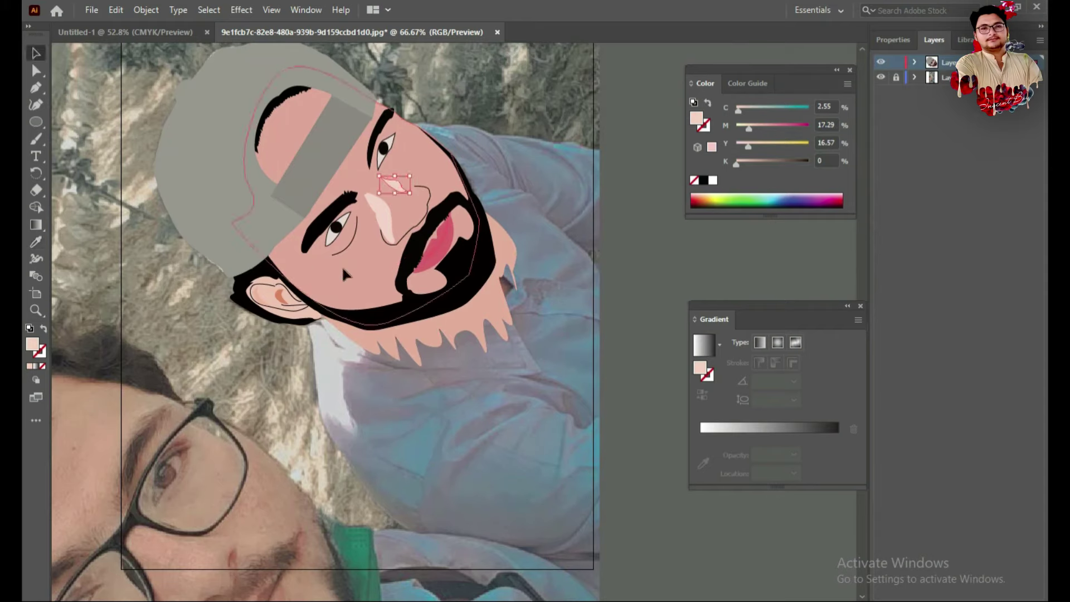
click(342, 265)
click(36, 241)
click(262, 296)
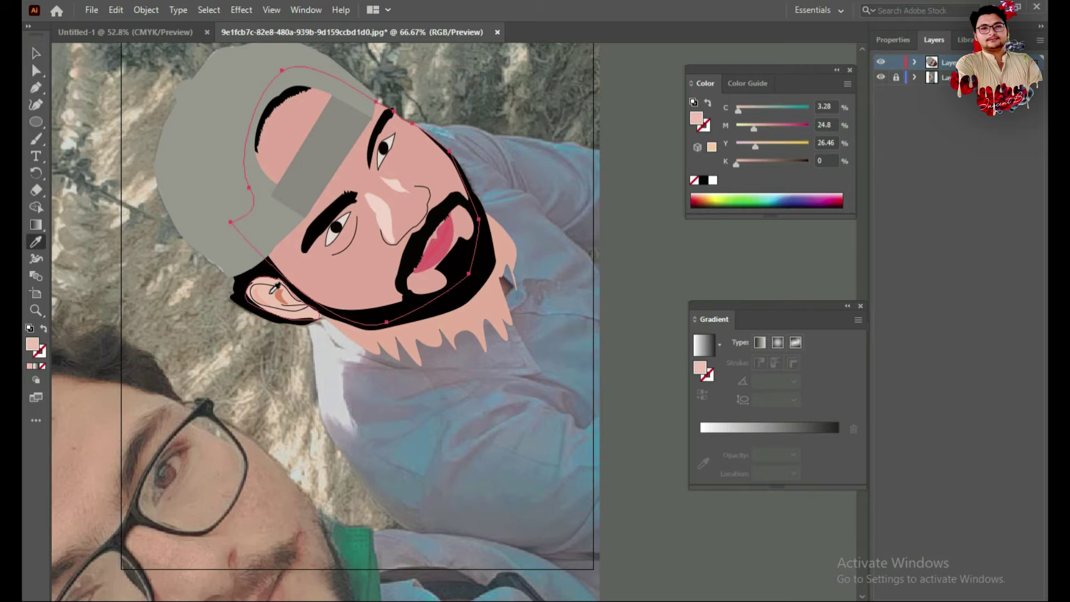
click(31, 56)
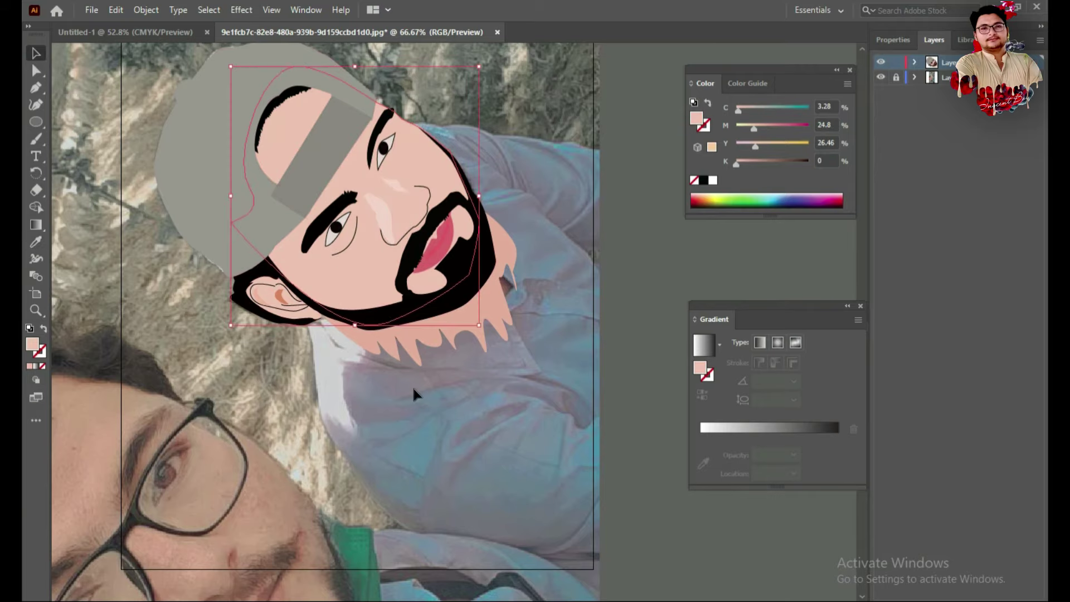
click(414, 393)
scroll(444, 413, up, 2)
Hide and reshow the reference photo, then zoom to 200% on the eyes and nose.
scroll(333, 479, up, 1)
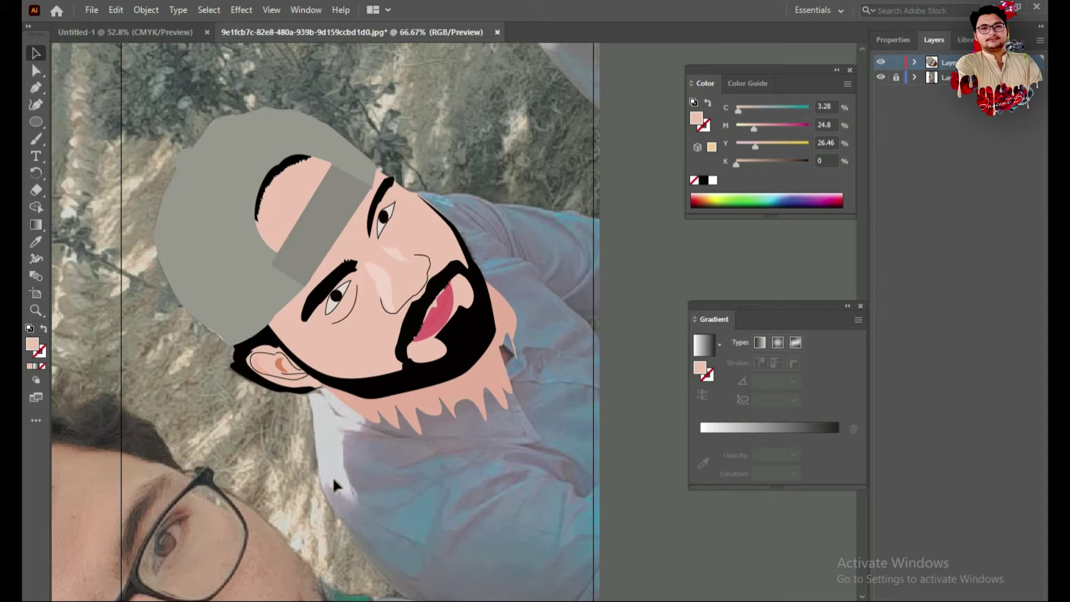
click(881, 78)
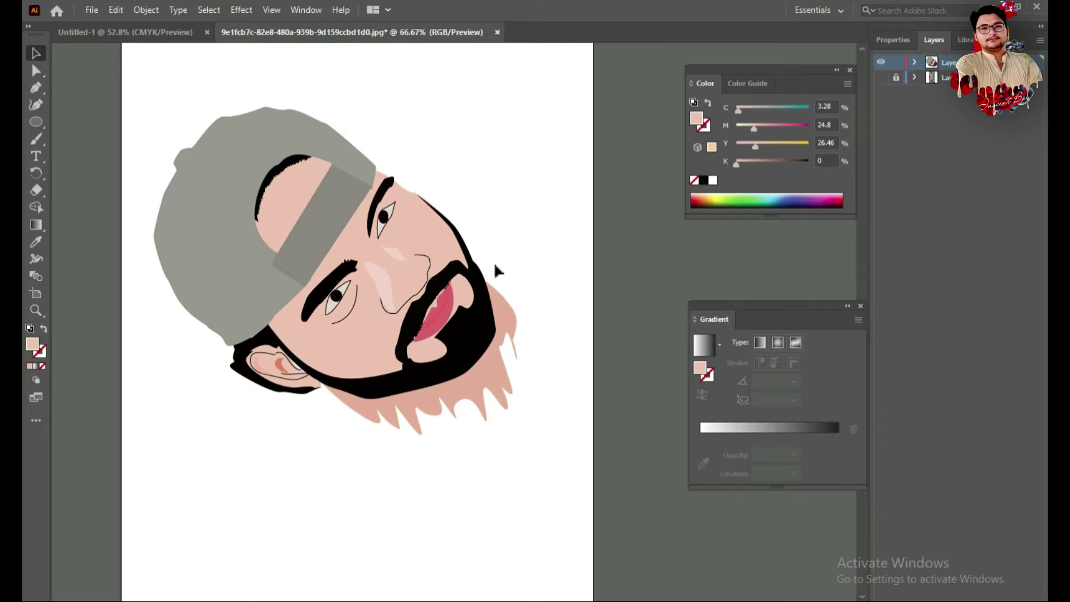
click(881, 78)
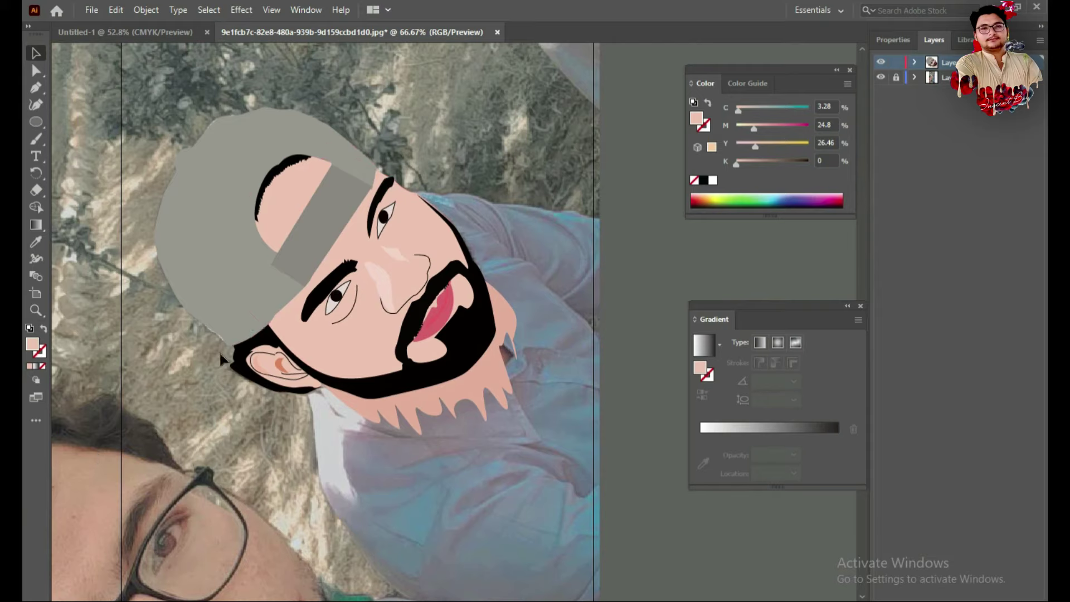
key(z)
click(351, 375)
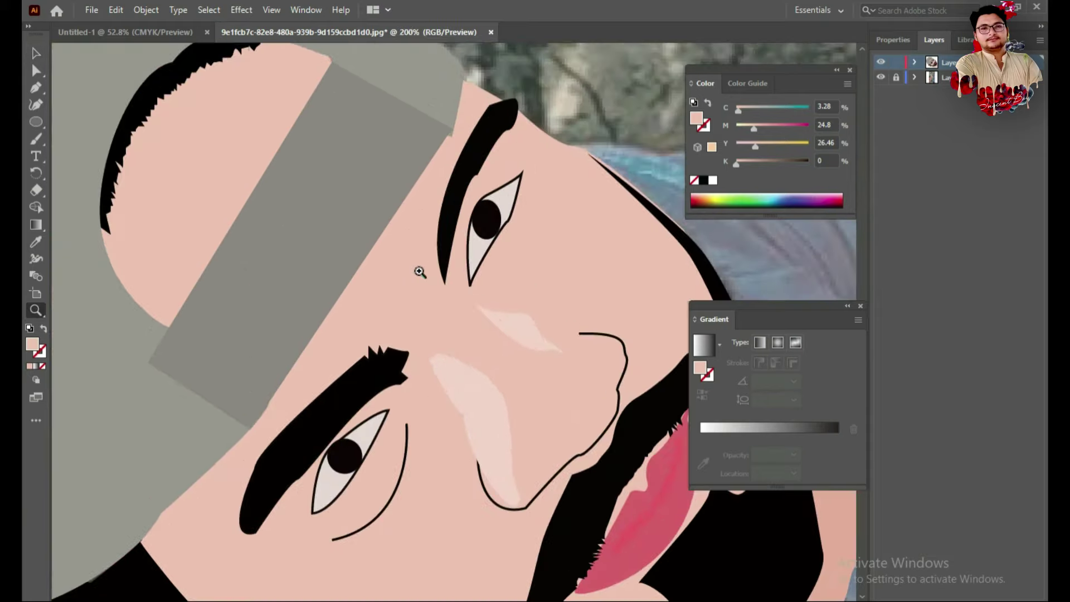
Draw a closed Pen path along the upper eye's upper-left edge for the eyelid.
click(485, 420)
click(36, 87)
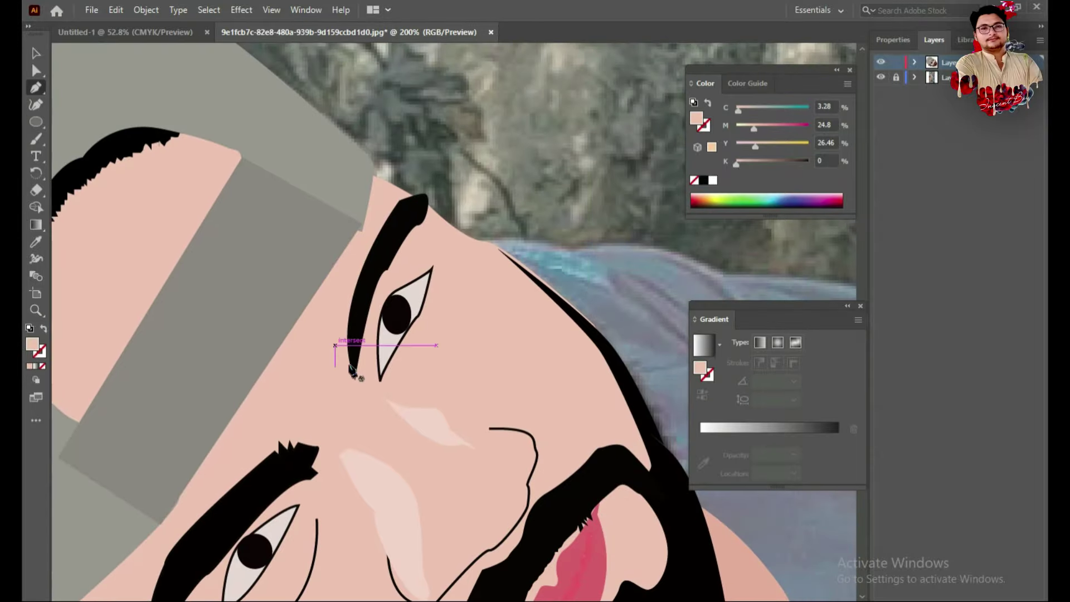
click(378, 376)
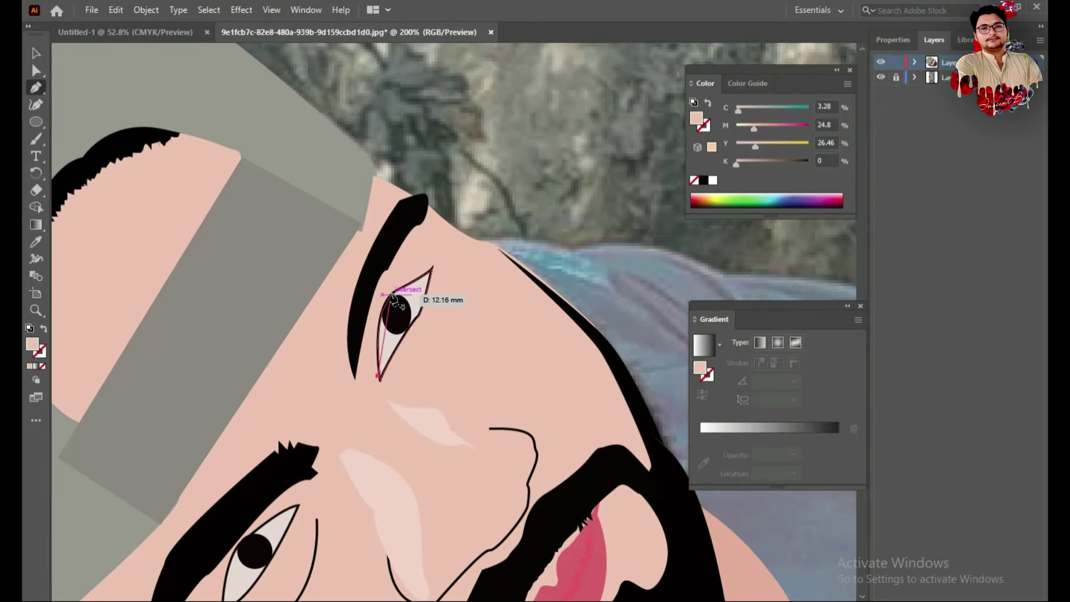
drag(390, 294, 399, 289)
click(429, 272)
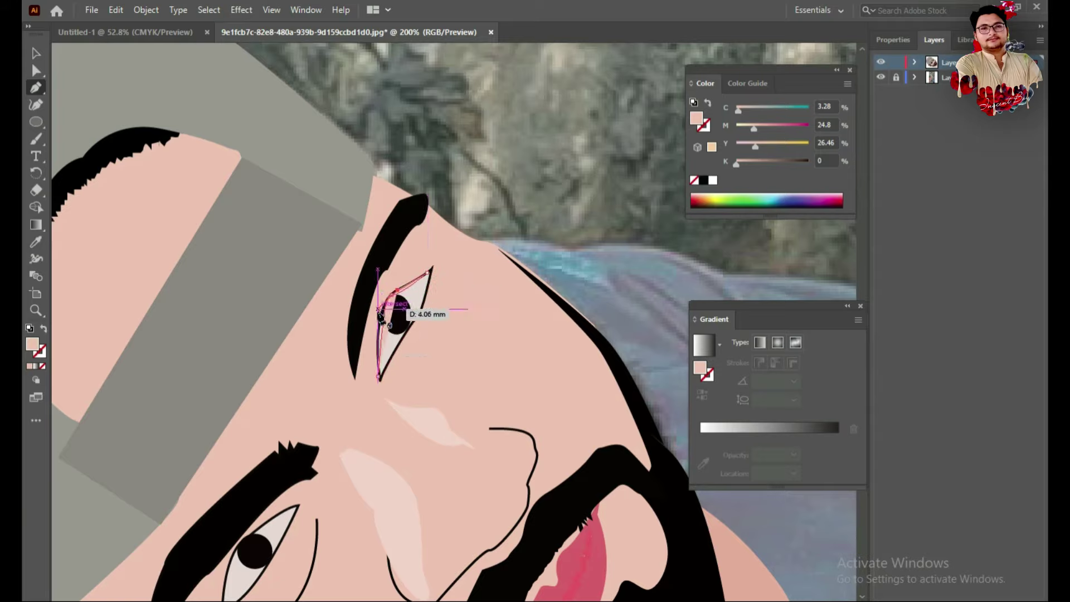
mouse_move(379, 373)
mouse_down()
mouse_move(393, 404)
mouse_move(393, 390)
mouse_up()
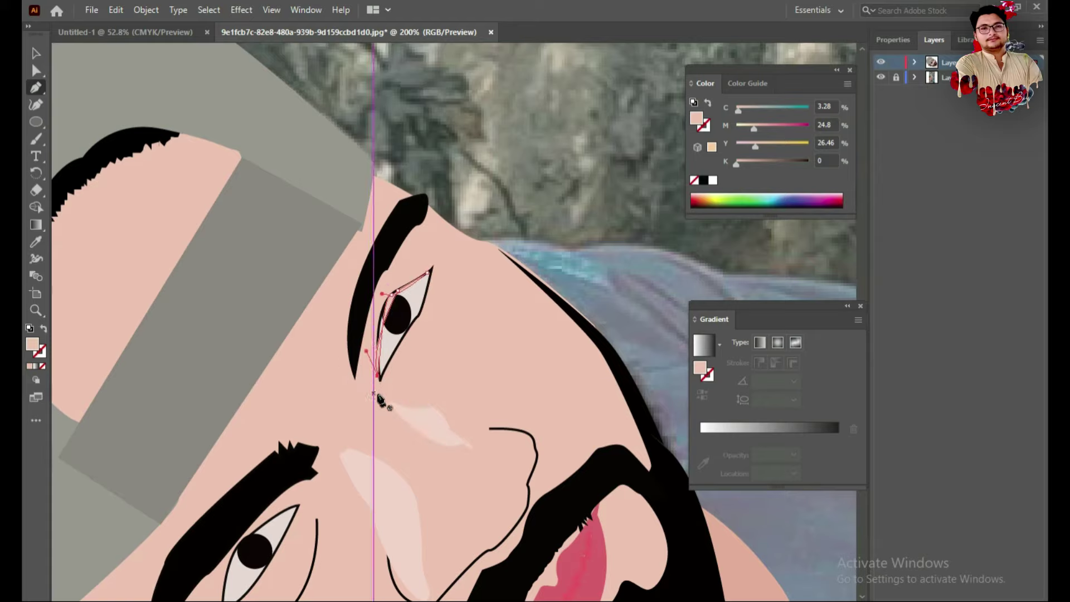
Nudge the eyelid left, narrow it, and pull its top point onto the eye's outer corner.
key(v)
click(398, 323)
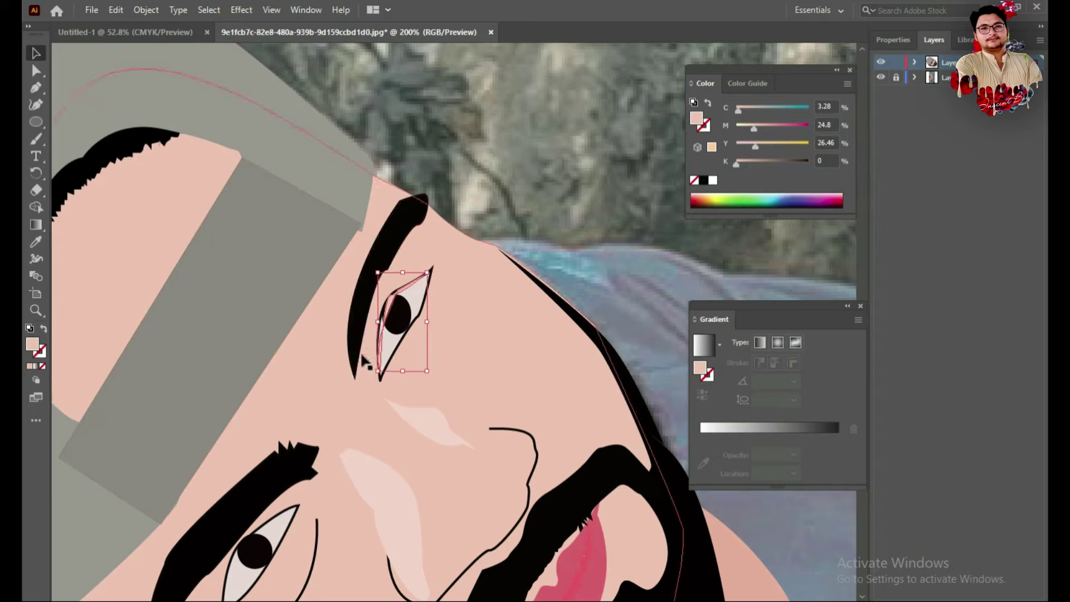
drag(390, 306, 385, 307)
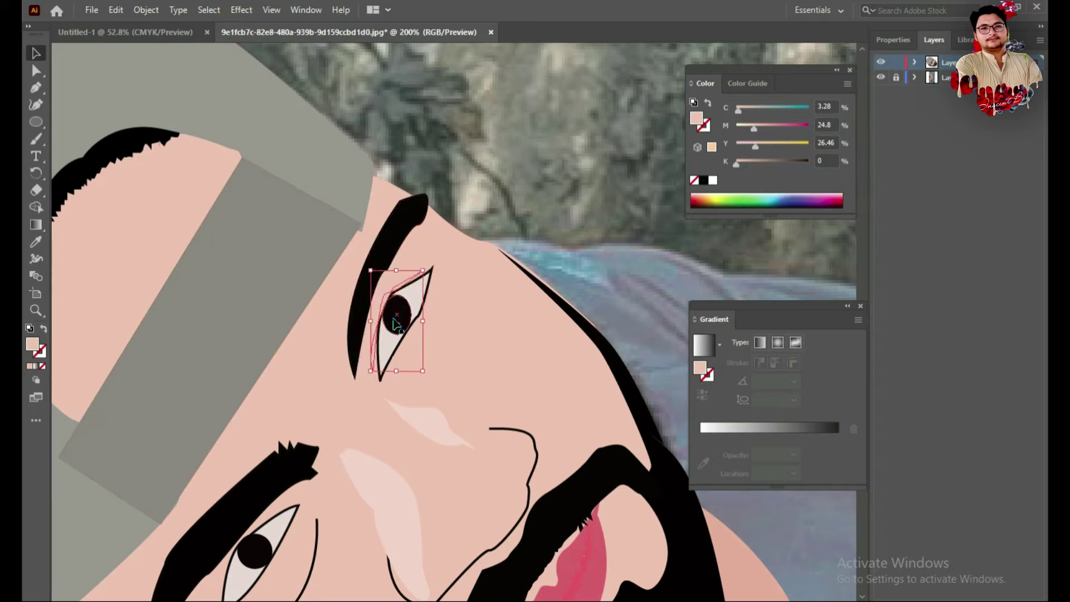
drag(371, 373, 372, 373)
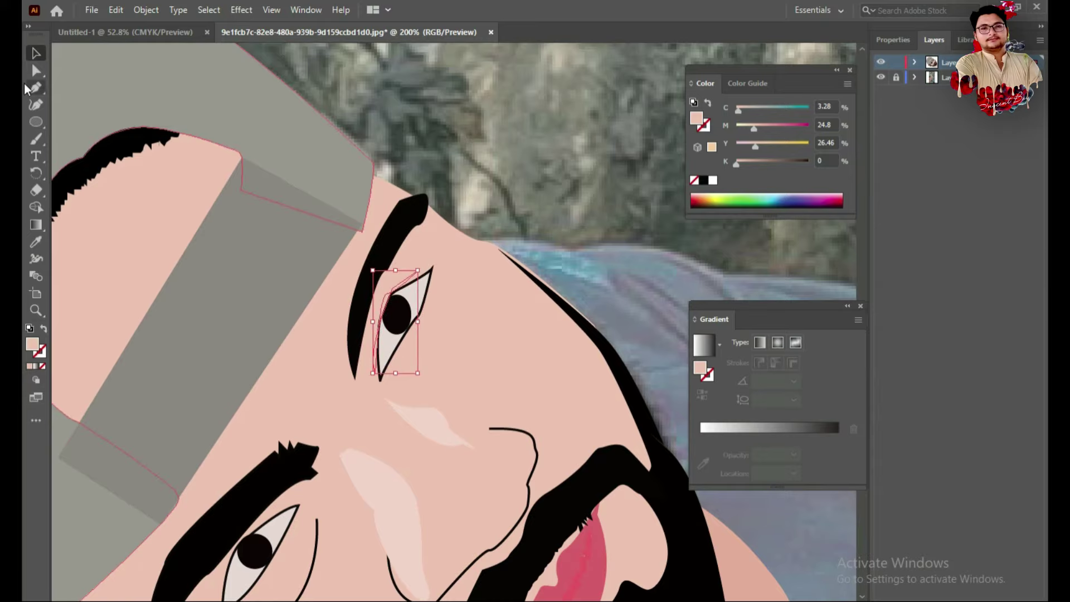
click(36, 104)
drag(419, 271, 428, 272)
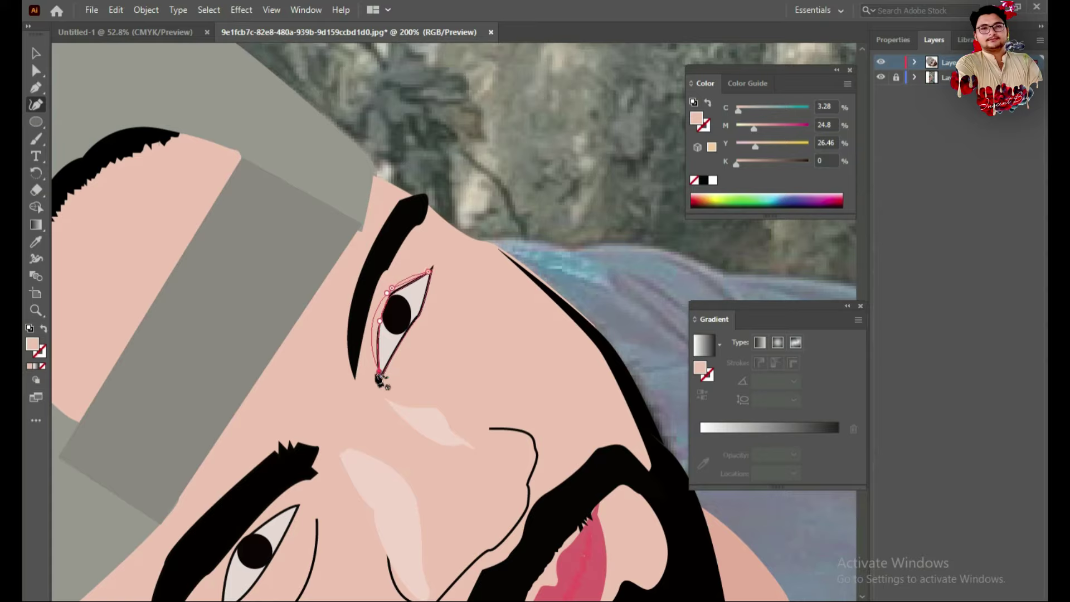
Fill the eyelid shape black.
click(36, 53)
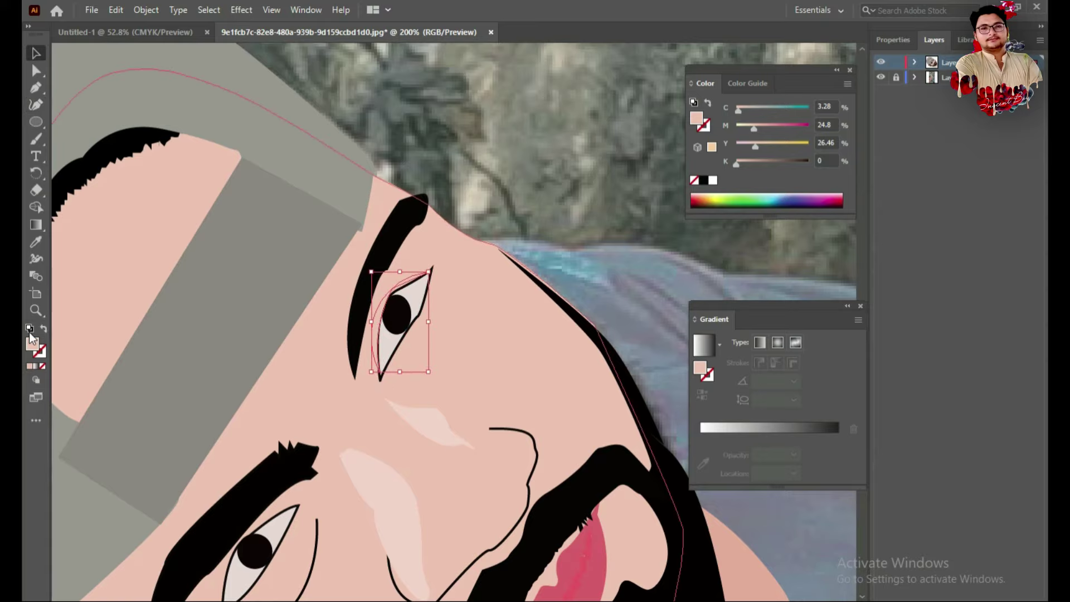
double_click(32, 342)
click(490, 398)
click(700, 223)
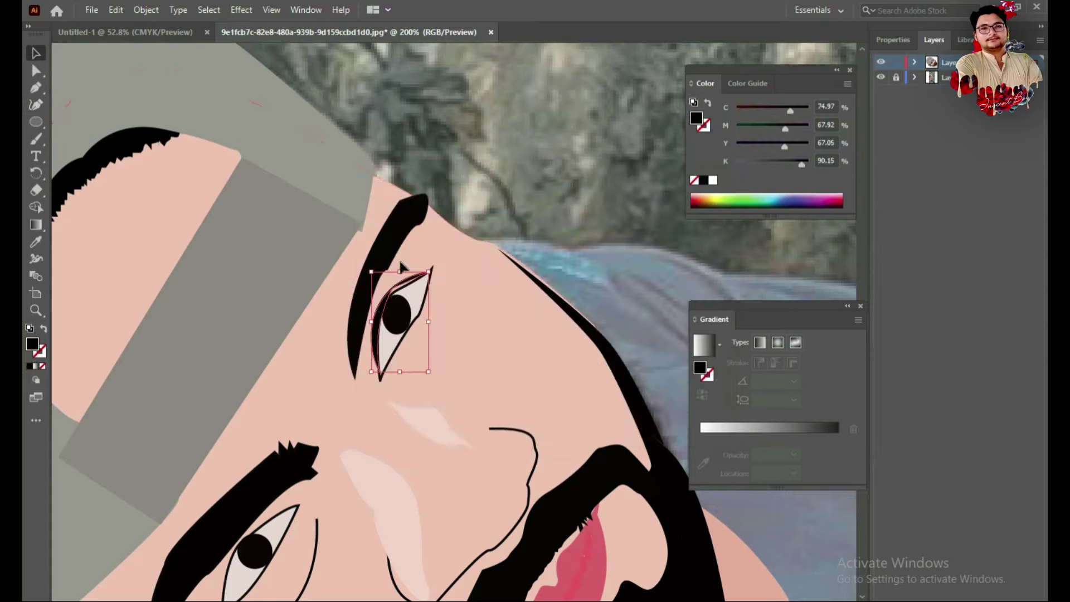
click(36, 104)
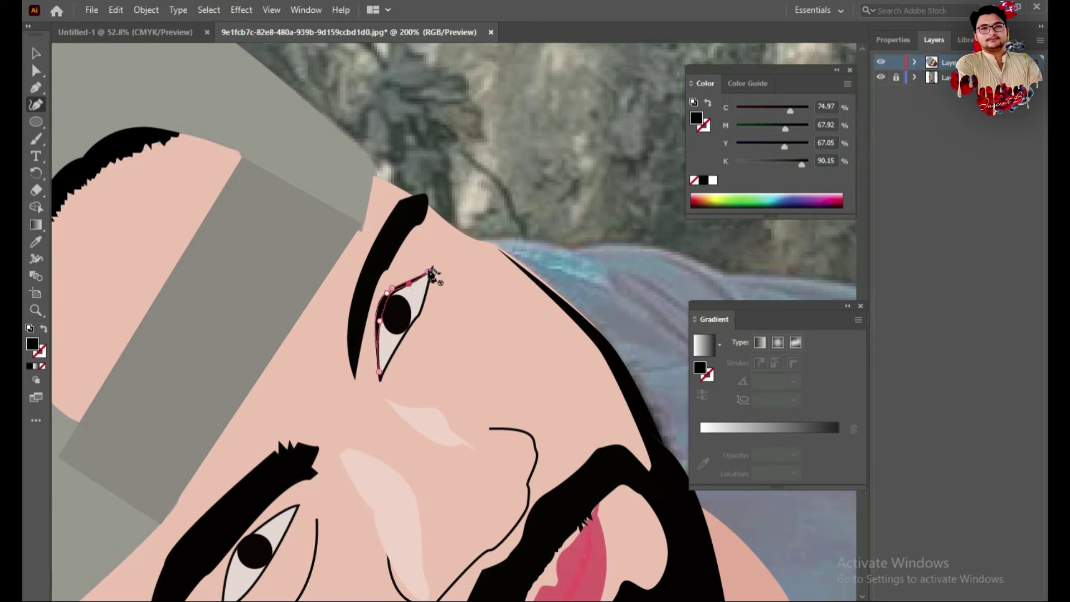
Trace a curved Pen path over the lower eye's upper lid and give it a black stroke.
scroll(245, 456, down, 3)
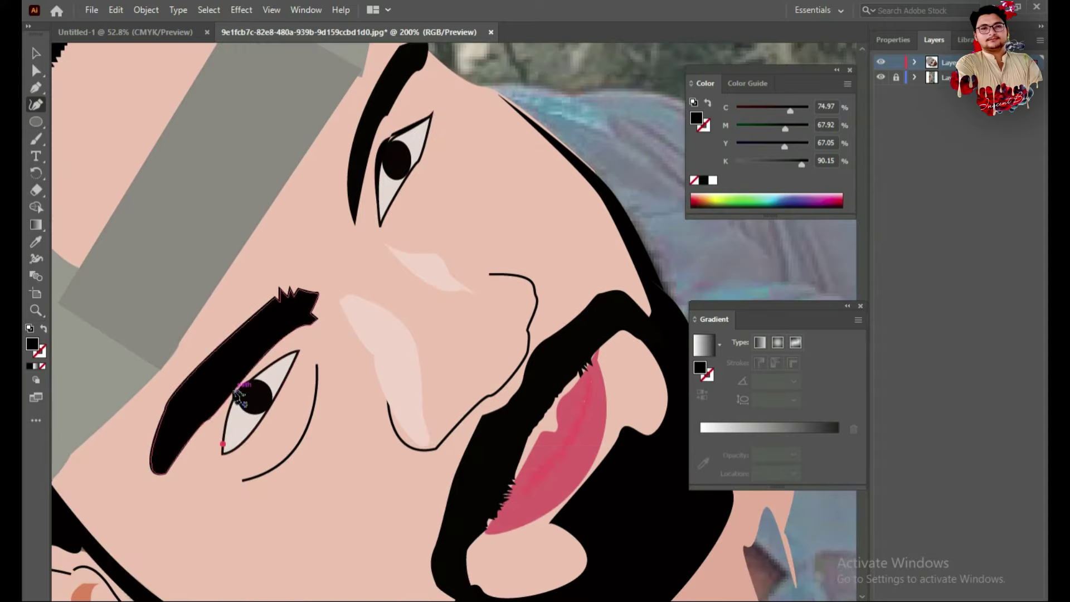
key(p)
click(223, 444)
drag(259, 372, 304, 353)
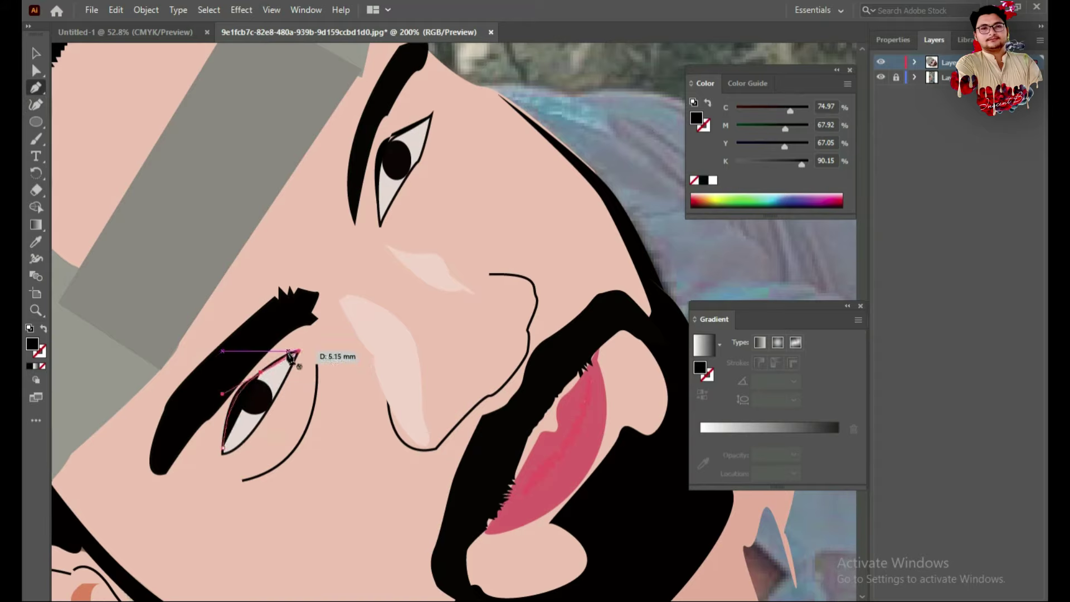
drag(268, 370, 249, 384)
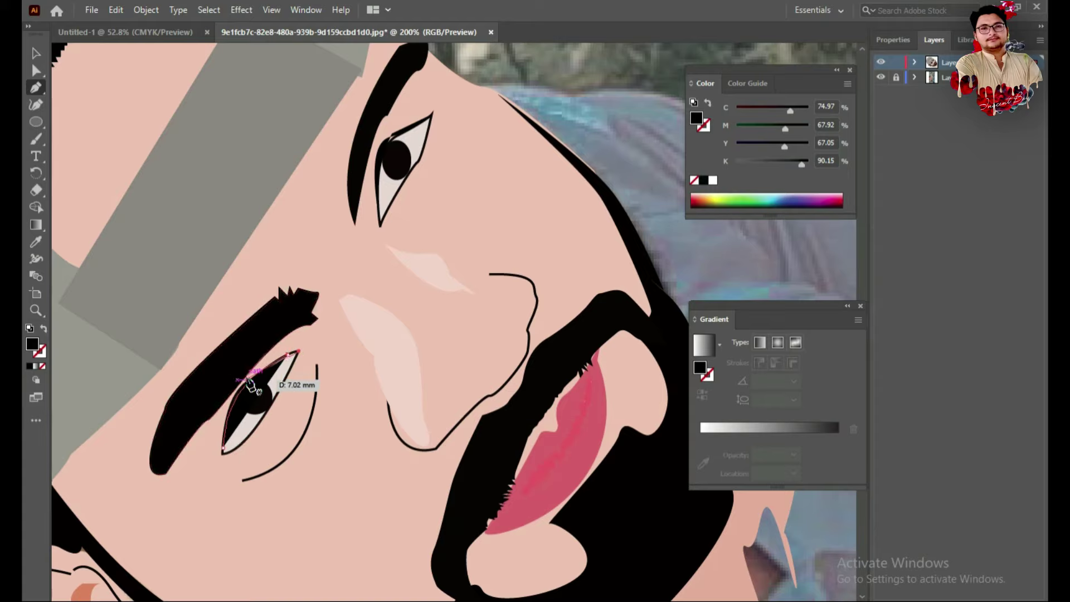
click(223, 441)
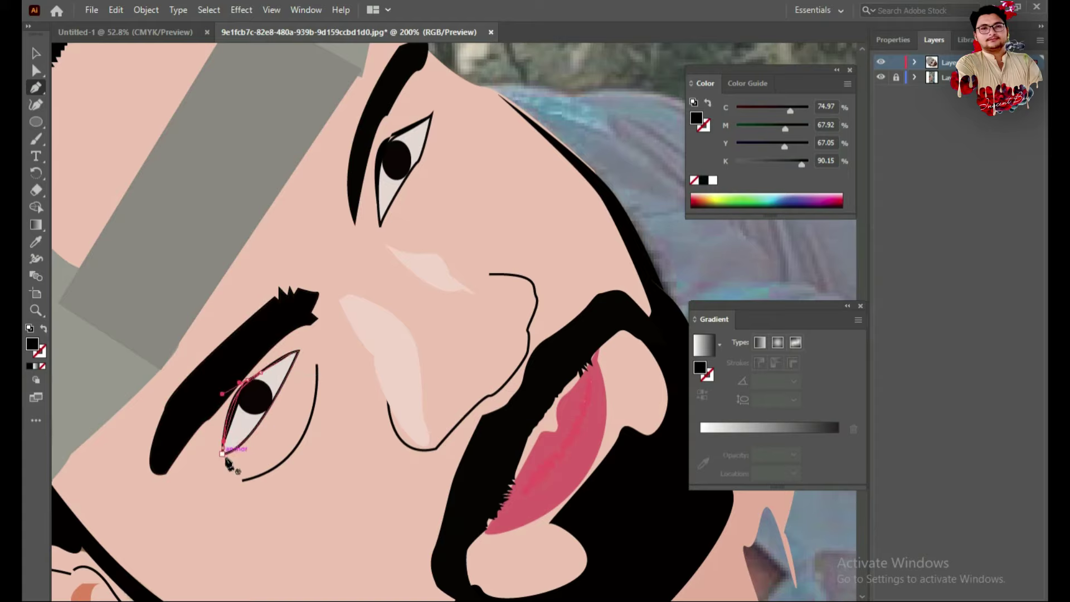
mouse_move(233, 467)
mouse_down()
mouse_move(227, 446)
mouse_move(24, 245)
mouse_up()
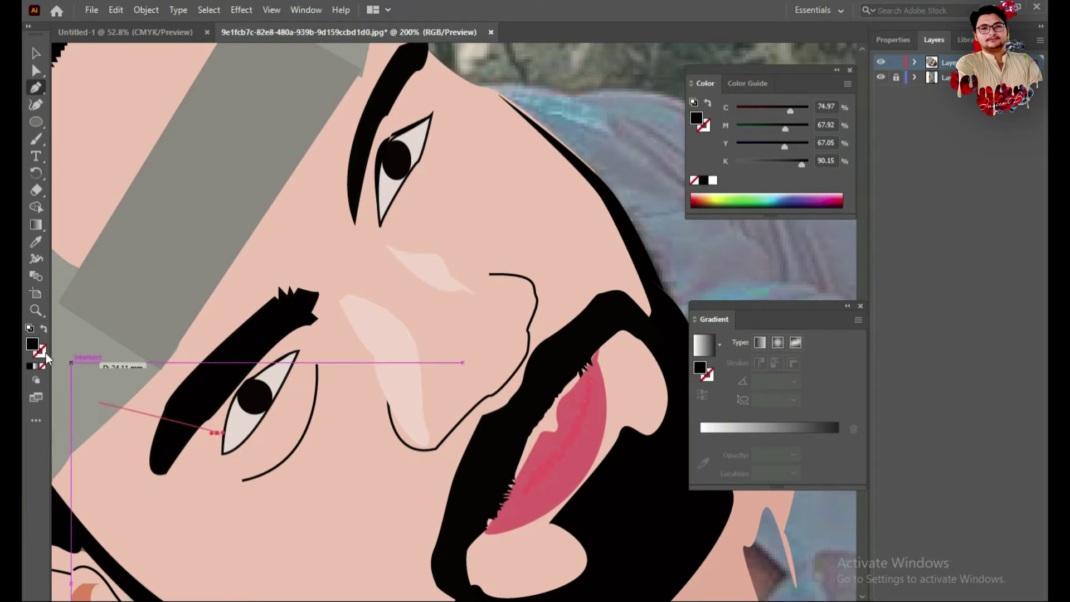
click(45, 354)
click(30, 366)
click(35, 53)
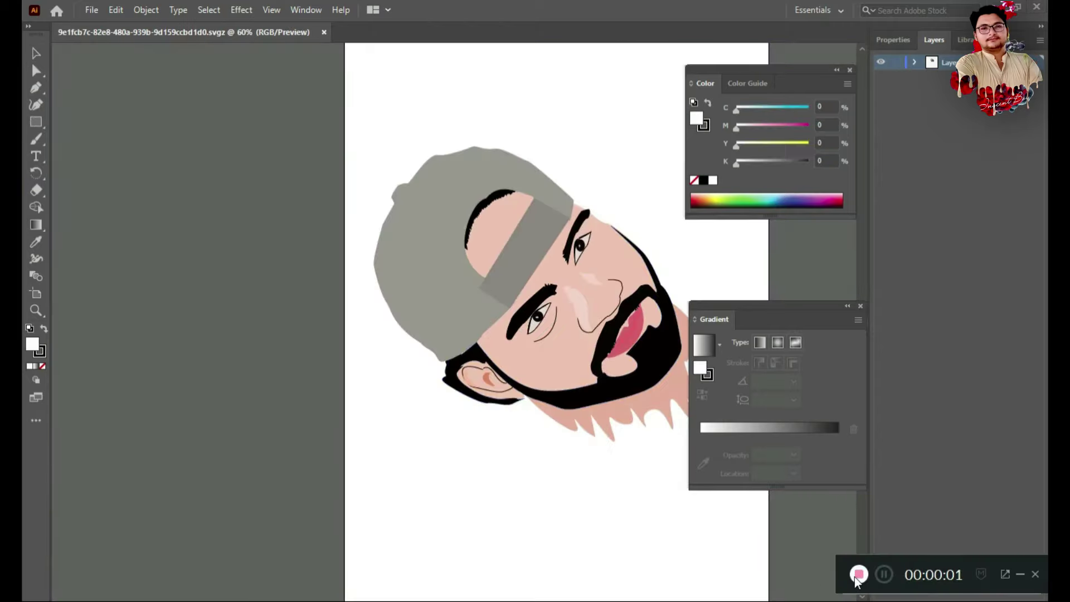
Inside the face group, give the upper eyelid path a near-black stroke.
click(596, 257)
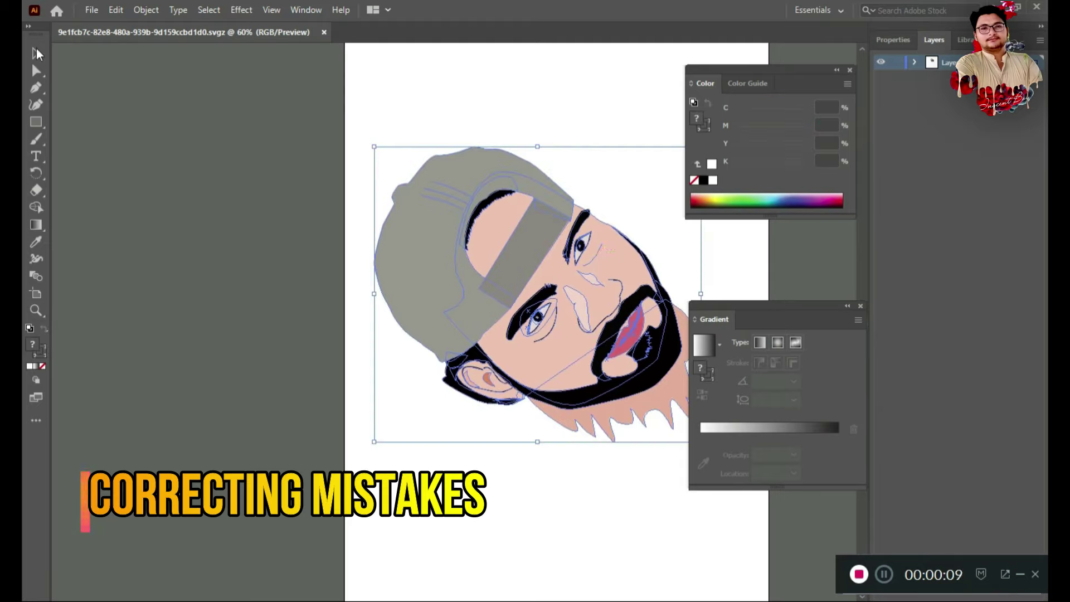
click(563, 556)
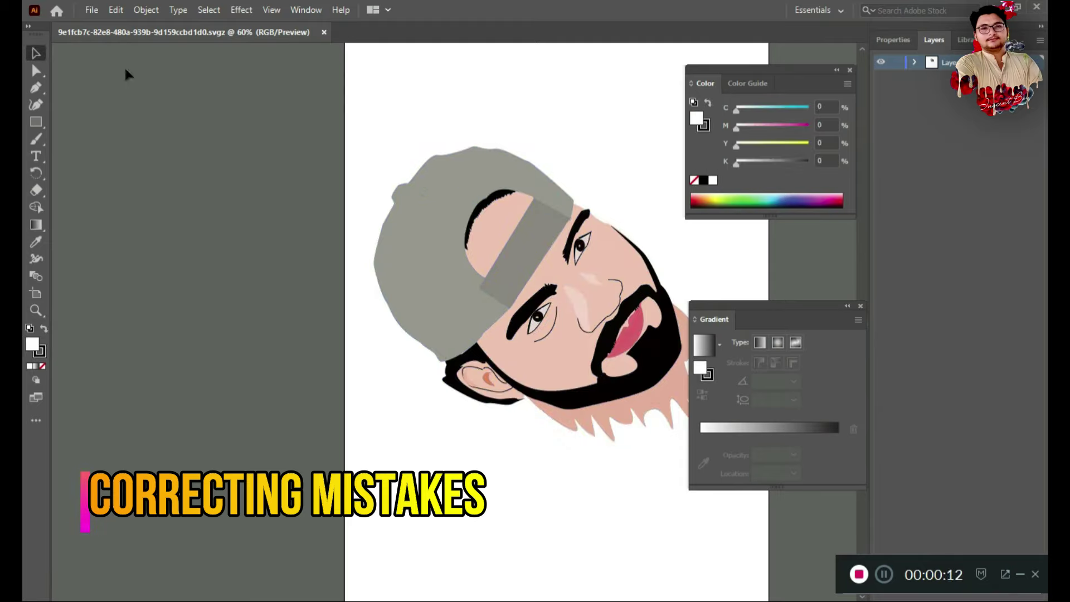
double_click(600, 255)
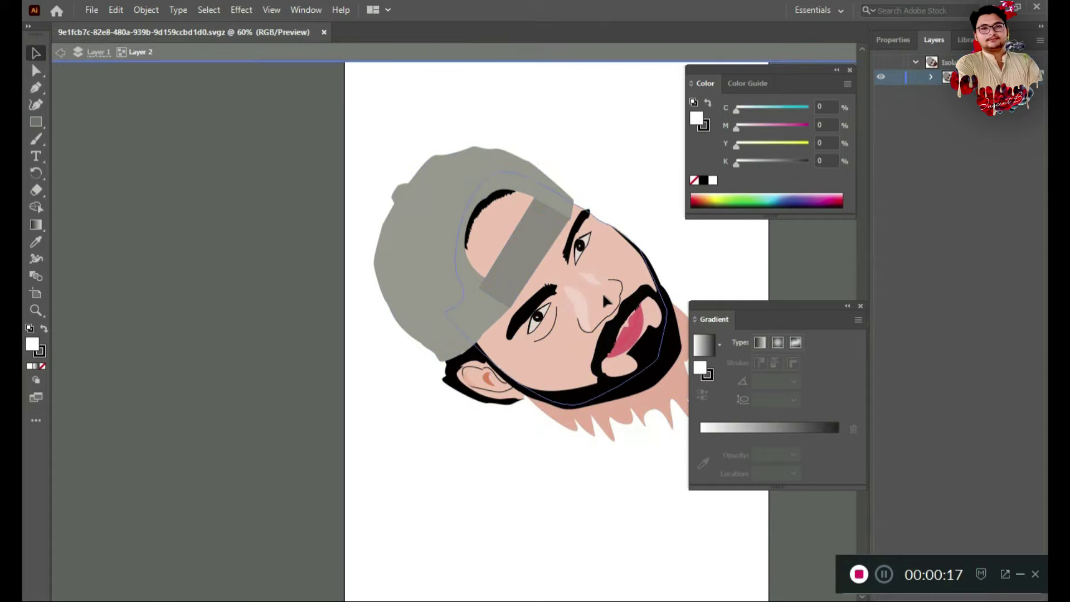
click(597, 257)
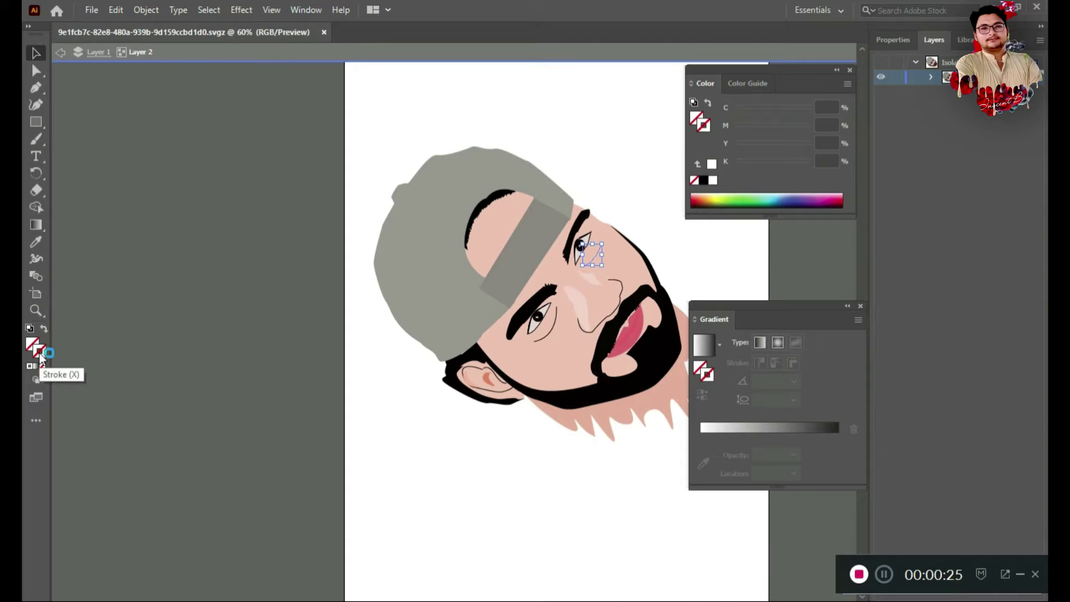
double_click(40, 357)
click(703, 225)
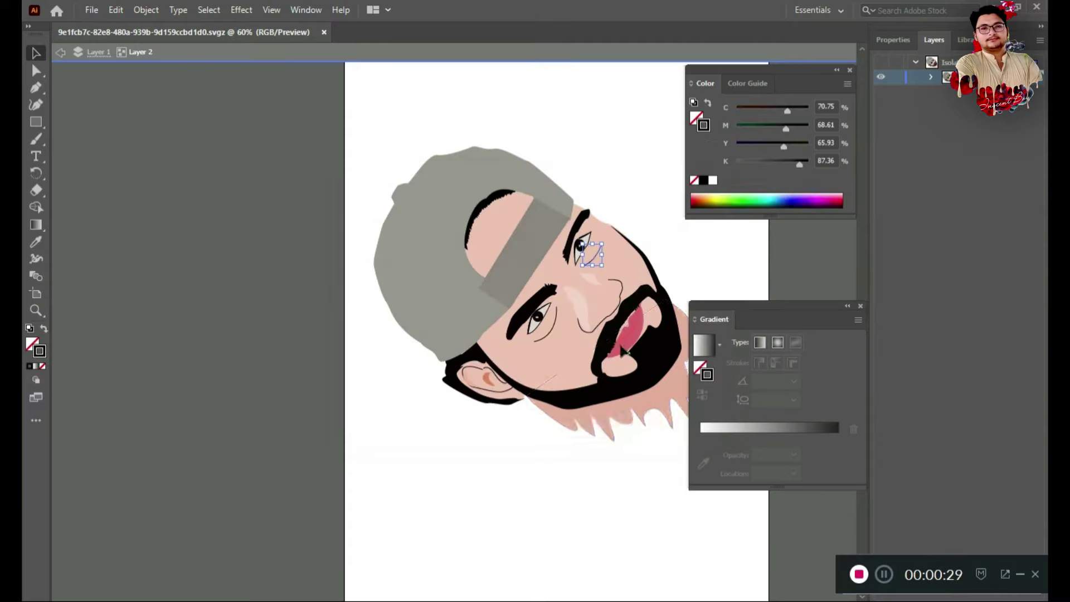
double_click(513, 487)
Re-enter the face group and resize the eyelid to fit over the upper eye.
click(600, 255)
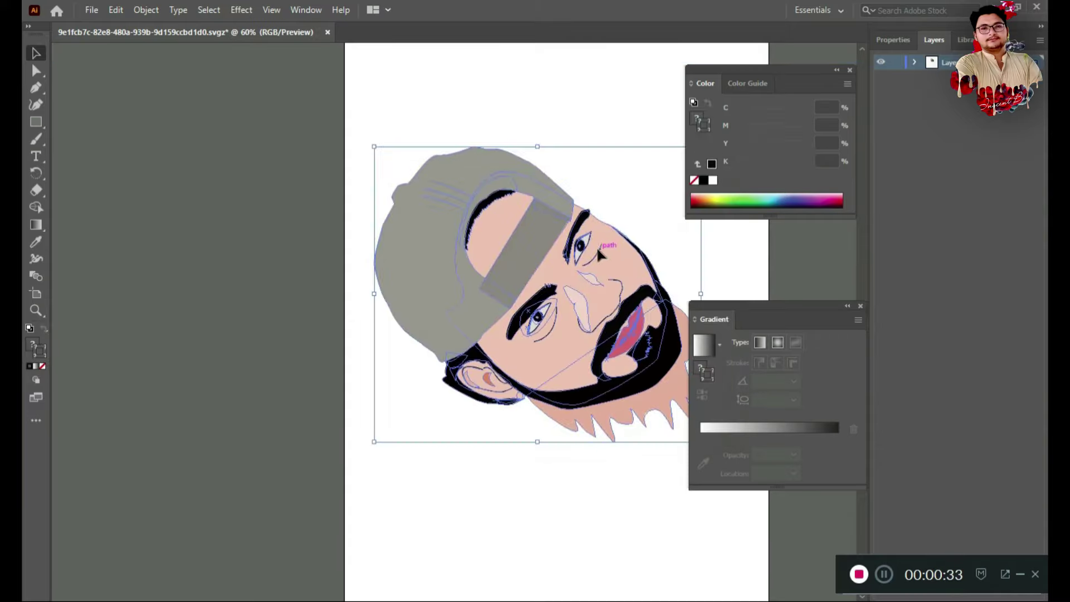
click(503, 439)
click(602, 276)
click(540, 116)
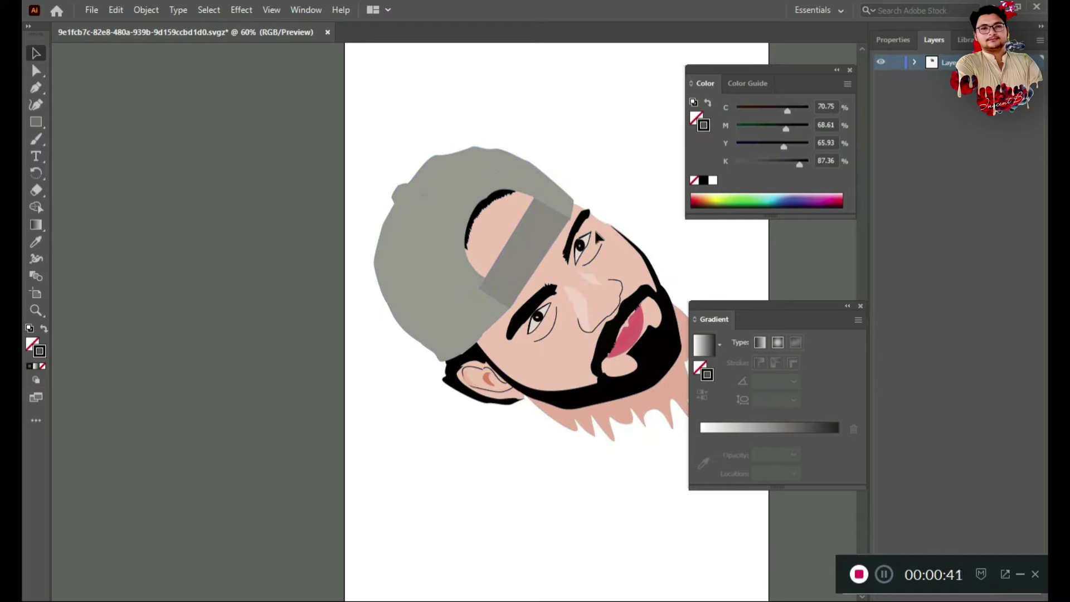
double_click(597, 253)
drag(601, 243, 601, 238)
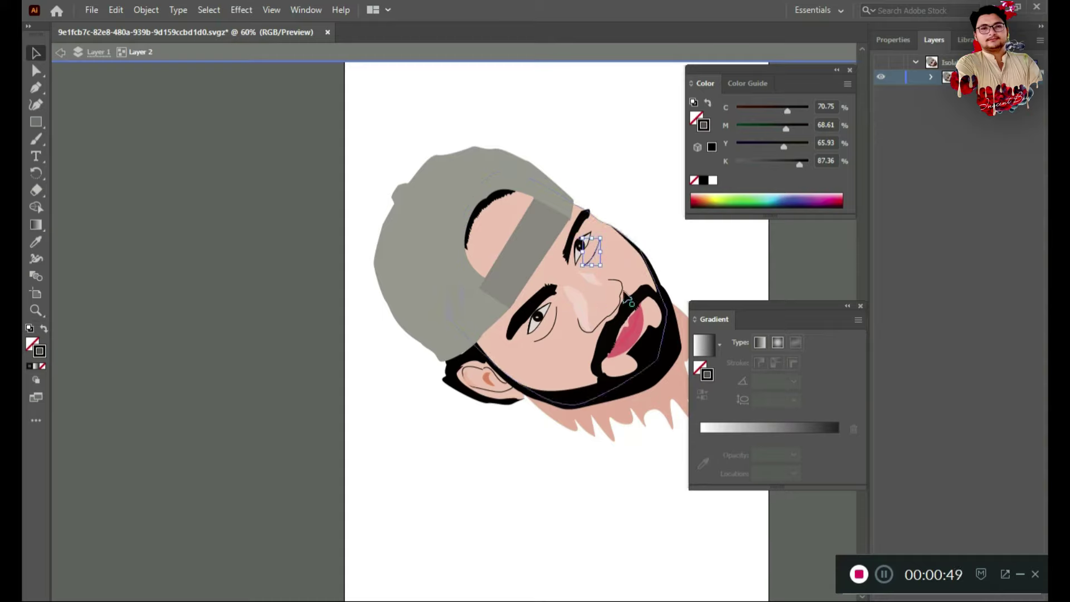
click(625, 467)
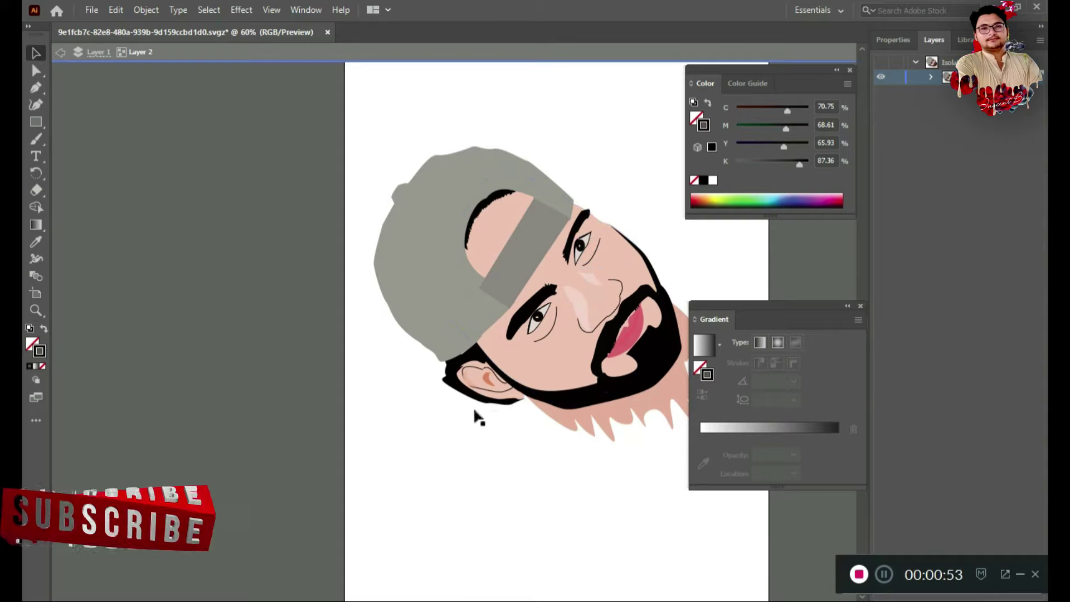
Zoom in on the upper eye and resize its eyebrow with the bounding-box handle.
scroll(493, 486, down, 1)
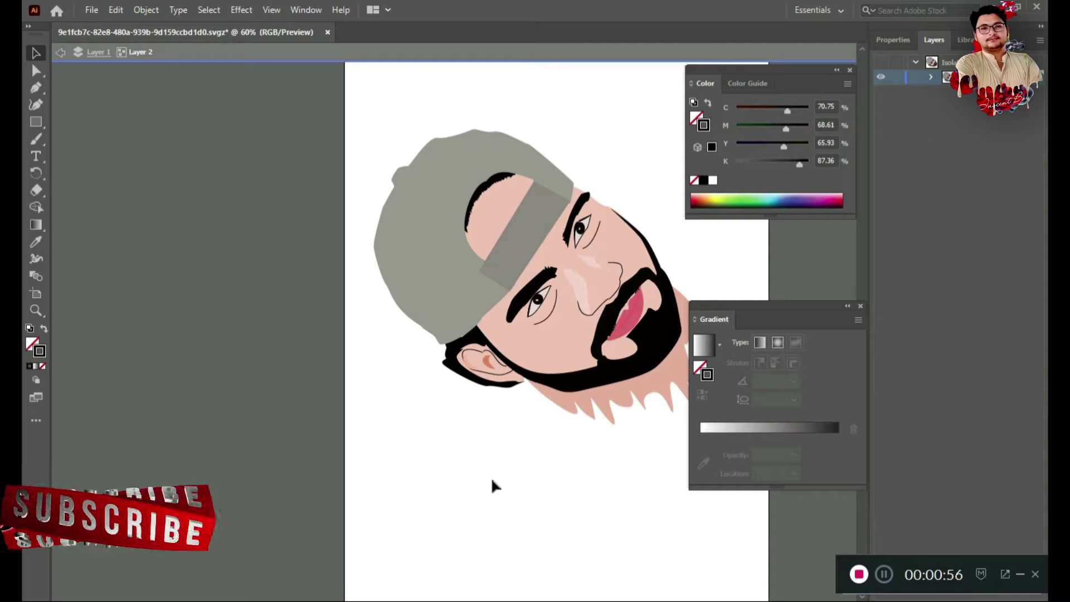
scroll(493, 486, down, 1)
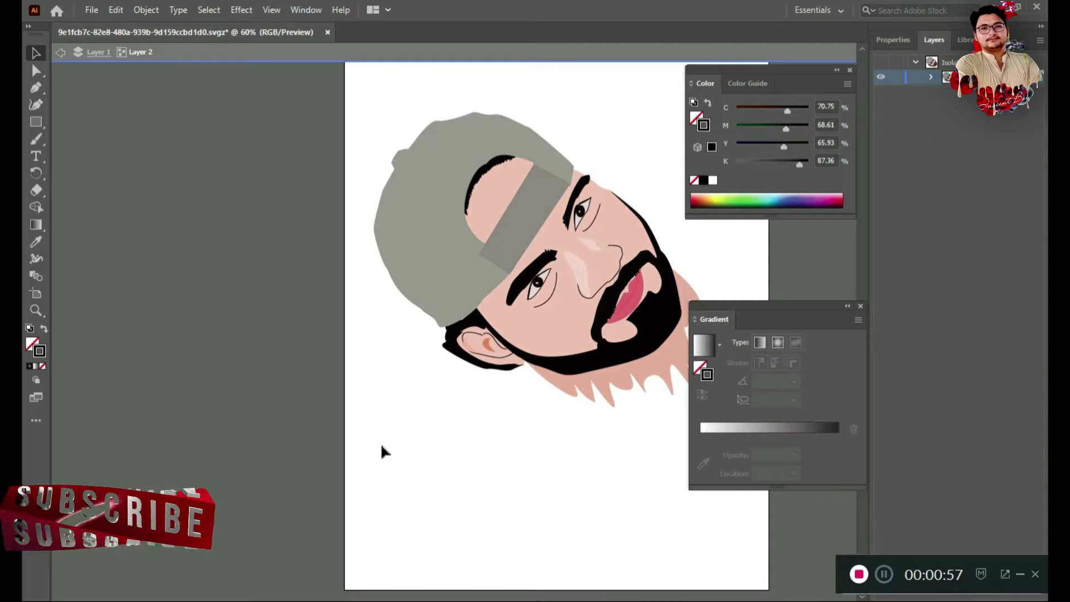
click(578, 195)
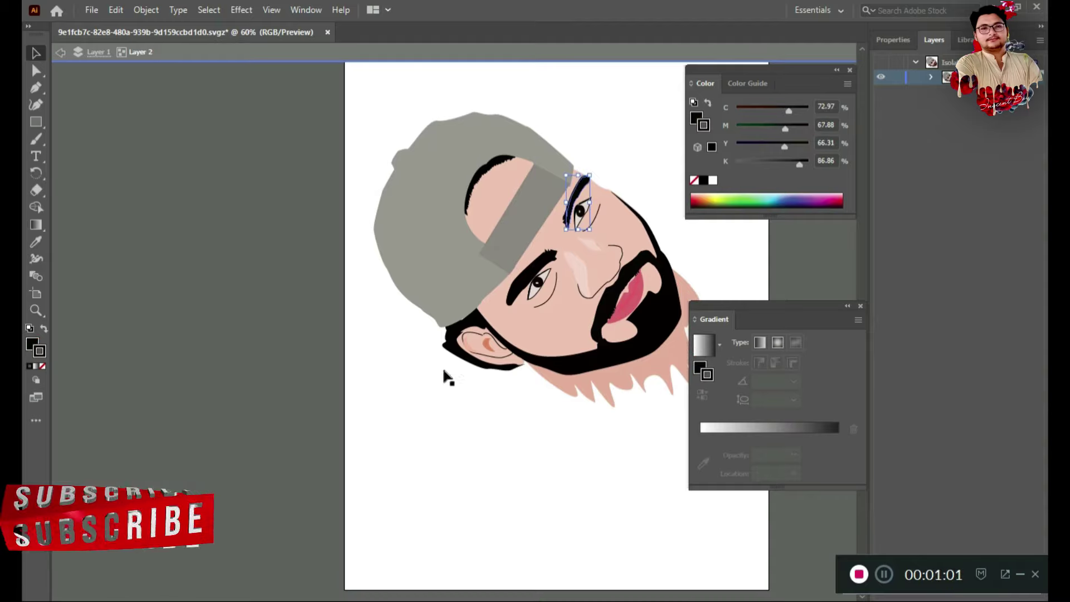
key(ctrl+plus)
key(ctrl+plus)
key(ctrl+plus)
drag(175, 231, 327, 364)
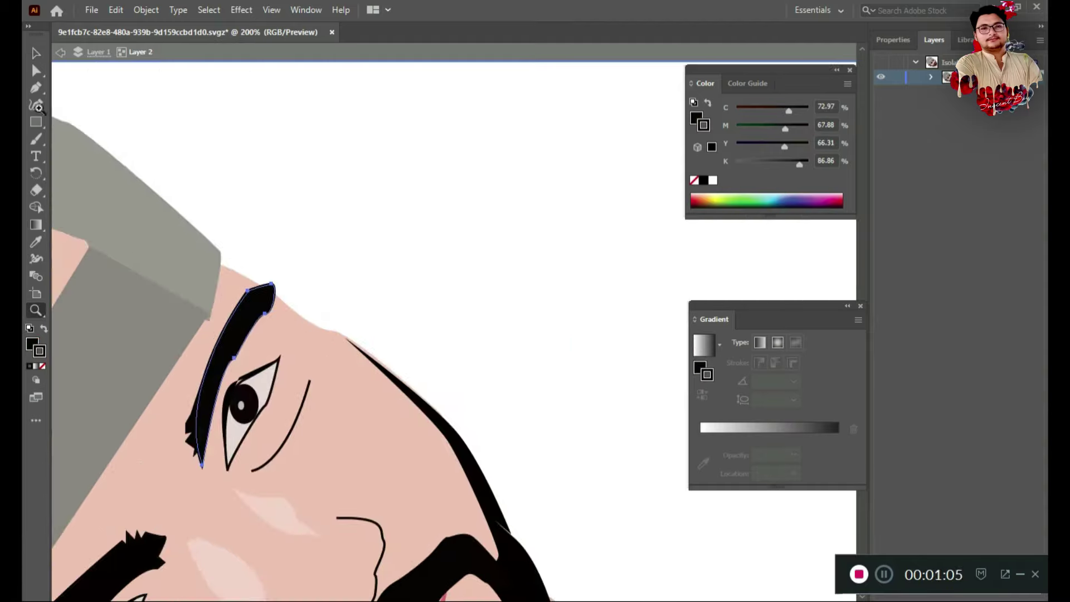
click(35, 54)
mouse_move(275, 283)
mouse_down()
mouse_move(268, 294)
mouse_move(279, 287)
mouse_up()
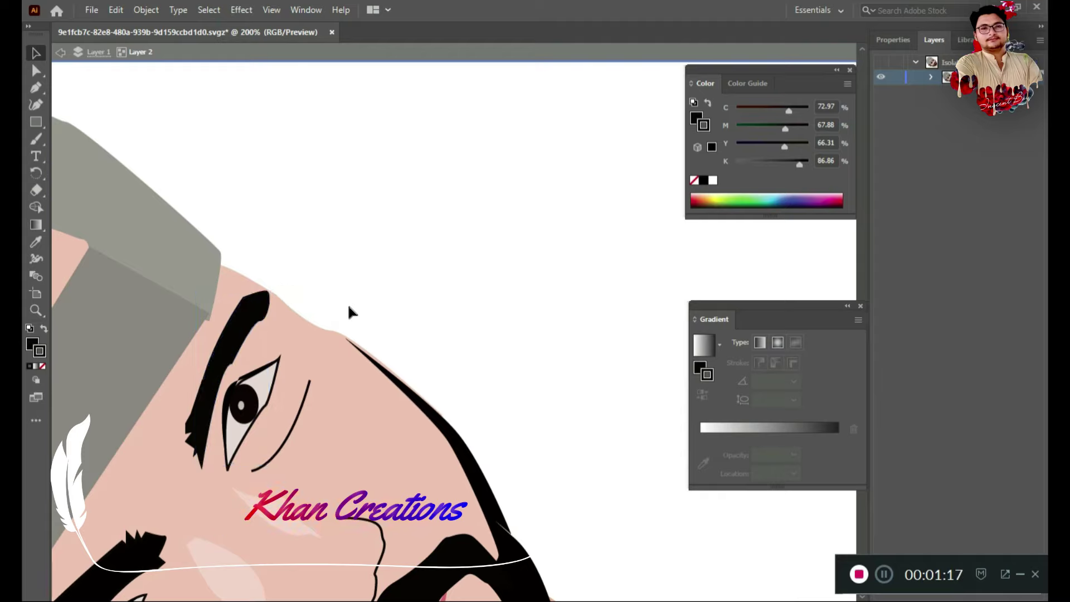
Pan around and zoom back out to view the whole portrait.
scroll(349, 311, down, 3)
scroll(365, 334, down, 2)
scroll(306, 290, down, 2)
scroll(236, 368, down, 3)
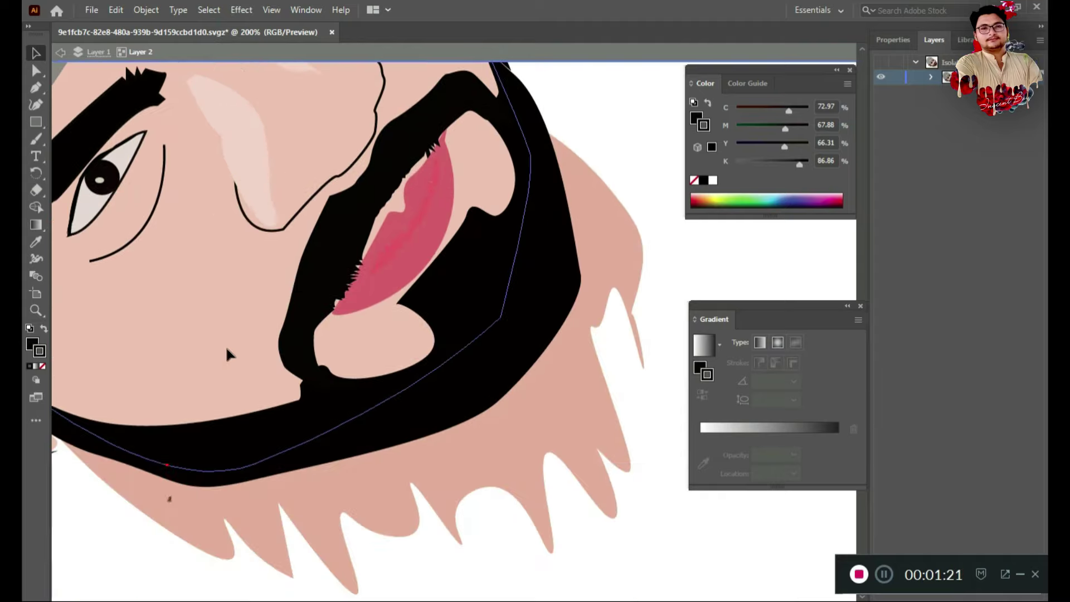
scroll(336, 393, left, 2)
scroll(347, 526, up, 3)
scroll(347, 526, left, 2)
scroll(346, 526, up, 2)
scroll(386, 497, left, 2)
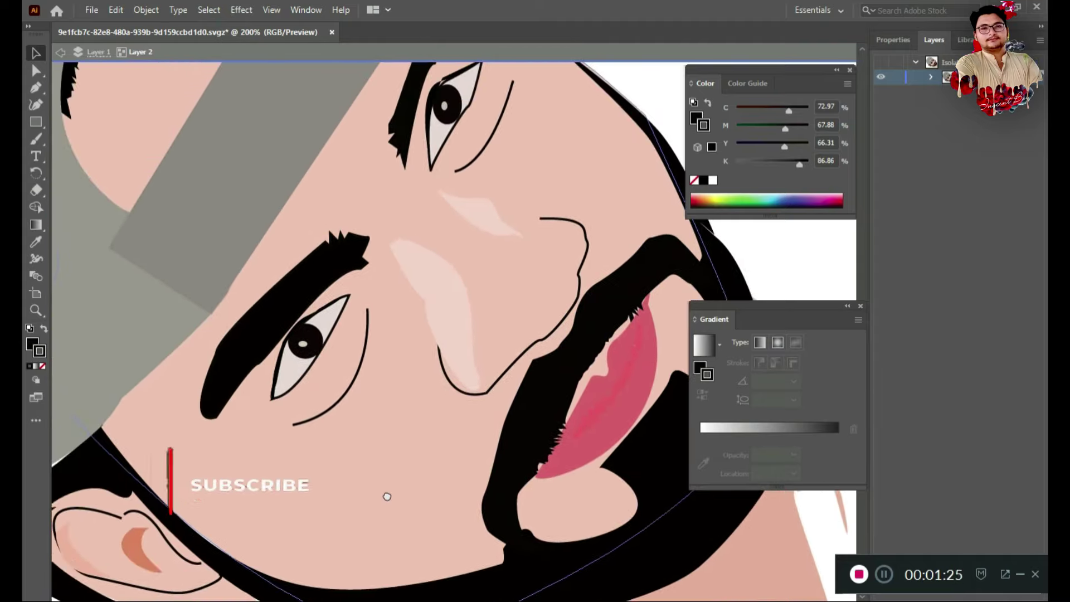
scroll(361, 561, up, 1)
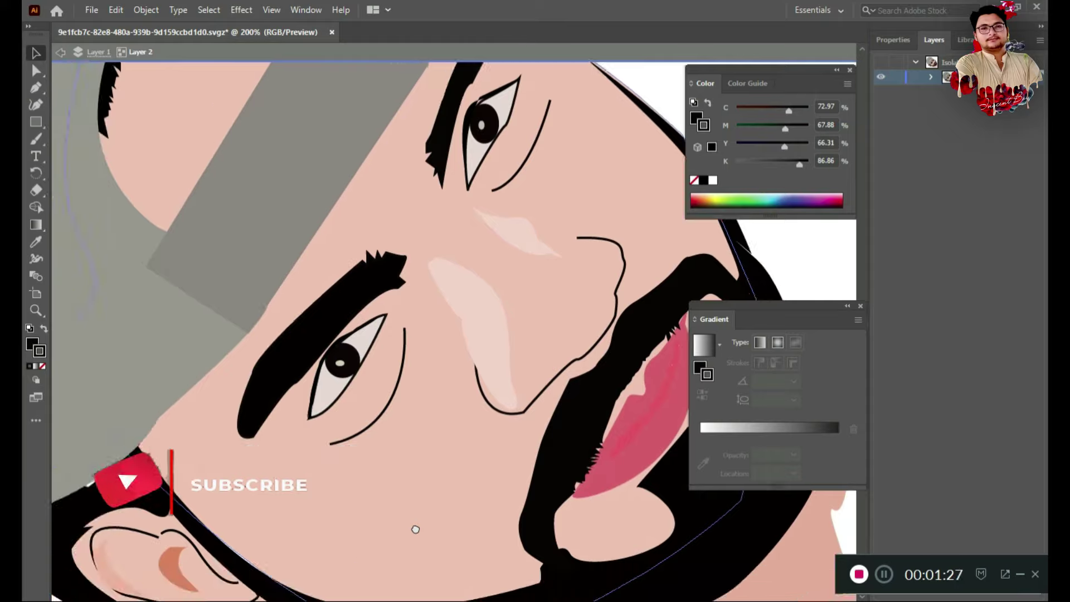
scroll(397, 581, up, 1)
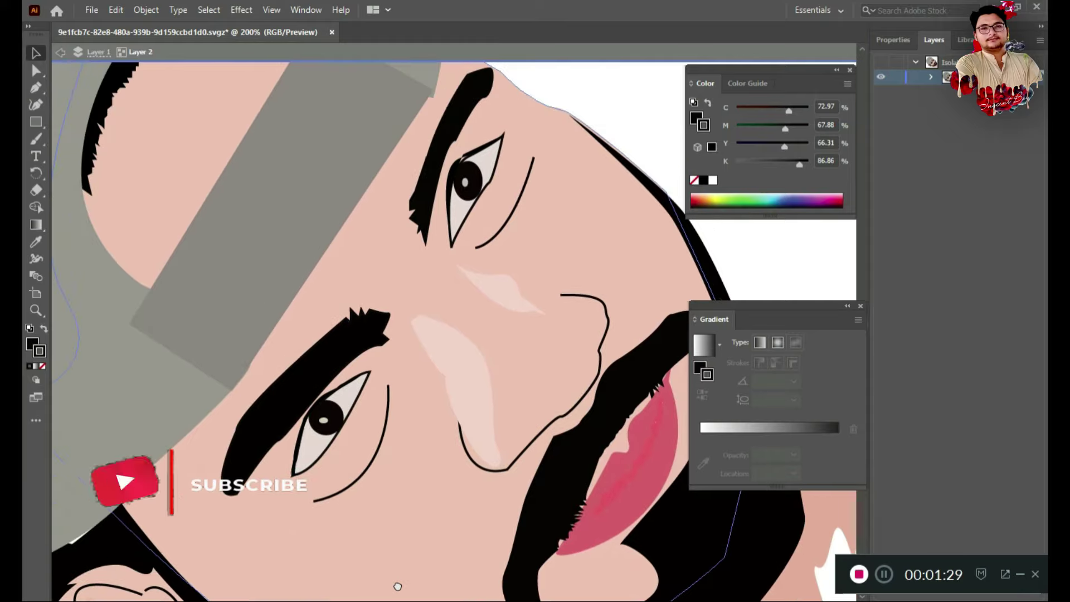
scroll(365, 535, down, 3)
click(37, 311)
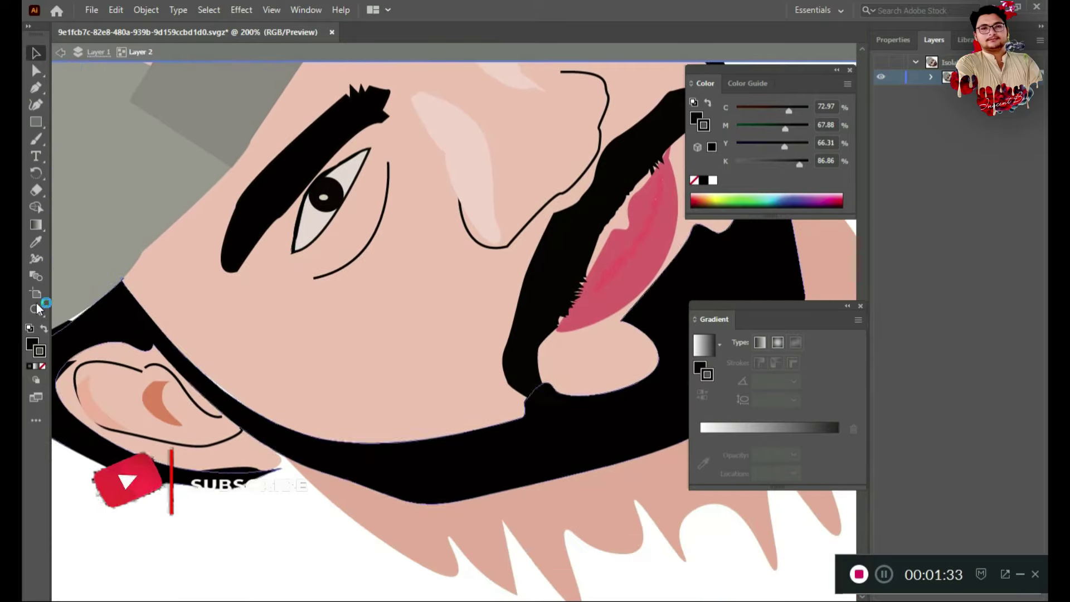
alt+click(298, 344)
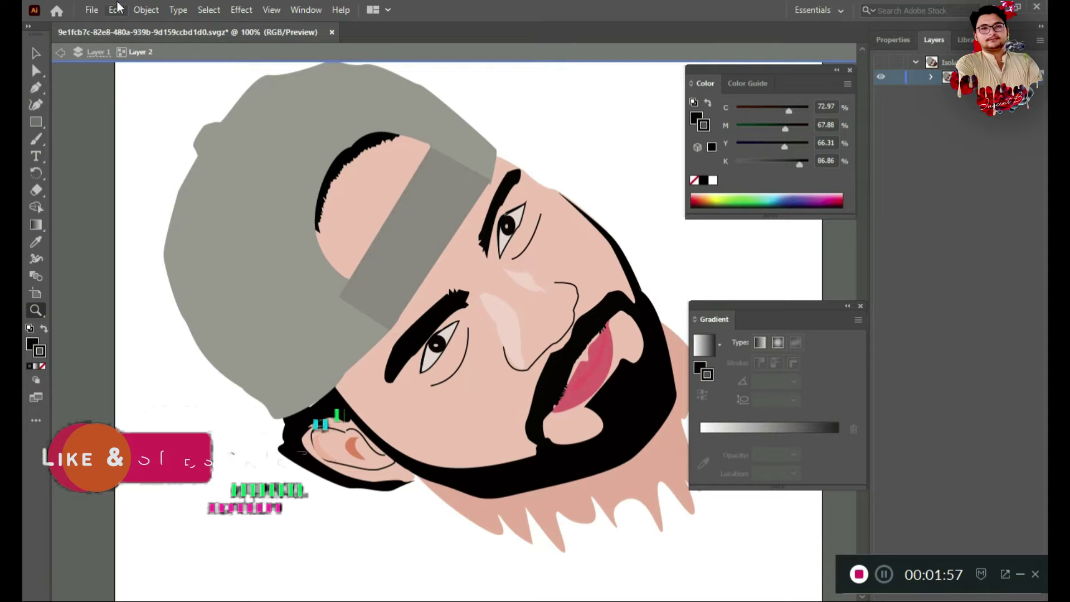
Export the artboard as a JPEG under a new file name, accepting the JPEG Options.
click(92, 9)
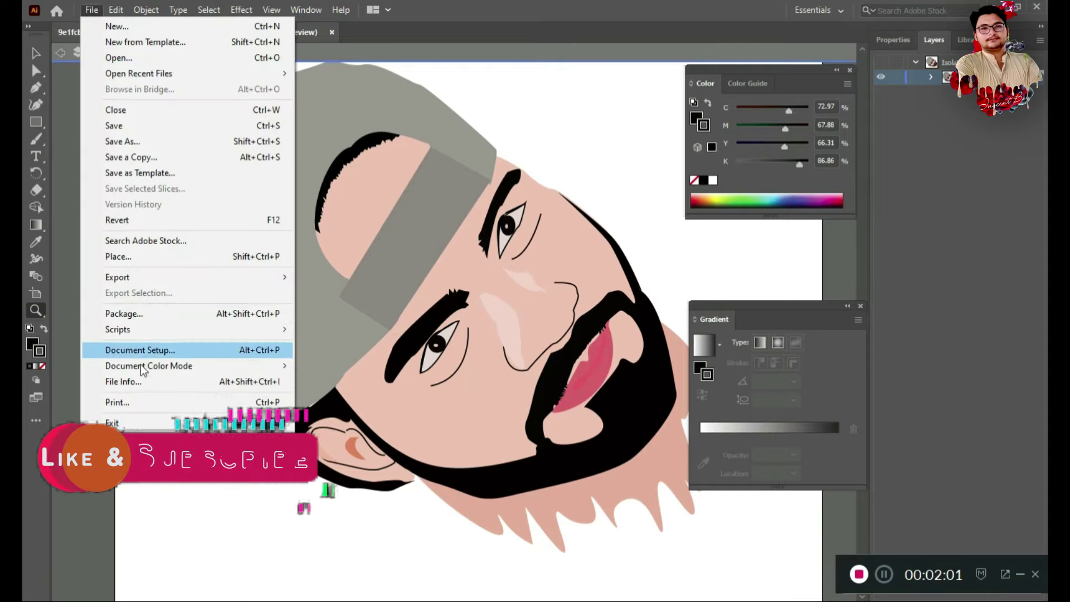
mouse_move(117, 277)
click(332, 293)
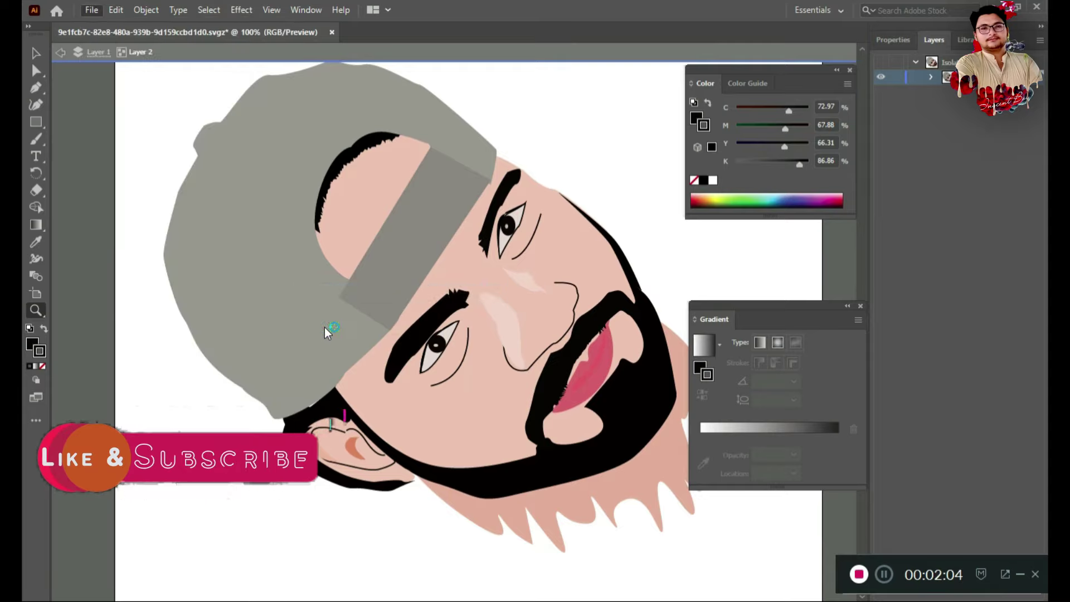
click(139, 309)
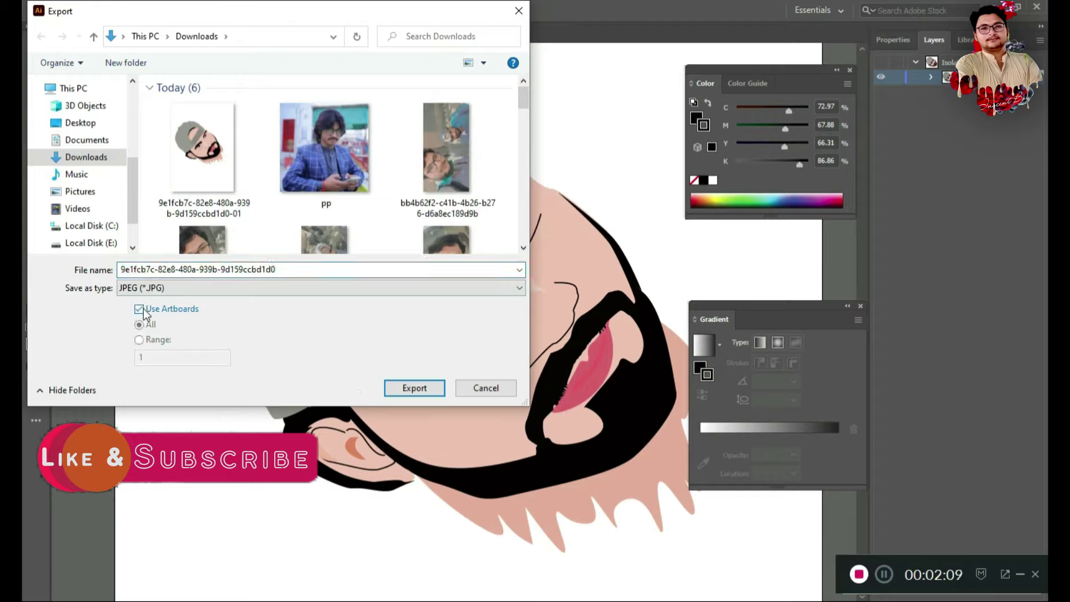
key(ctrl+a)
key(BackSpace)
text(bi)
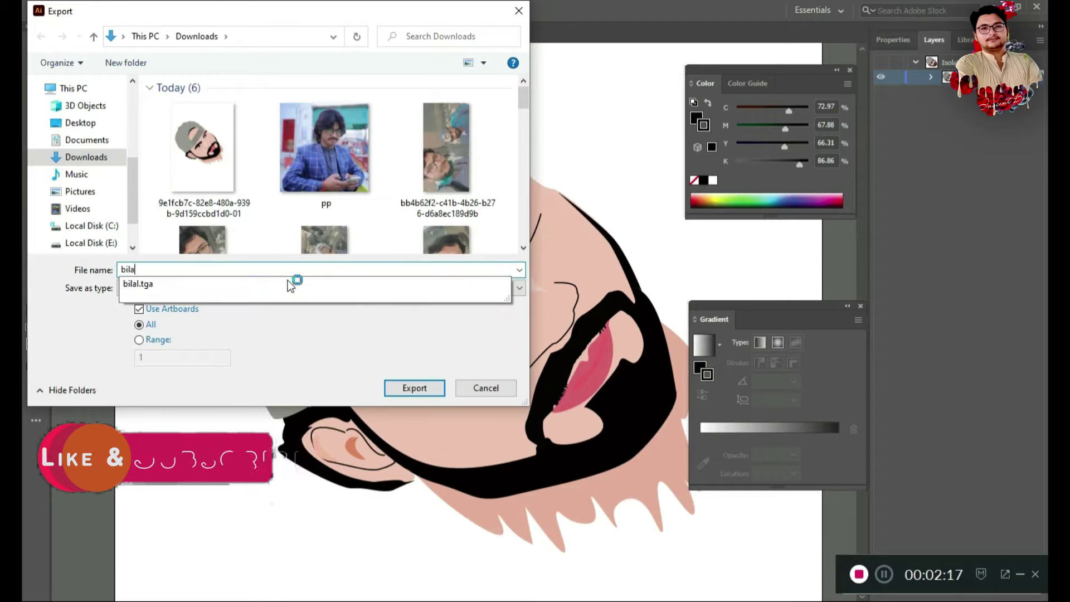
text(lal kallu)
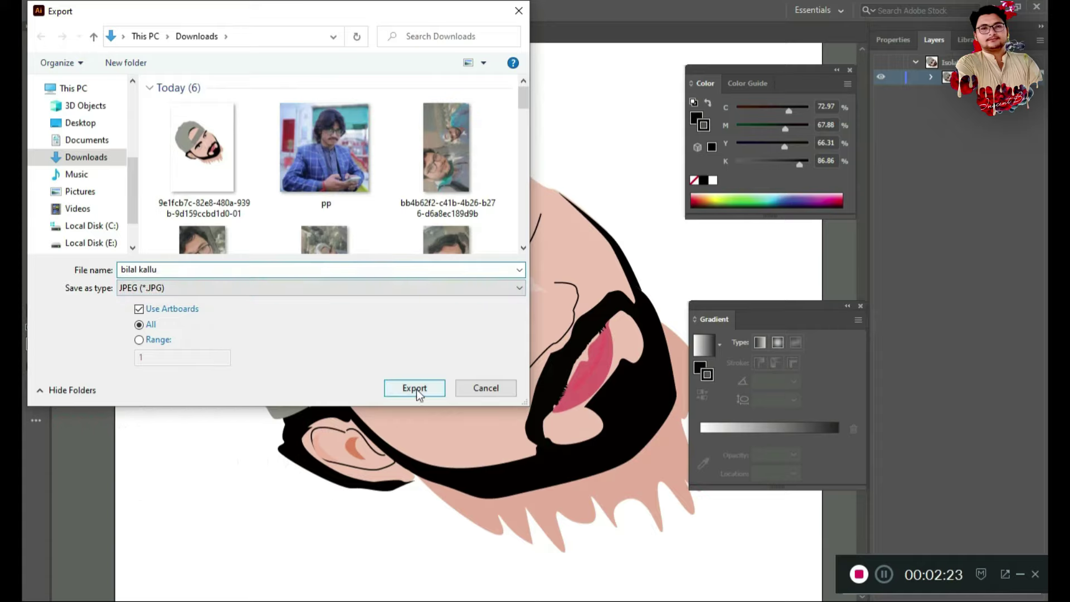
click(415, 389)
click(609, 484)
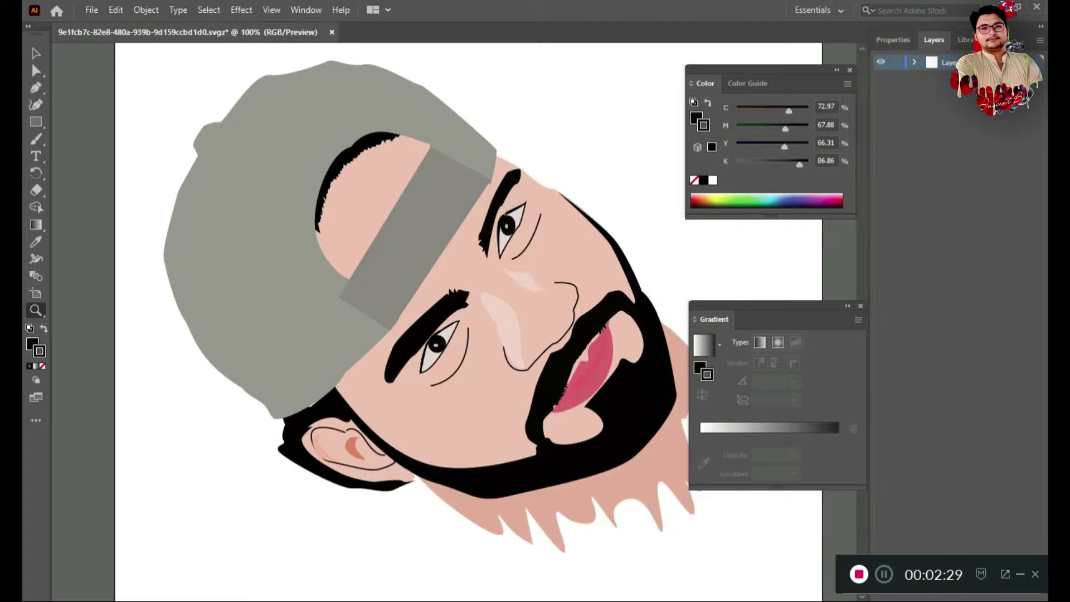